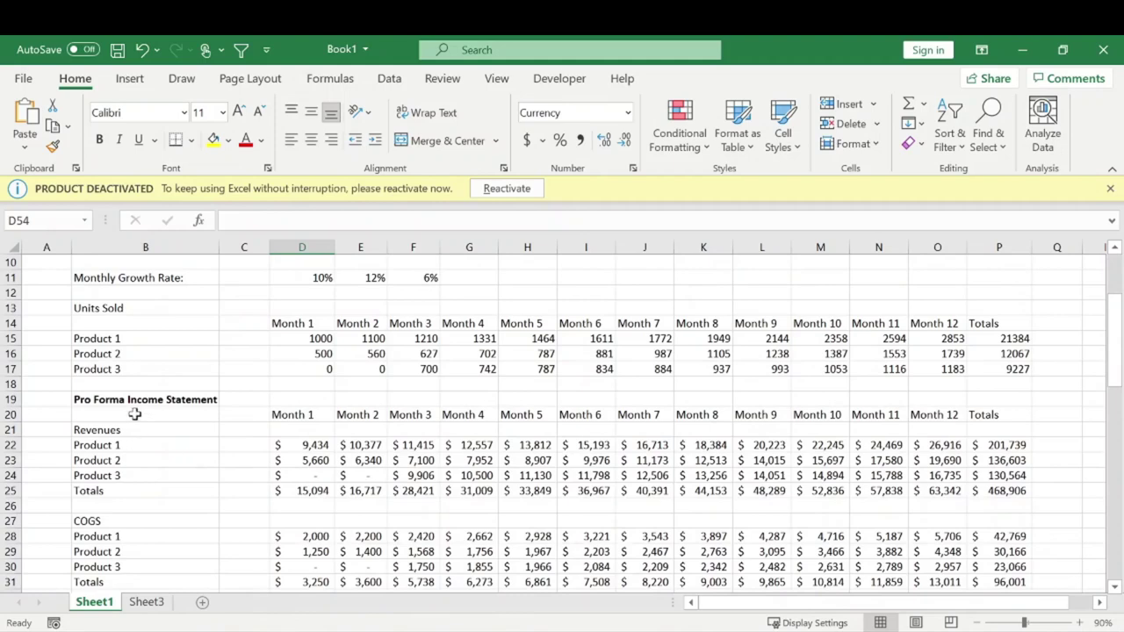
Step: Scroll down to the Pro Forma Balance Sheet heading and select the row beneath it
scroll(359, 420, down, 6)
scroll(360, 421, down, 7)
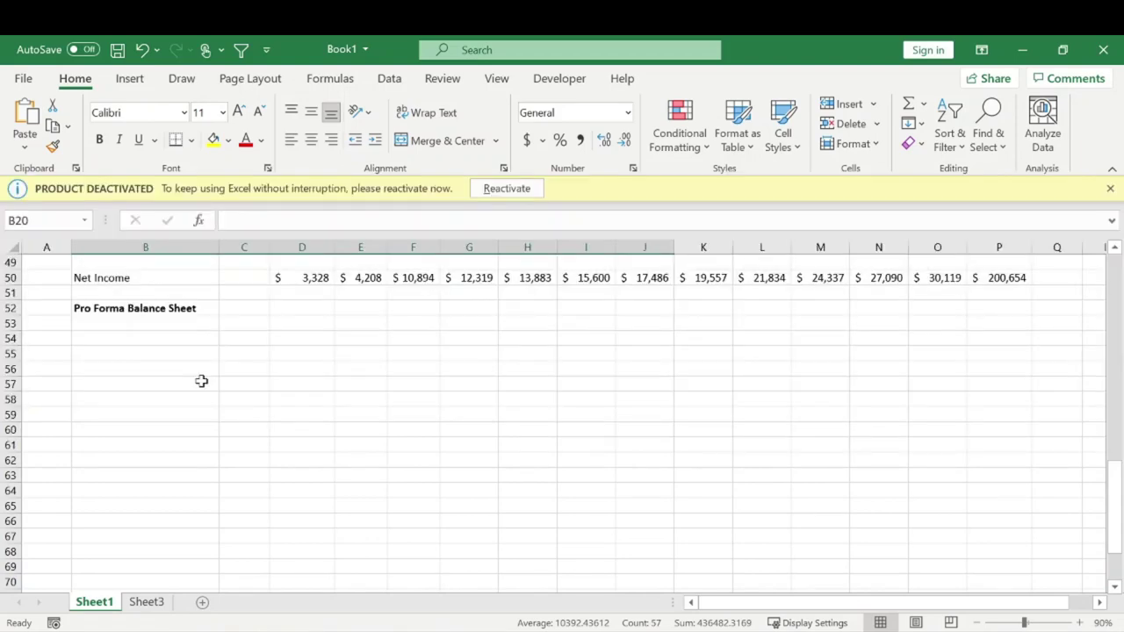
click(186, 324)
Step: Enter the Assets heading in B53 and remove its bold formatting
scroll(190, 371, up, 1)
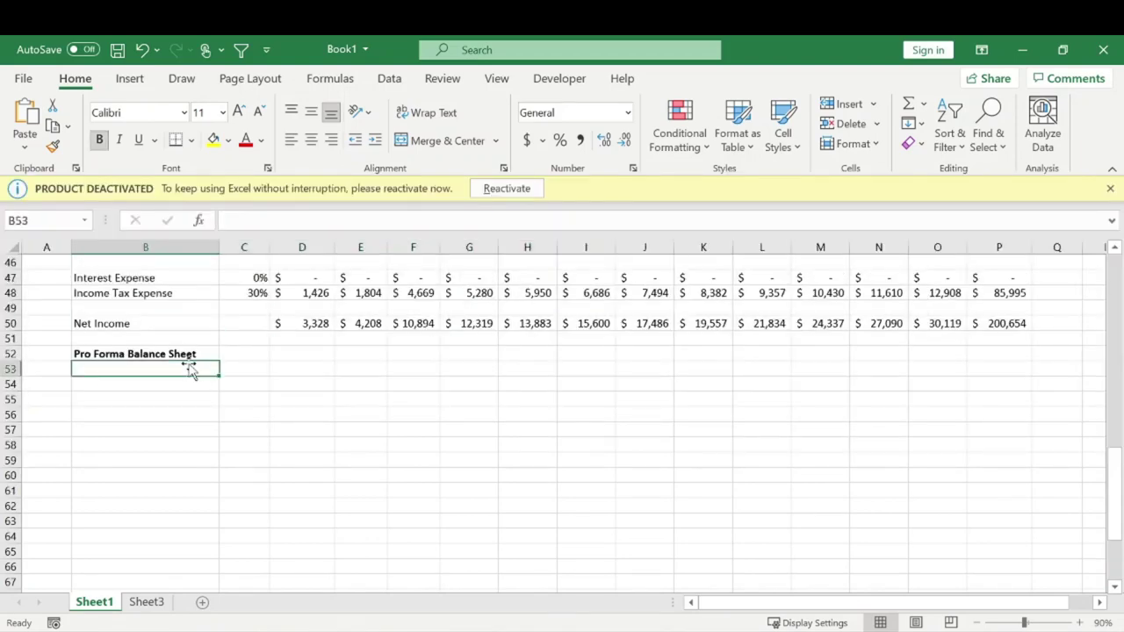
text(Assets)
key(Return)
click(190, 371)
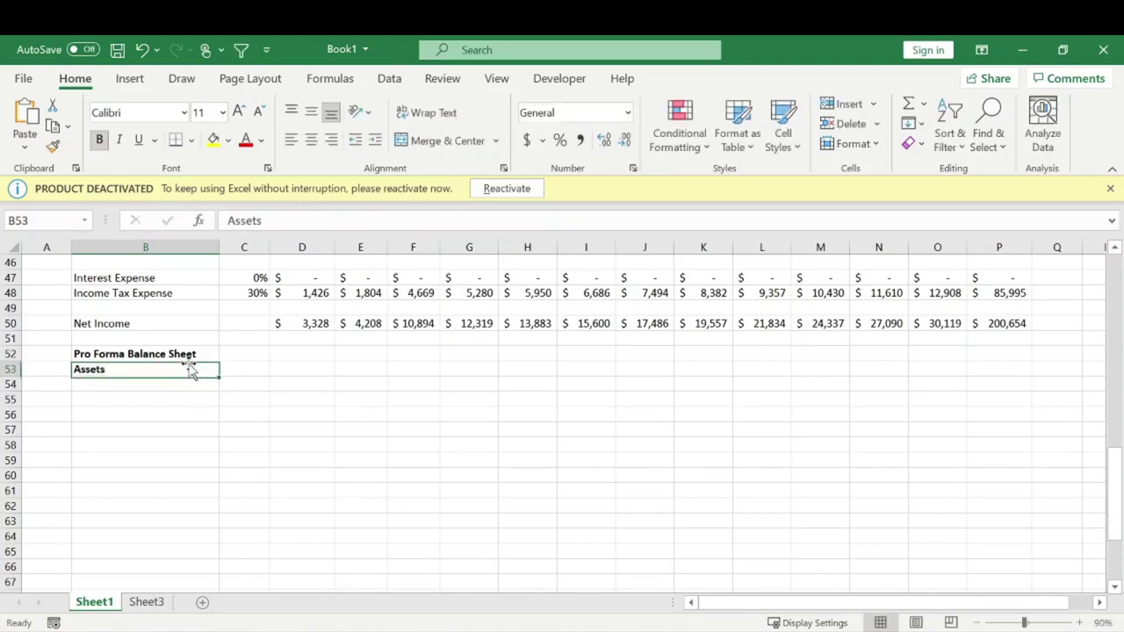
click(99, 140)
click(111, 383)
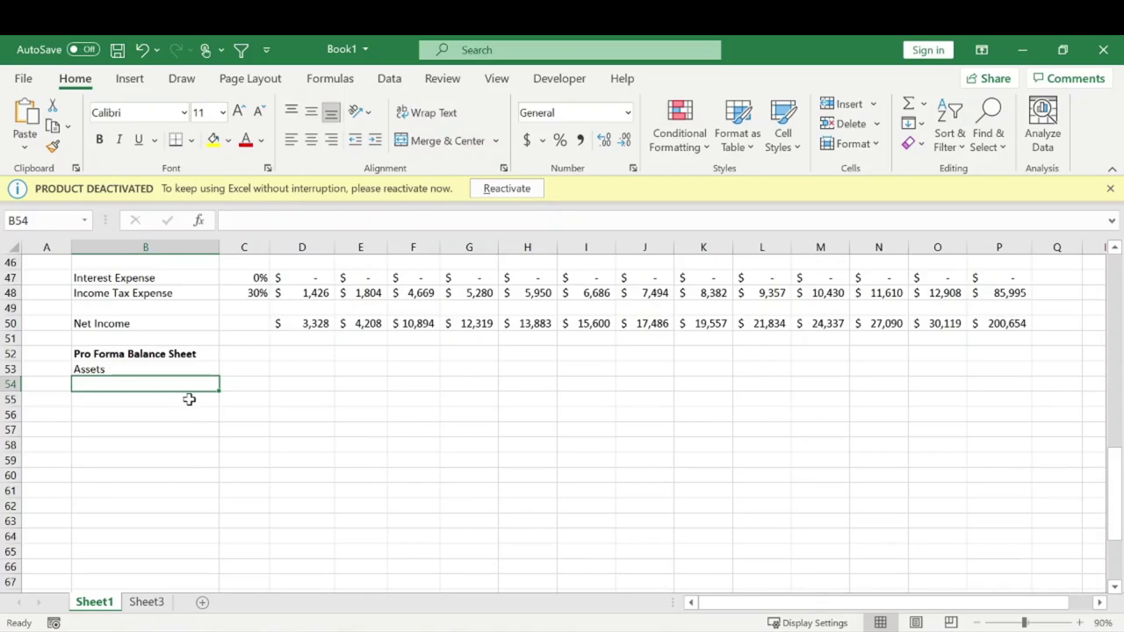
Step: Add the Cash and A/R labels below Assets
scroll(216, 391, up, 5)
scroll(216, 391, down, 5)
text(Cash)
key(Return)
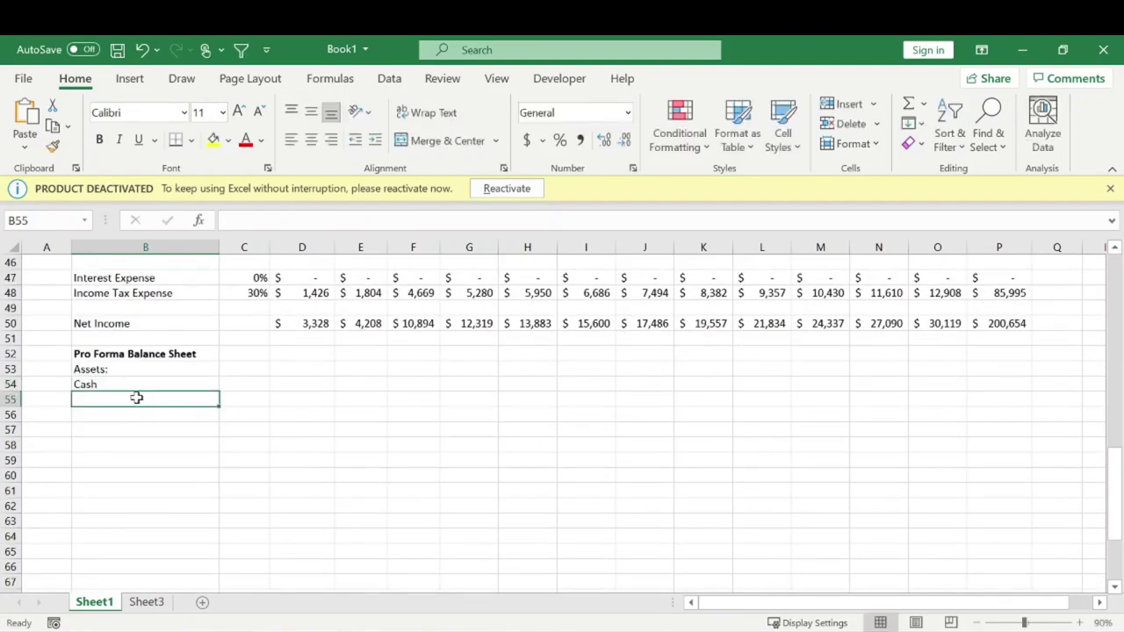
text(A)
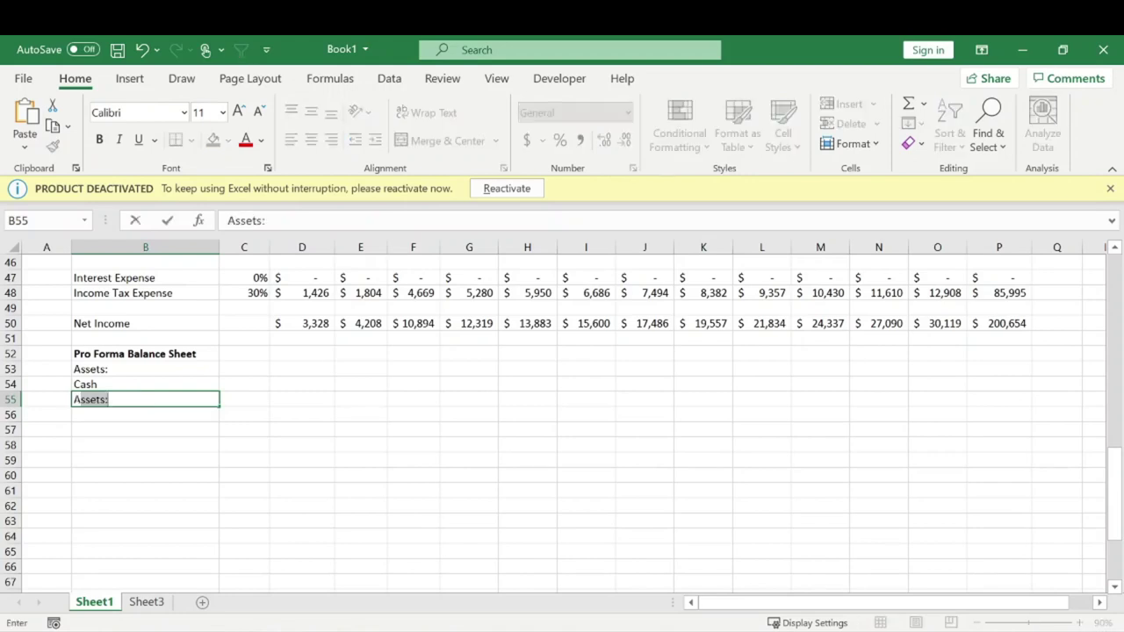
text(/R)
key(Return)
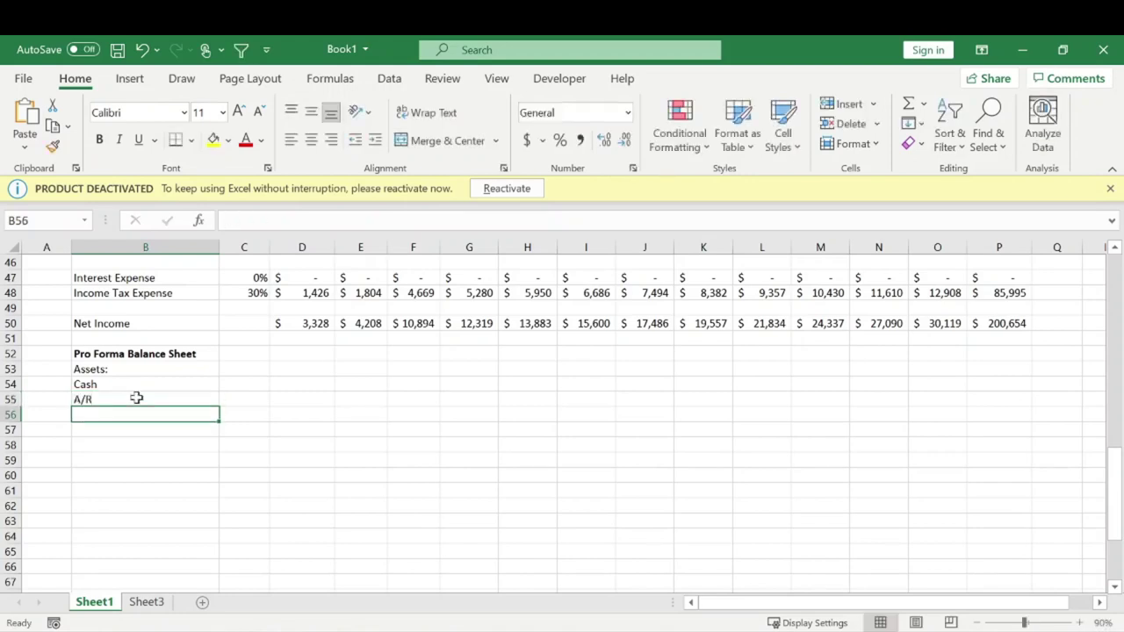
Step: Add the Inventory label, correcting its misspelling
text(Invenotryv)
key(Return)
key(Up)
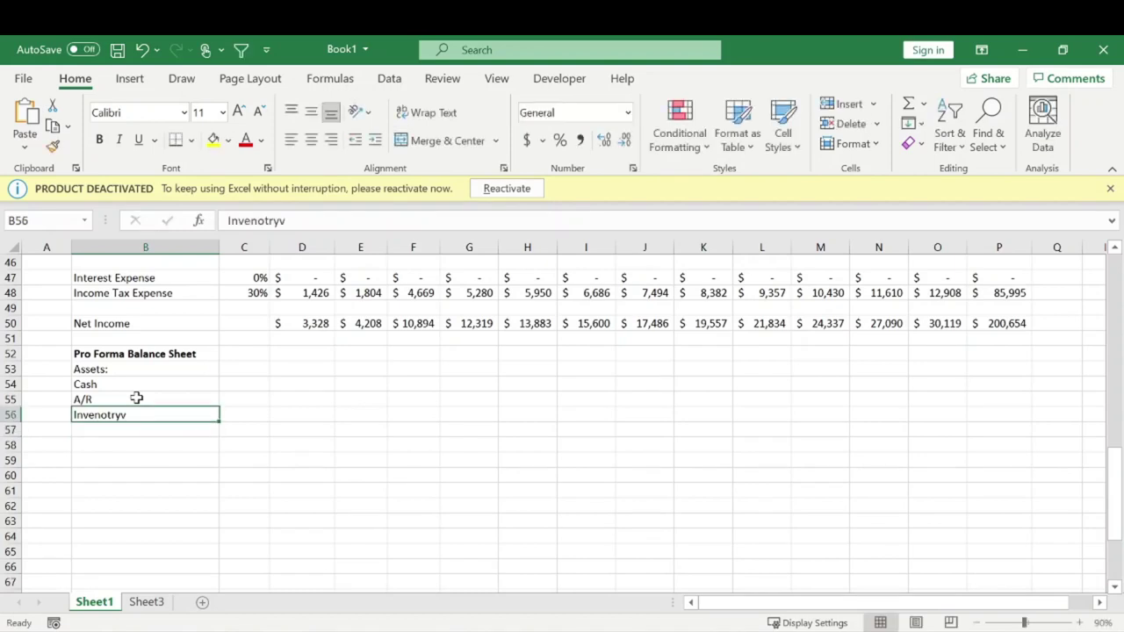
text(Inveno)
key(BackSpace)
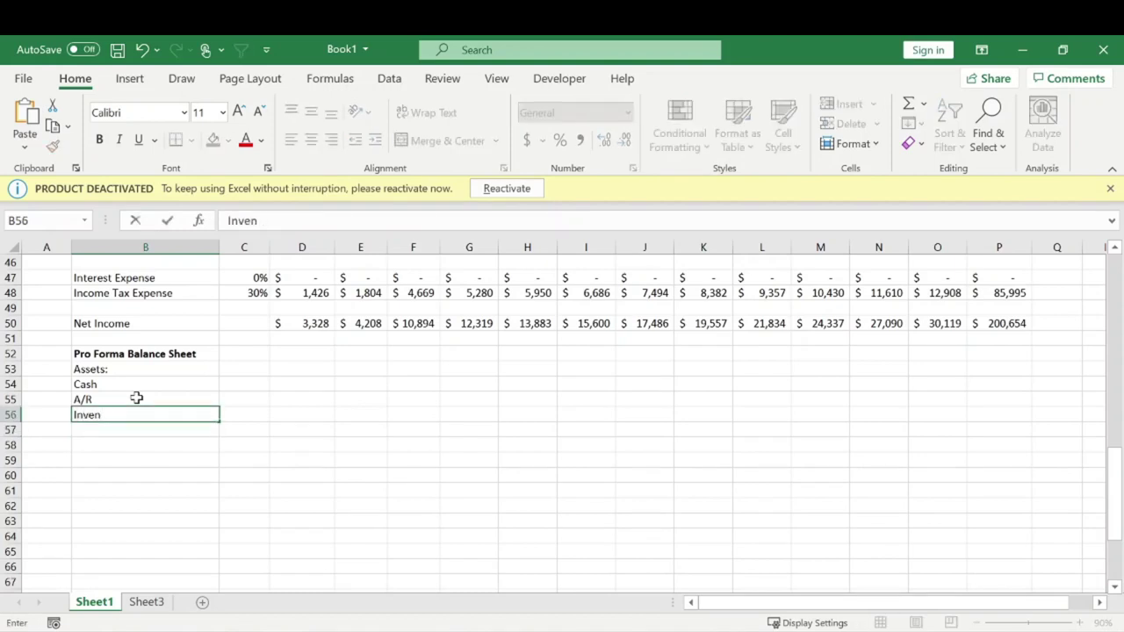
text(tory)
key(Return)
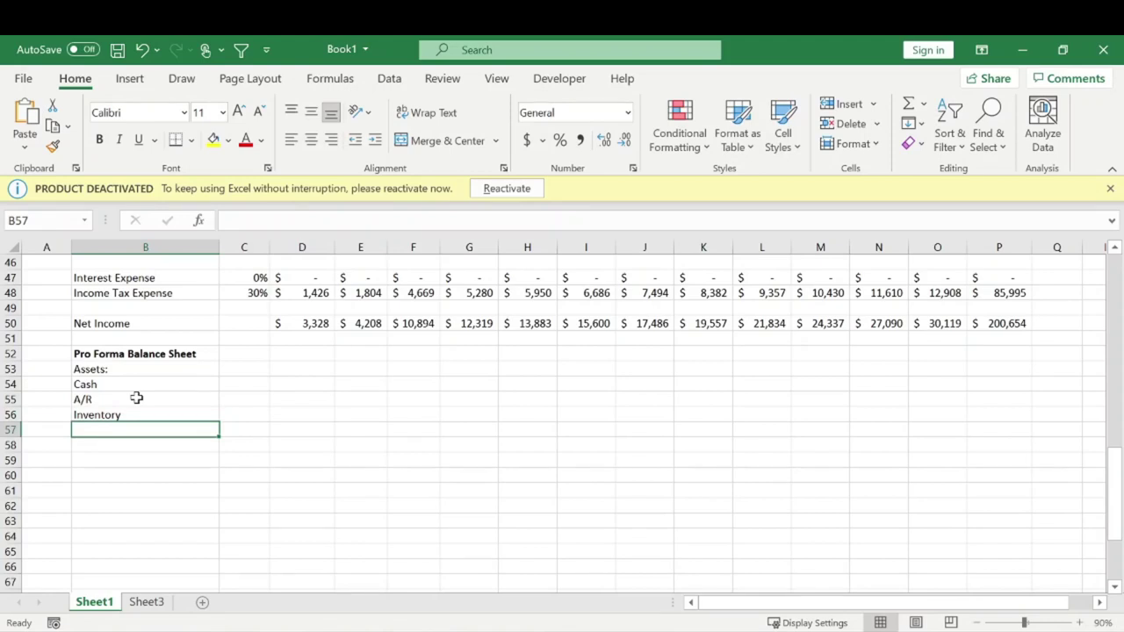
Step: Add the PP&E and Accu. Dep. labels to finish the asset list
text(PP&E)
key(Return)
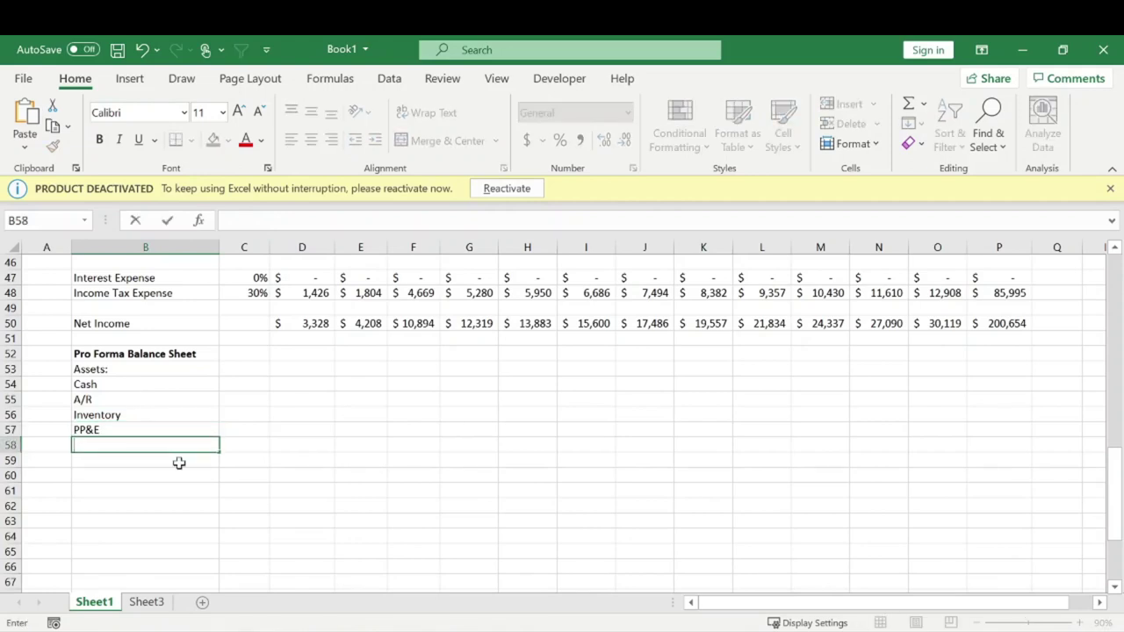
text(Accu. Dep.)
key(Return)
click(126, 442)
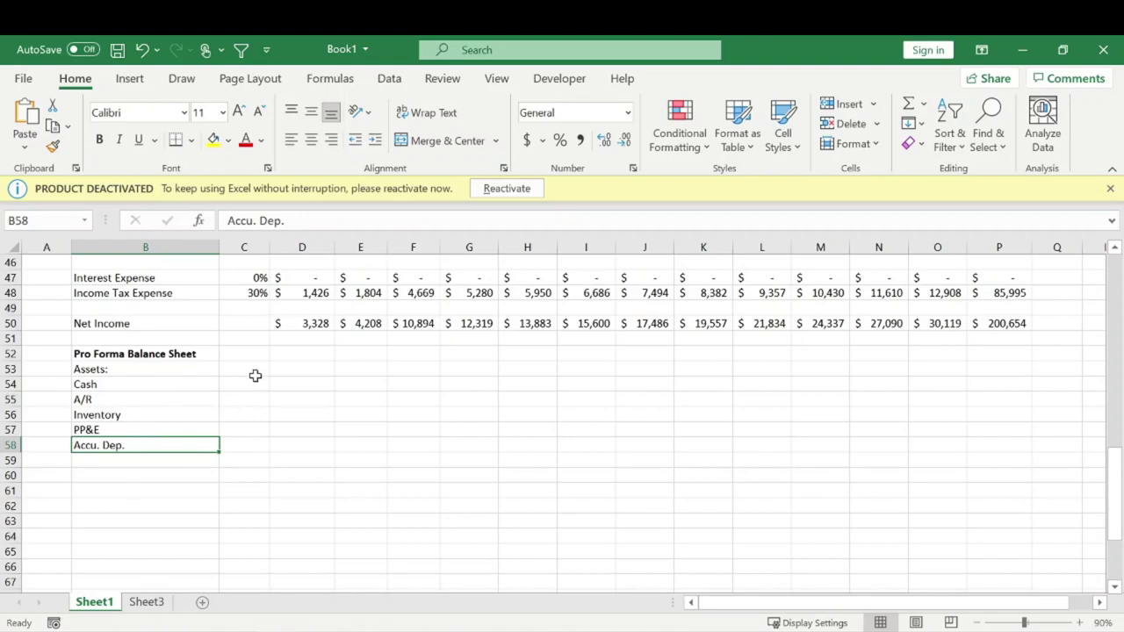
Step: Copy the Month 1 to Totals headers from the units table row D14:P14
click(306, 385)
scroll(301, 402, up, 7)
scroll(304, 410, up, 8)
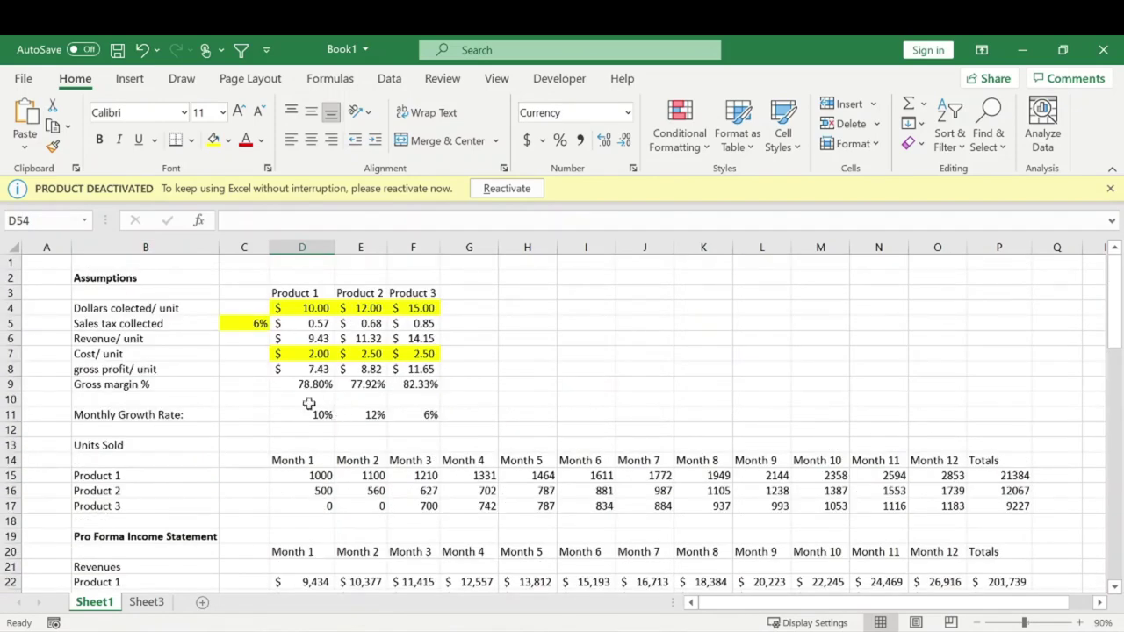
click(255, 252)
drag(307, 460, 975, 461)
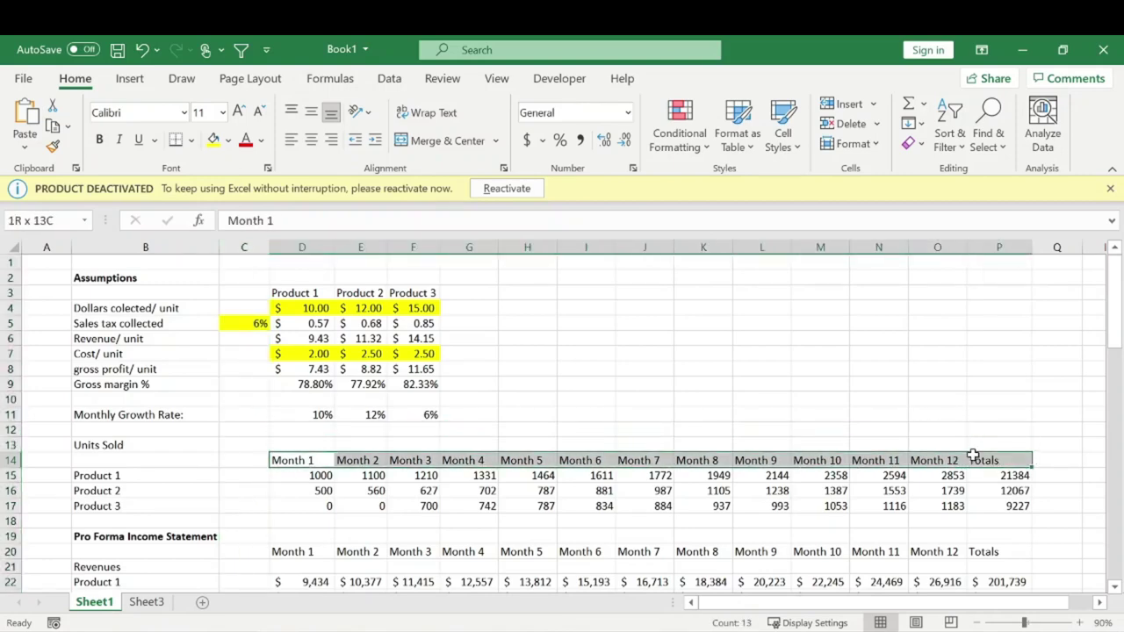
key(ctrl+c)
Step: Paste the month headers into row 53 starting at D53, then cancel the copy
scroll(766, 456, down, 15)
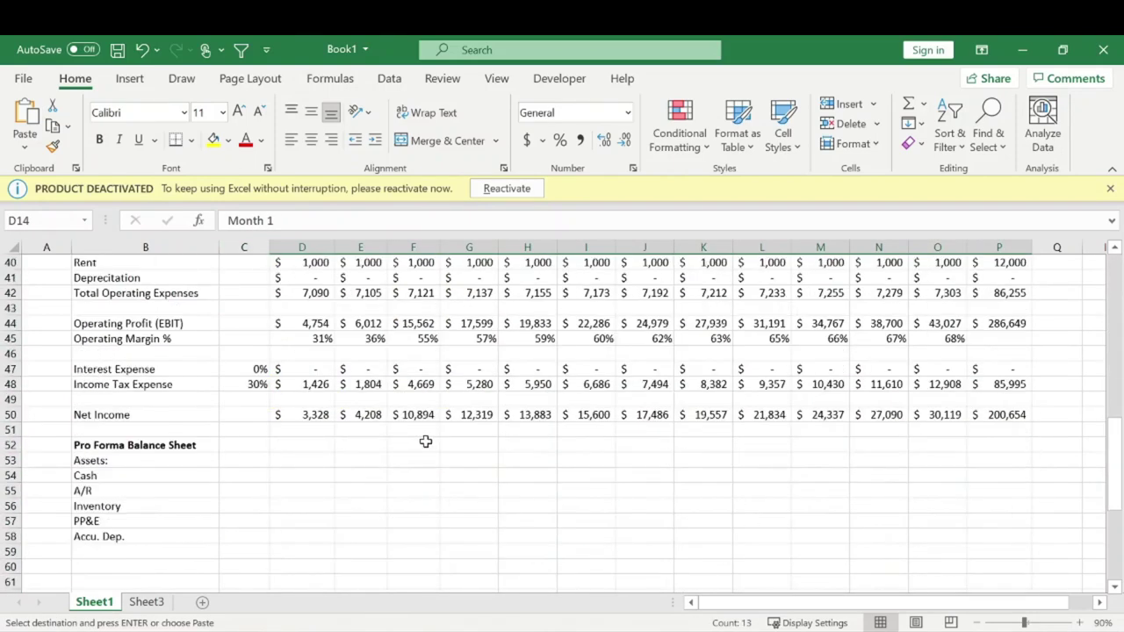
drag(123, 369, 123, 446)
click(270, 373)
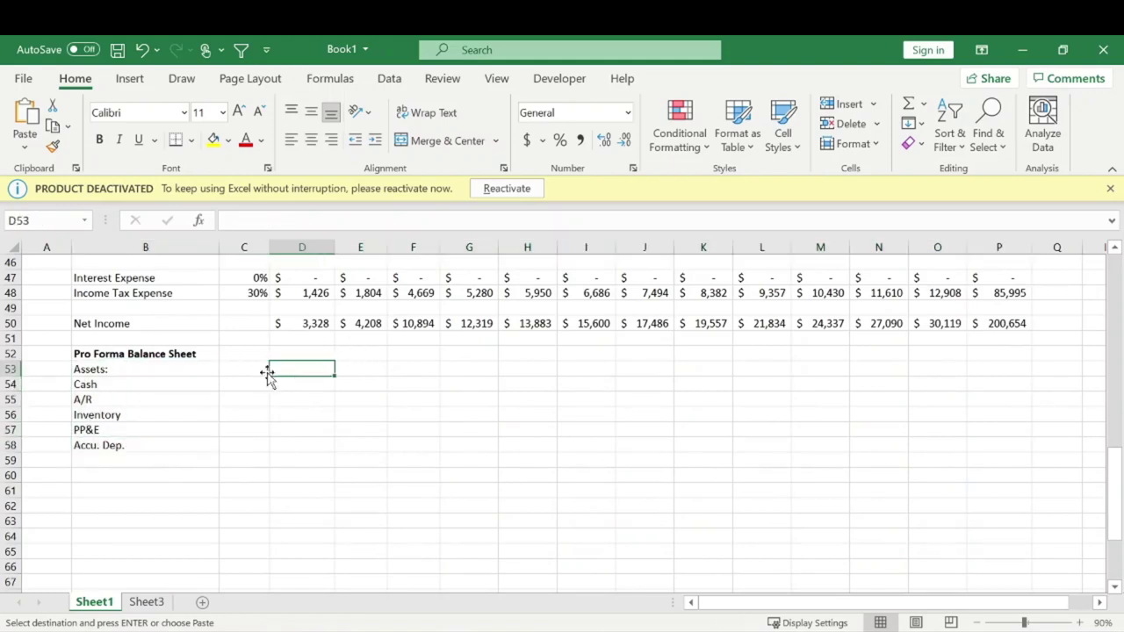
key(Return)
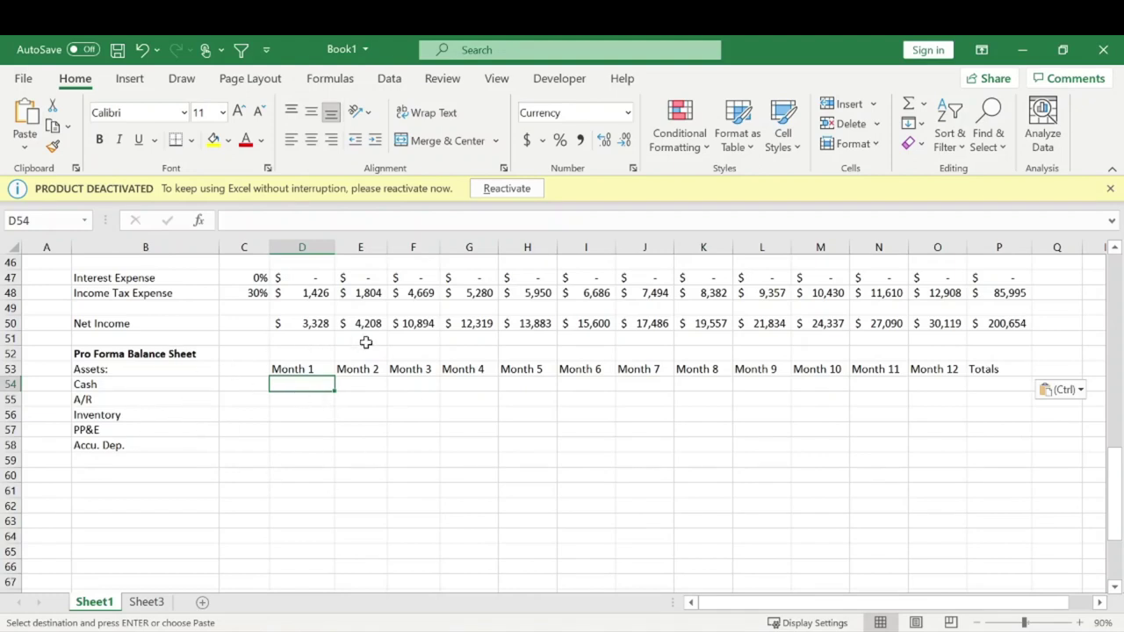
drag(256, 380, 975, 379)
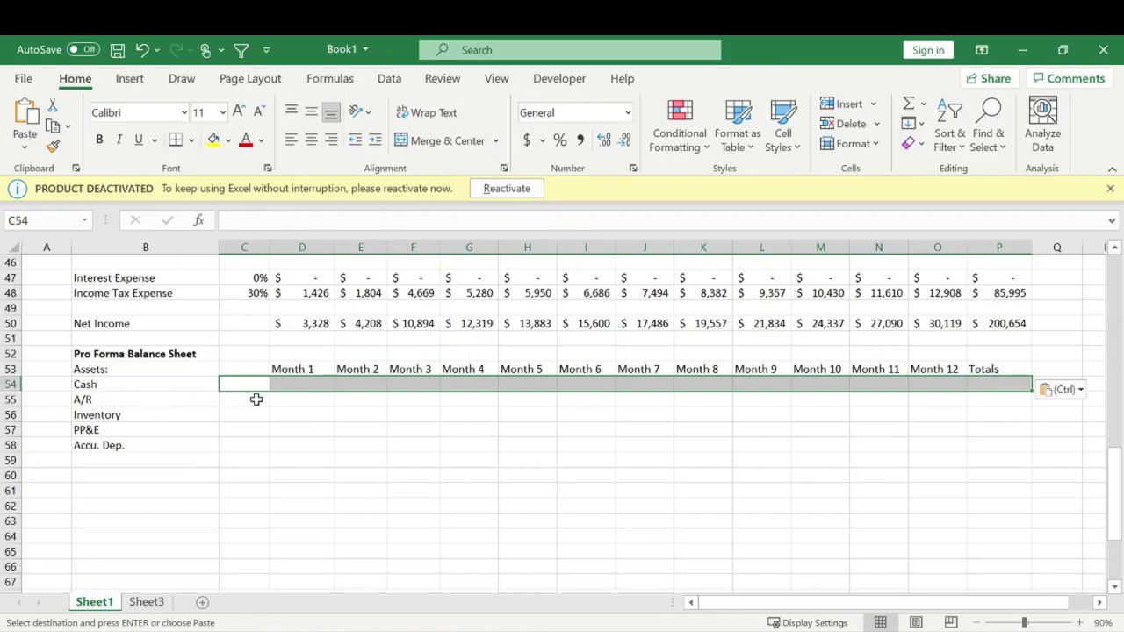
click(294, 395)
key(Escape)
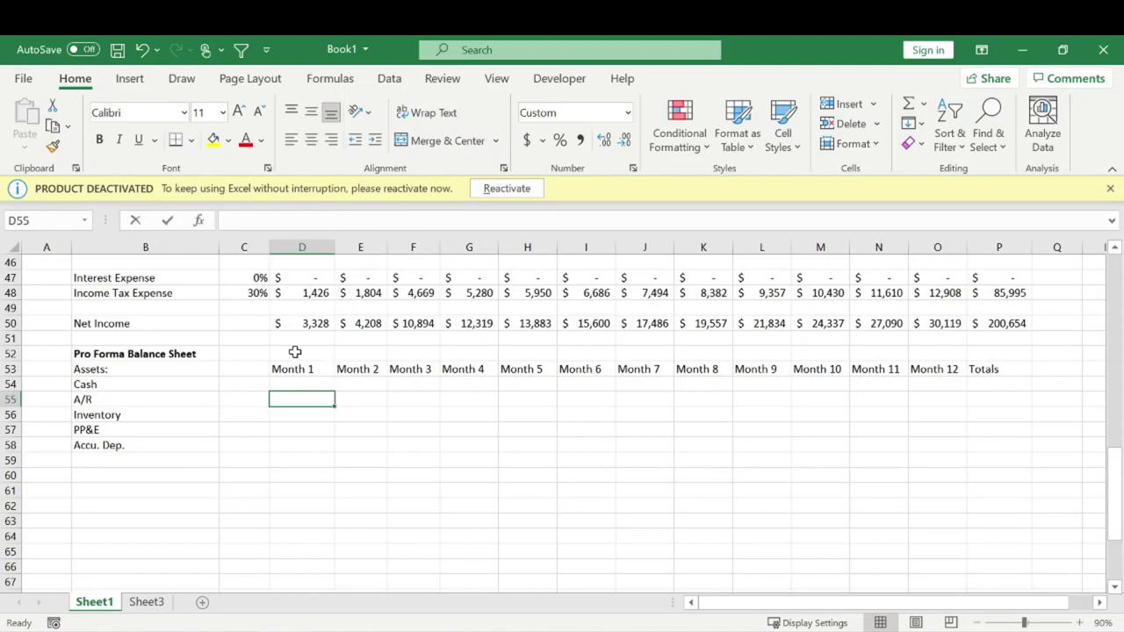
click(107, 350)
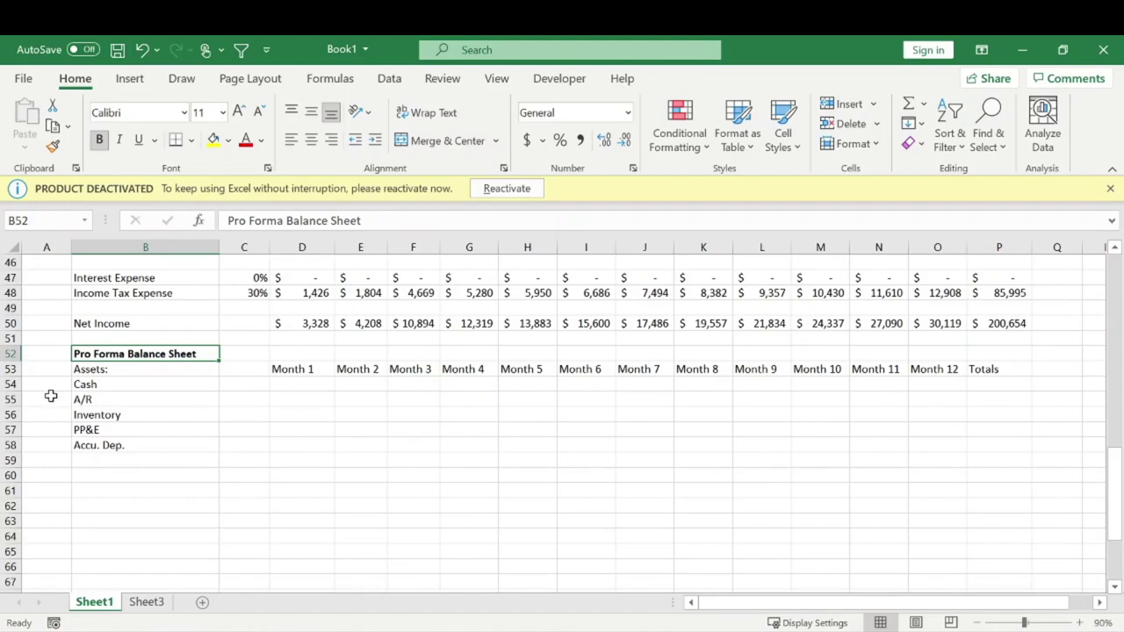
click(101, 399)
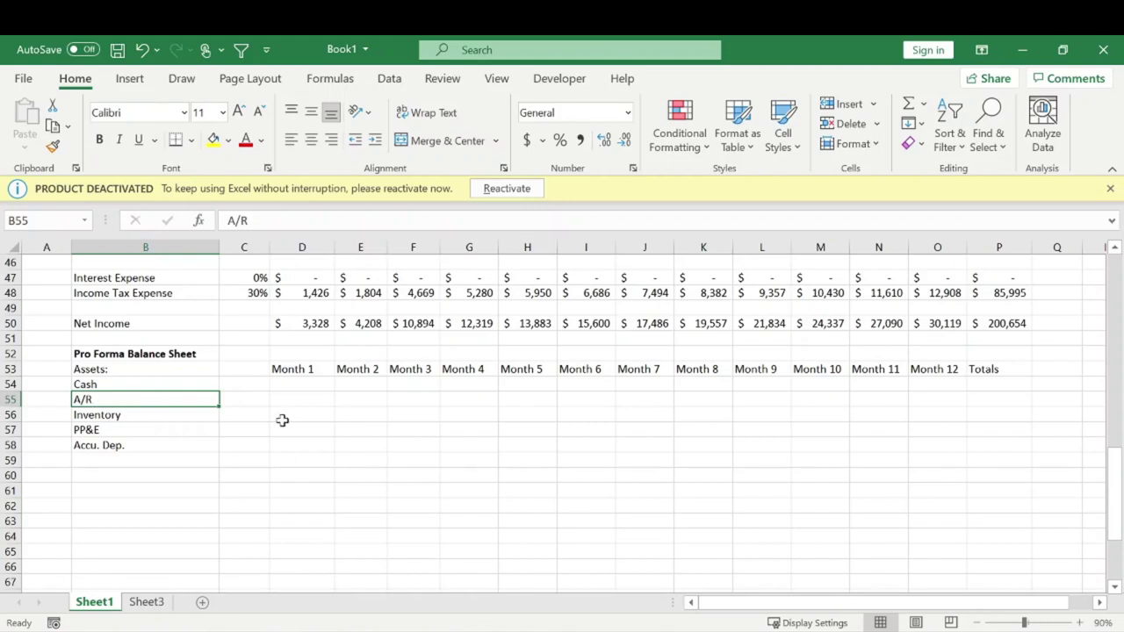
click(219, 373)
click(225, 385)
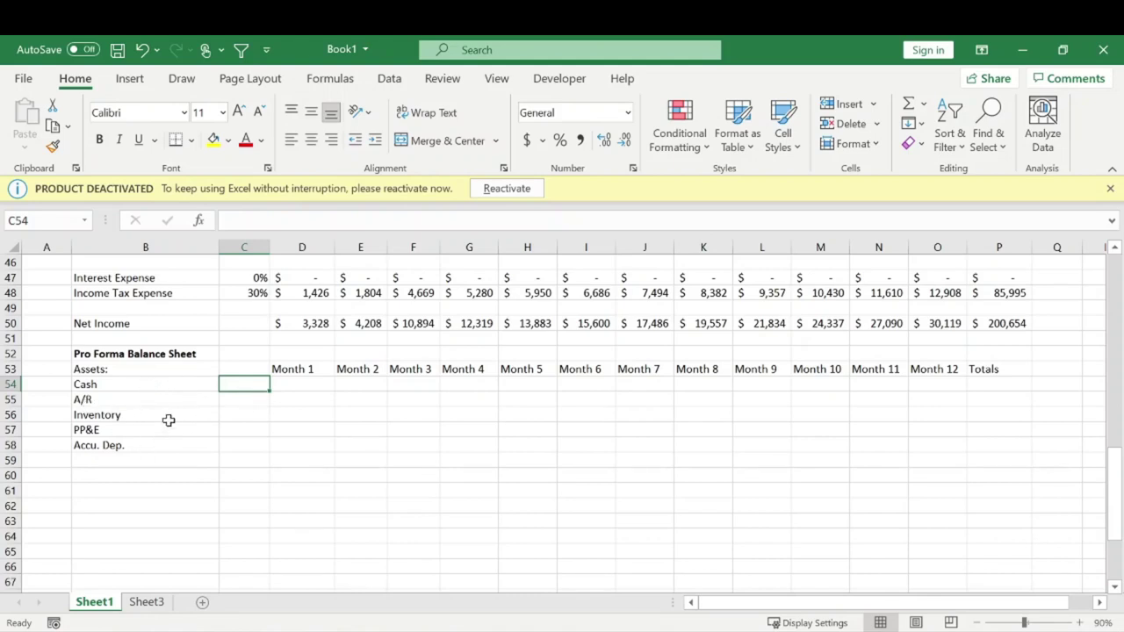
scroll(342, 377, up, 1)
scroll(339, 379, up, 14)
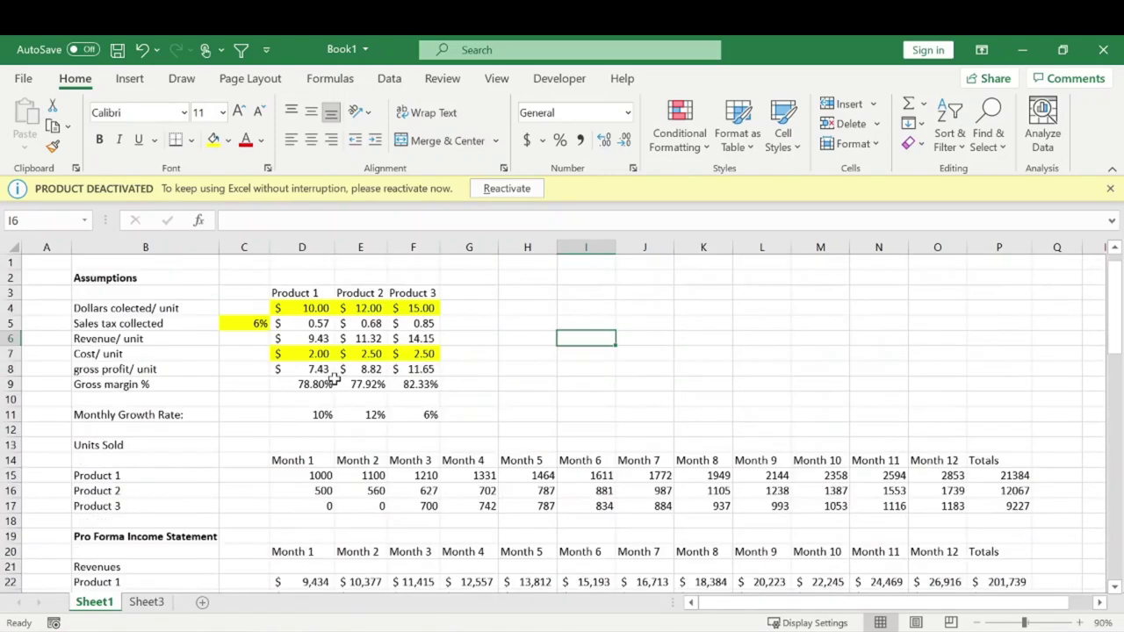
drag(253, 293, 444, 415)
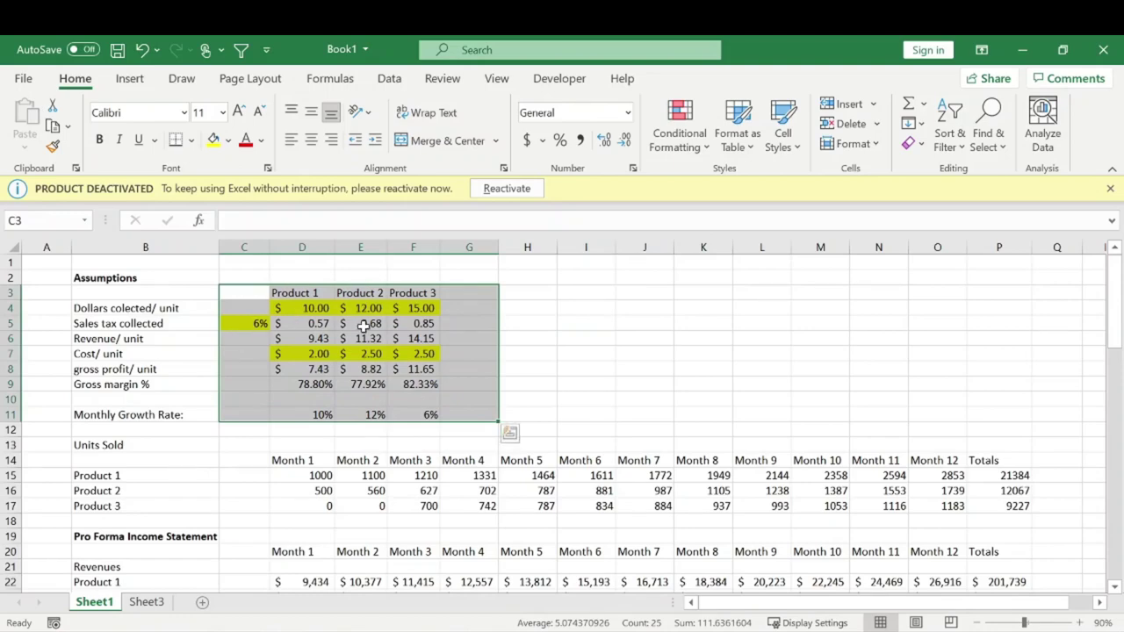
scroll(362, 325, down, 16)
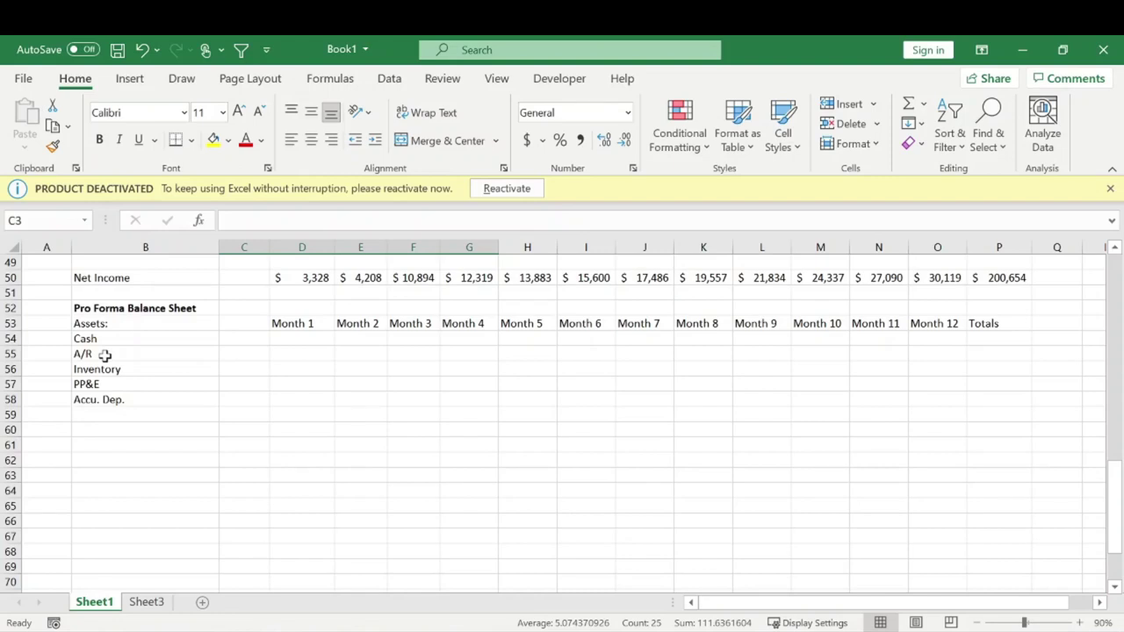
Step: Enter 5 in C55 beside A/R and 10 in C56 beside Inventory
click(281, 347)
click(246, 353)
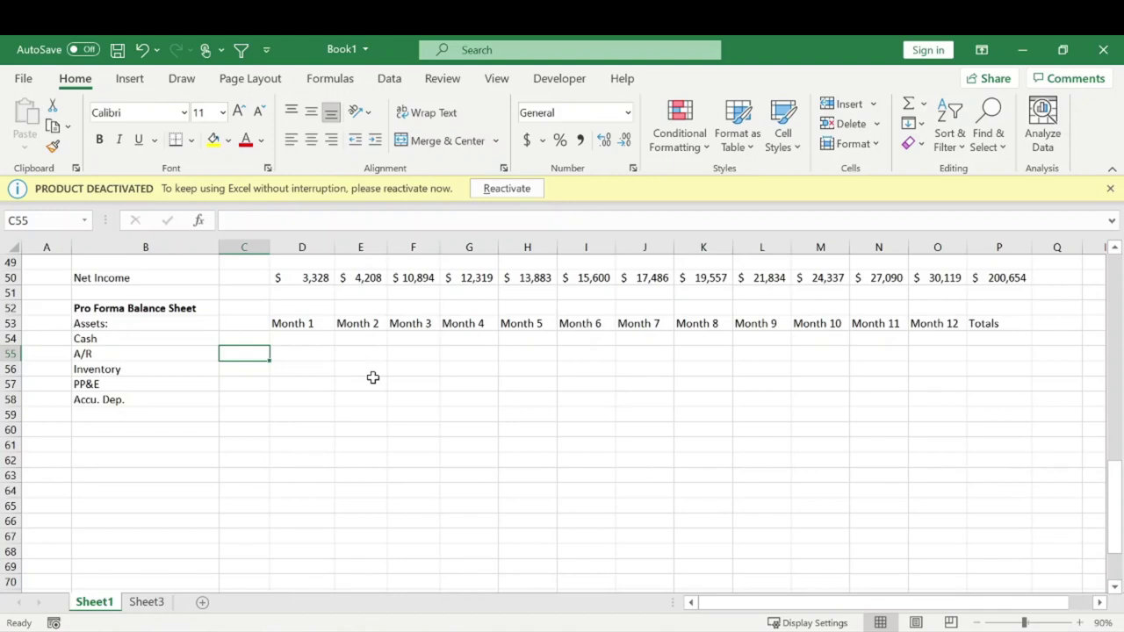
text(5)
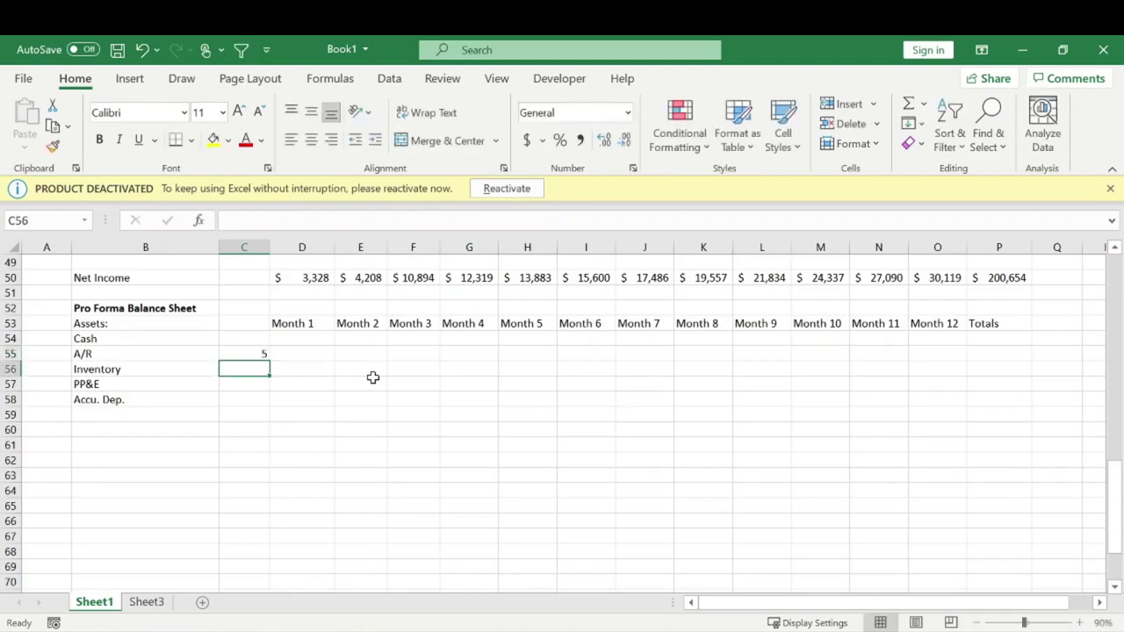
key(Return)
text(10)
key(Return)
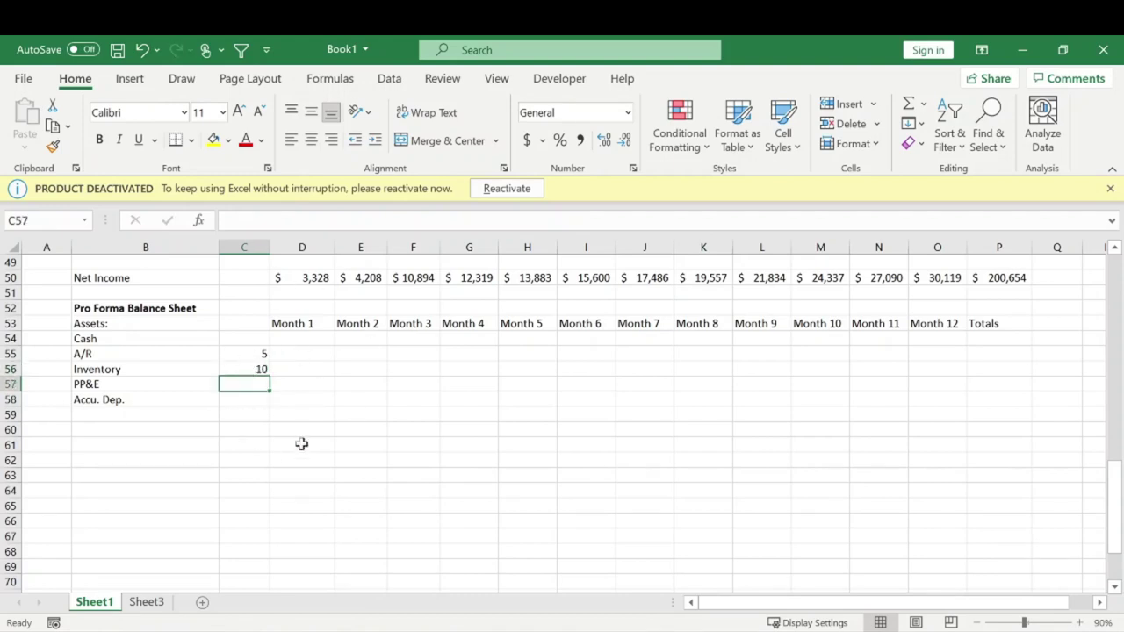
Step: Start the Month 1 A/R formula in D55 as =C55*(
click(311, 354)
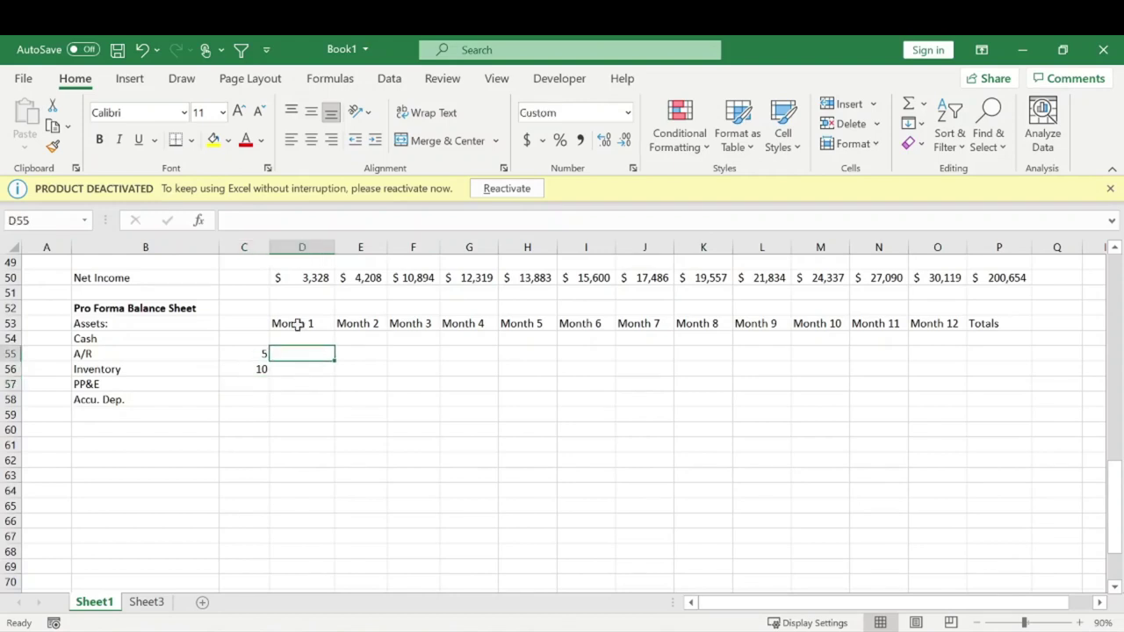
key(F2)
text(=)
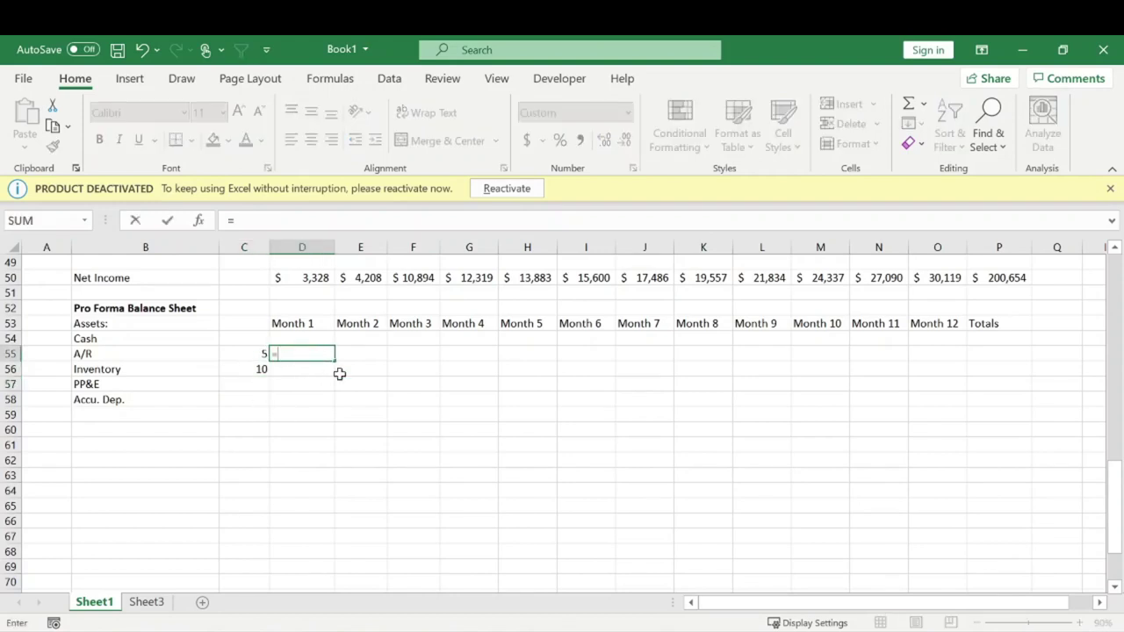
key(Left)
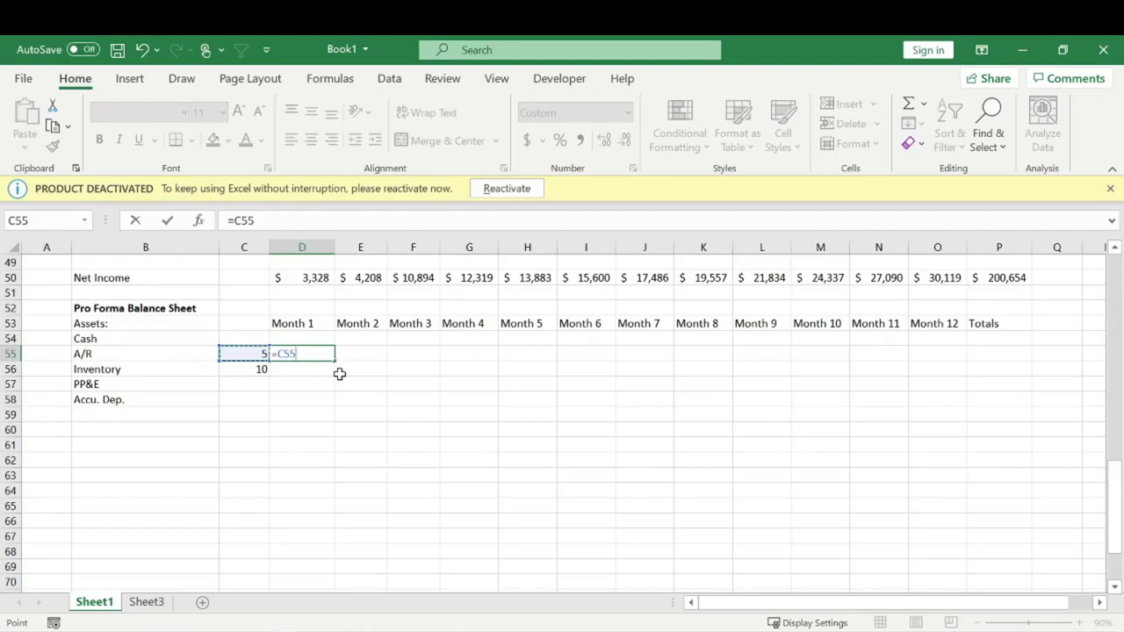
text(*()
Step: Complete the A/R formula with revenue total D25 divided by 30, giving $2,516
scroll(339, 374, up, 2)
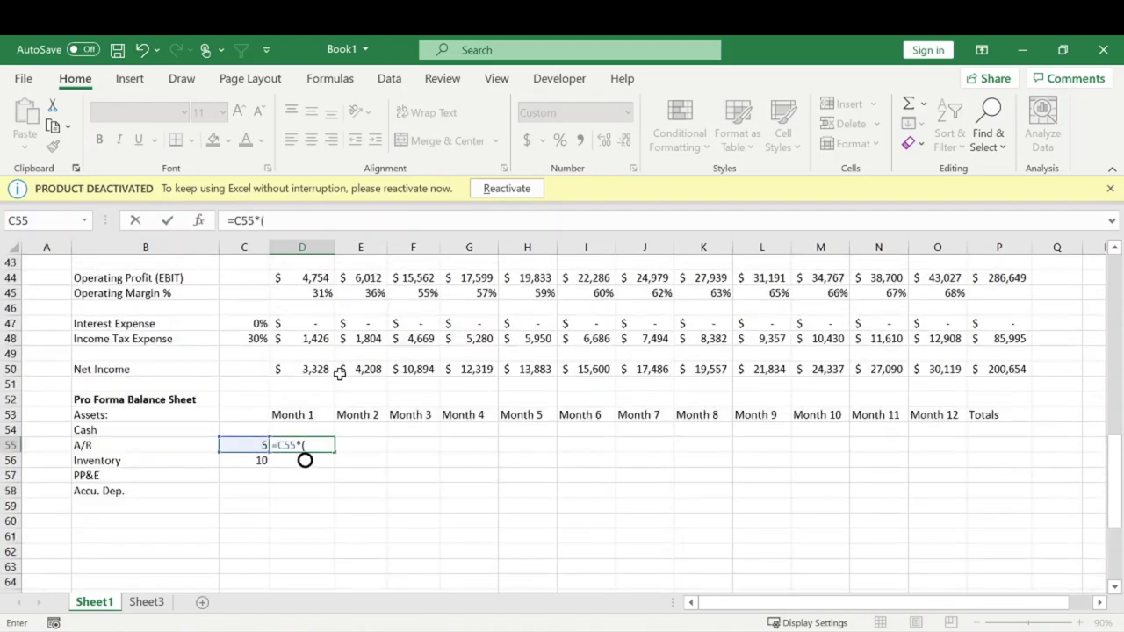
scroll(319, 439, up, 8)
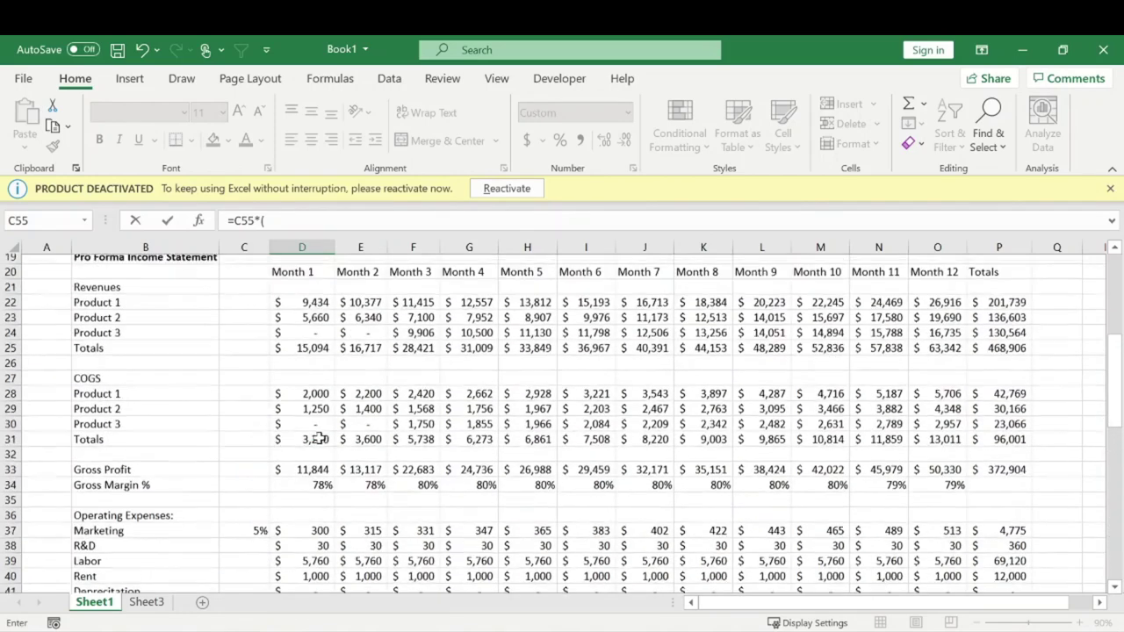
scroll(320, 439, up, 3)
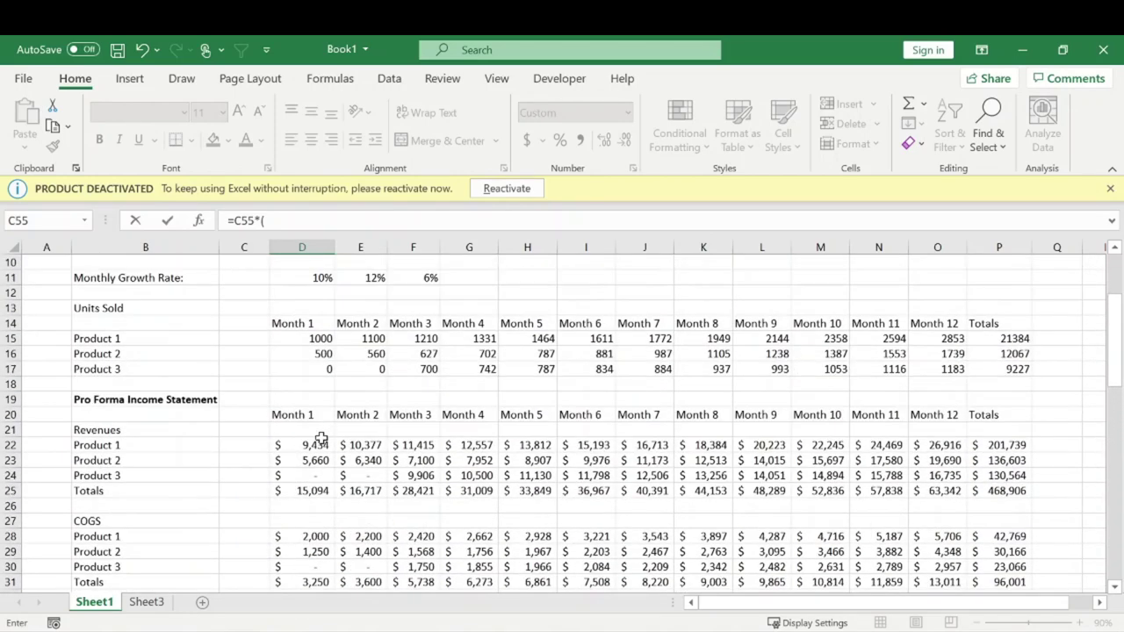
scroll(290, 356, up, 2)
scroll(299, 363, down, 5)
click(309, 357)
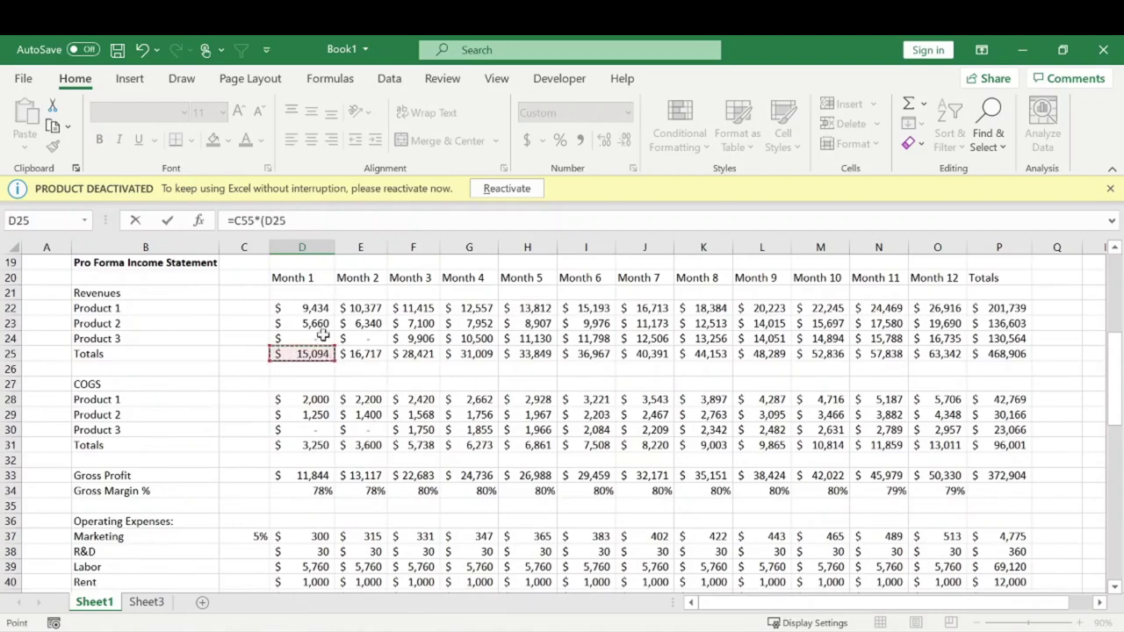
key(F2)
text(/30)
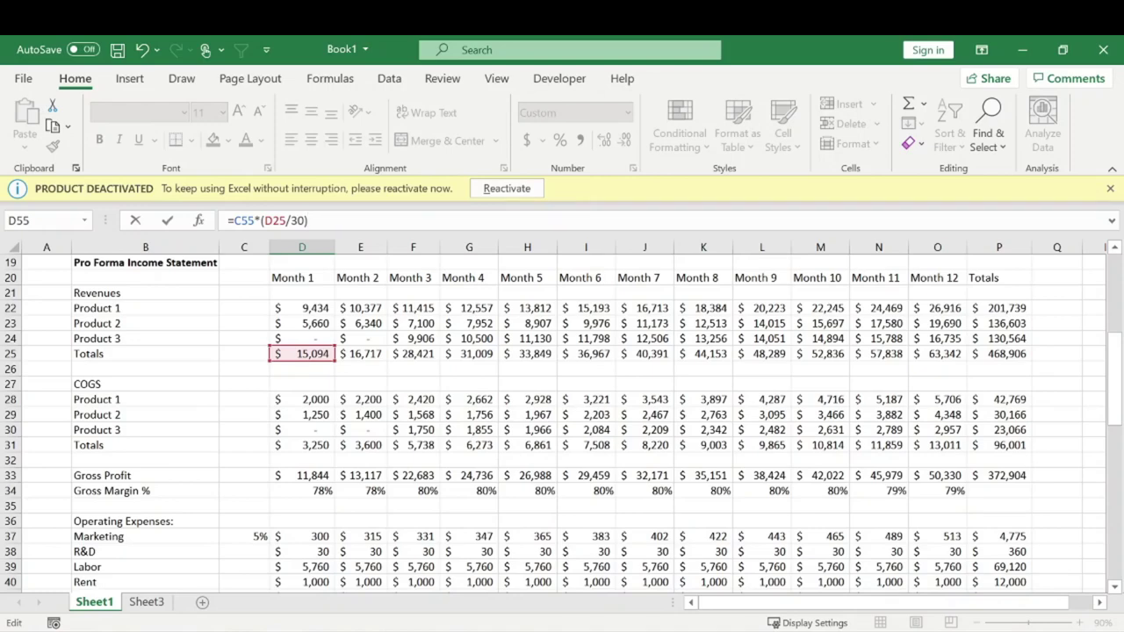
key(Return)
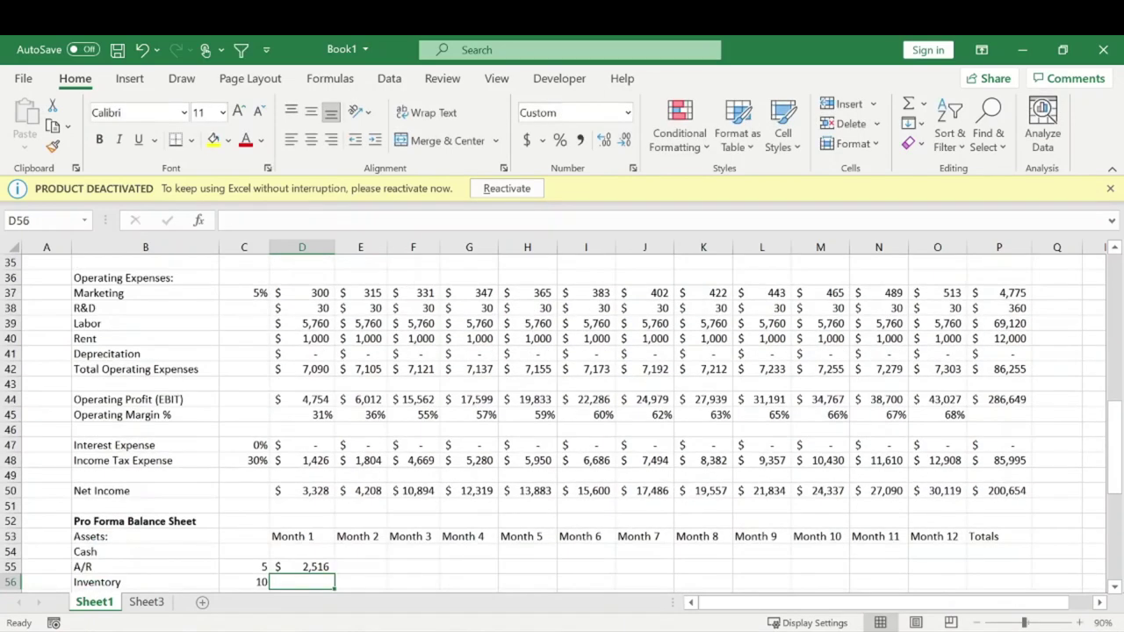
Step: Start the Month 1 Inventory formula in D56 as =$C$56*( with an absolute C56
scroll(339, 401, down, 3)
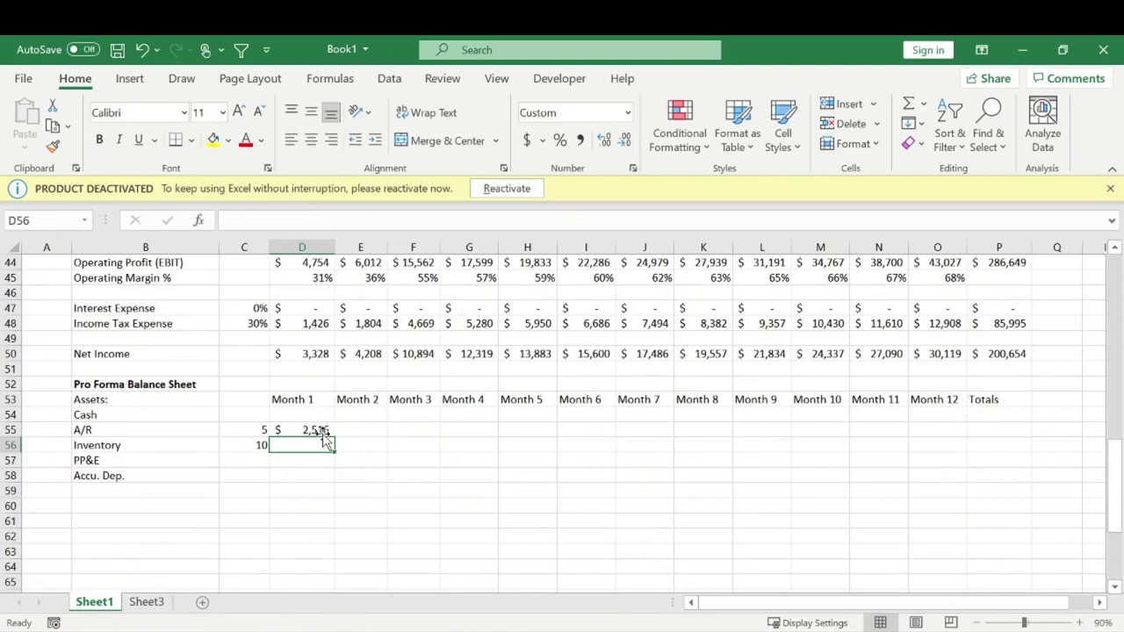
text(=)
key(Left)
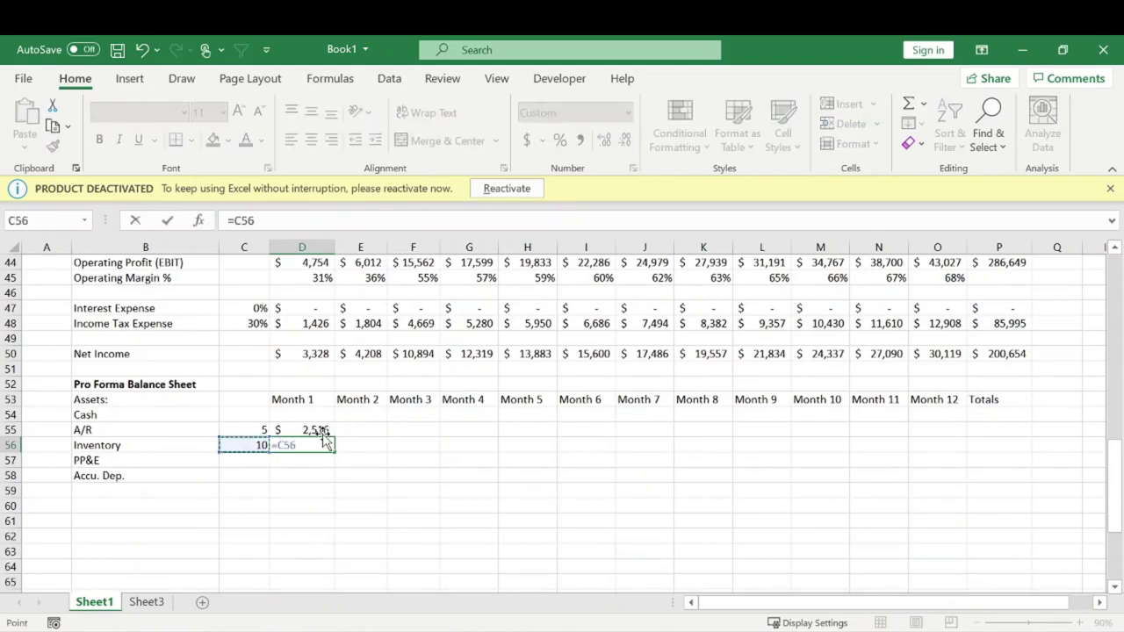
key(Escape)
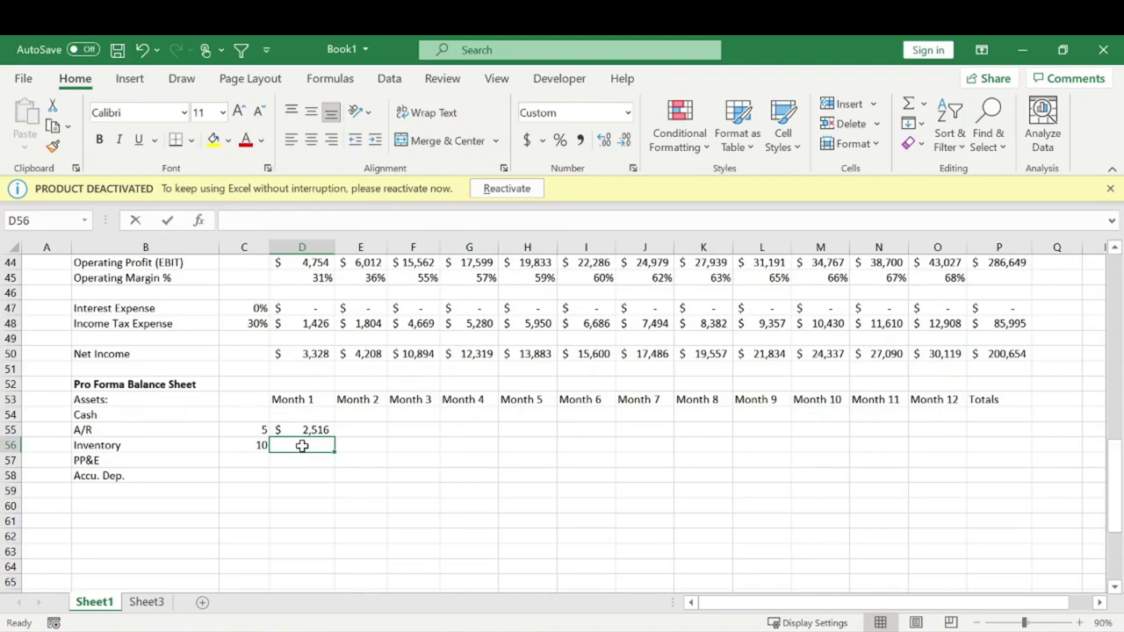
text(=)
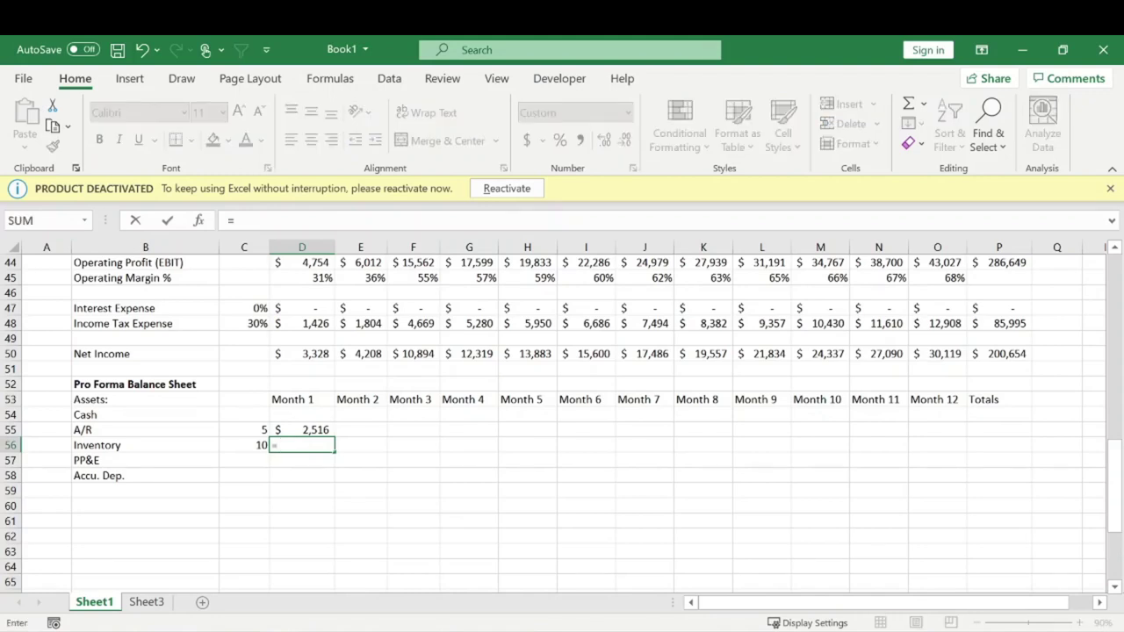
key(Left)
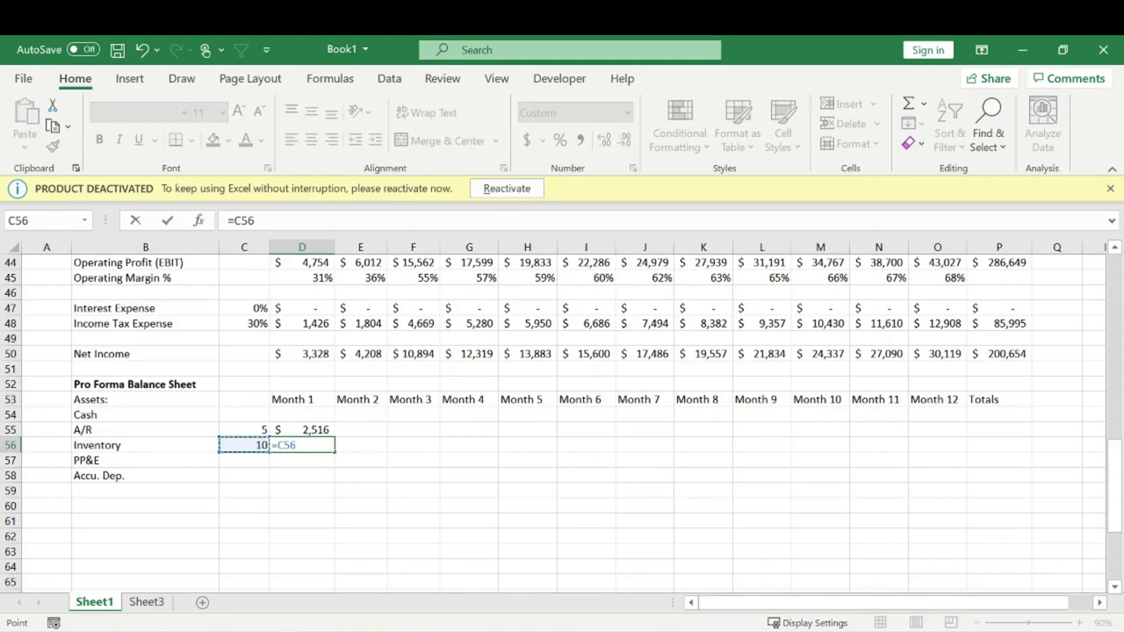
key(F4)
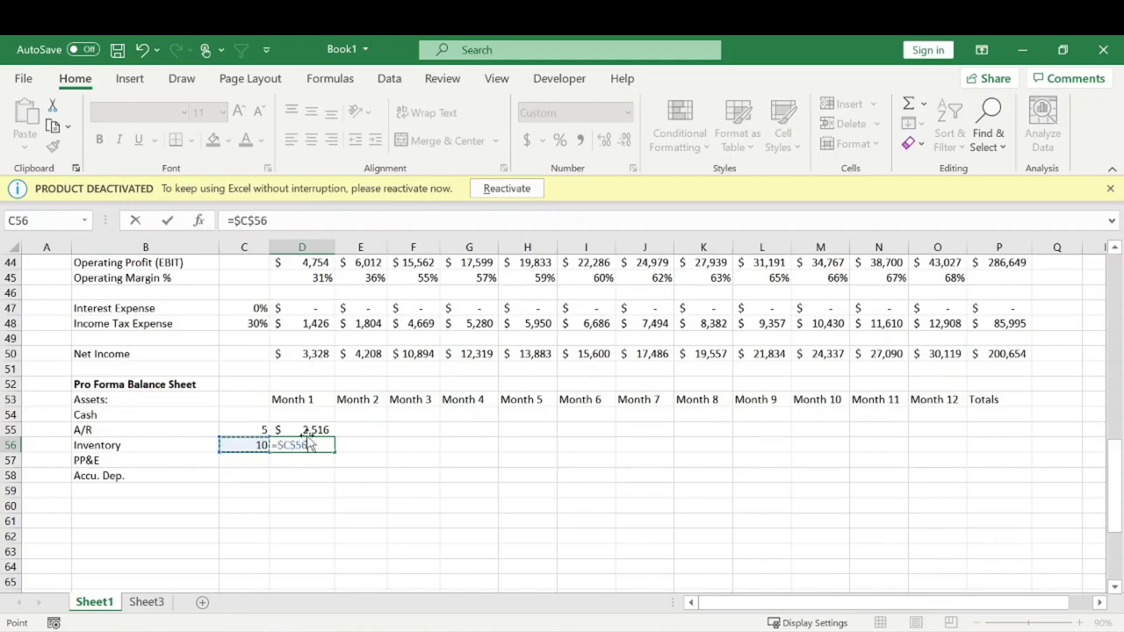
text(*()
Step: Finish the Inventory formula with next month's COGS E31 divided by 30, giving $1,200
scroll(345, 440, up, 8)
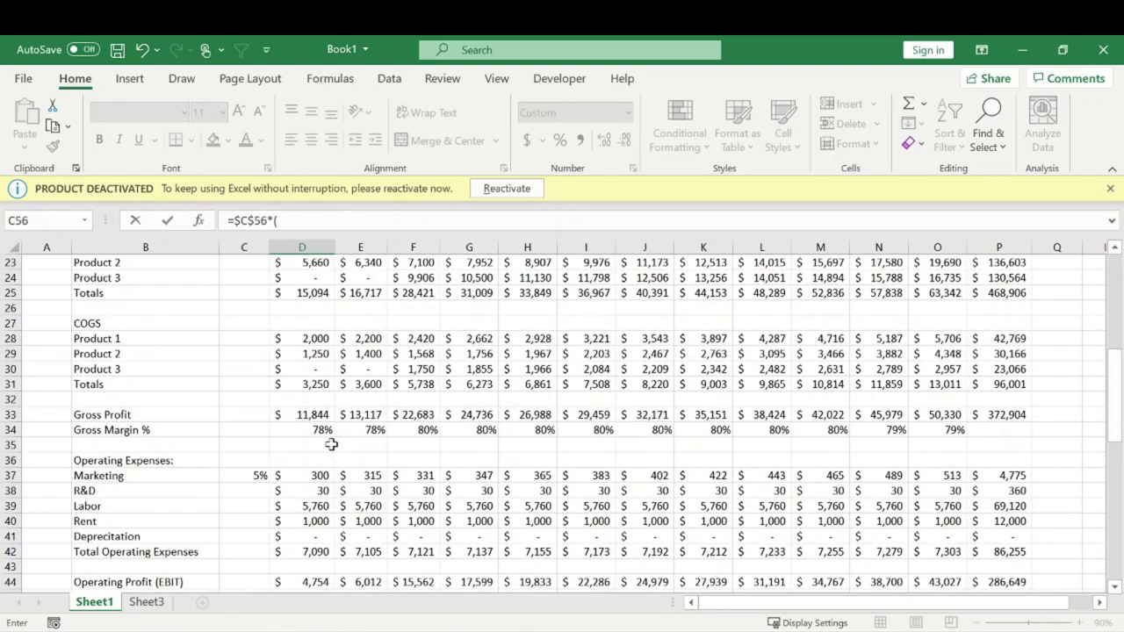
scroll(345, 440, up, 1)
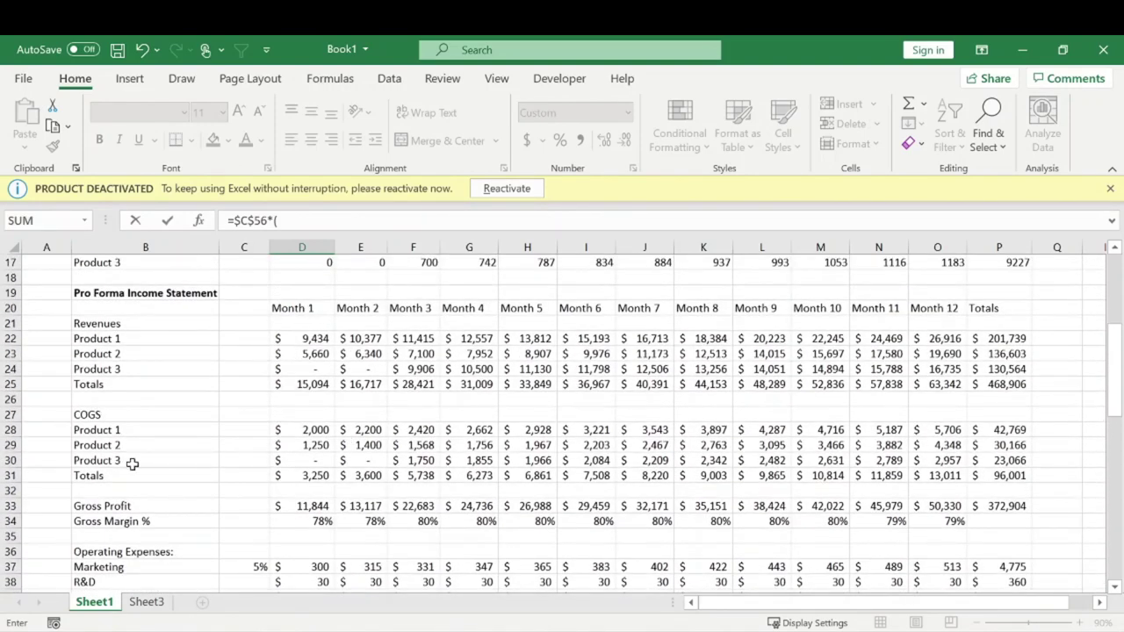
click(375, 477)
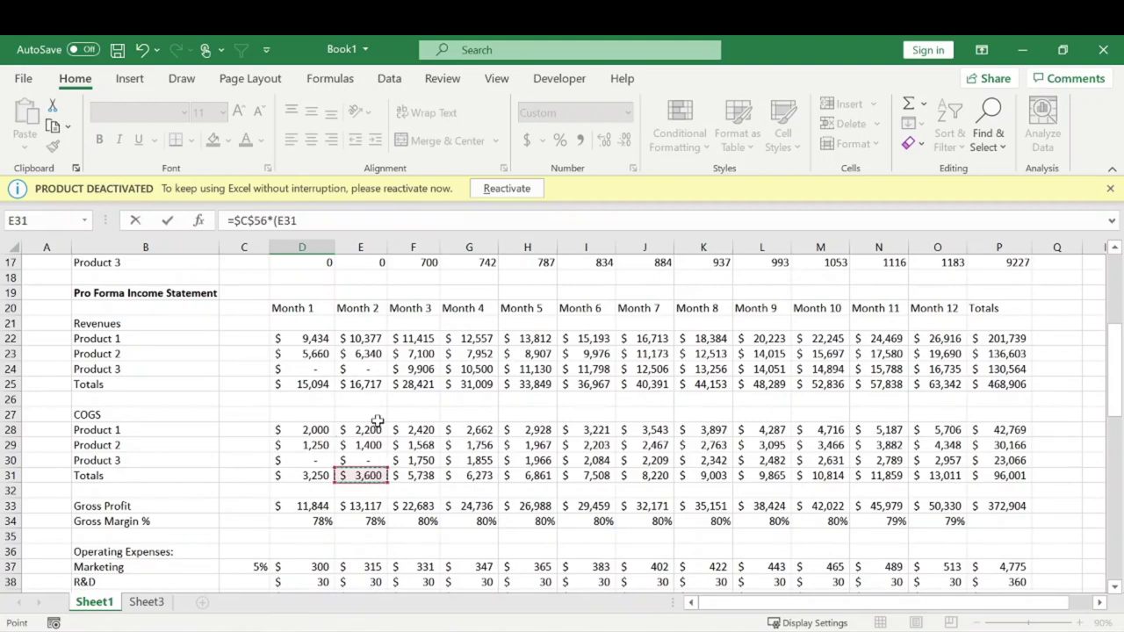
text(/30))
key(Return)
scroll(376, 422, down, 2)
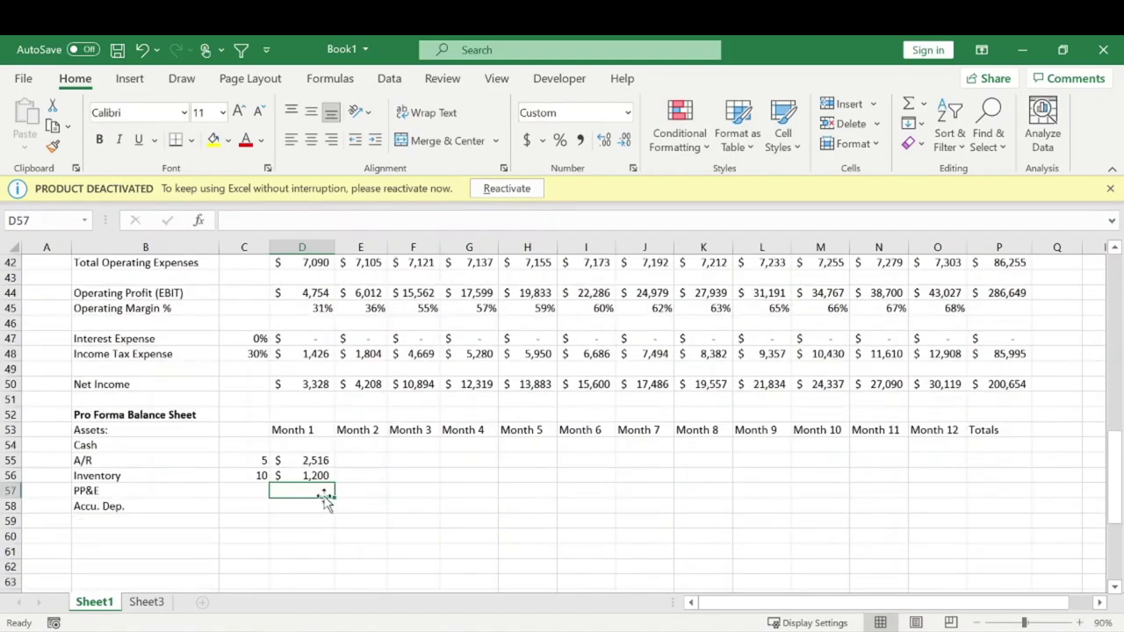
Step: Lock $C$55 in the A/R formula and fill A/R and Inventory through Month 12
click(301, 460)
click(249, 221)
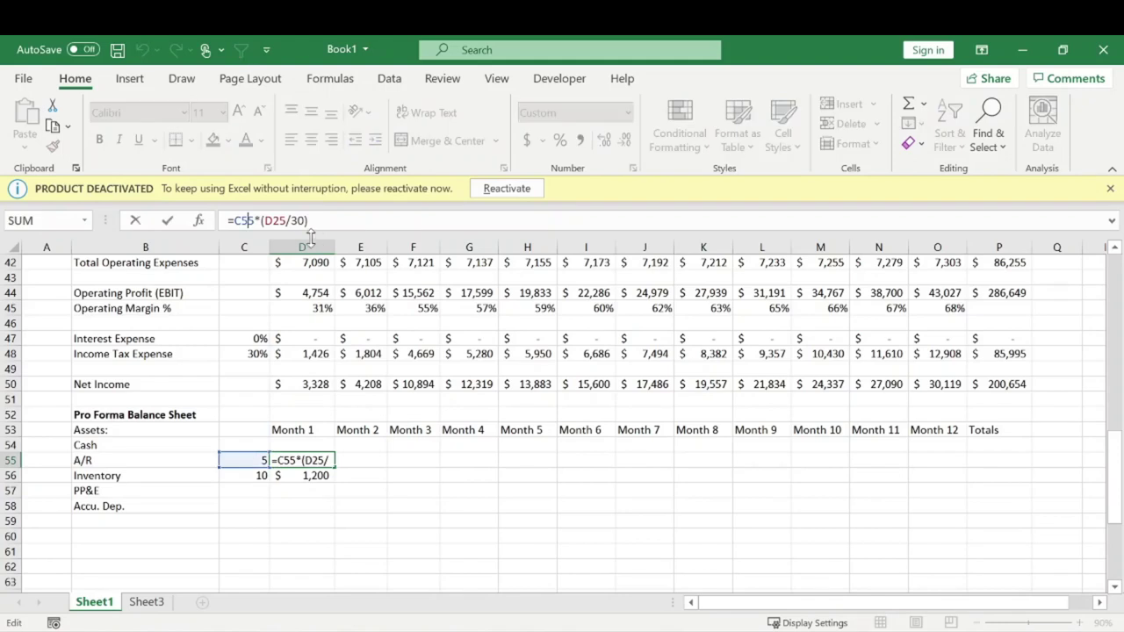
key(F4)
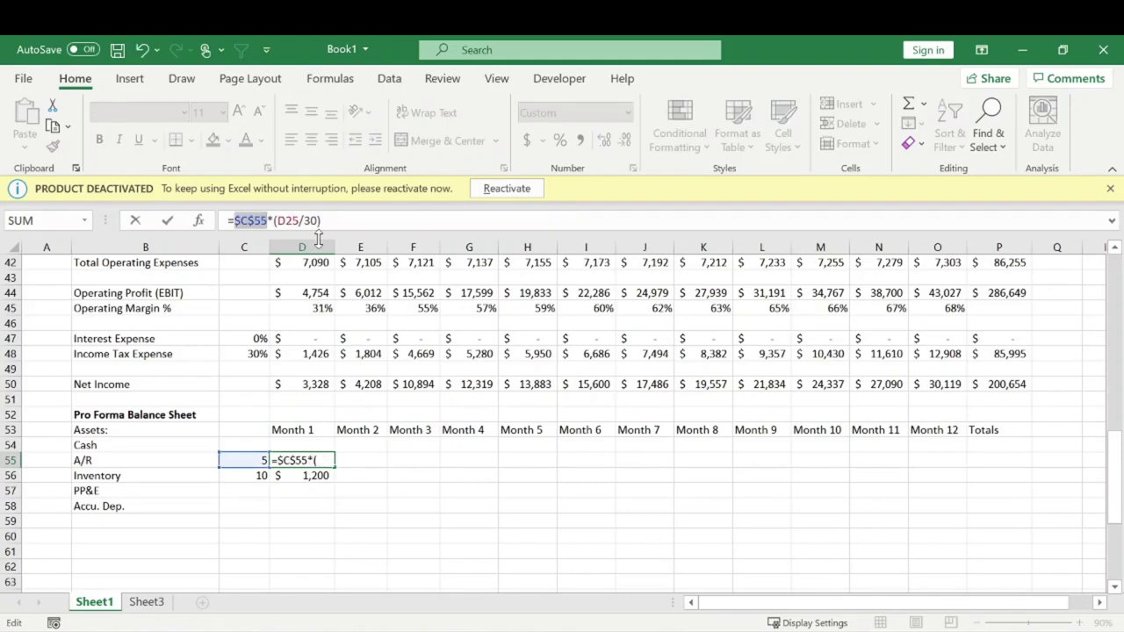
key(Return)
drag(301, 460, 964, 467)
Step: Total the A/R and Inventory rows in column P with SUM: $78,151 and $62,918
click(984, 430)
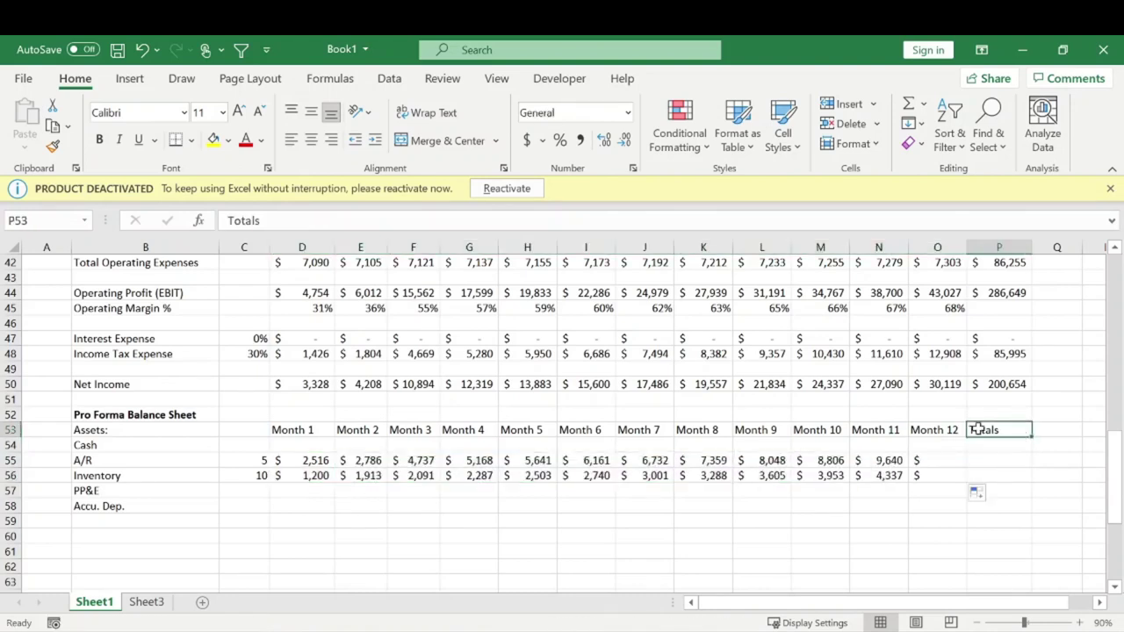
click(995, 461)
text(=SUM()
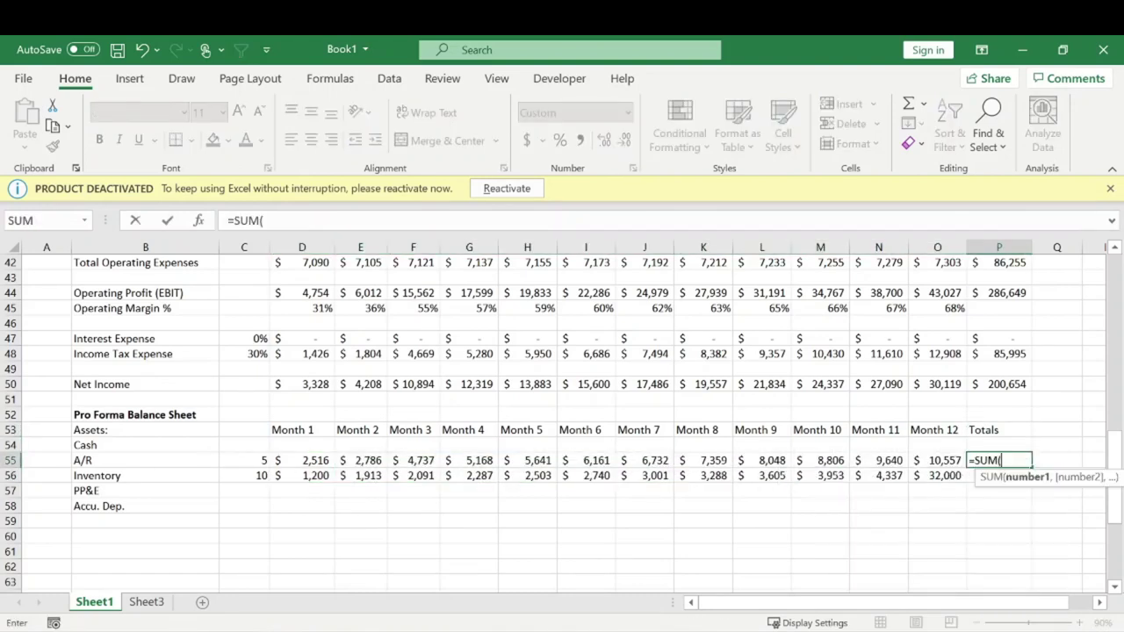
drag(298, 460, 926, 457)
key(Return)
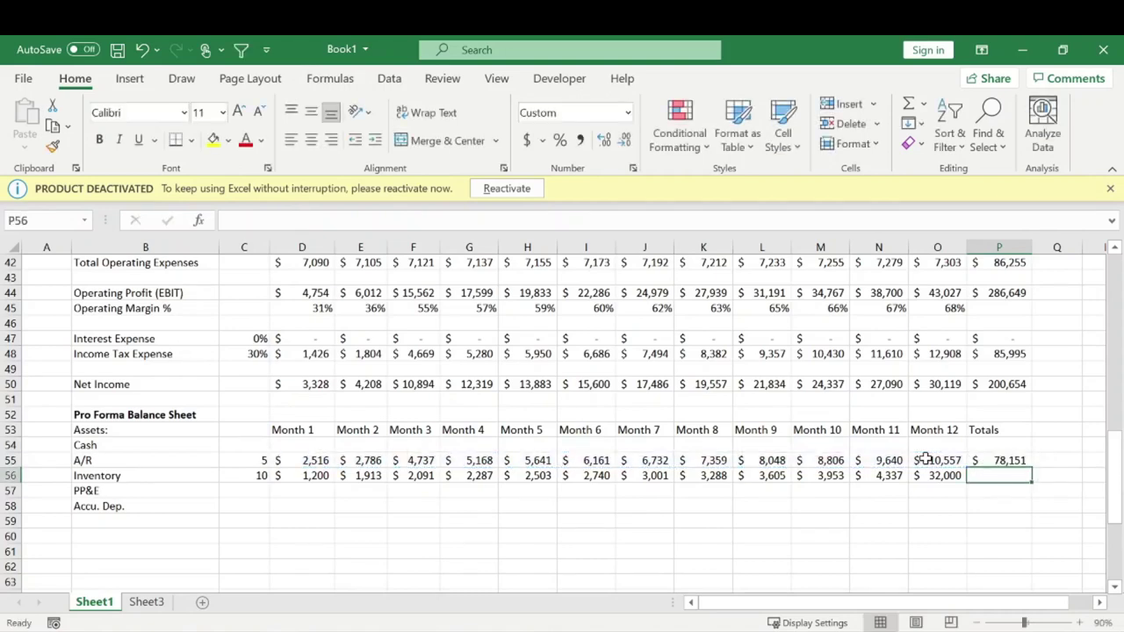
click(1019, 463)
drag(1031, 470, 1024, 489)
click(986, 519)
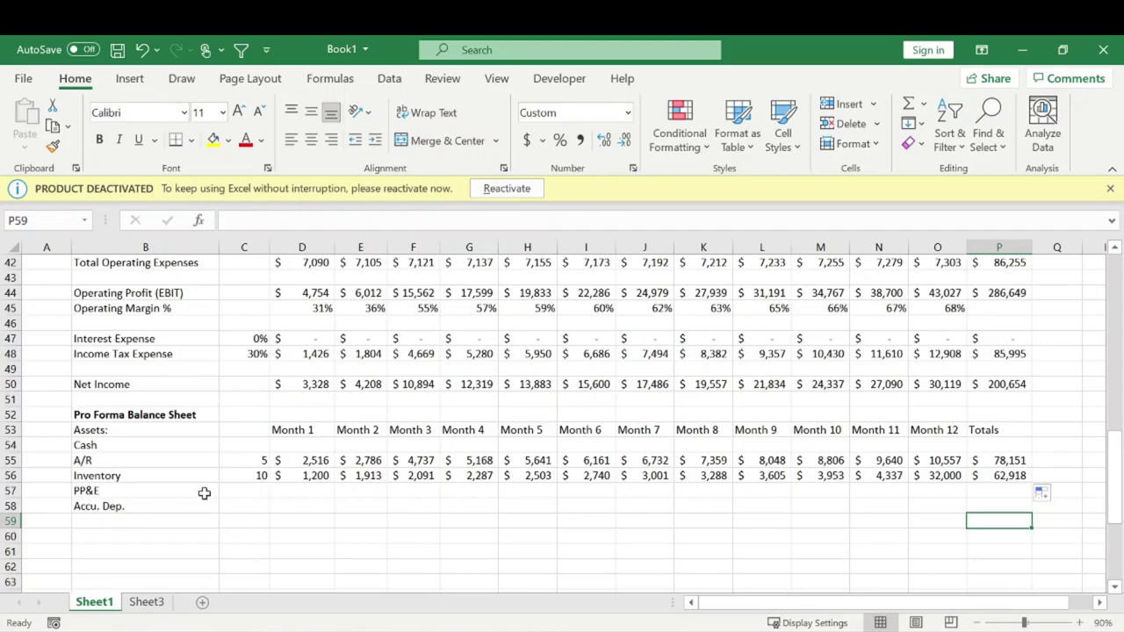
scroll(364, 459, up, 14)
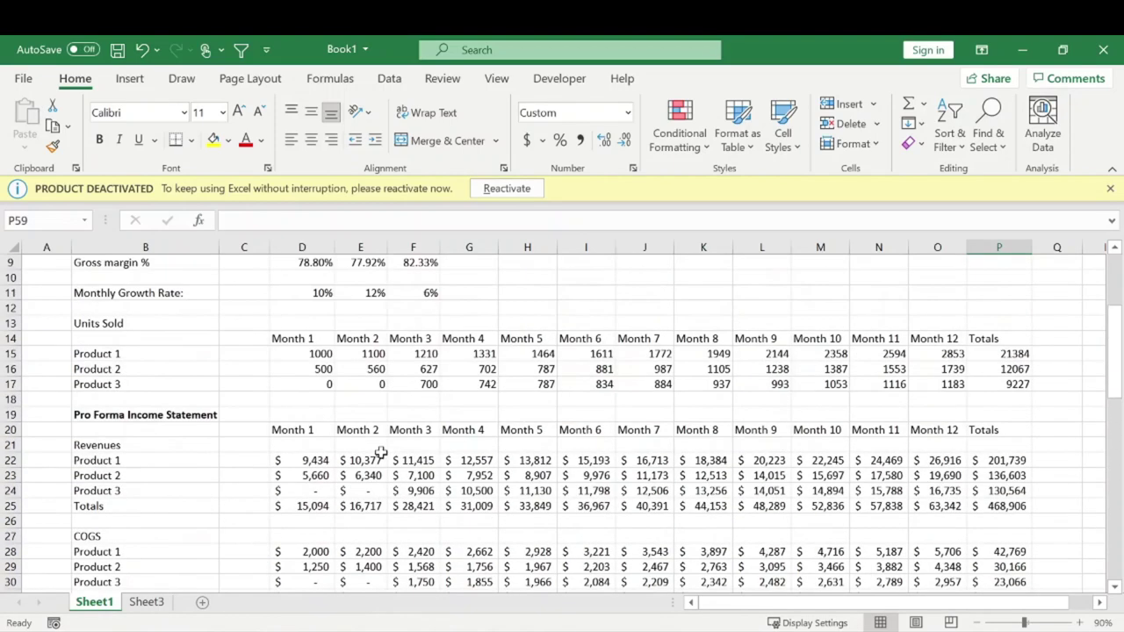
drag(301, 309, 412, 368)
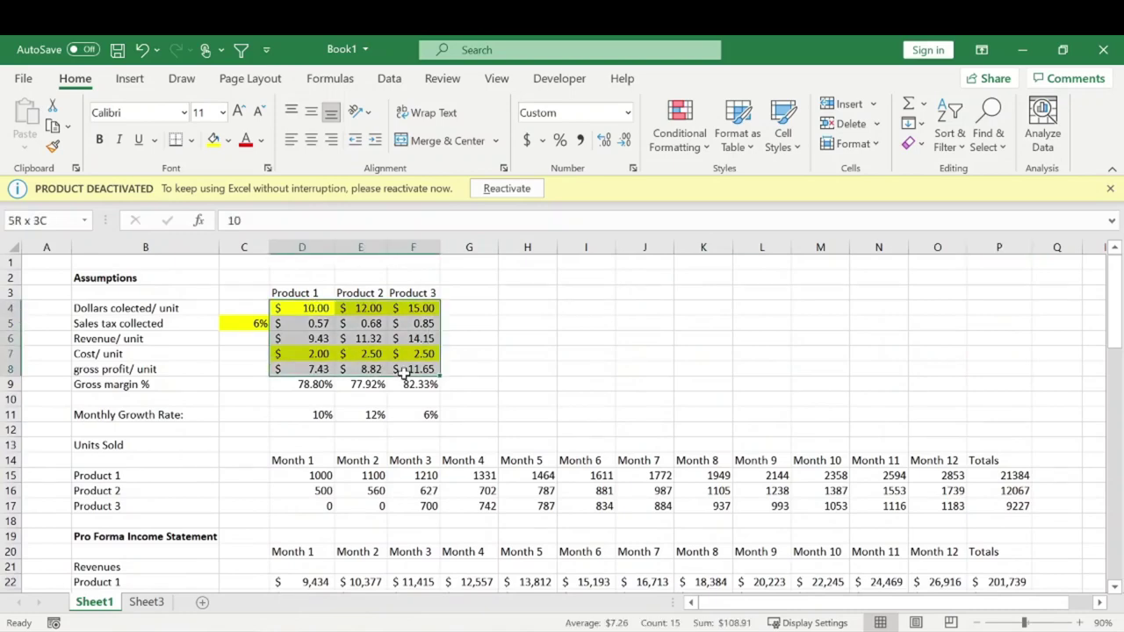
scroll(544, 395, down, 8)
scroll(527, 414, down, 9)
click(299, 341)
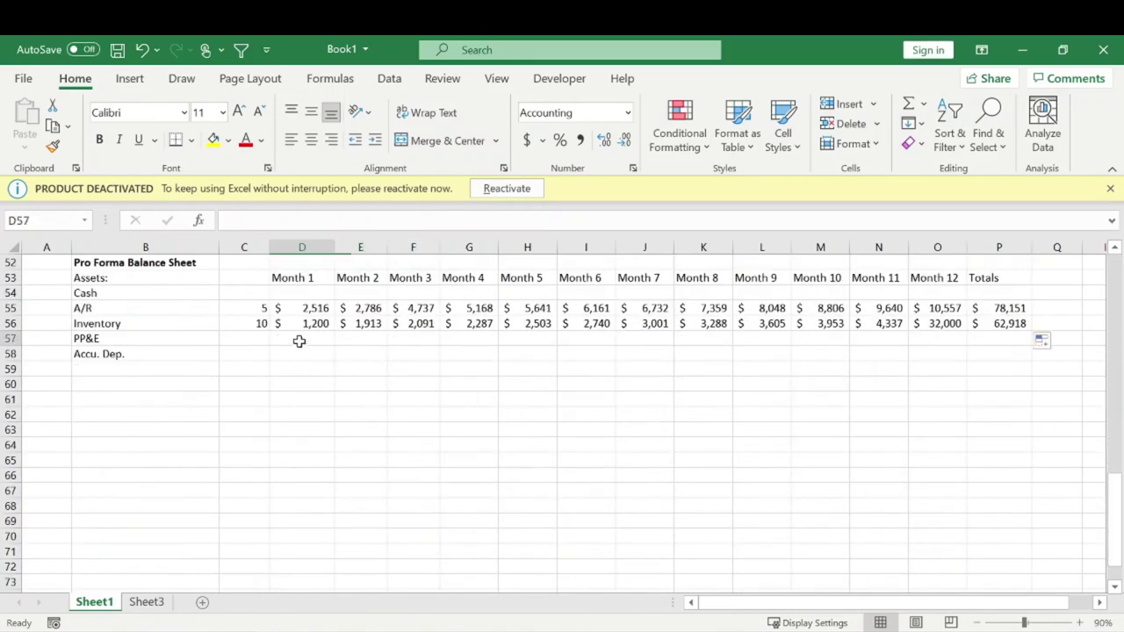
scroll(372, 432, up, 2)
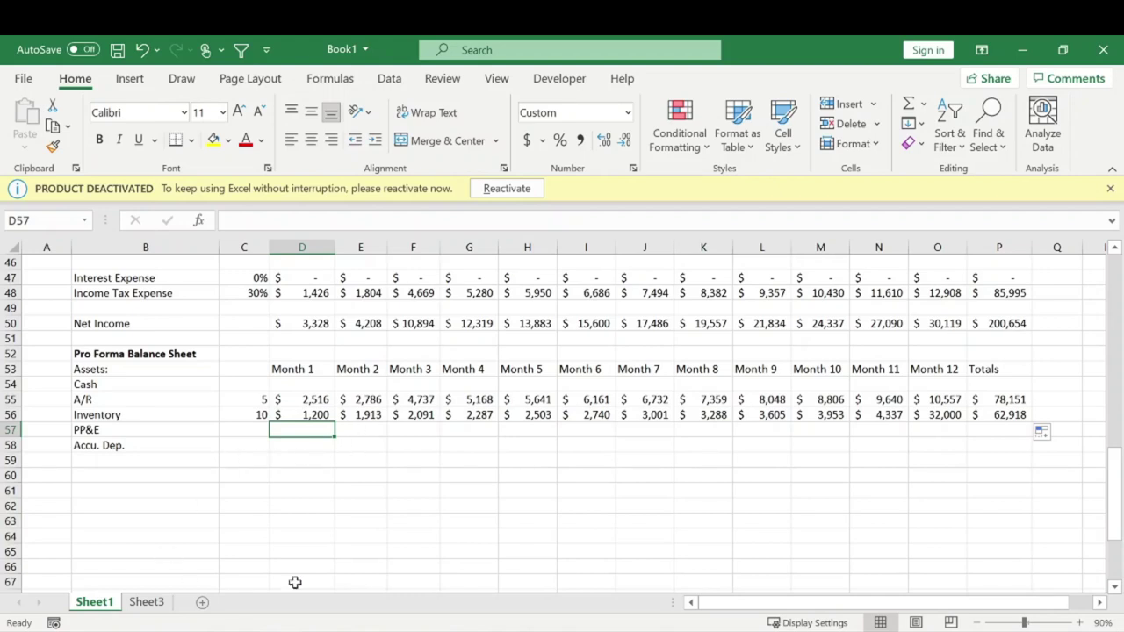
click(152, 611)
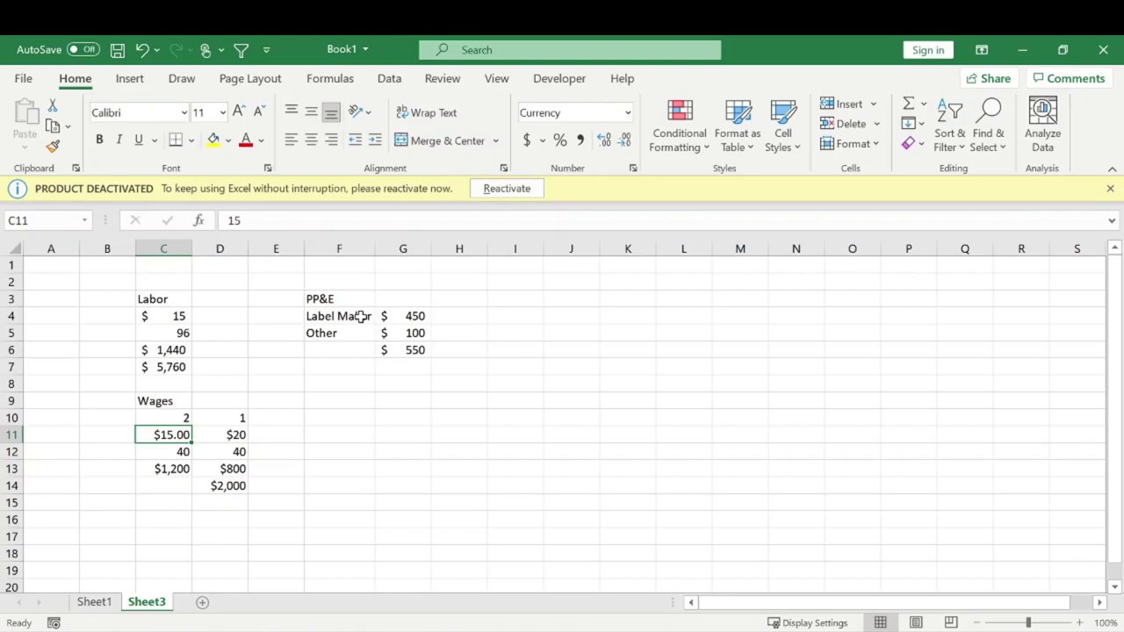
drag(362, 318, 390, 334)
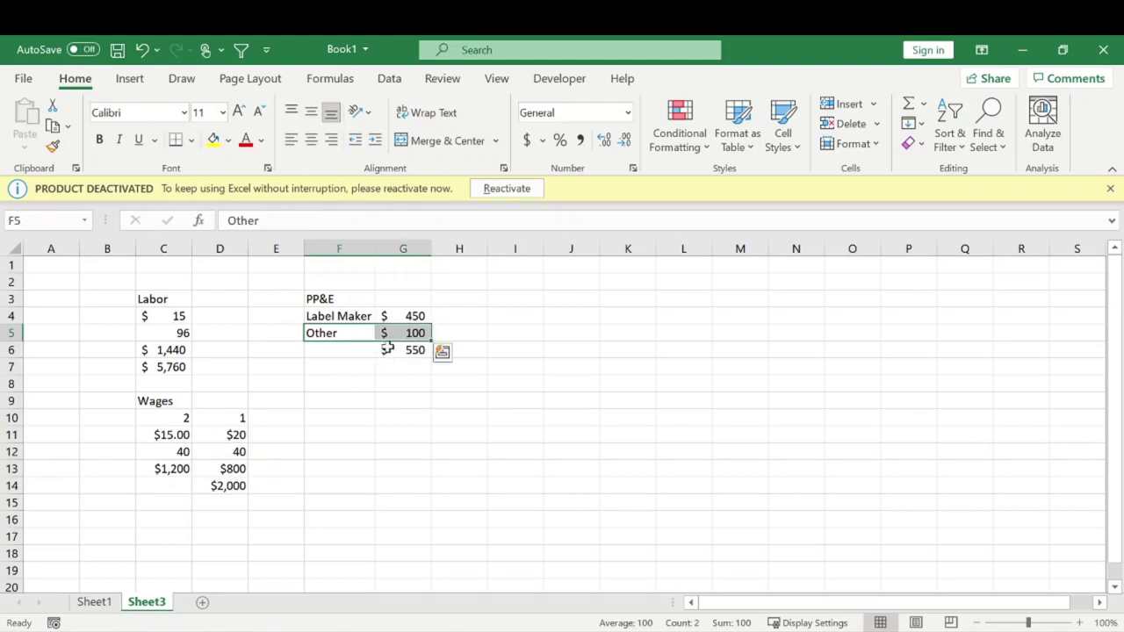
click(415, 353)
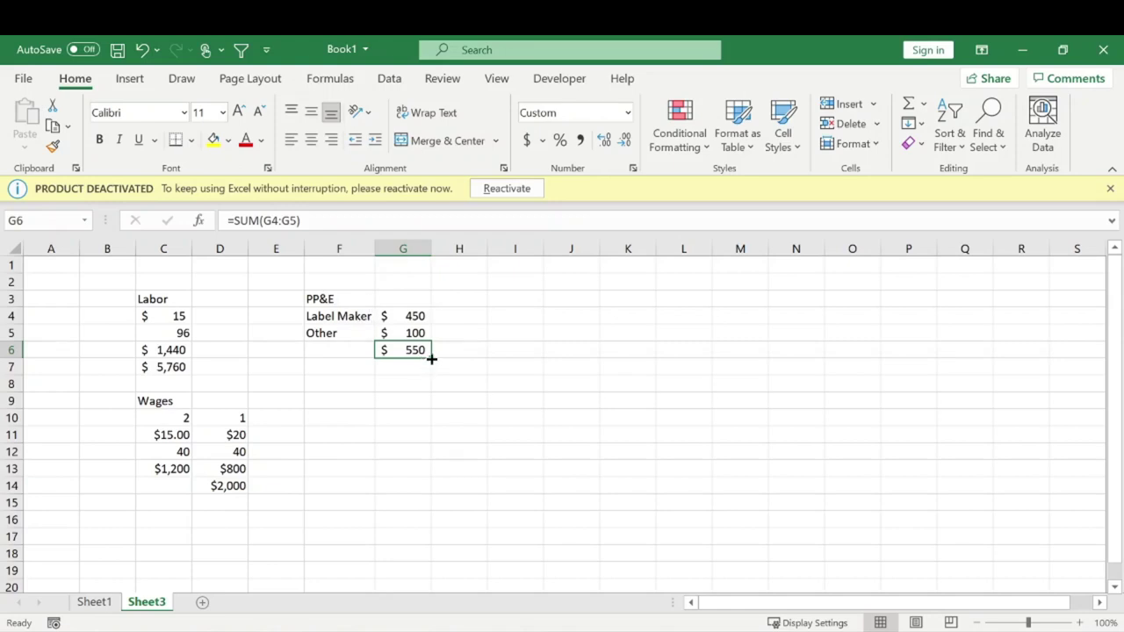
click(108, 609)
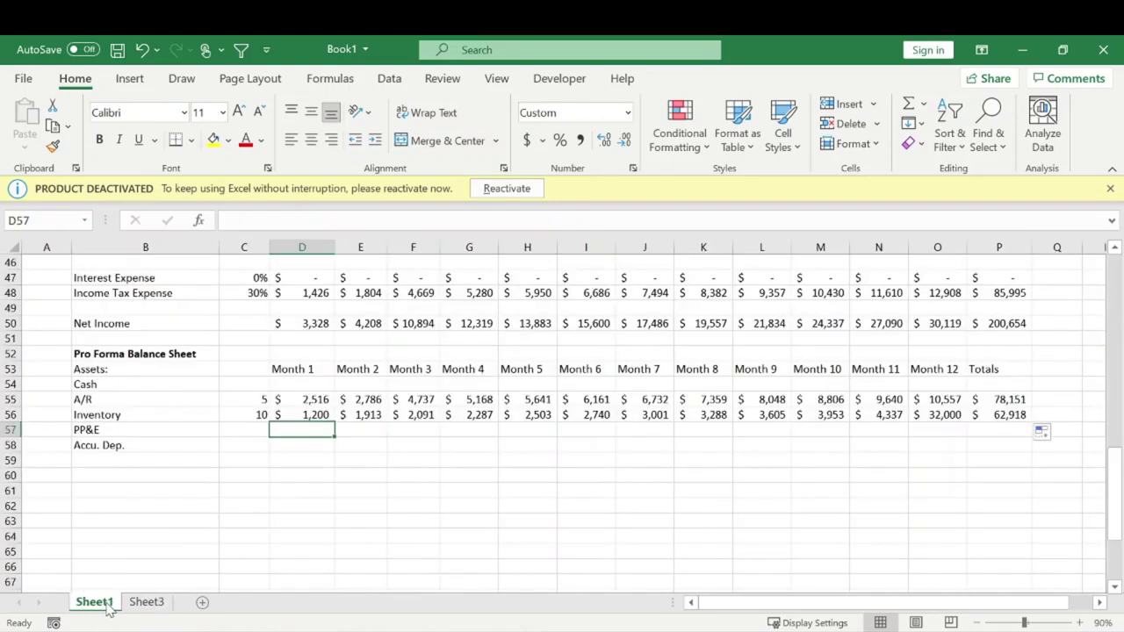
Step: Enter 550 as Month 1 PP&E in D57 and =D57 in Month 2
text(550)
key(Return)
click(389, 430)
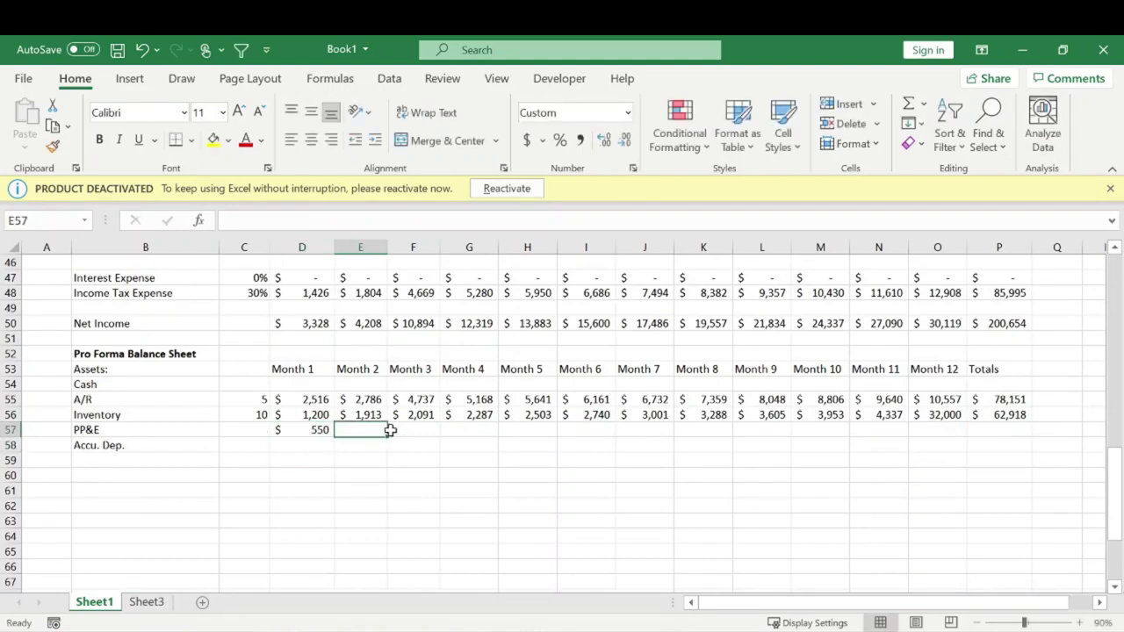
text(=D57)
key(Return)
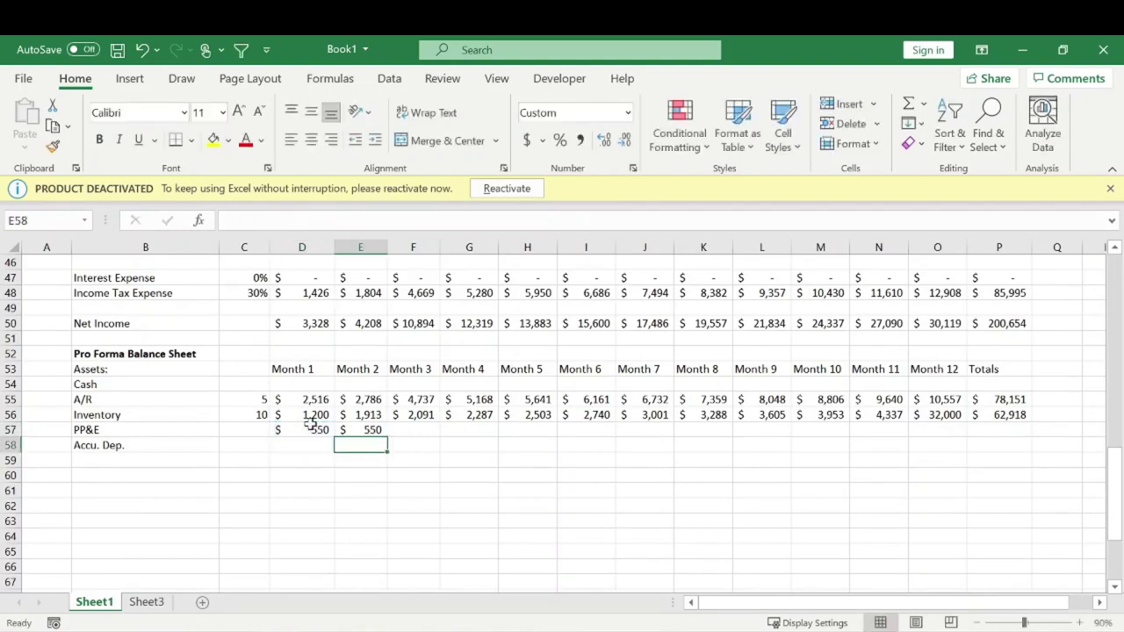
Step: Fill the PP&E value through Month 12 and AutoSum the row to a 6,600 total
click(353, 420)
click(383, 433)
drag(391, 442, 963, 431)
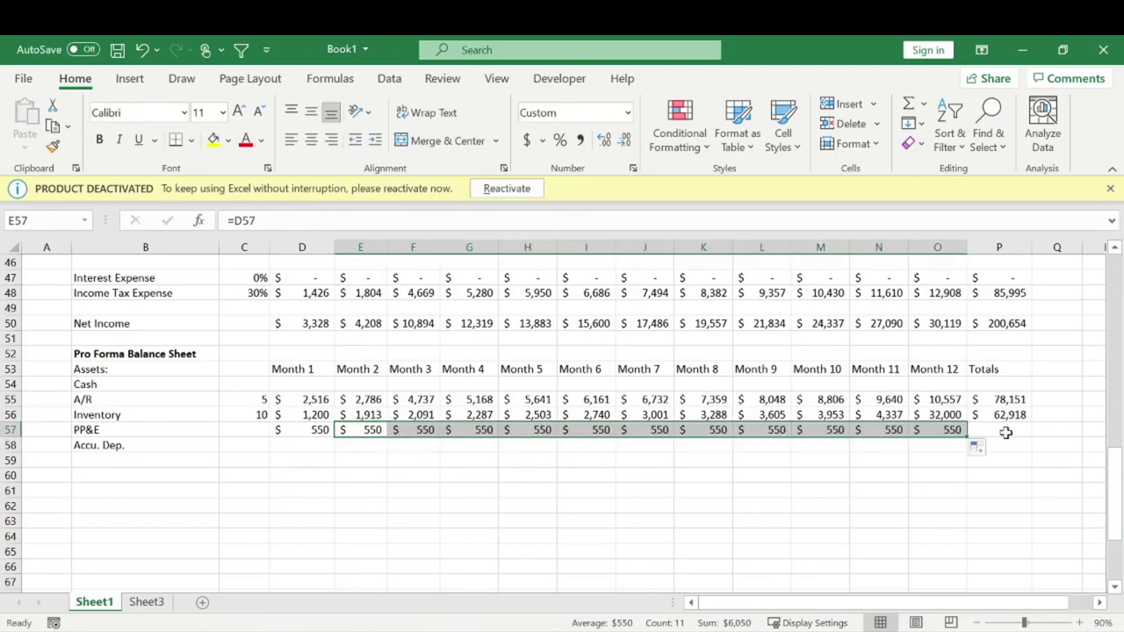
click(1005, 432)
key(alt+=)
key(Return)
click(861, 477)
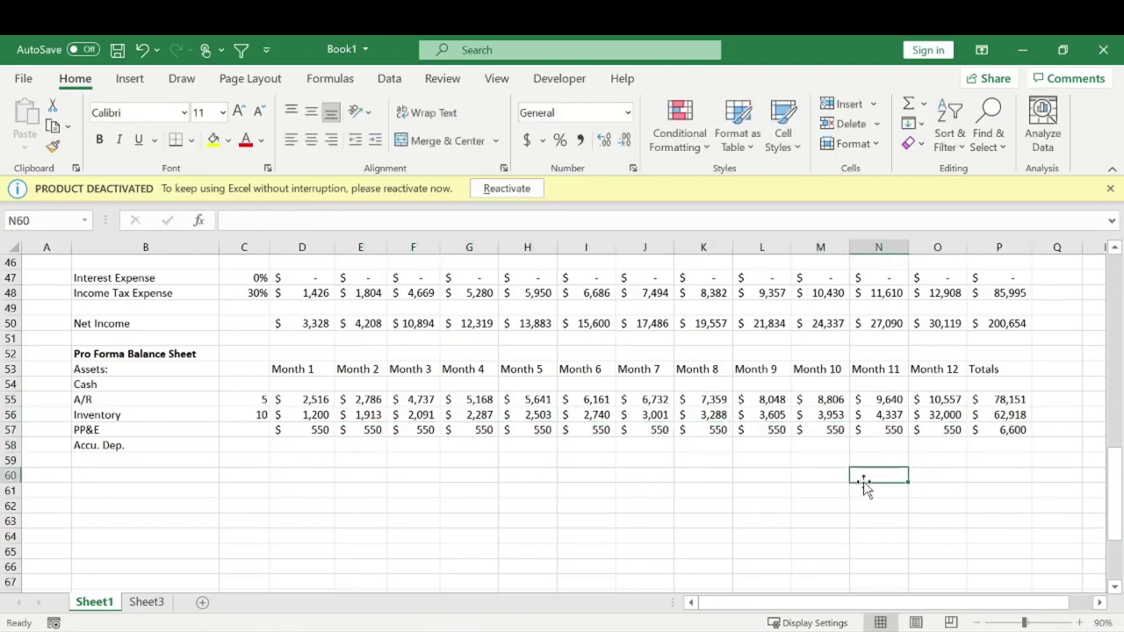
click(360, 475)
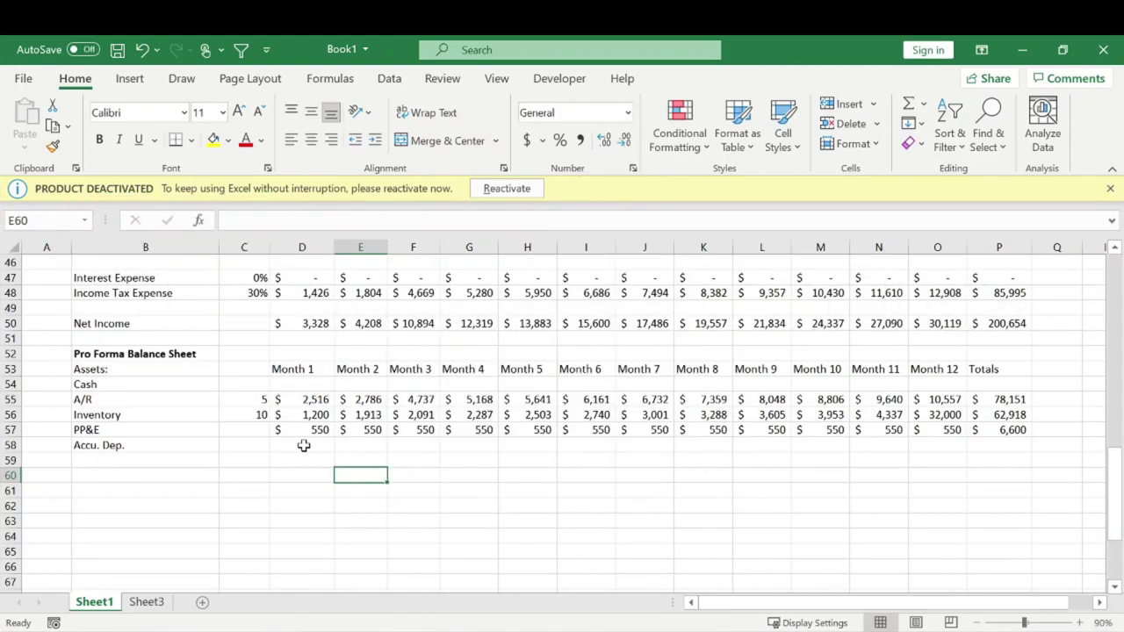
Step: Start an =IF( formula in the Month 1 Accu. Dep. cell D58
click(303, 446)
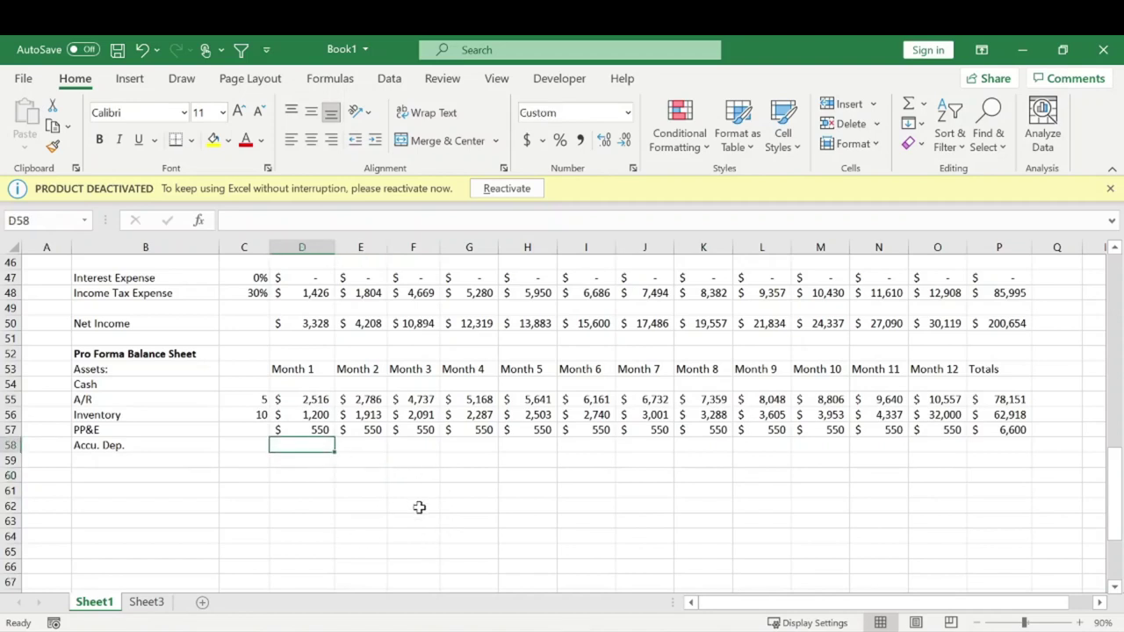
text(=)
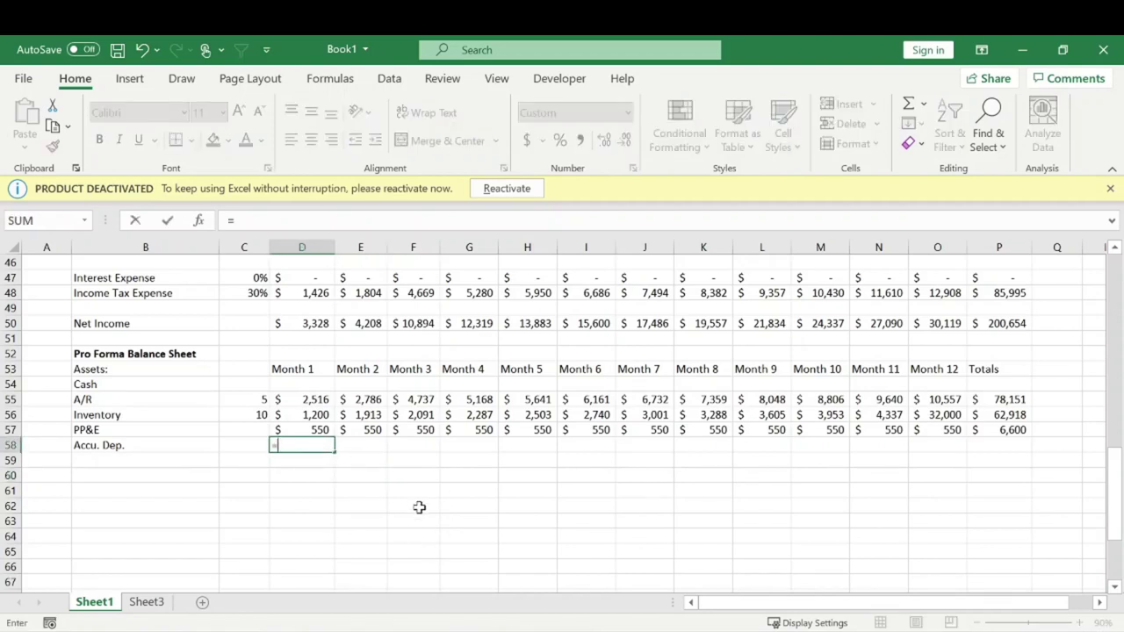
text(if)
key(Tab)
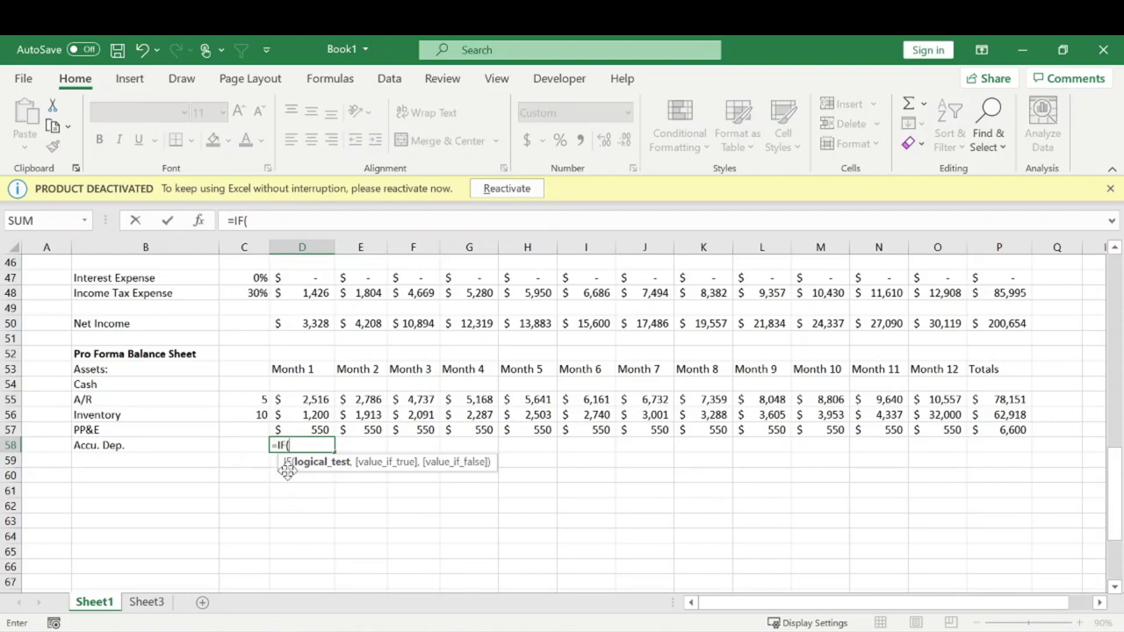
Step: Set the IF condition C58<$D$57 and begin the true case with $D$57
click(249, 446)
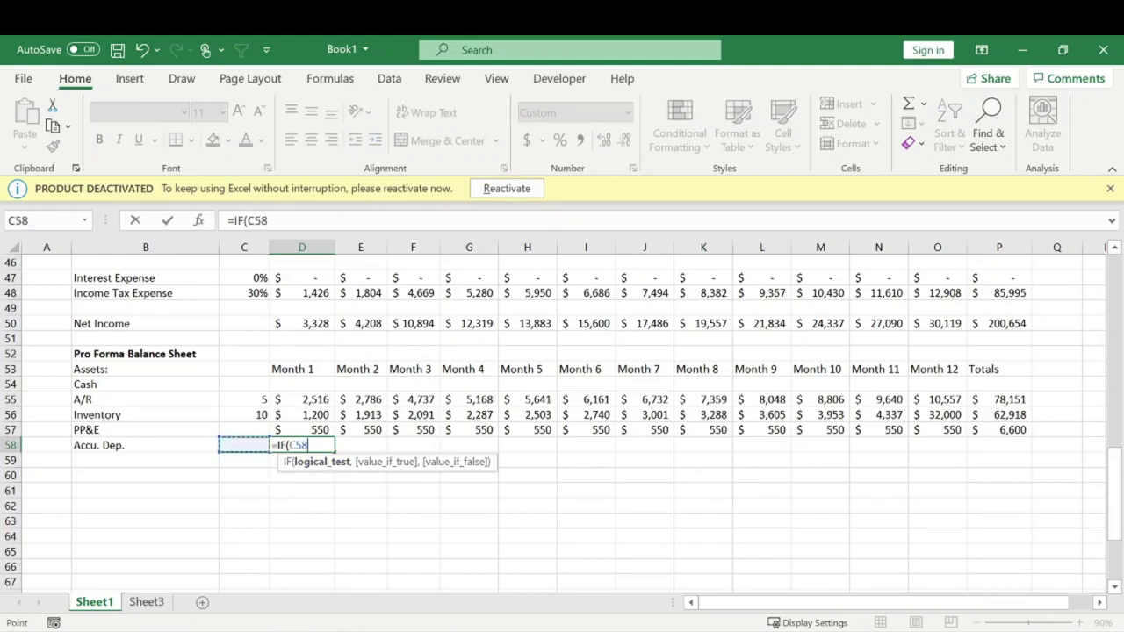
text(<)
click(303, 429)
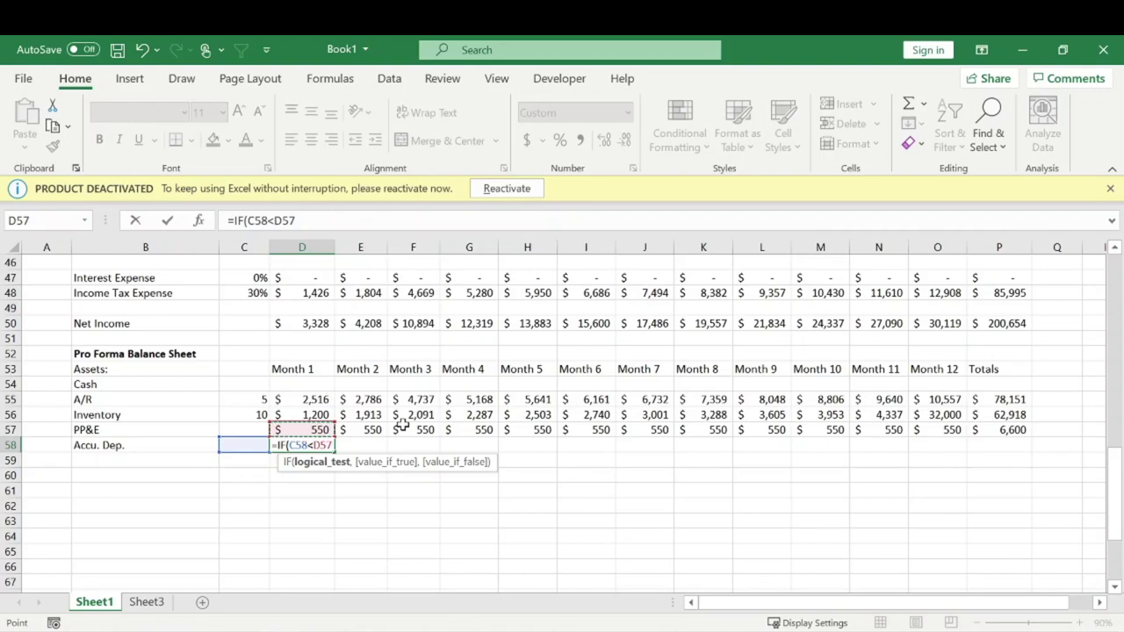
key(F4)
text(,)
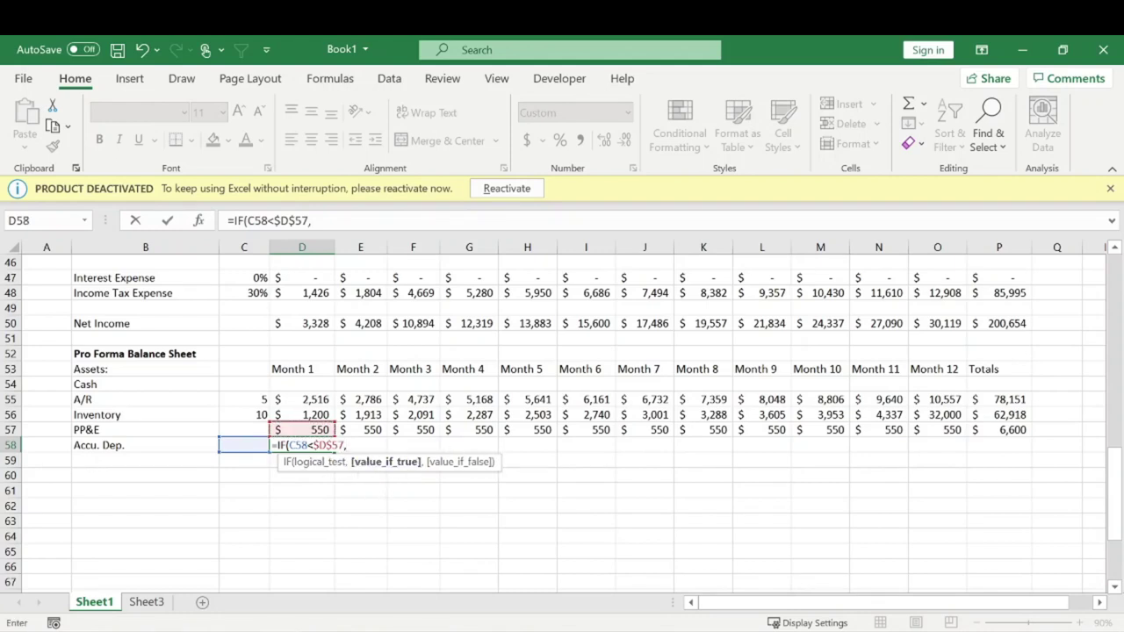
click(296, 428)
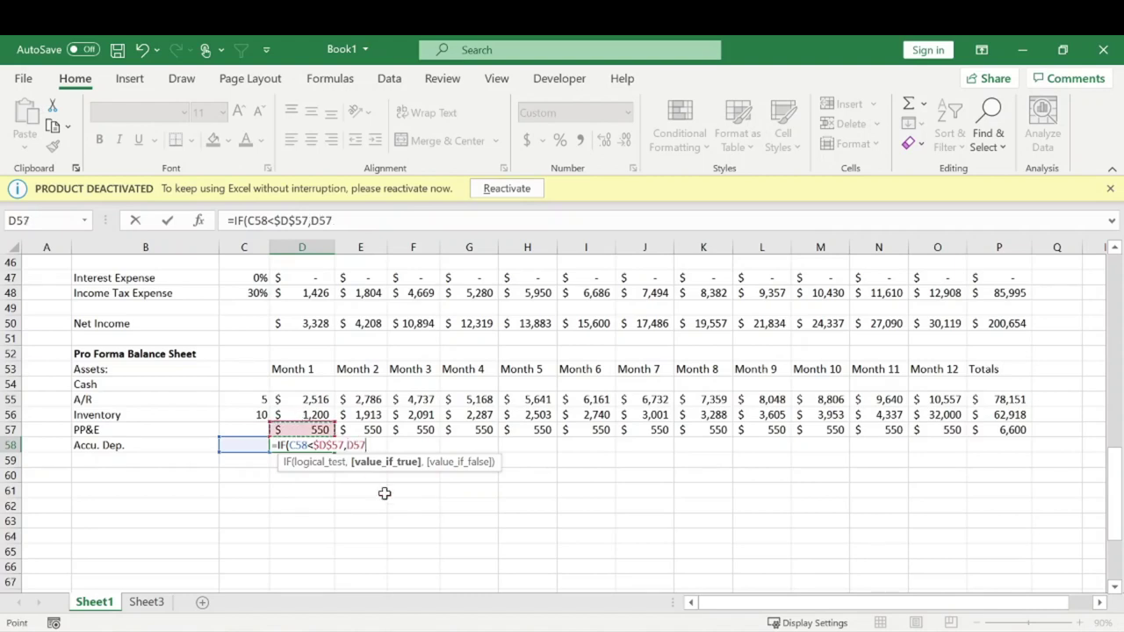
key(F4)
Step: Finish the true case as $D$57/12+C58, false case $D$57, giving $46
text(/)
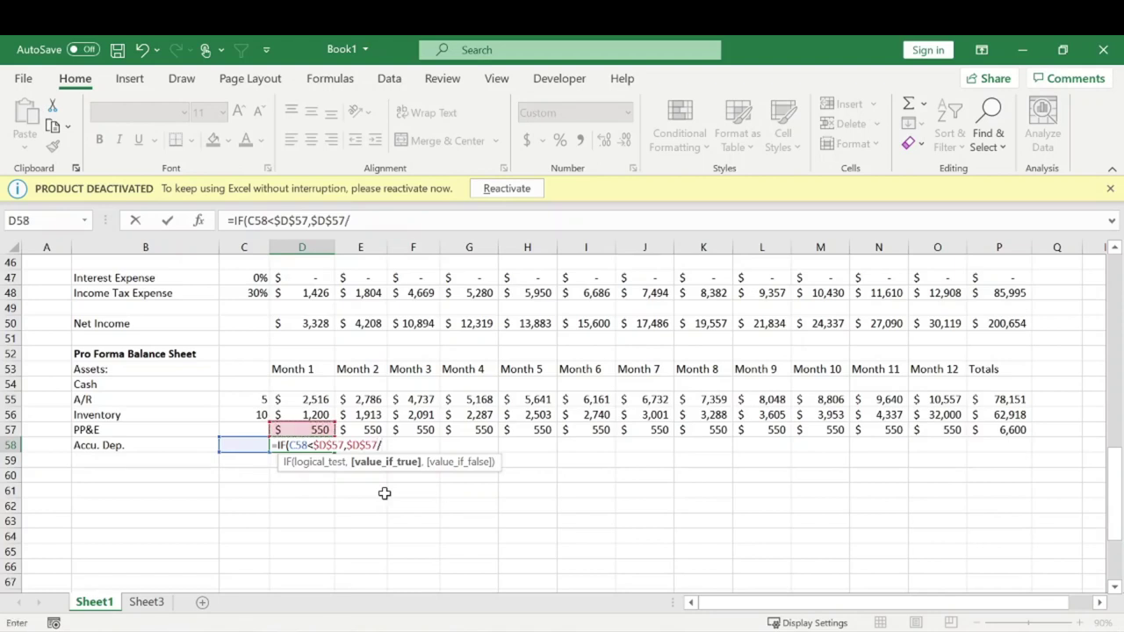
text(12+)
click(245, 444)
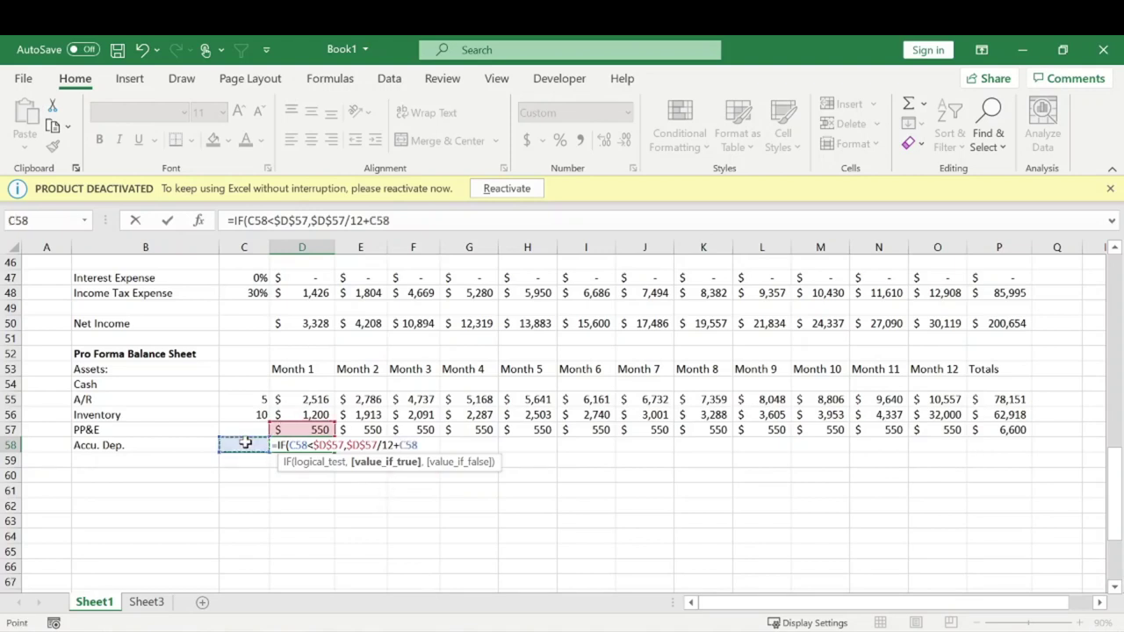
text(,)
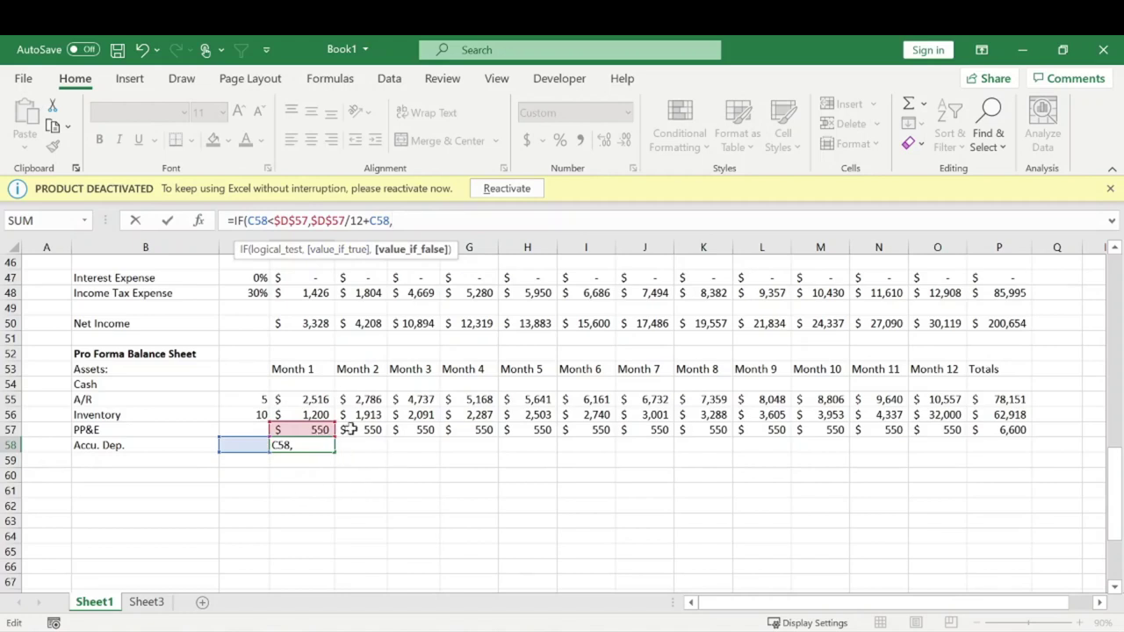
click(321, 429)
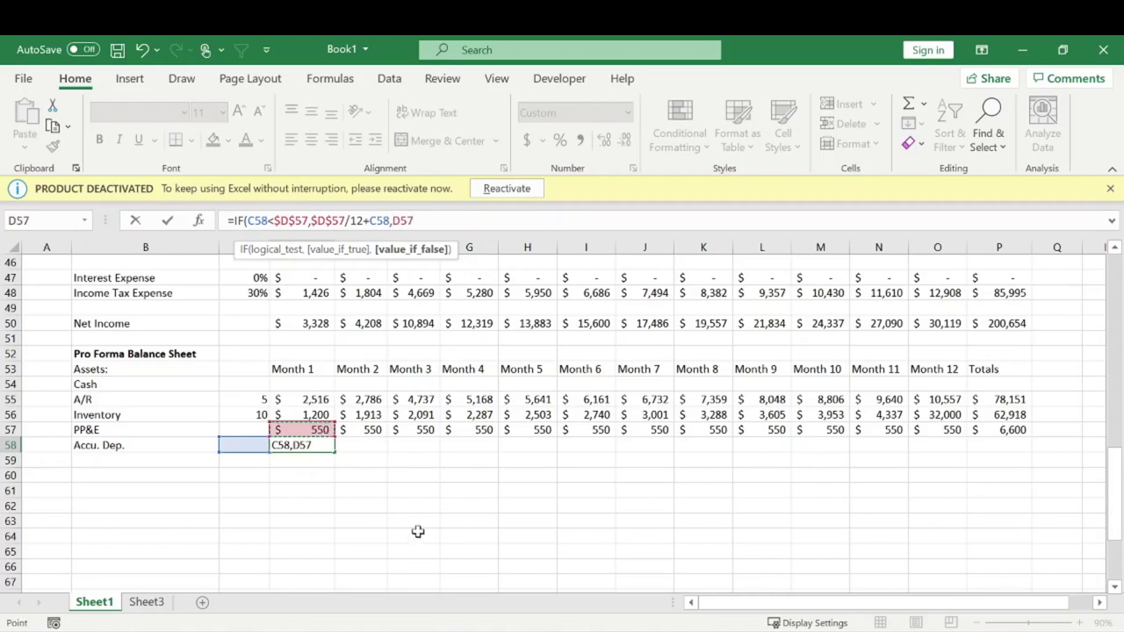
key(F4)
key(Return)
key(Return)
text(=5)
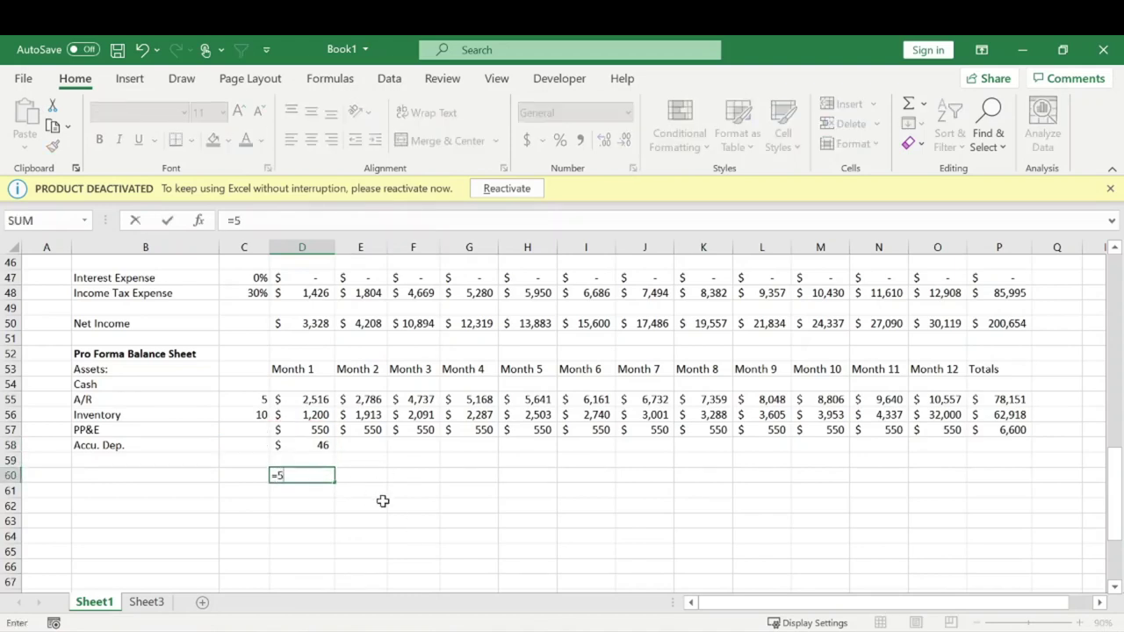
text(50/12)
Step: Check the 550/12 calculation and fill the Month 1 depreciation formula through Month 12
key(Return)
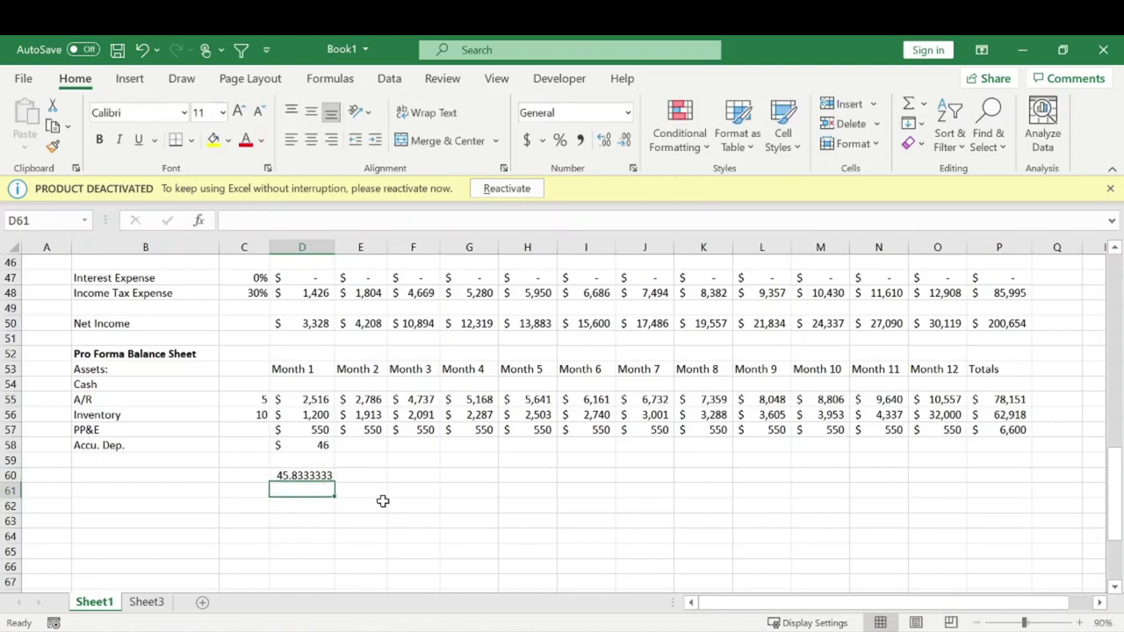
click(288, 476)
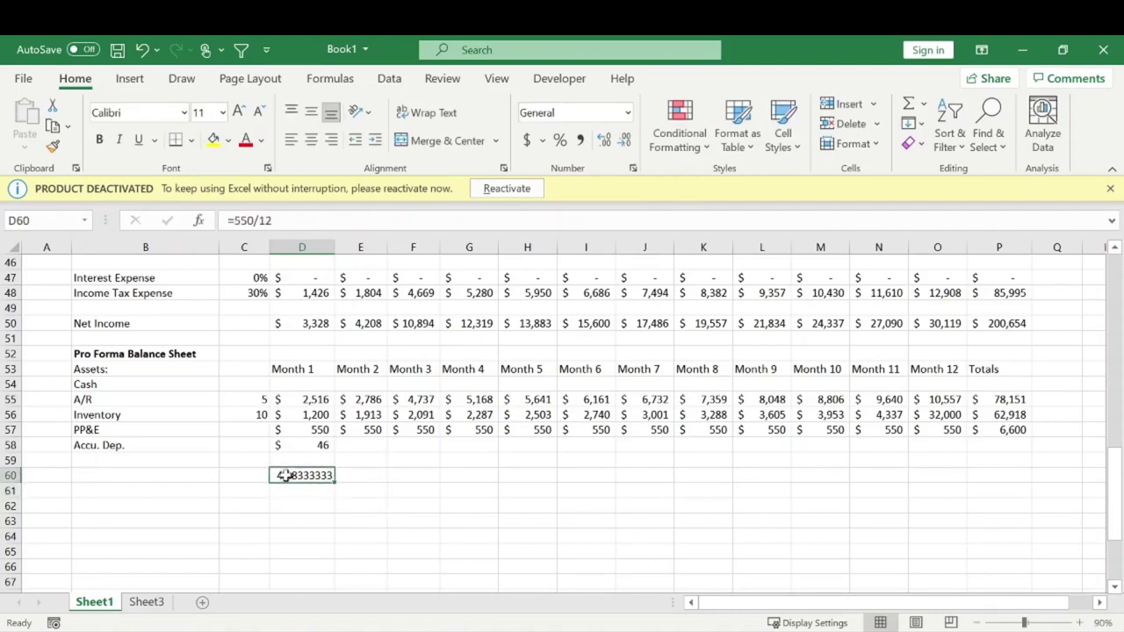
click(319, 443)
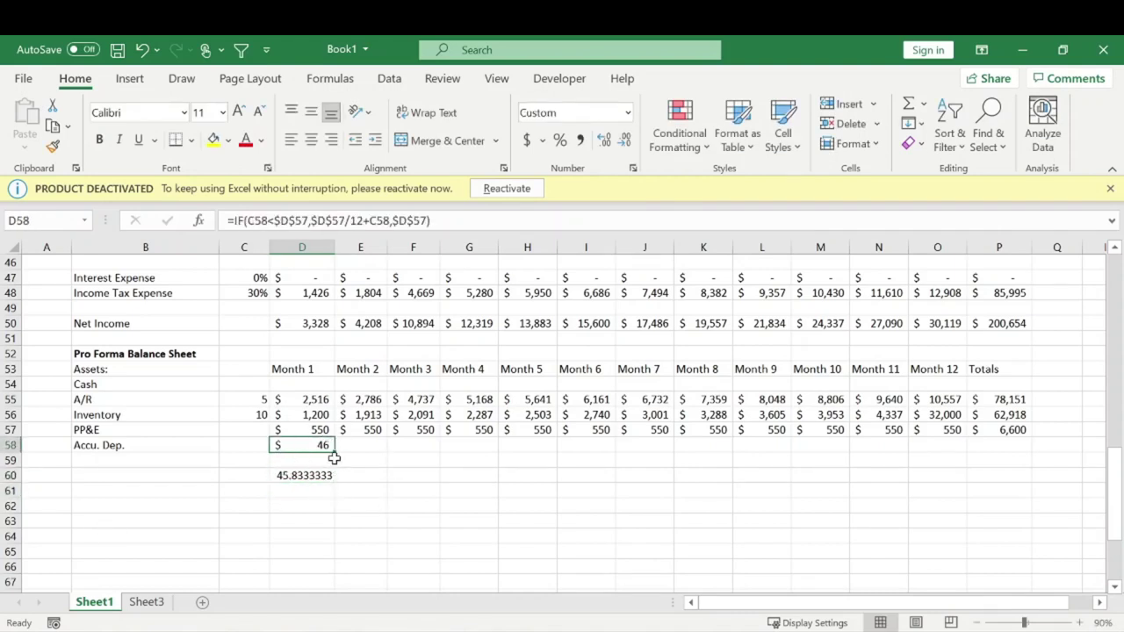
drag(336, 451, 944, 445)
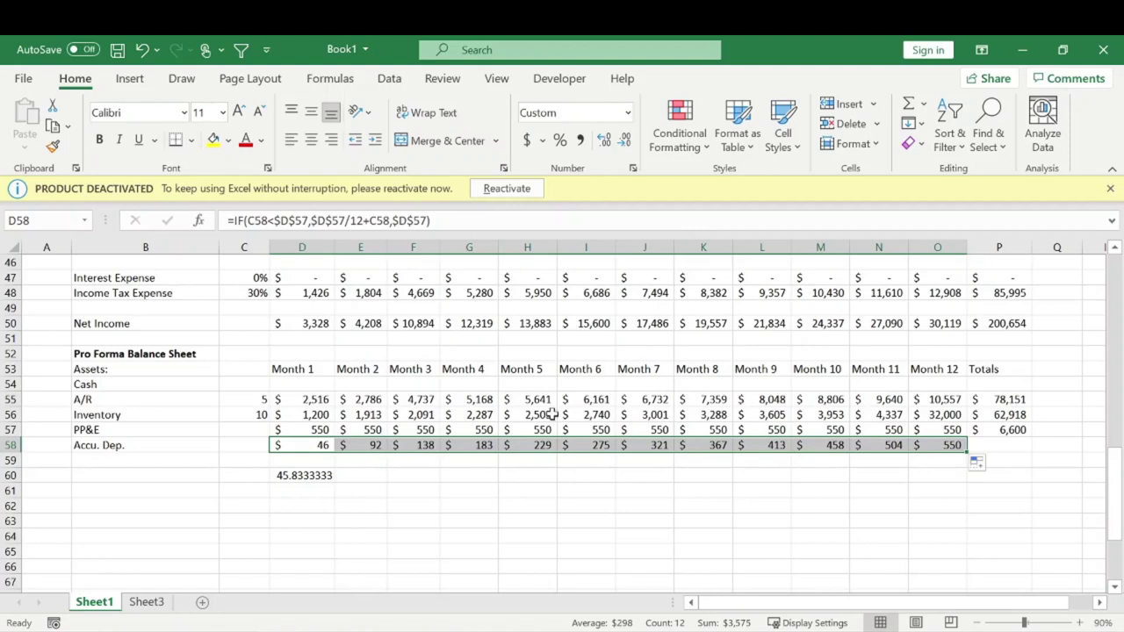
Step: Clear the D60 check cell and try a /10 depreciation divisor filled through Month 12
click(325, 474)
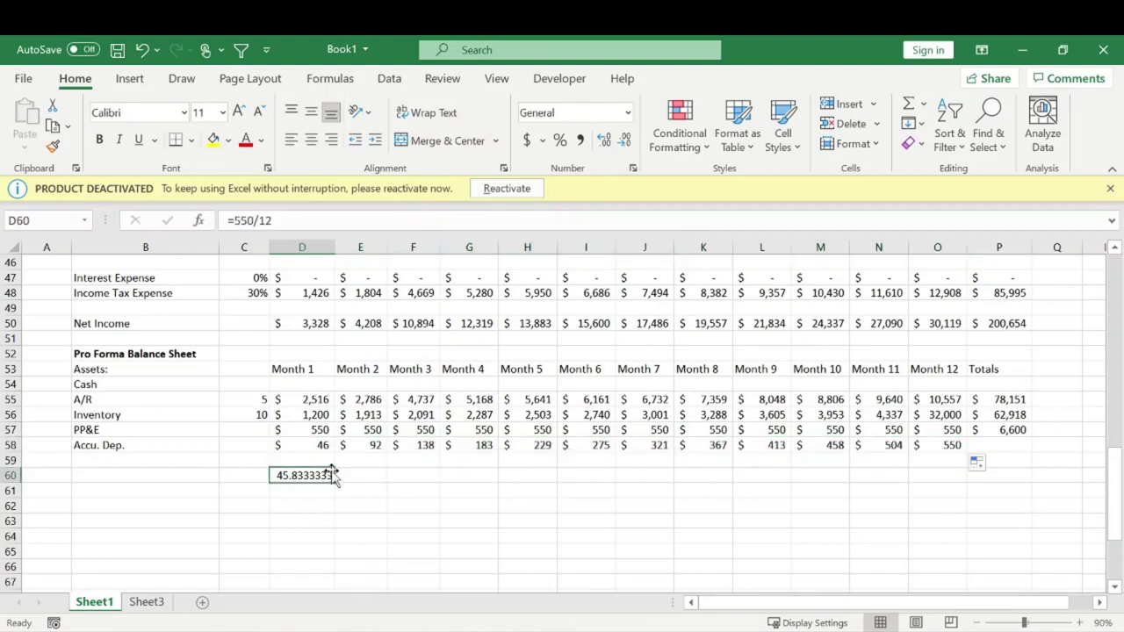
key(Delete)
key(Up)
key(Up)
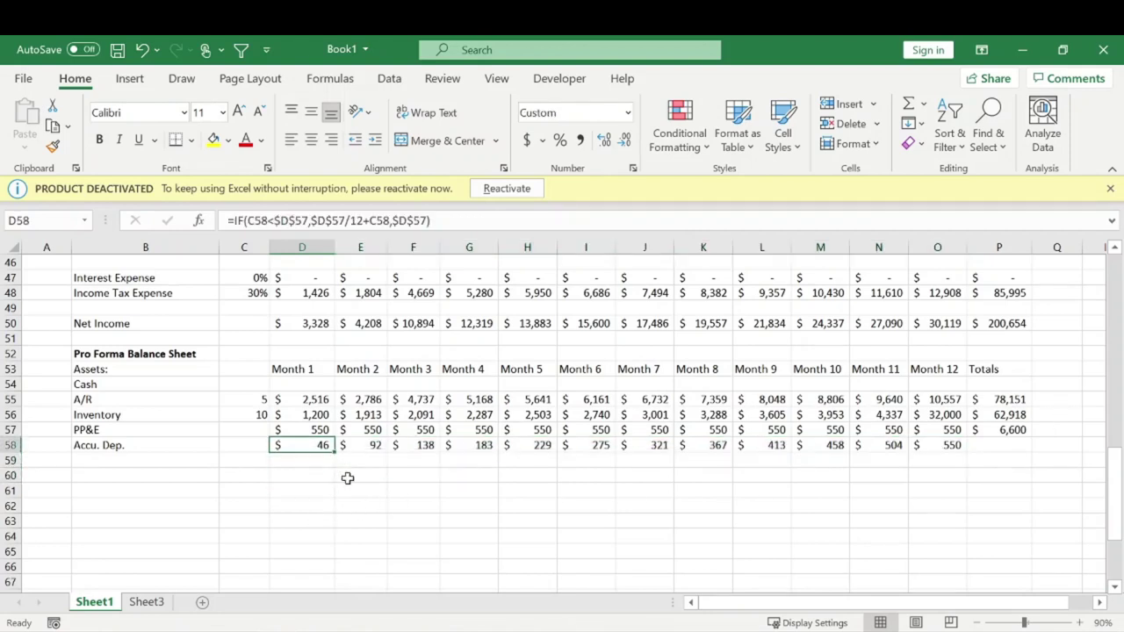
click(362, 220)
key(BackSpace)
text(0)
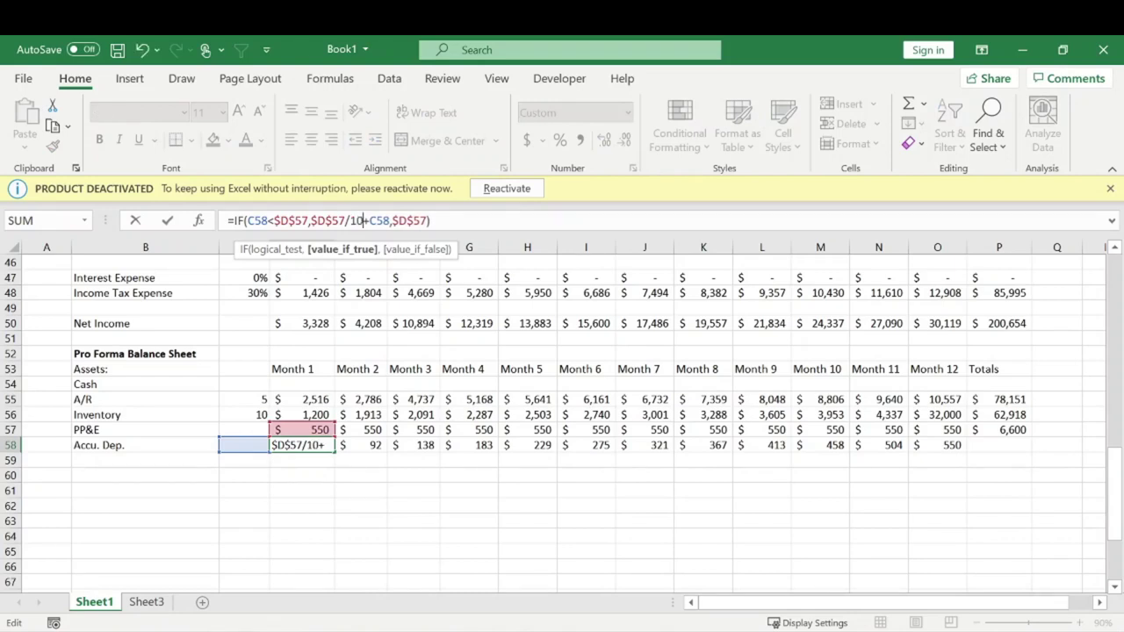
key(Return)
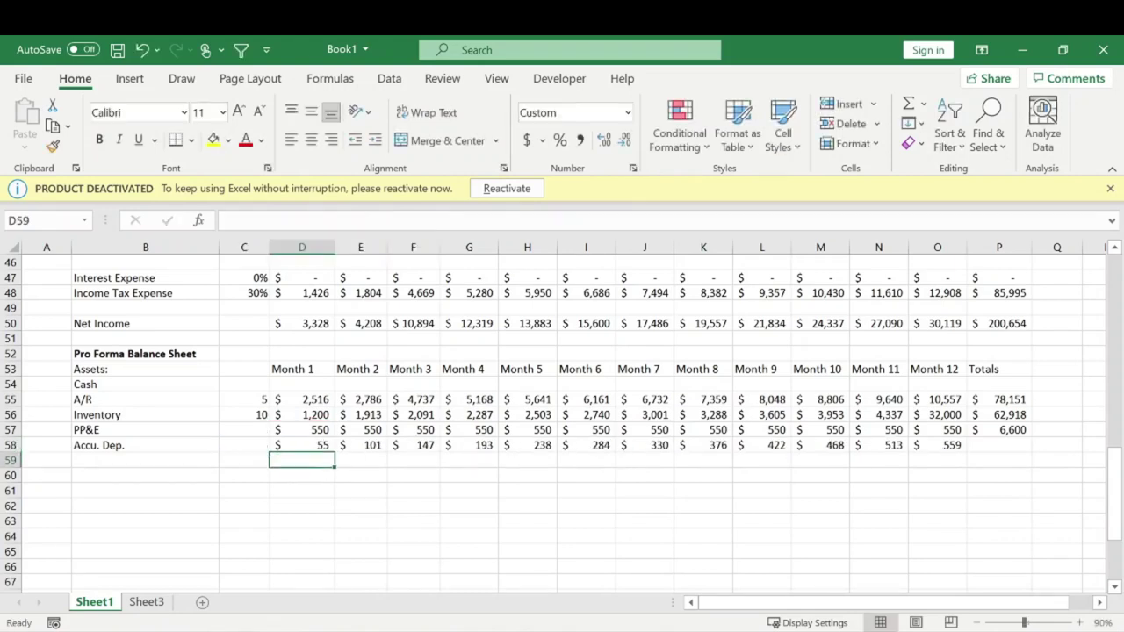
click(327, 447)
drag(331, 452, 956, 445)
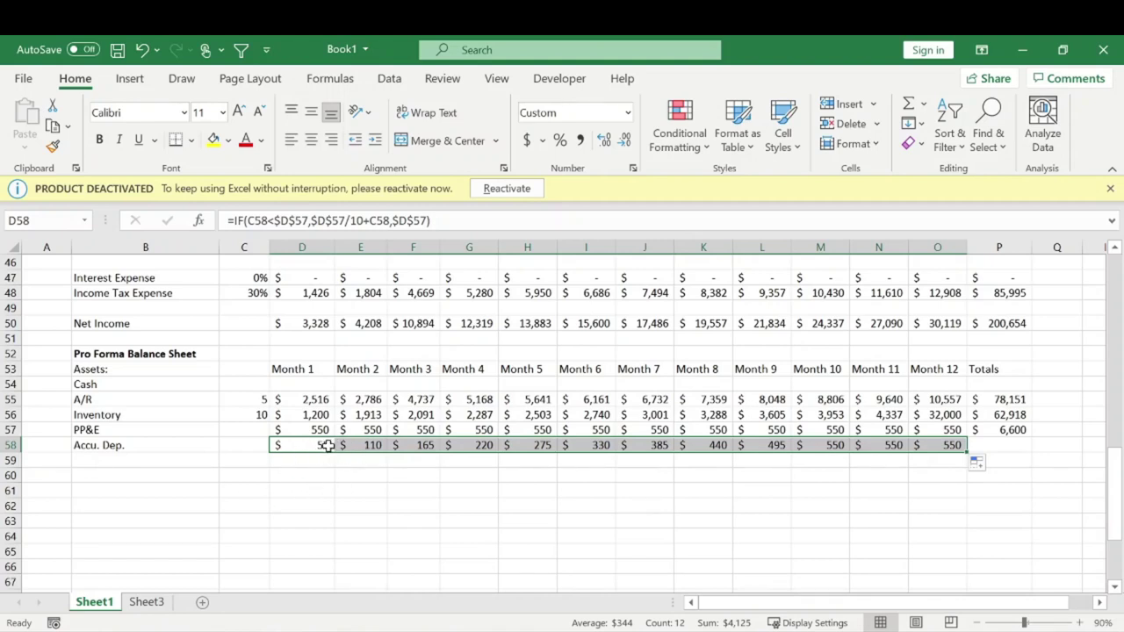
Step: Inspect the Month 10–12 formulas and restore the /12 divisor so depreciation runs 46 to 550
click(828, 445)
drag(820, 368, 830, 445)
click(825, 446)
click(881, 445)
click(942, 446)
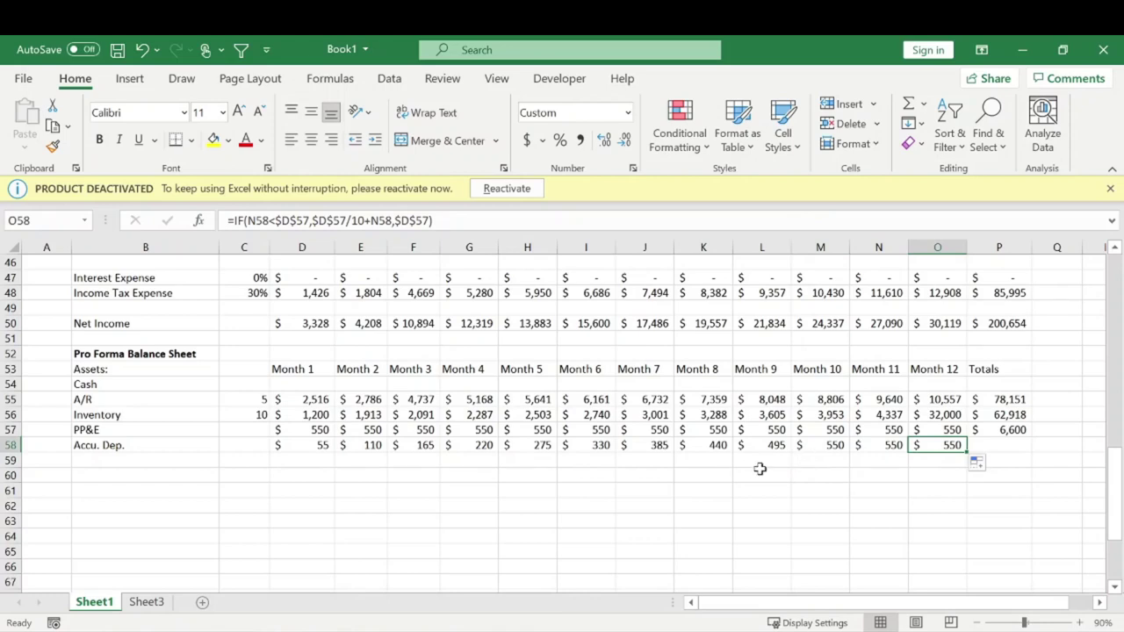
key(ctrl+z)
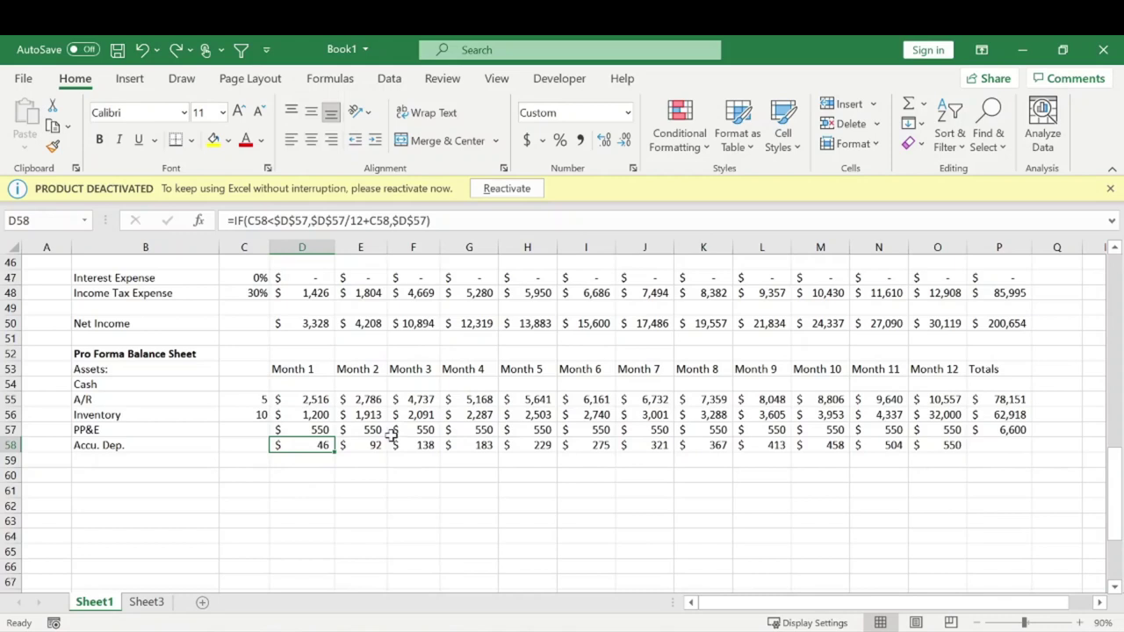
double_click(352, 220)
text(12)
key(ctrl+Return)
click(761, 477)
click(181, 458)
drag(150, 384, 150, 440)
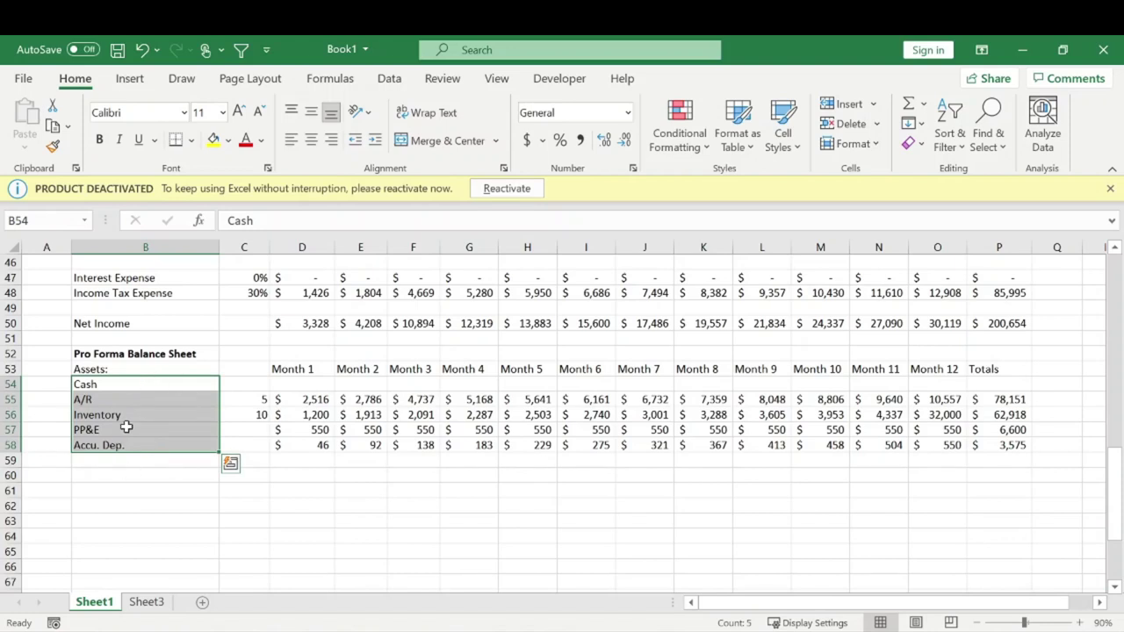
Step: Add a 'Total Assets' label in row 60 and rename row 58 to 'Less Accu. Dep.'
click(130, 474)
text(T)
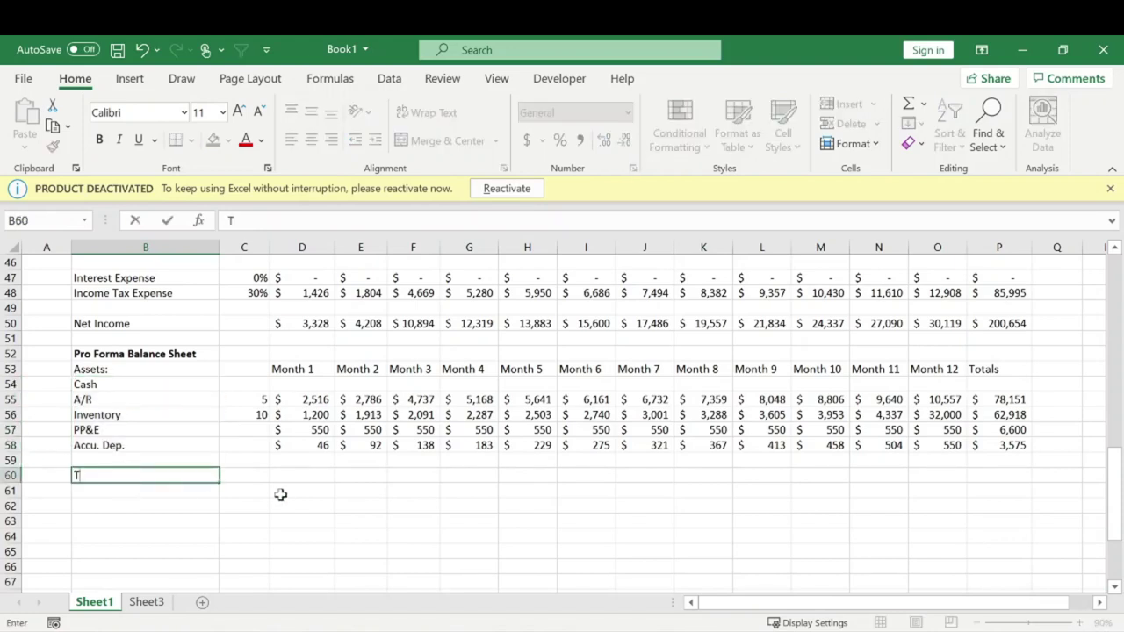
text(otal Assets)
key(Return)
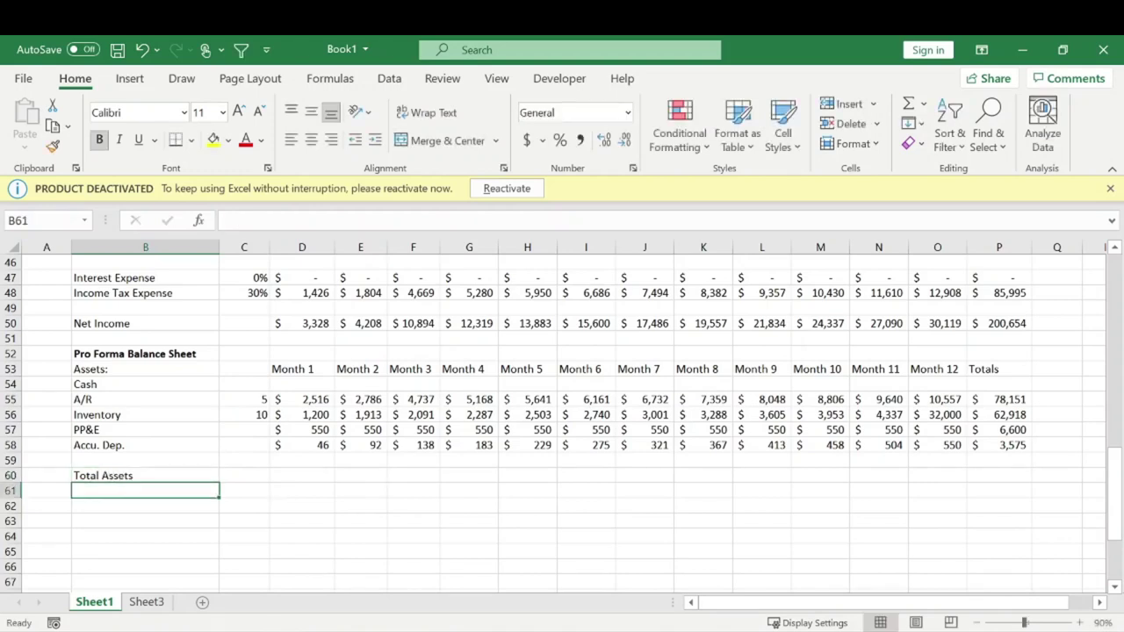
click(299, 473)
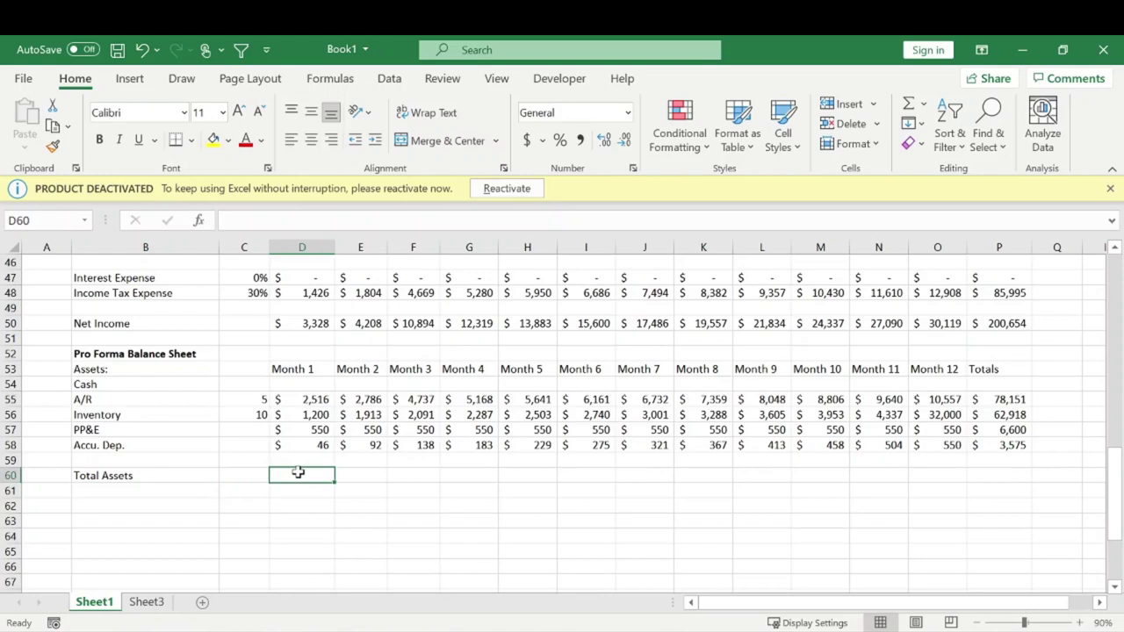
click(90, 444)
click(288, 221)
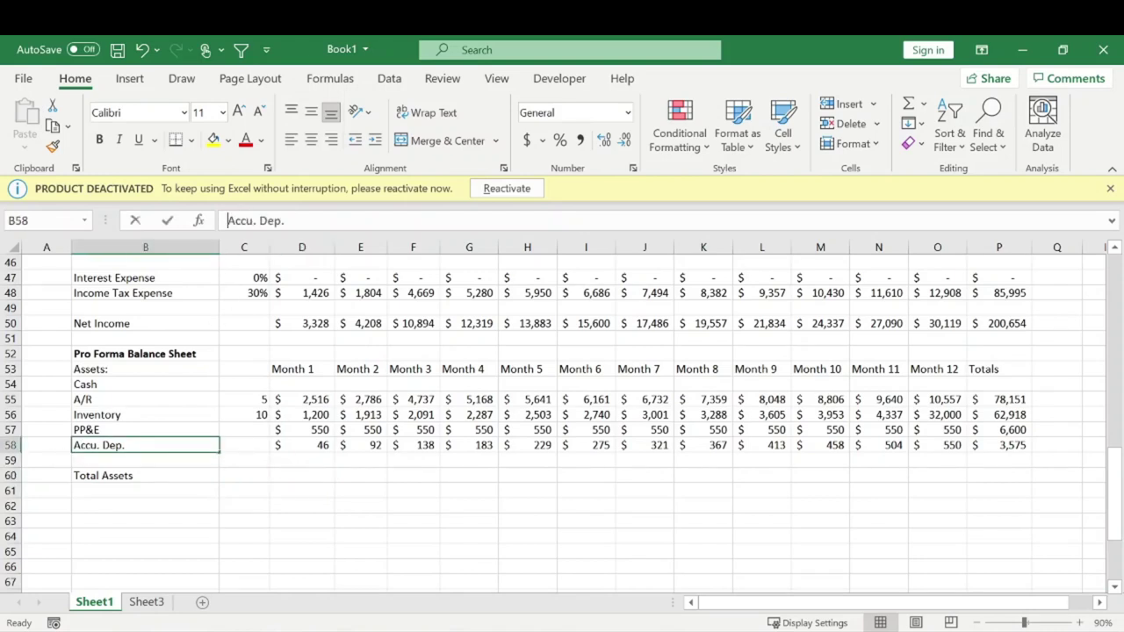
key(Home)
text(Less)
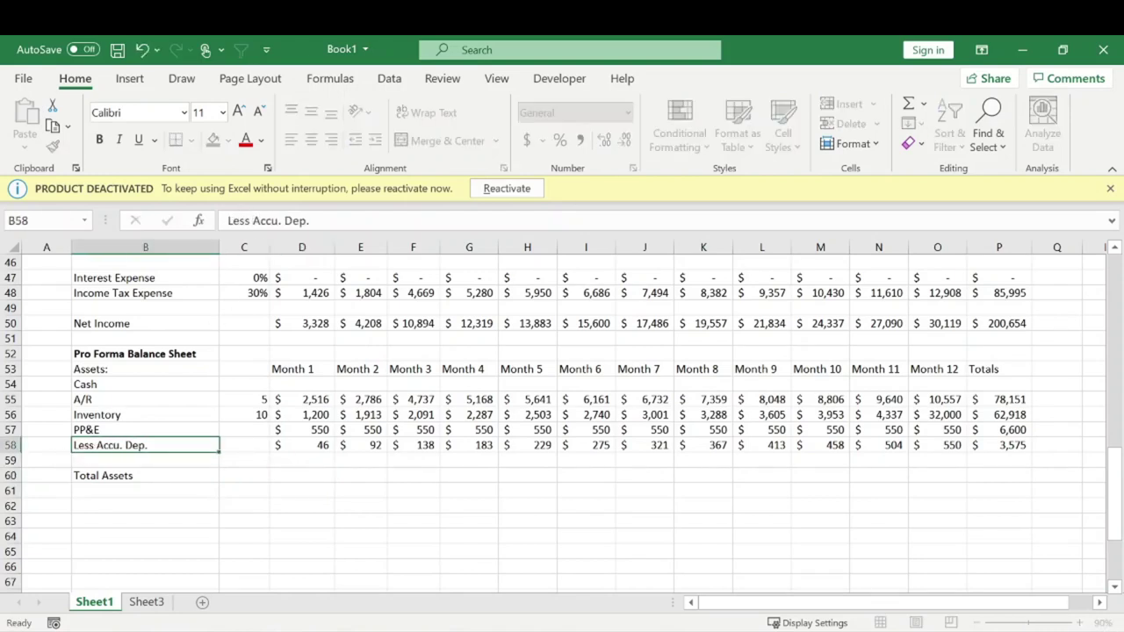
key(Return)
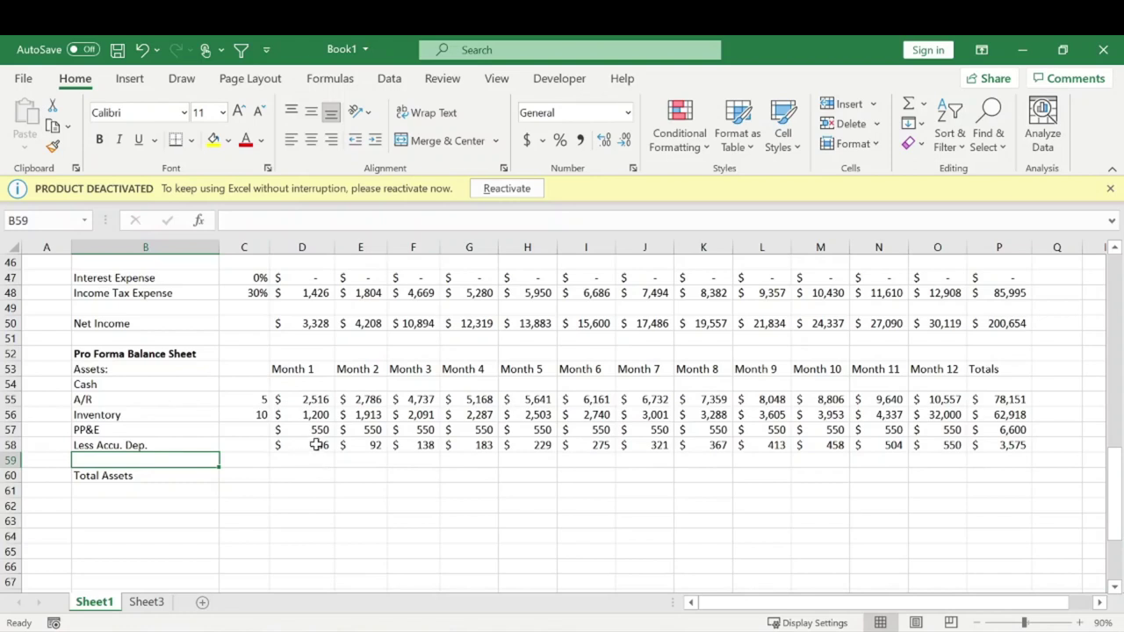
drag(314, 446, 945, 443)
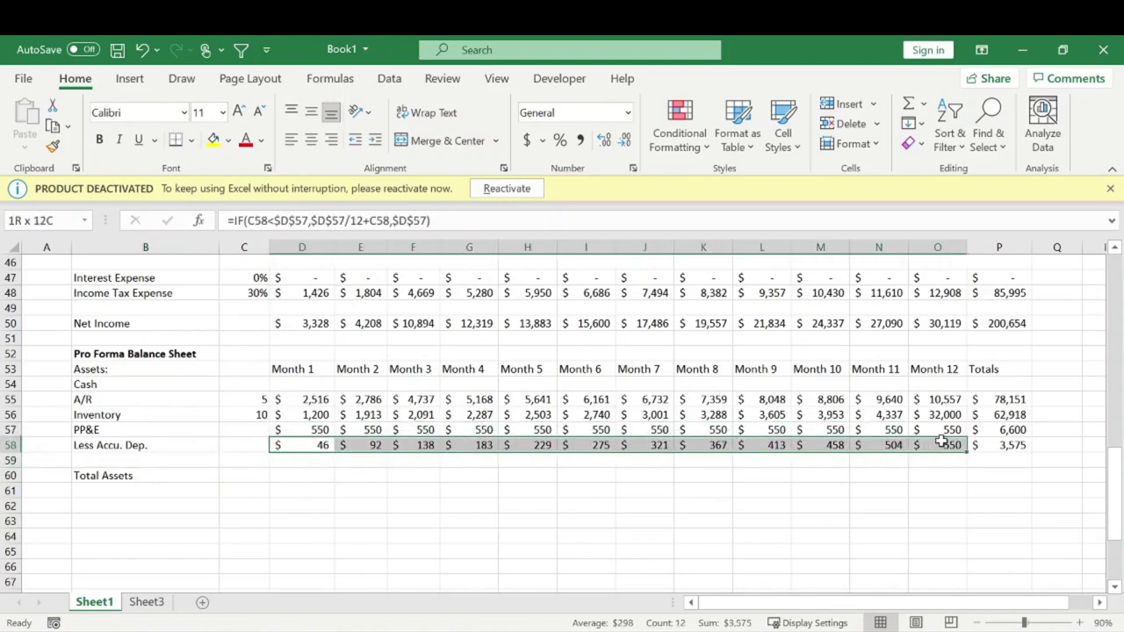
click(114, 444)
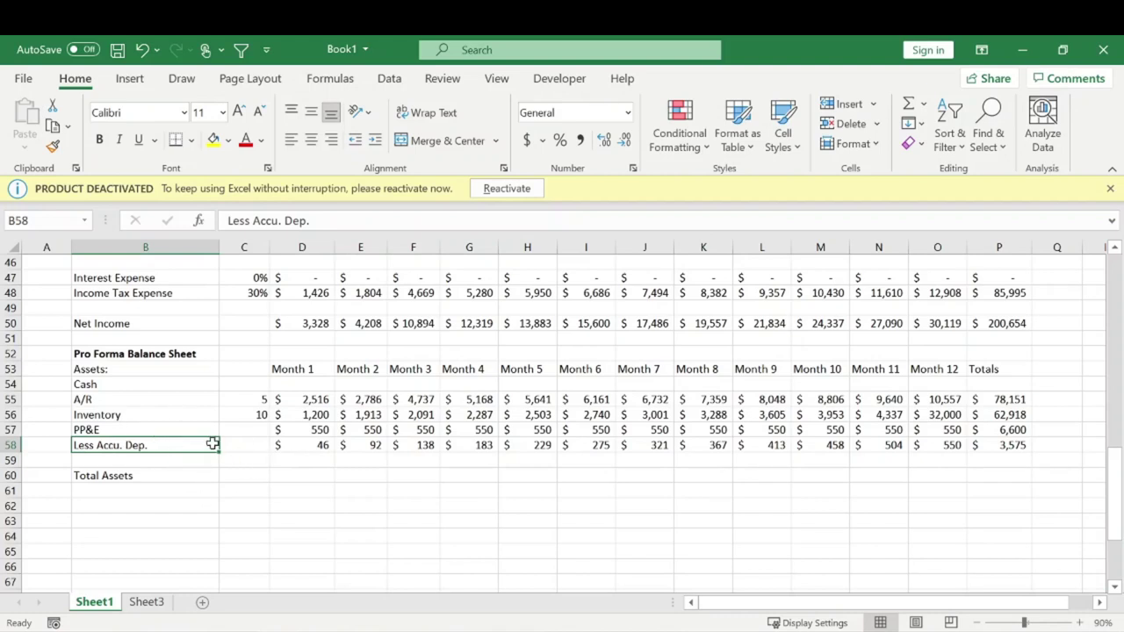
Step: Enter =SUM(D55:D57)-D58 as the Month 1 Total Assets formula
click(314, 470)
text(=sum)
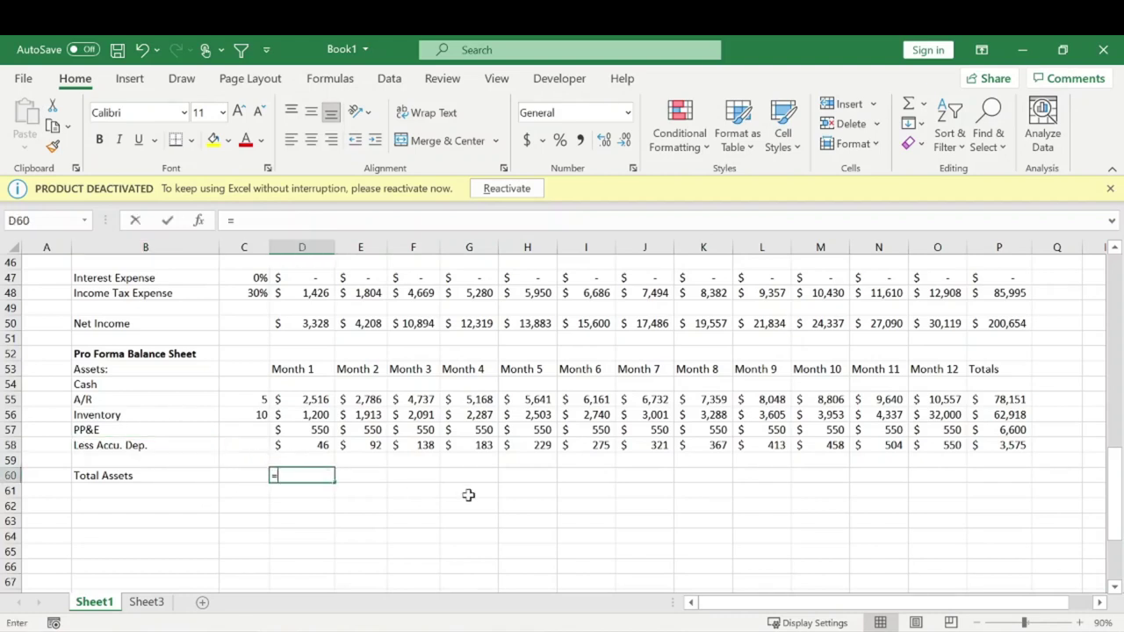
key(Tab)
drag(318, 400, 317, 429)
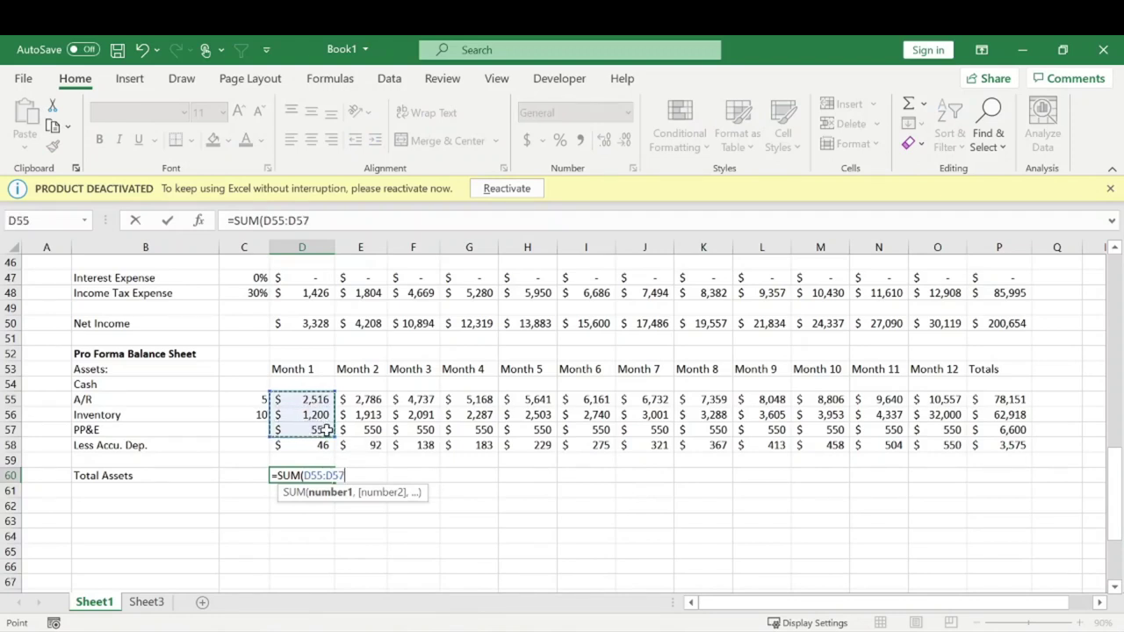
text()-)
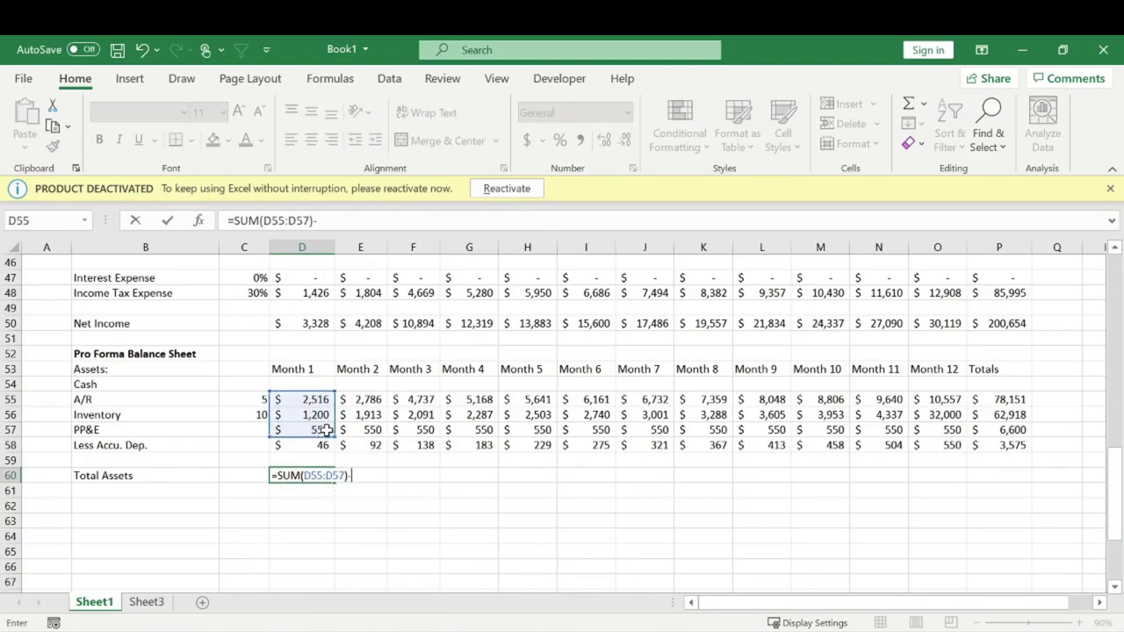
click(304, 445)
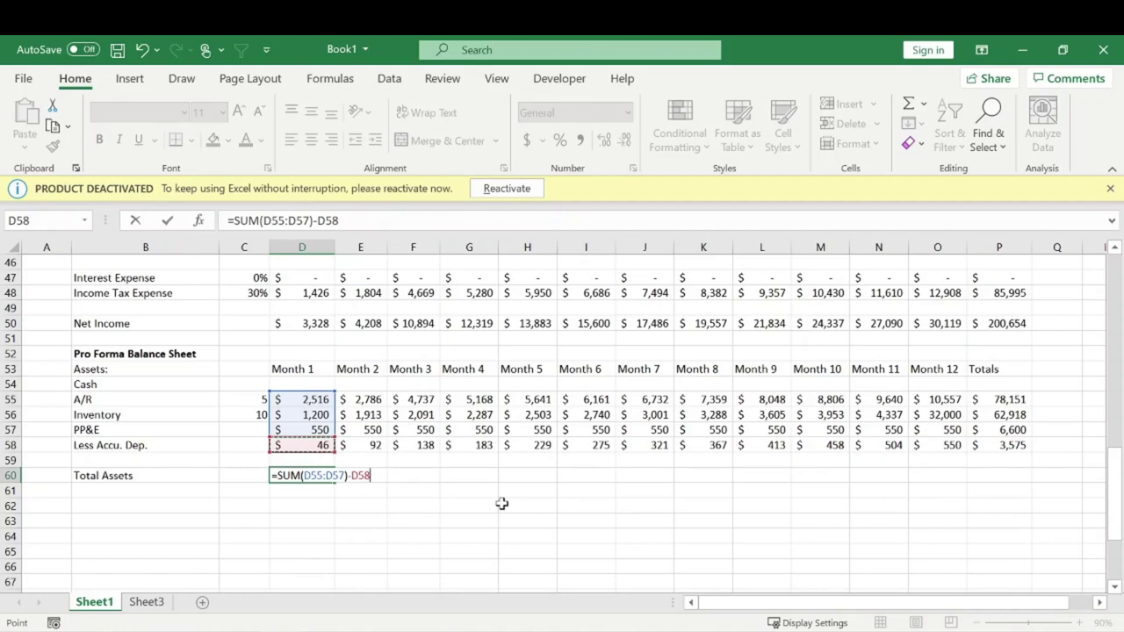
key(Return)
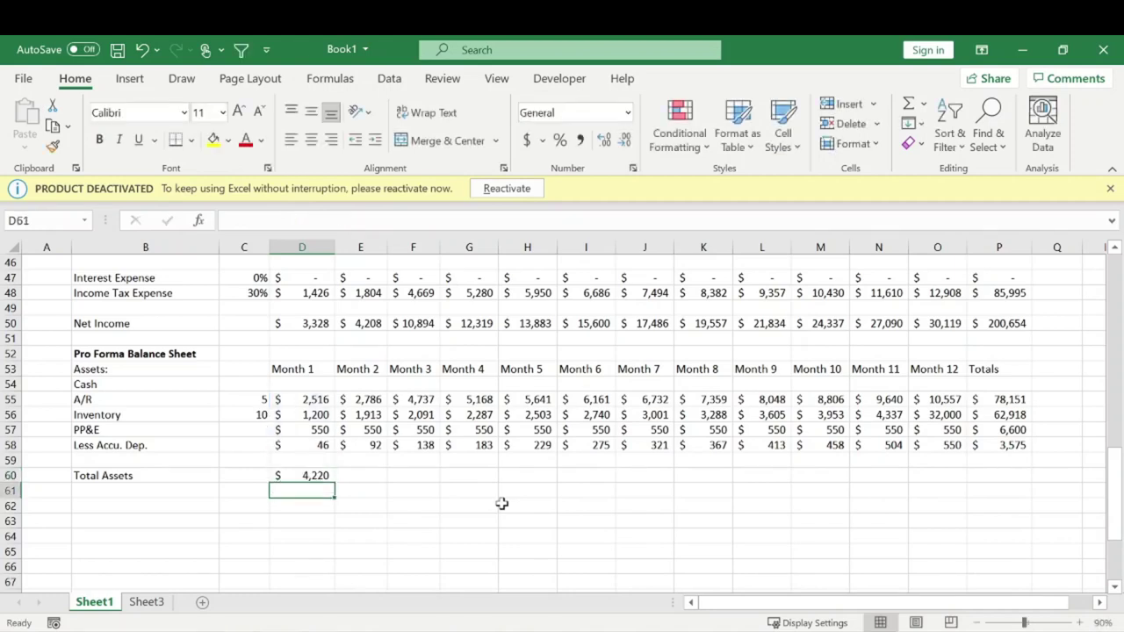
Step: Fill Total Assets through Month 12 and extend the Totals column down to P60
click(299, 475)
drag(335, 489, 962, 481)
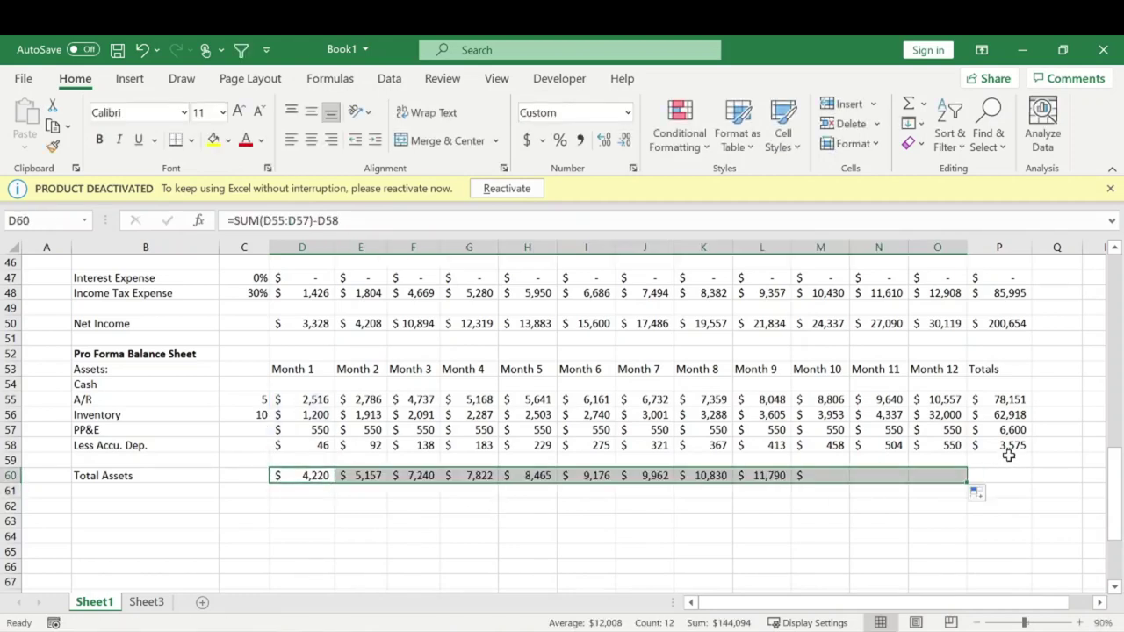
click(1002, 446)
drag(1032, 453, 1022, 484)
click(1017, 458)
click(114, 506)
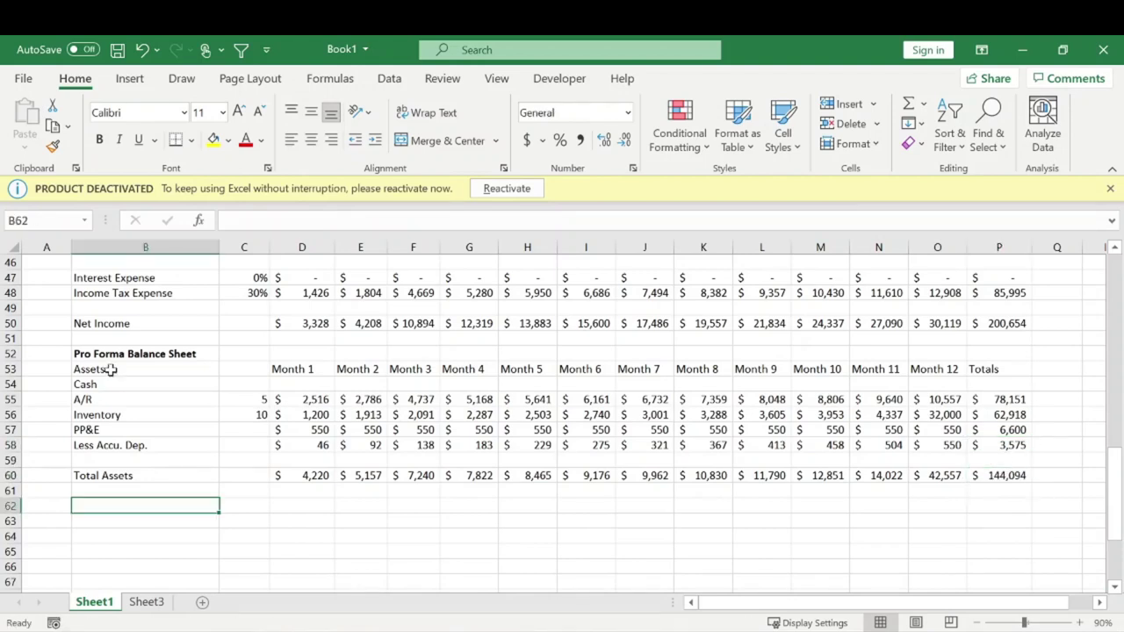
Step: Italicize the Assets: heading and add an italic 'Liabilities and Equity' heading in B62
click(114, 370)
click(119, 140)
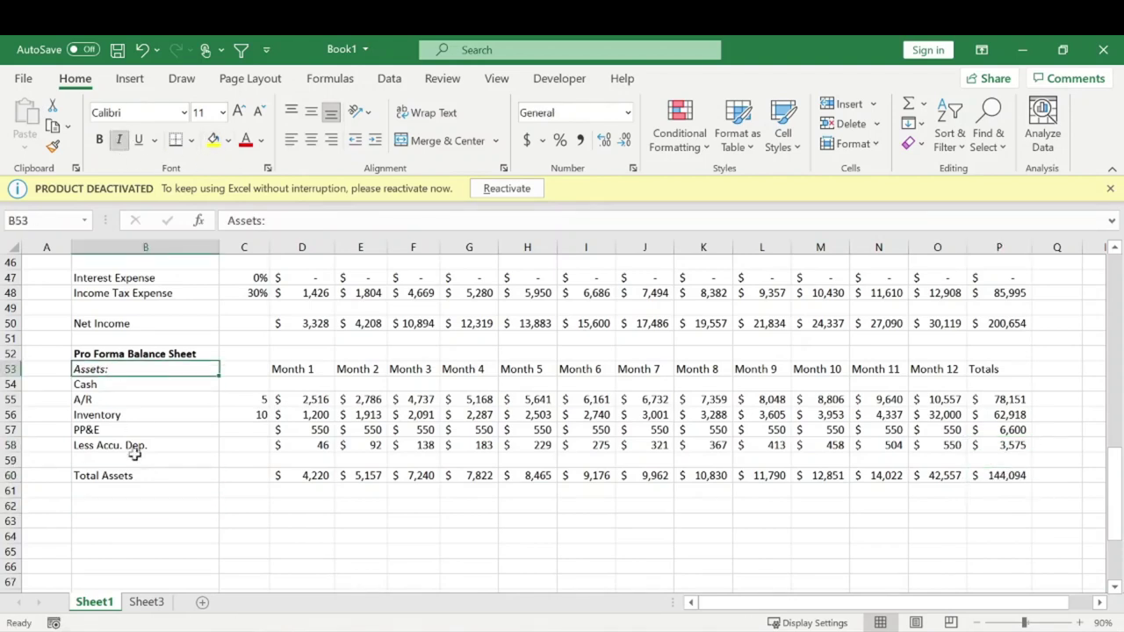
click(114, 506)
click(119, 139)
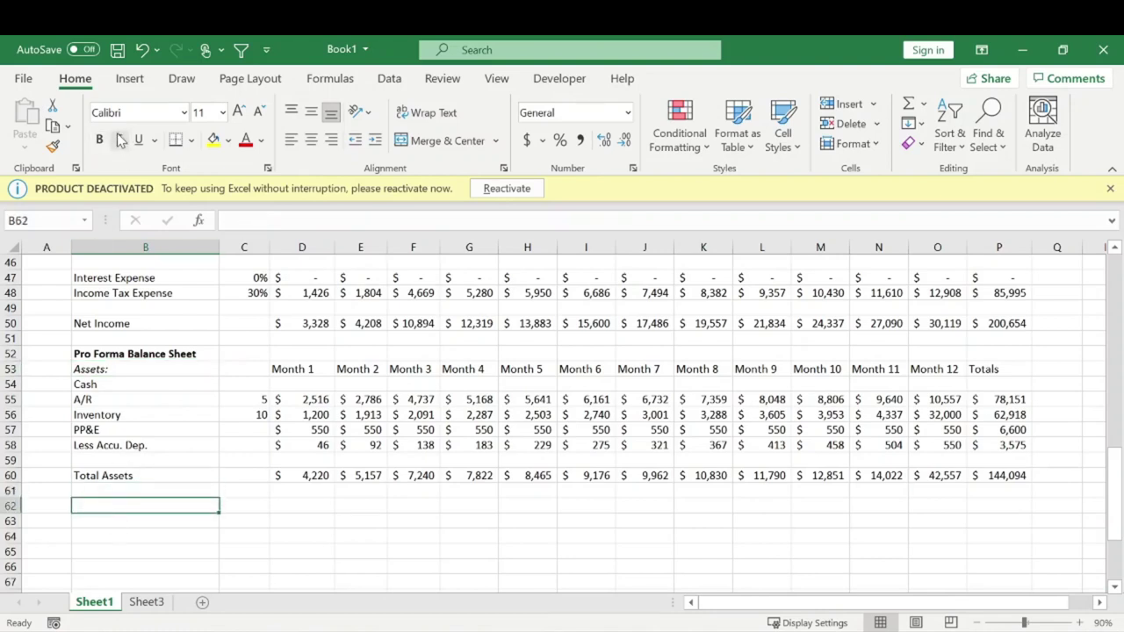
text(T)
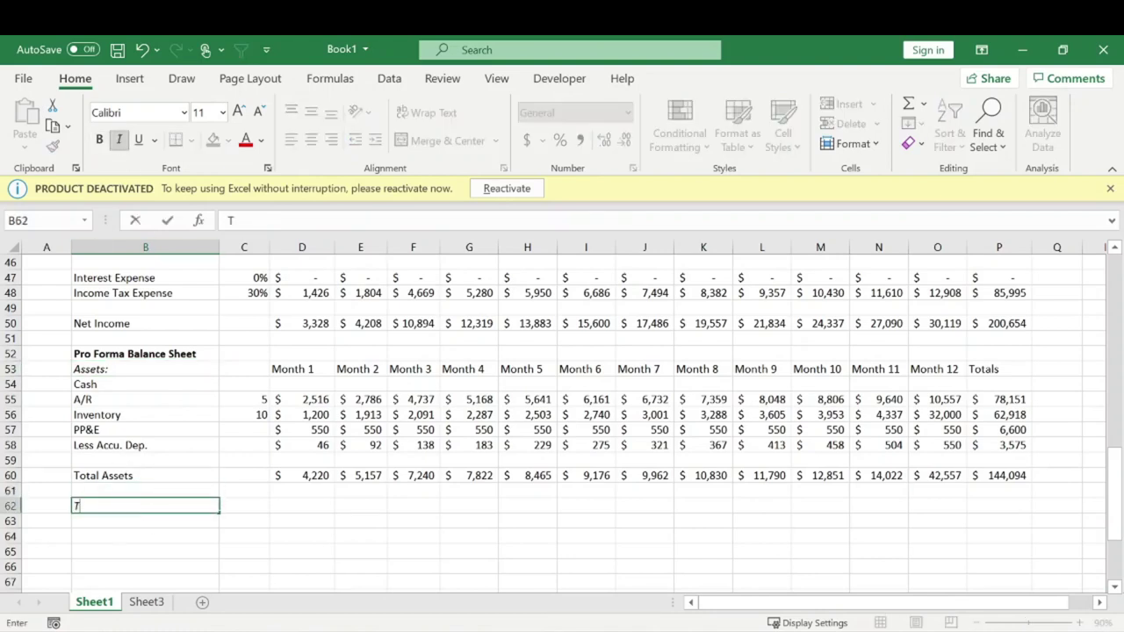
text(Liabilities and)
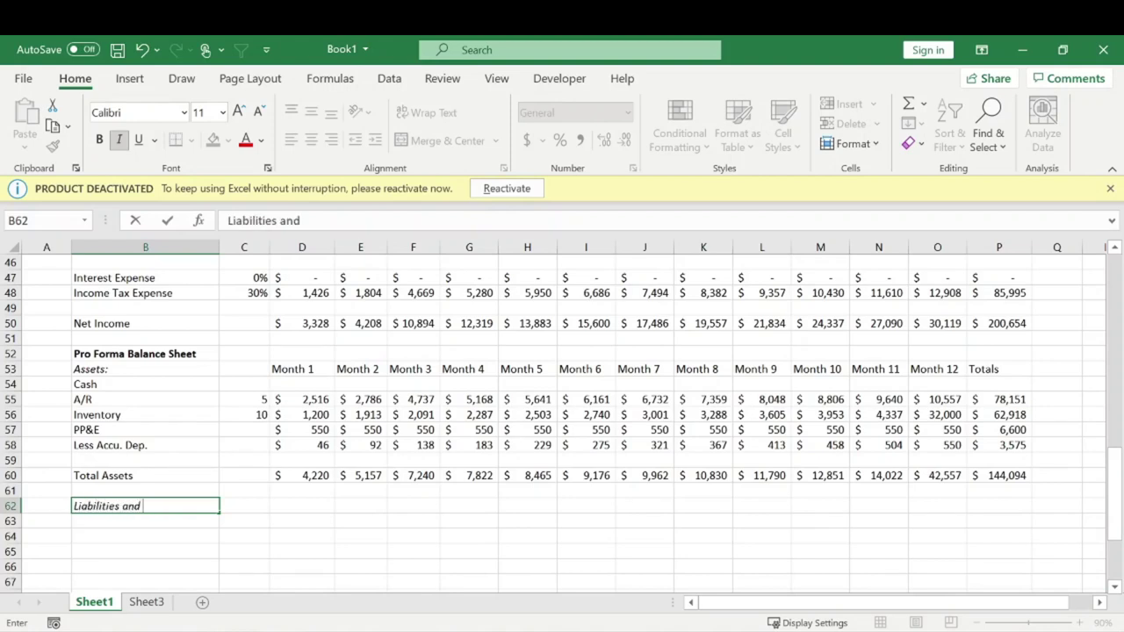
text( Equity)
key(Return)
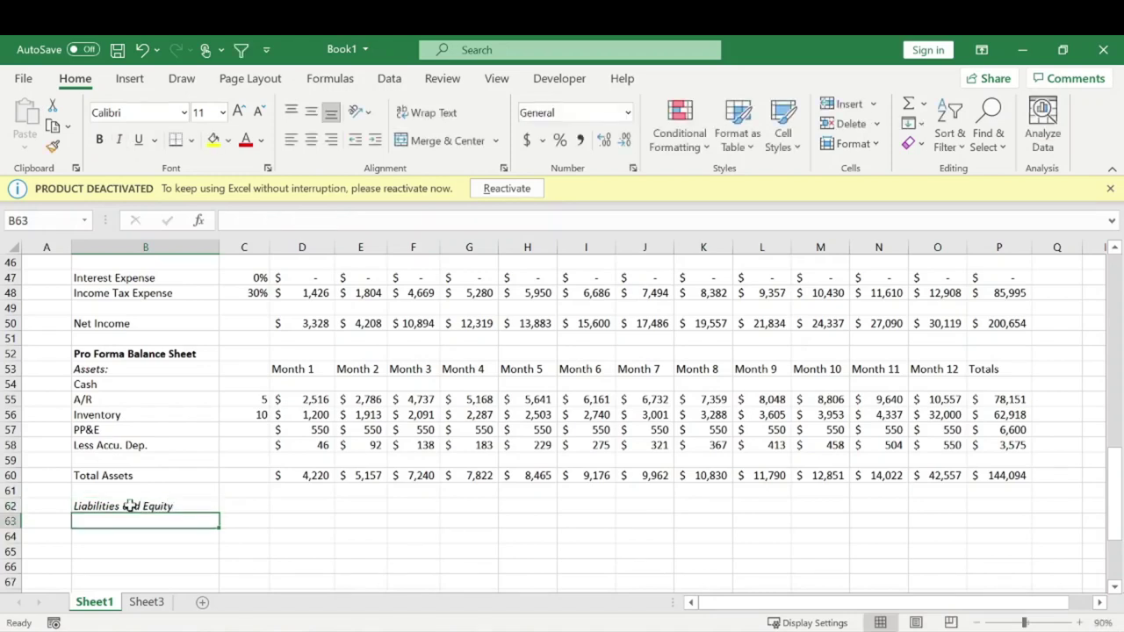
Step: Type the 'A/P' label in B63 and select the days cell beside it
click(251, 511)
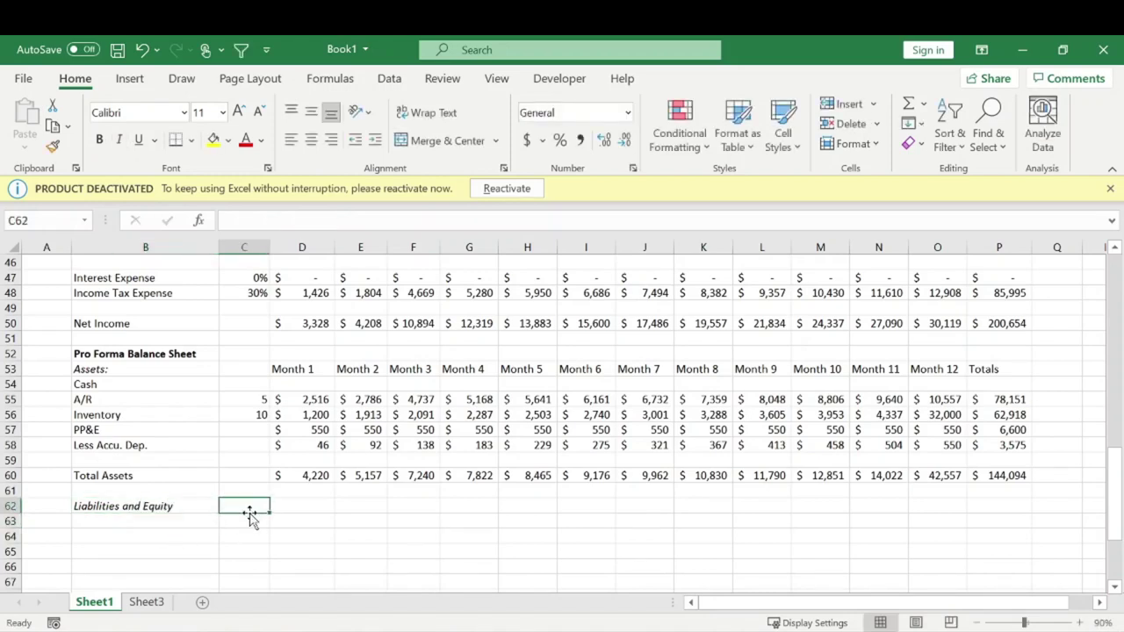
click(178, 520)
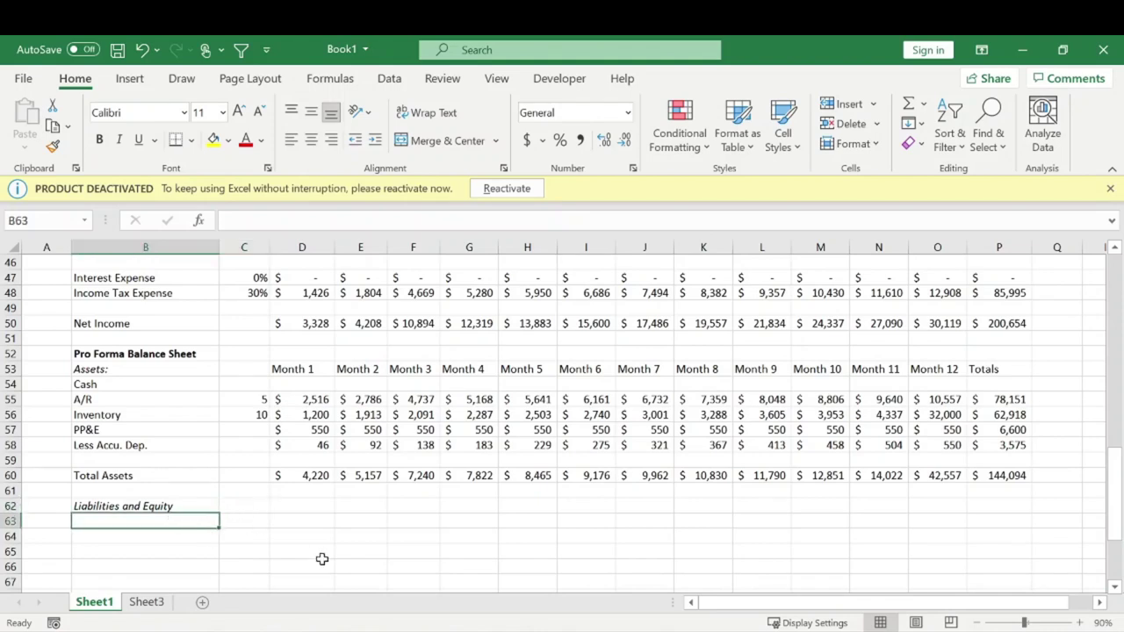
text(A/P)
key(Return)
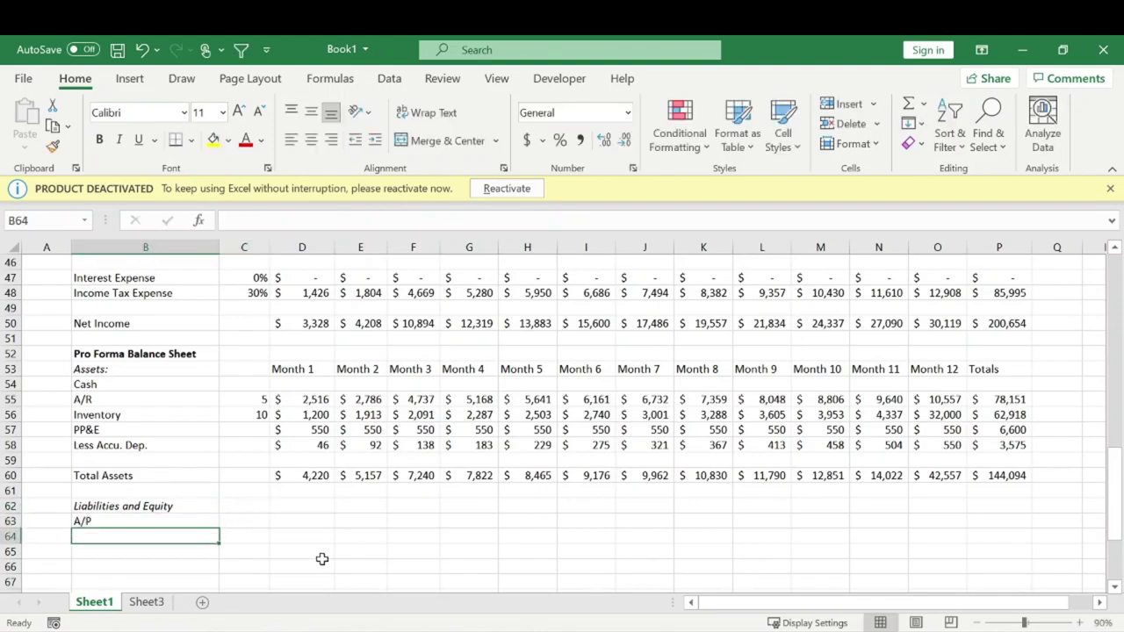
key(Right)
key(Up)
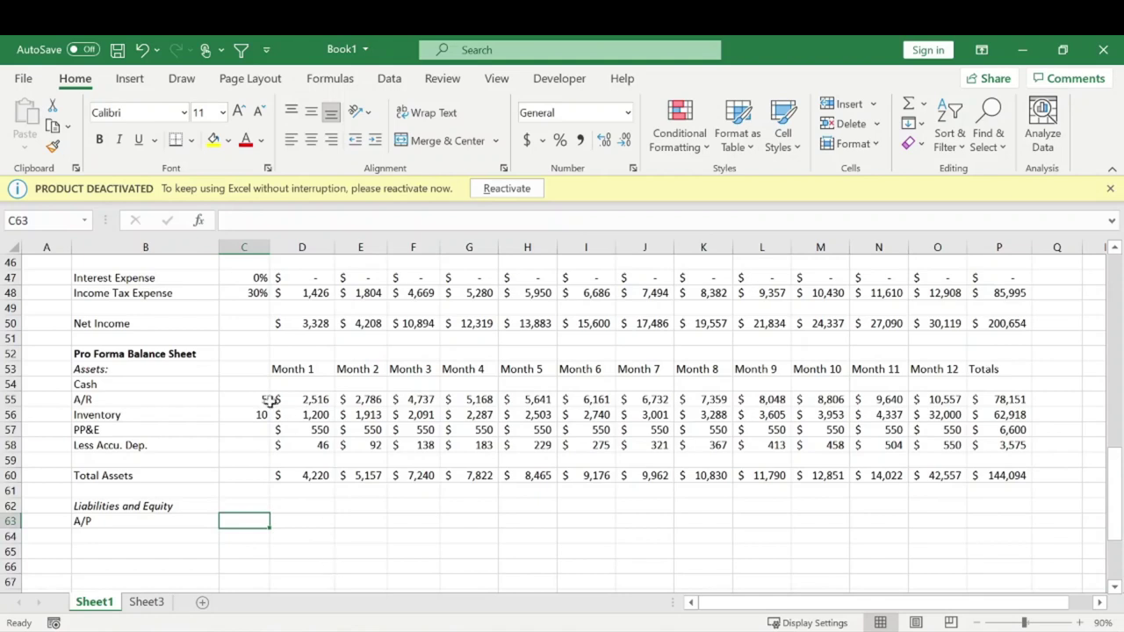
mouse_move(262, 401)
mouse_down()
mouse_move(252, 462)
mouse_move(261, 404)
mouse_up()
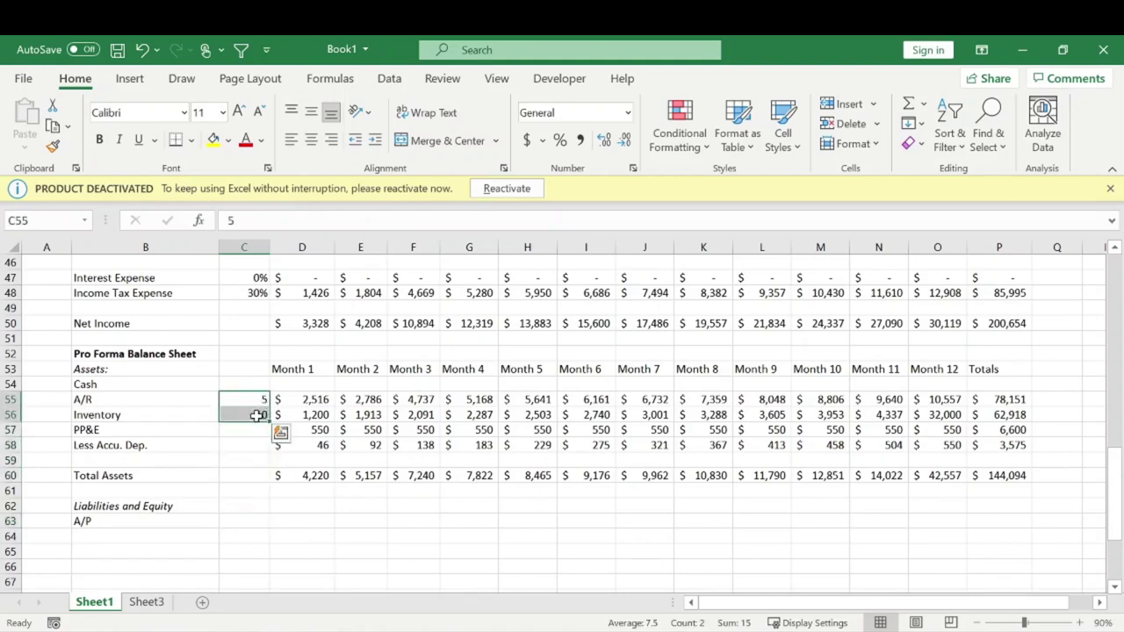
drag(143, 400, 142, 416)
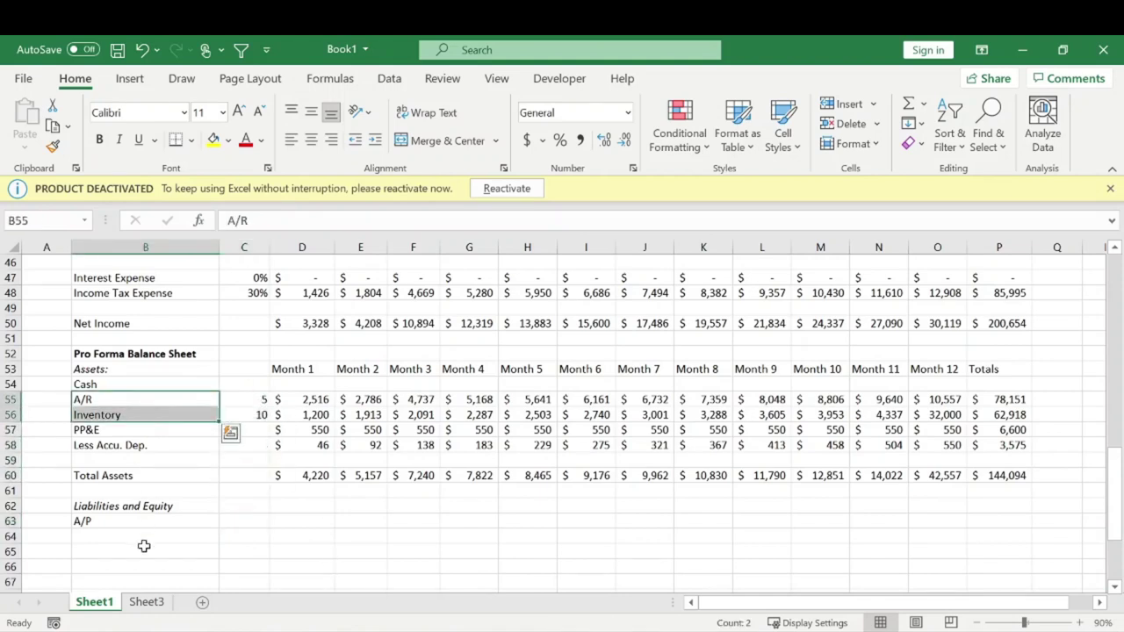
click(250, 522)
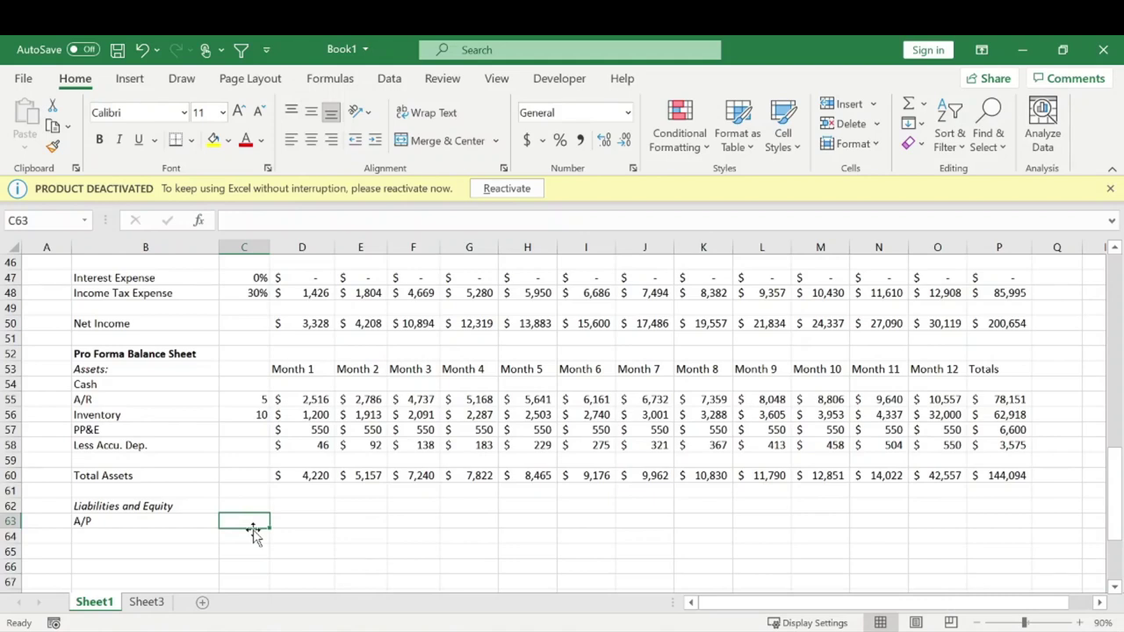
Step: Set A/P days to 5 and enter =($C$63/30)*D31 for Month 1 A/P
text(5)
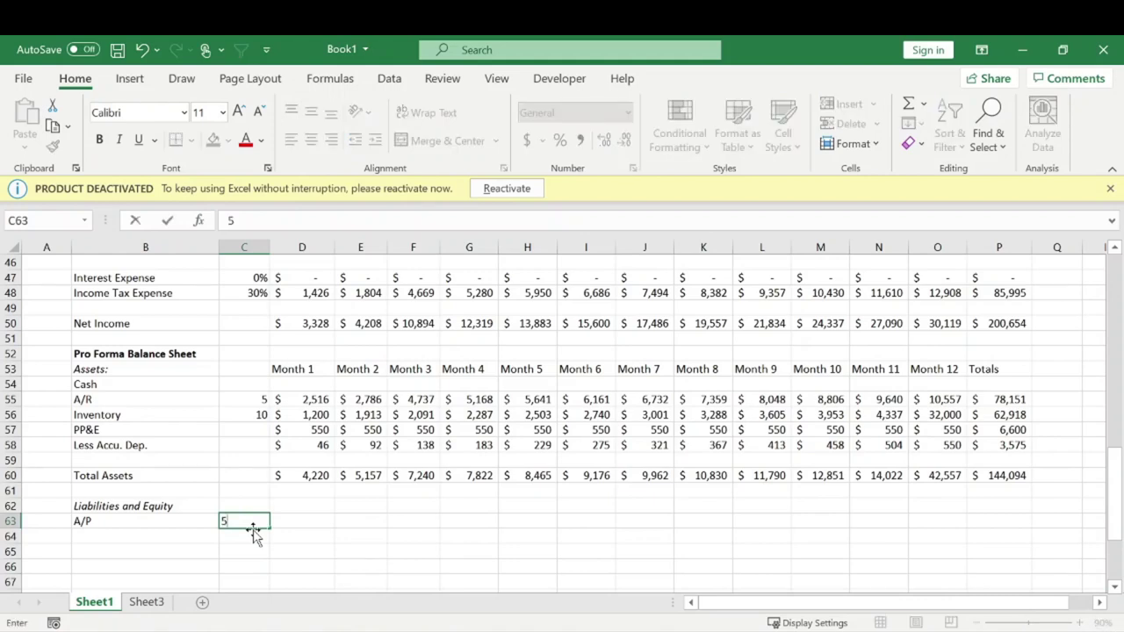
key(Return)
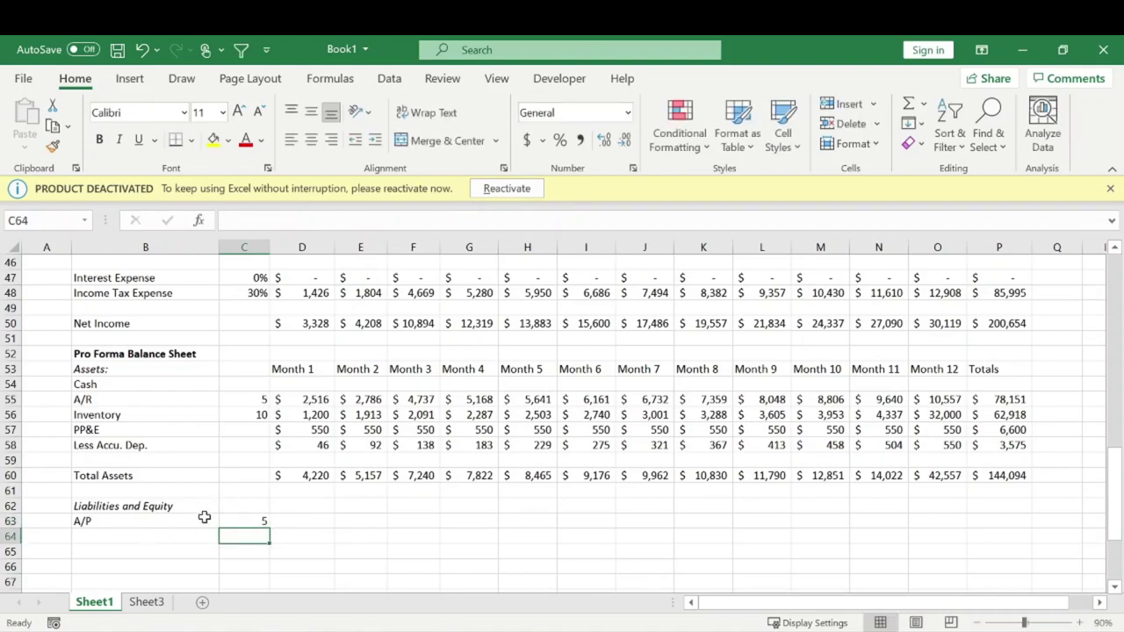
key(Up)
key(Right)
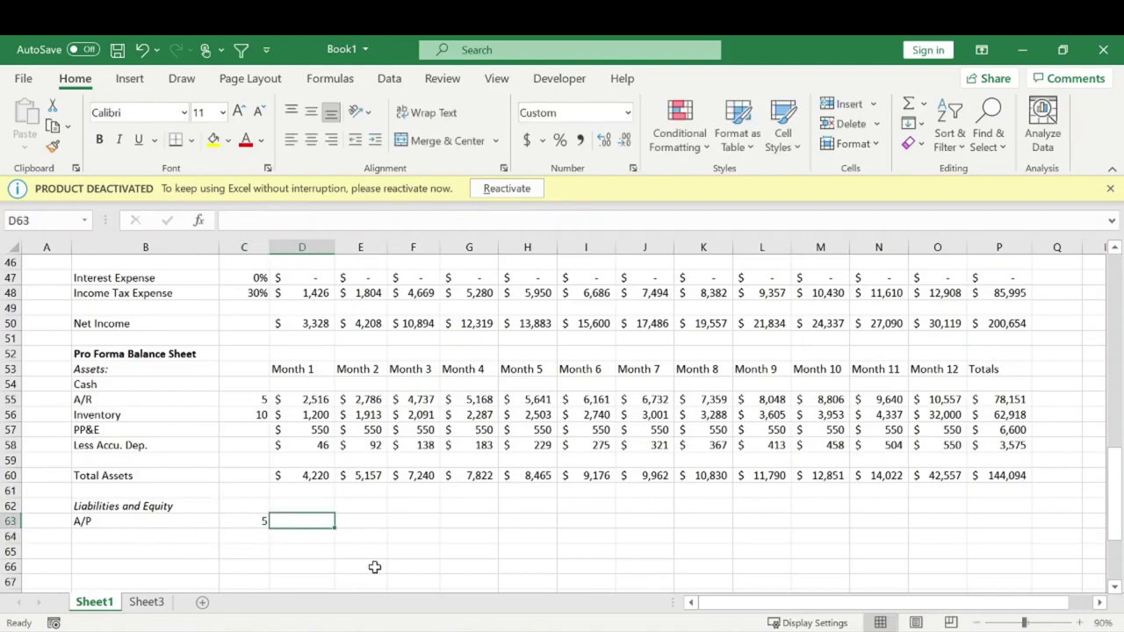
text(=)
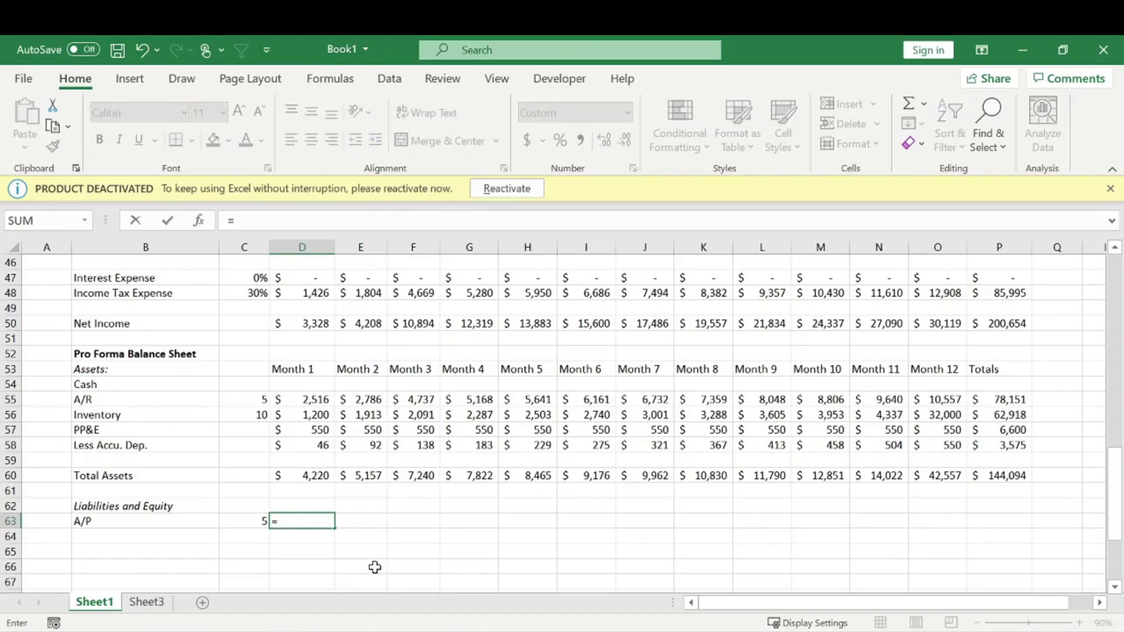
text(()
key(Left)
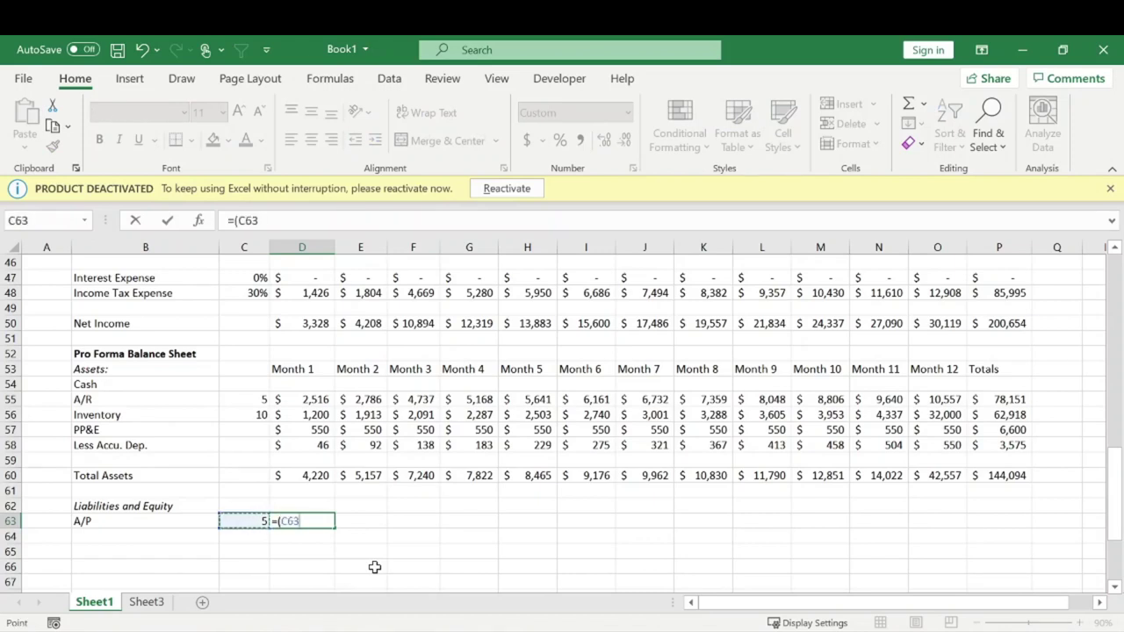
key(F4)
text(/)
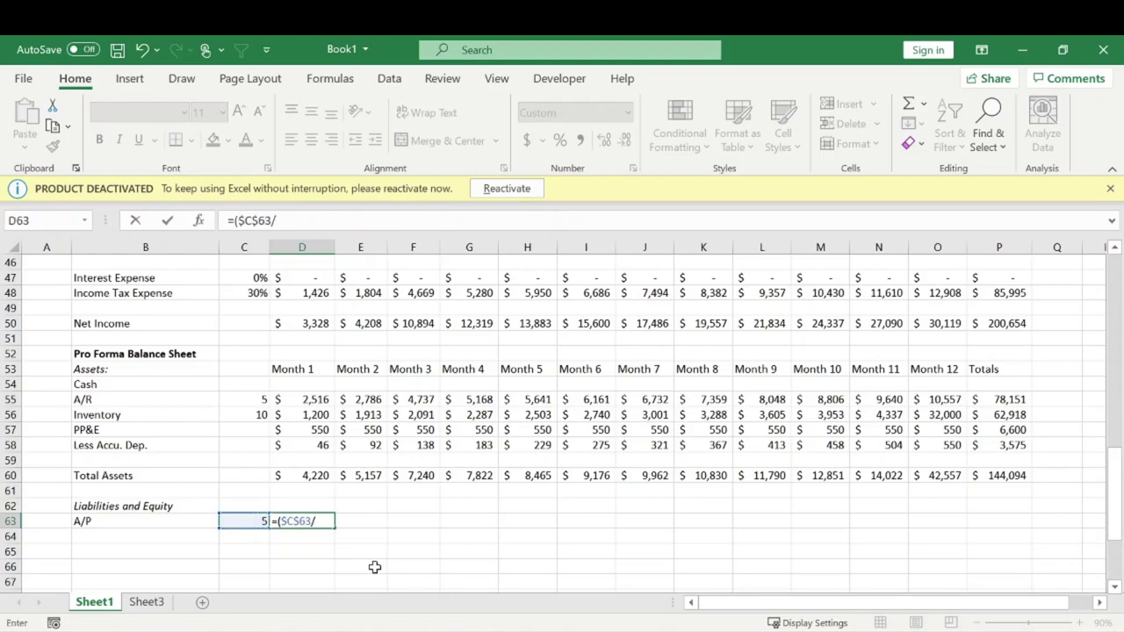
text(30)*)
scroll(307, 418, up, 3)
scroll(304, 417, up, 3)
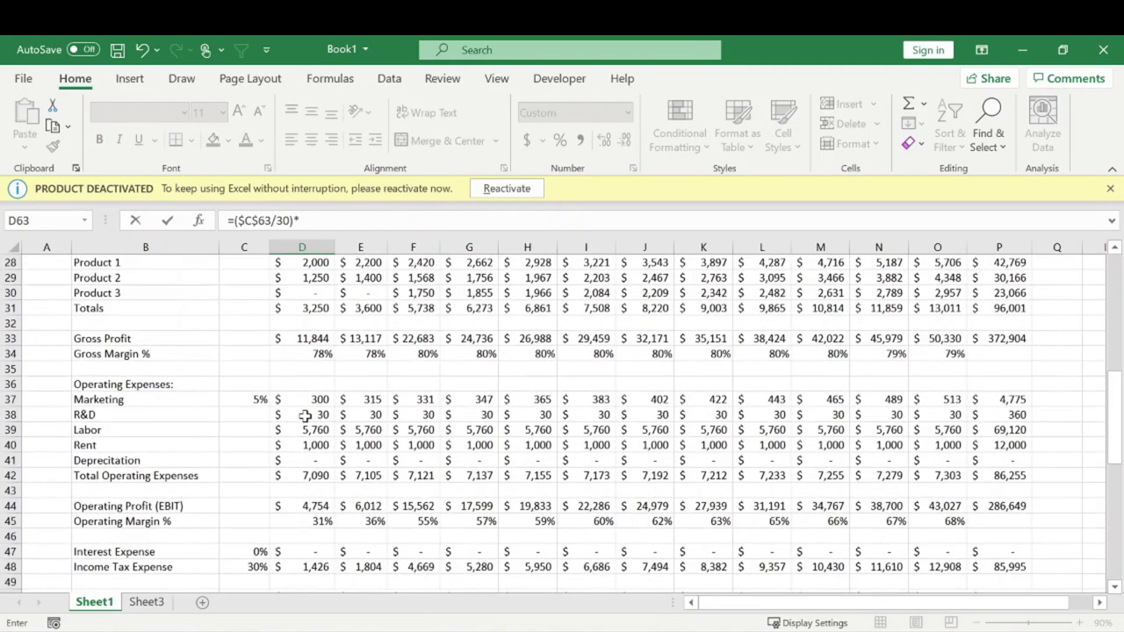
scroll(277, 372, up, 2)
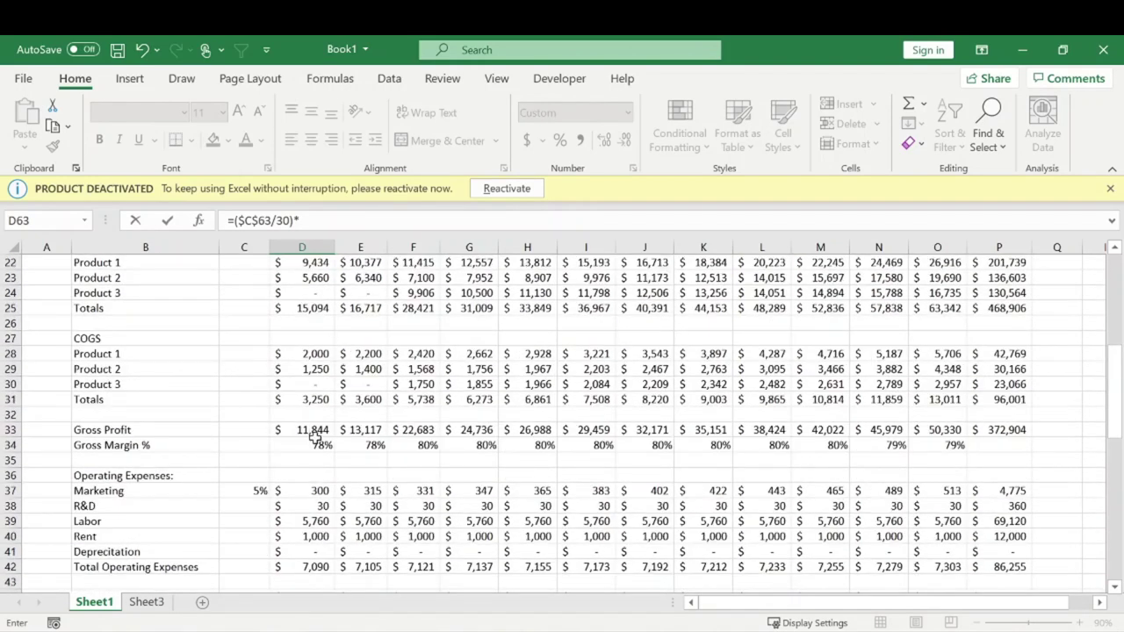
click(309, 399)
key(Return)
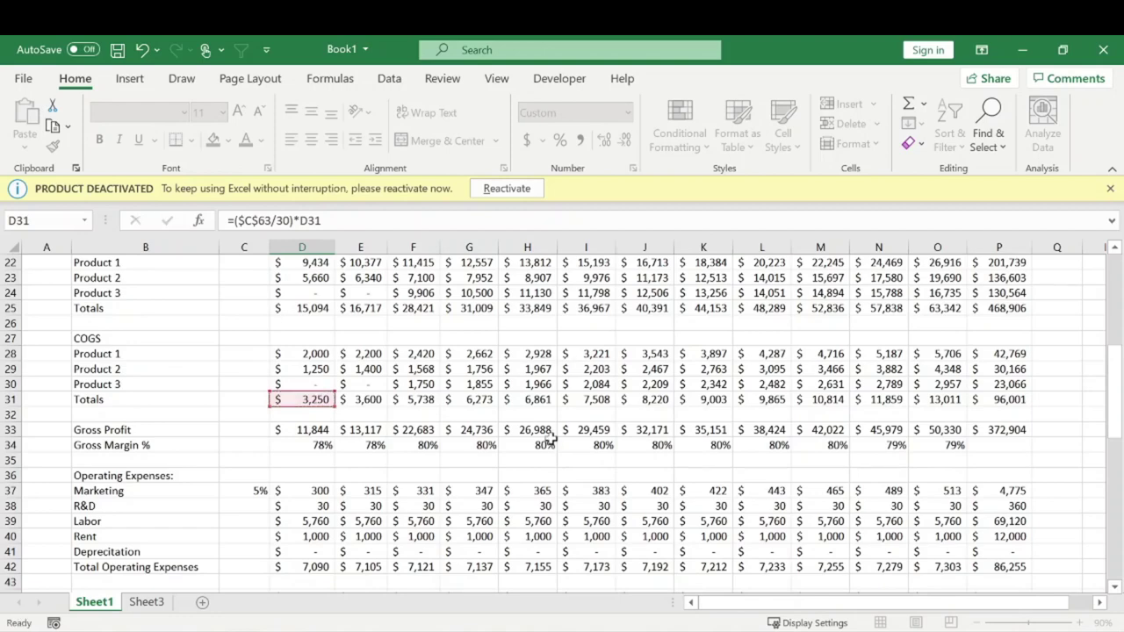
Step: Fill A/P through Month 12, extend totals down to P63, and clear P61:P62
scroll(439, 474, down, 3)
click(317, 477)
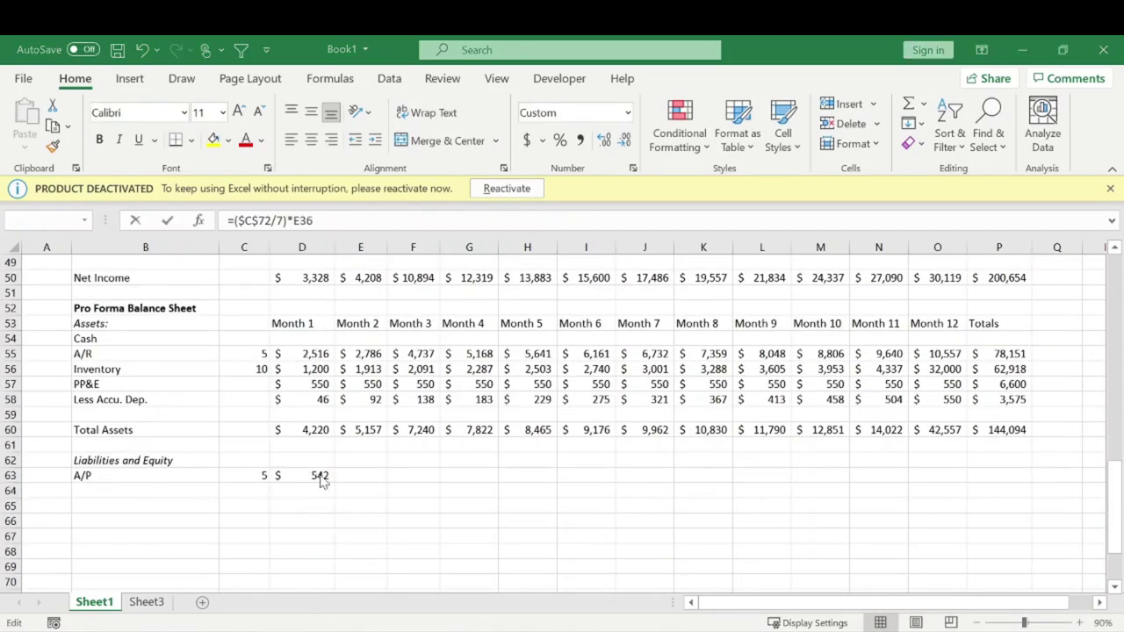
drag(337, 484, 968, 484)
click(1017, 417)
click(1021, 429)
drag(1031, 434, 1013, 457)
click(1009, 460)
key(Delete)
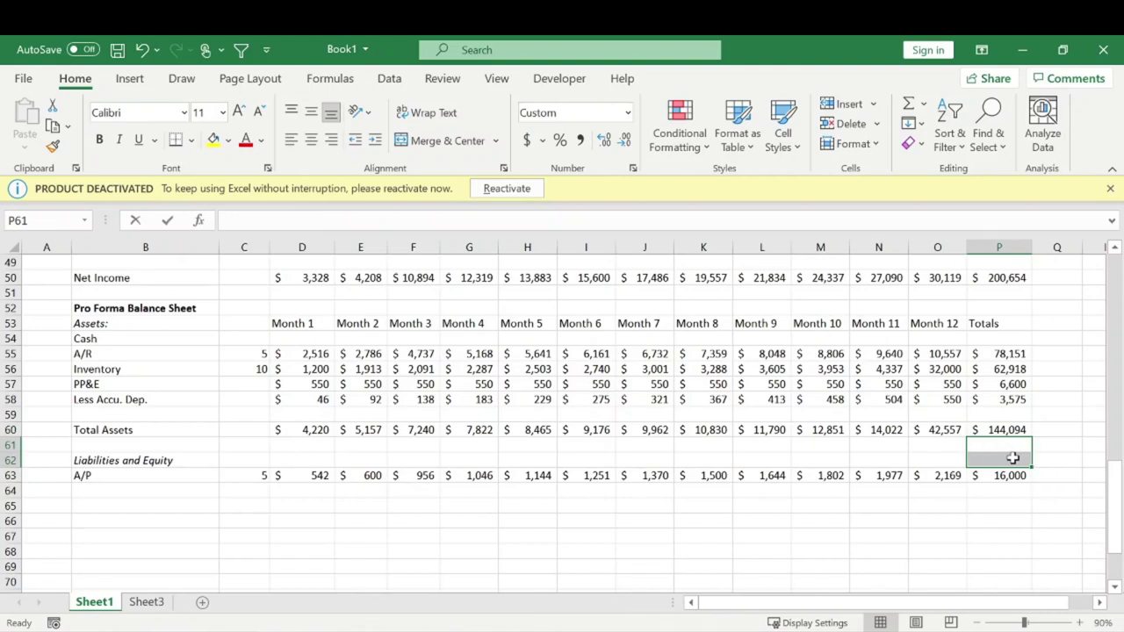
click(155, 481)
click(154, 497)
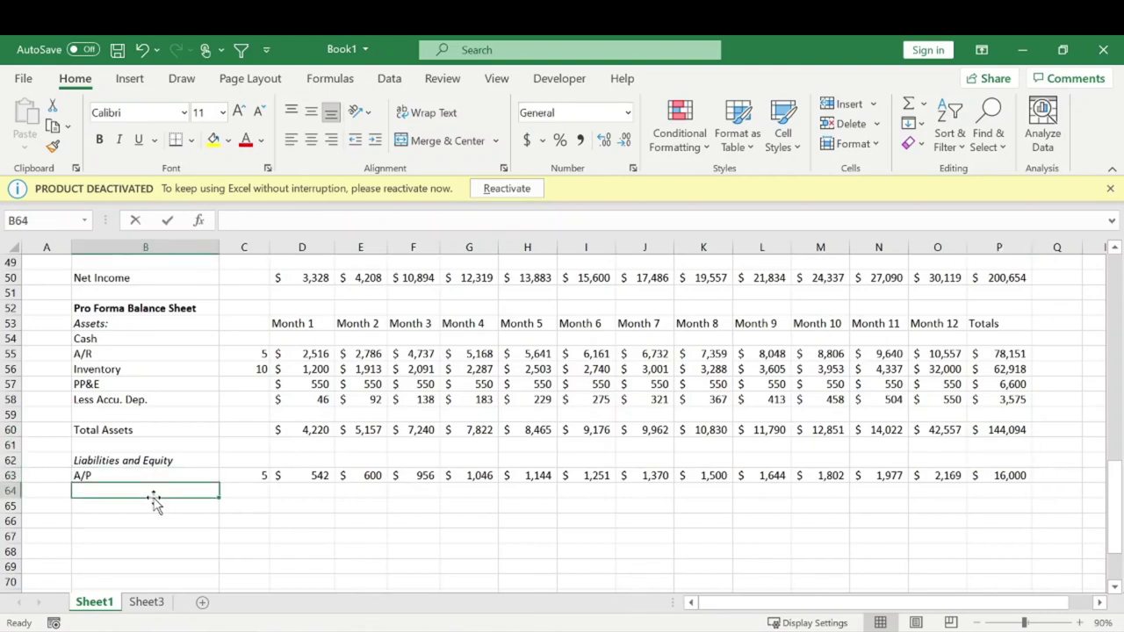
Step: Enter labels Wages Payable, Rent Payable, Interest Payable and Income Tax Payable below A/P
text(Wages Payba)
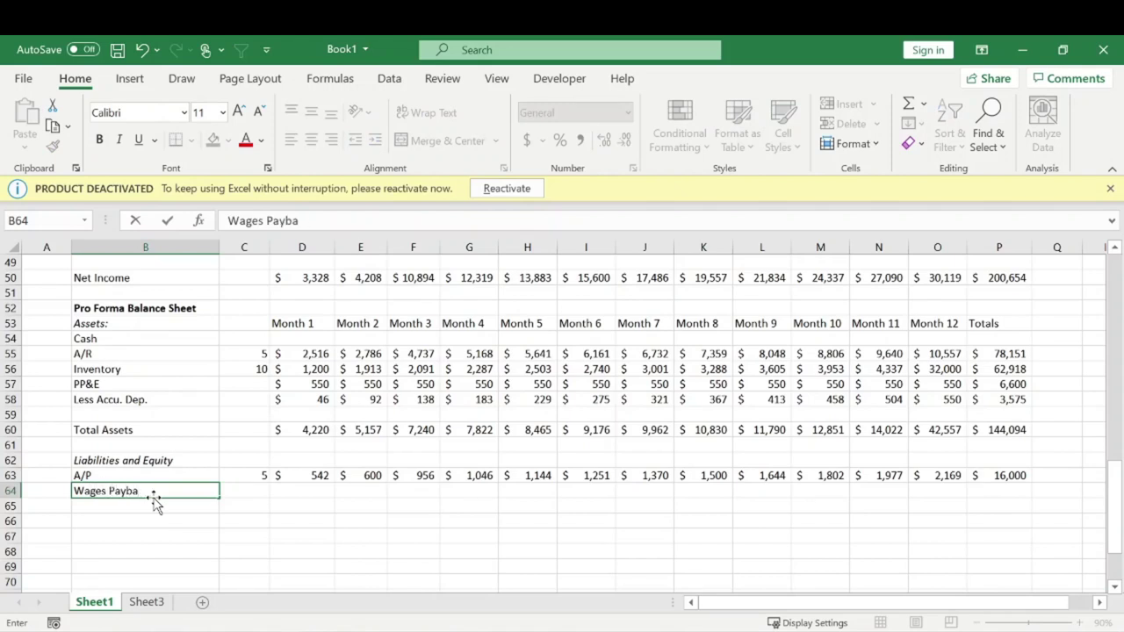
text(ble)
key(Return)
text(Rent )
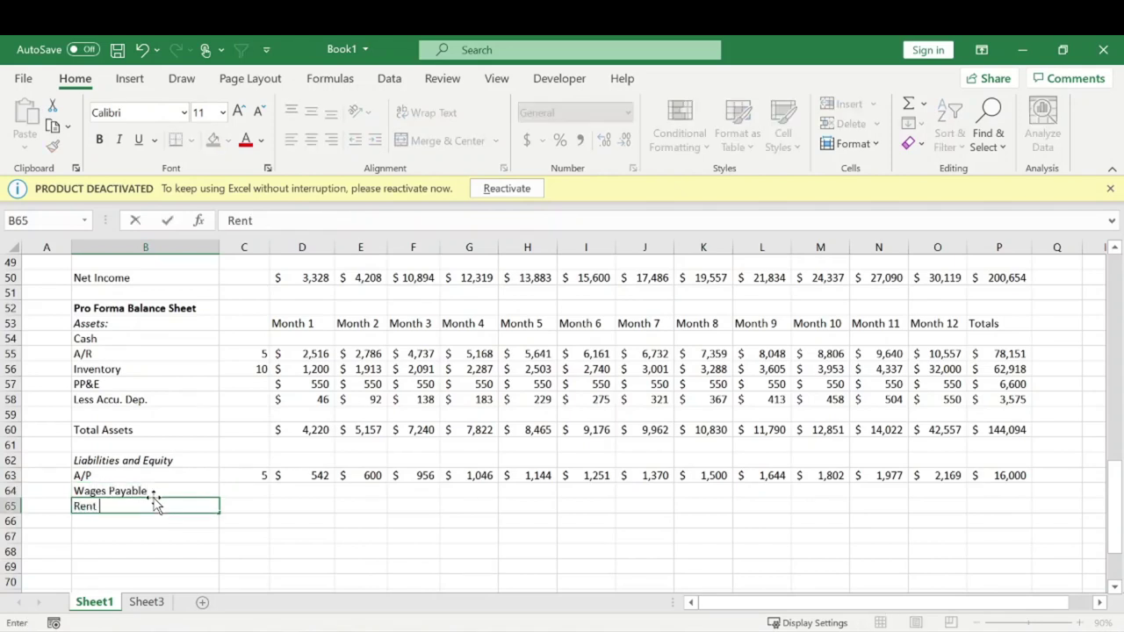
text(Payable)
key(Return)
text(Interesxt)
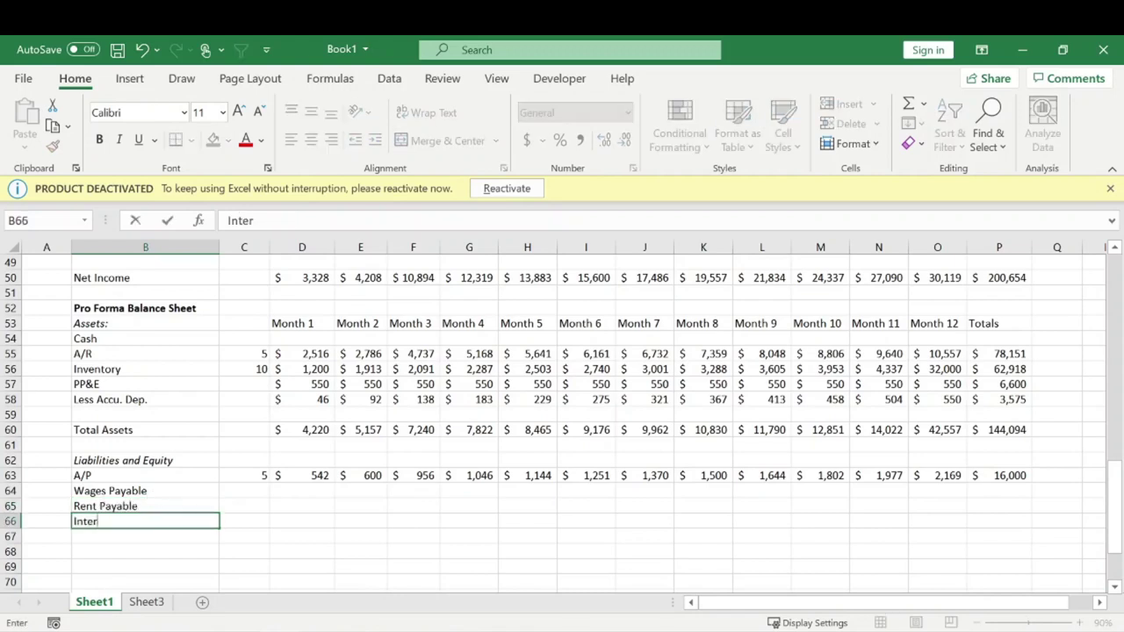
key(BackSpace)
key(BackSpace)
text(t Payable)
key(Return)
text(Inc)
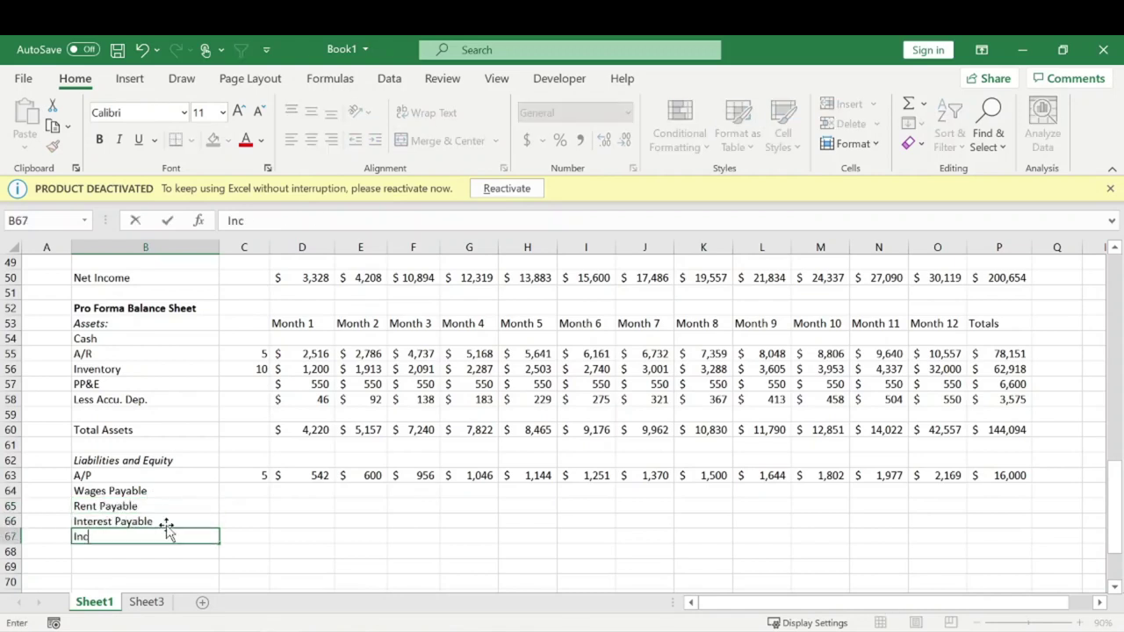
text(ome Tax Payable)
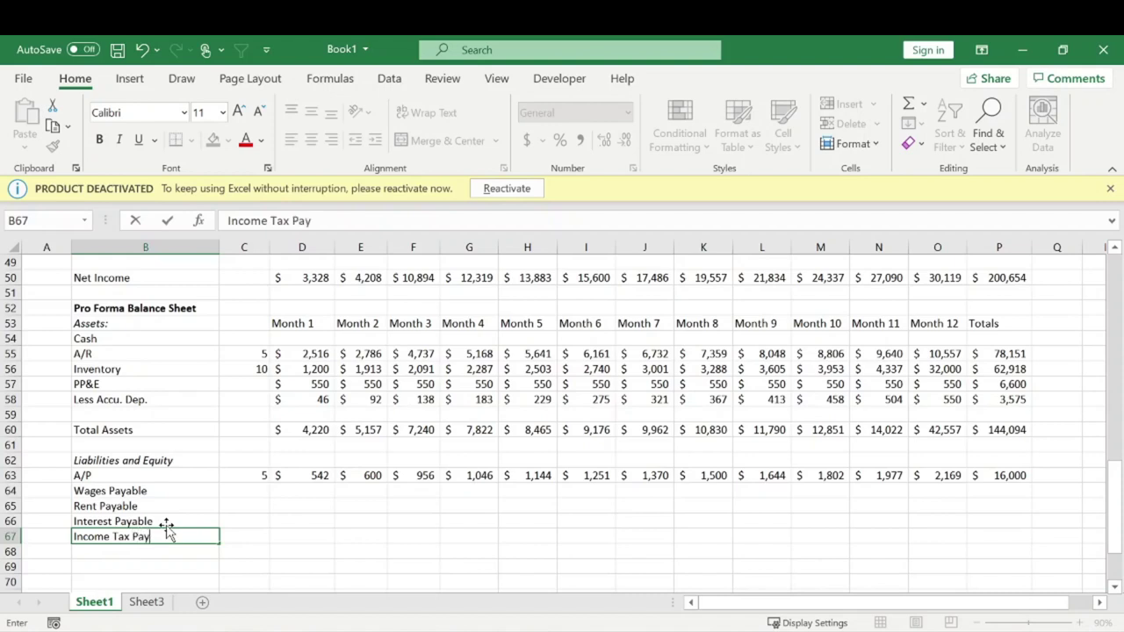
key(Return)
Step: Add a 'Long-Term Debt' label and, after a blank row, 'Total Liabilities'
text(Long-Te)
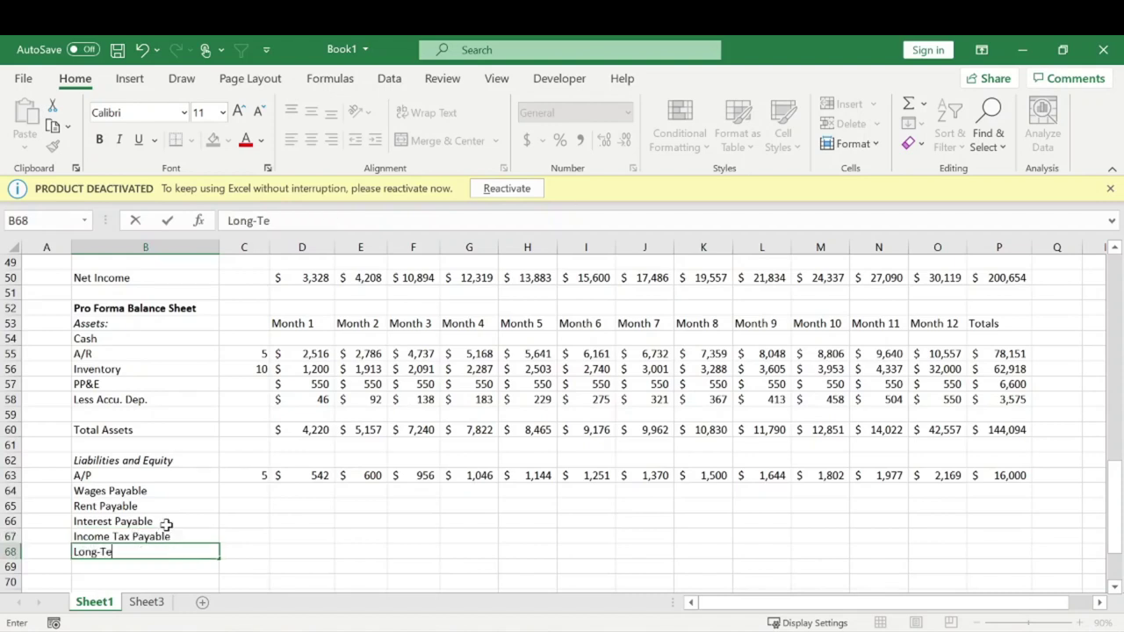
text(rm debt)
key(BackSpace)
key(BackSpace)
key(BackSpace)
key(BackSpace)
text(Debt)
key(Return)
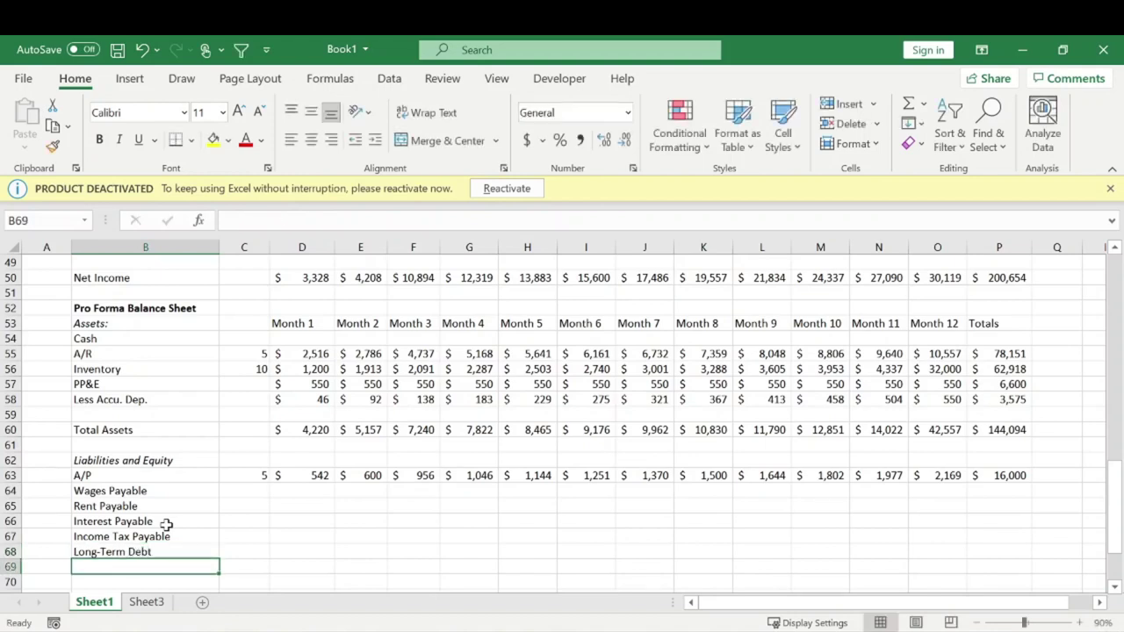
key(Return)
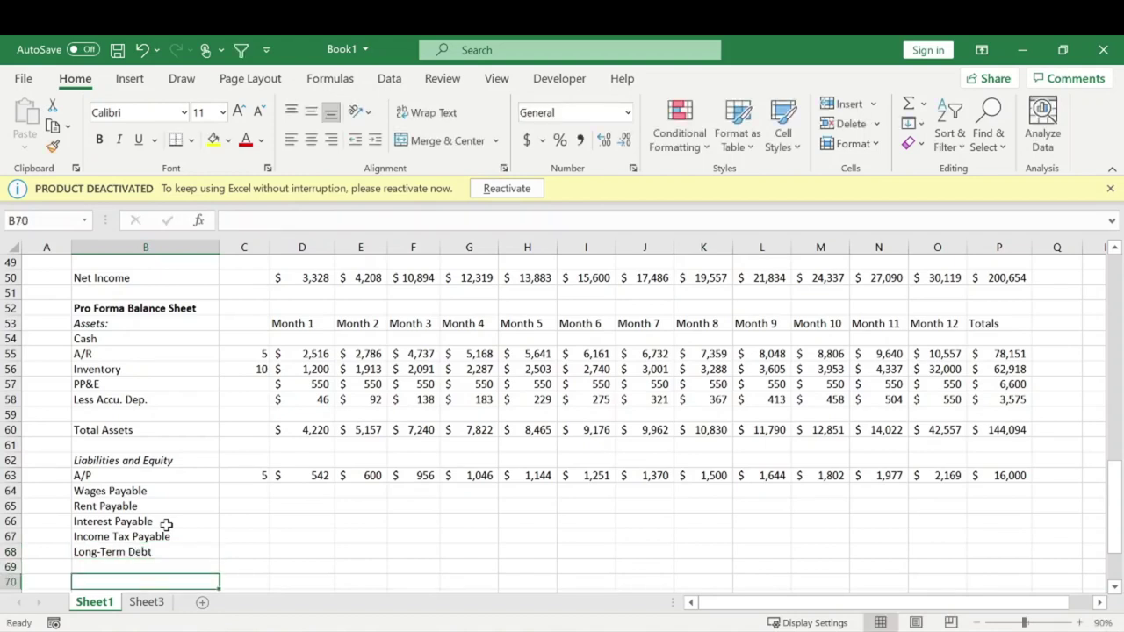
scroll(184, 527, down, 2)
text(T)
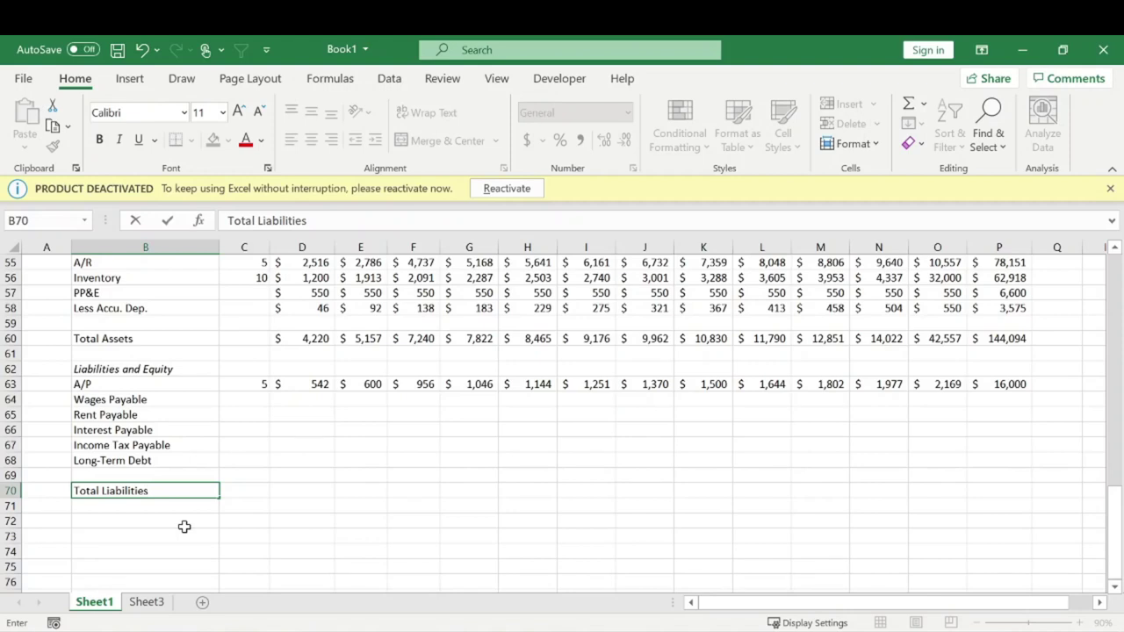
text(otal Liabilities)
key(Return)
scroll(311, 454, up, 1)
Step: Set Month 1 Wages Payable to =D39, the Month 1 Labor expense
click(308, 444)
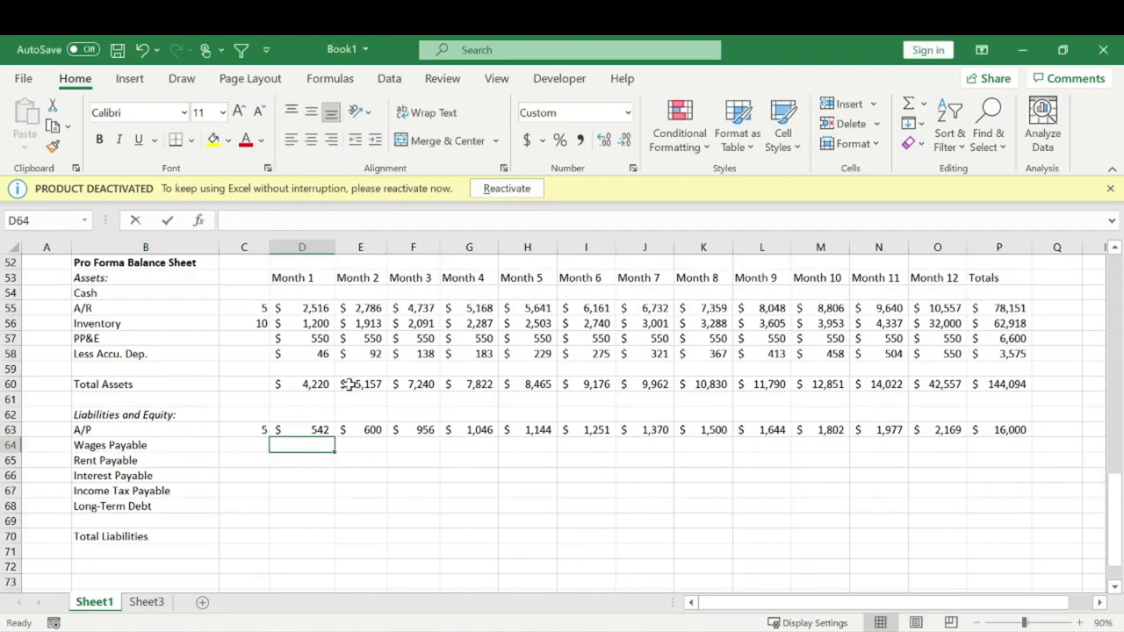
text(=)
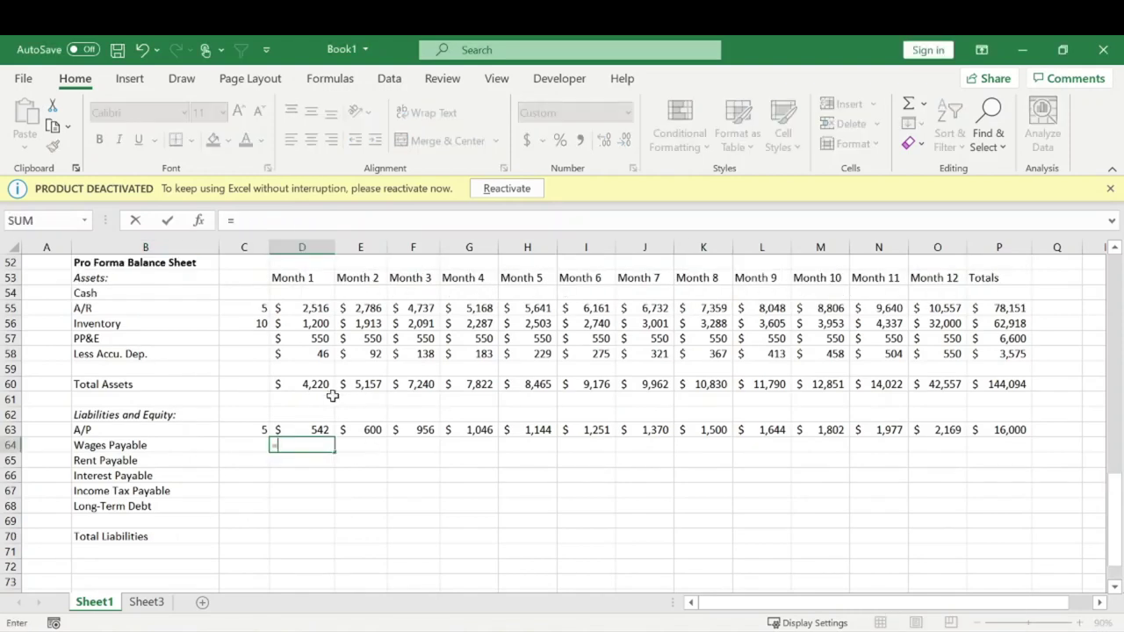
click(251, 445)
drag(297, 446, 271, 445)
key(BackSpace)
key(Return)
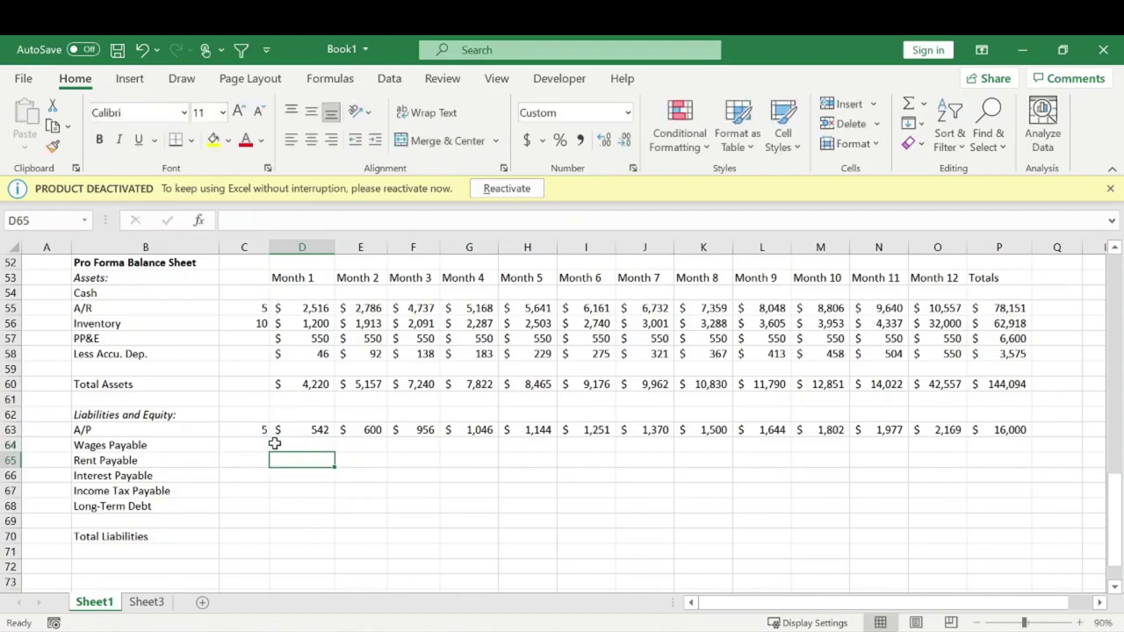
click(274, 444)
text(=)
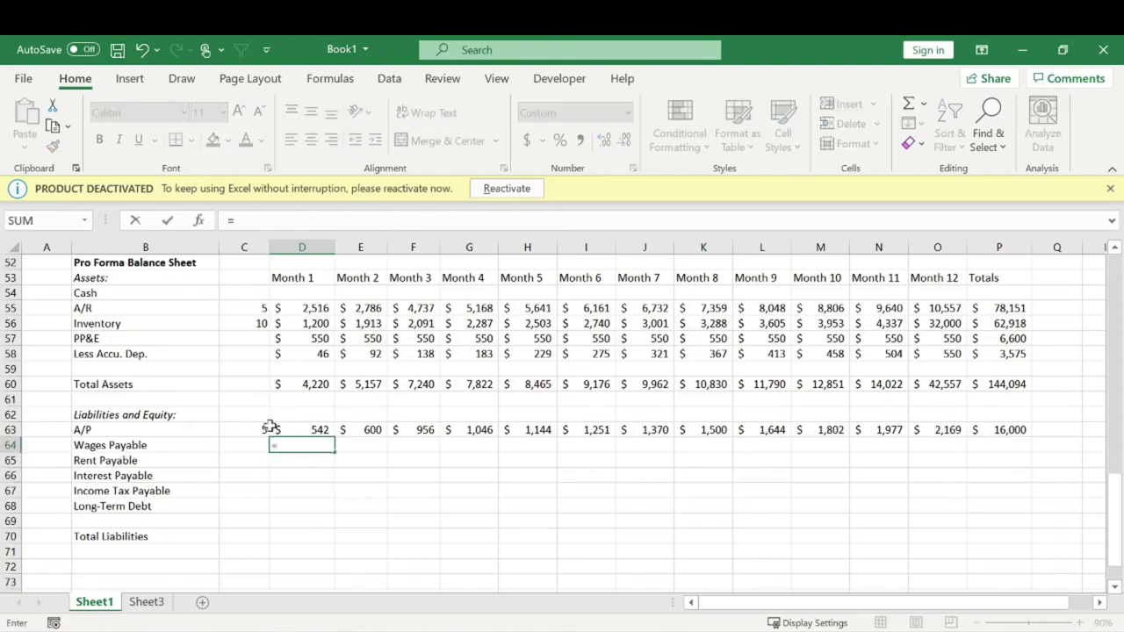
scroll(314, 436, up, 7)
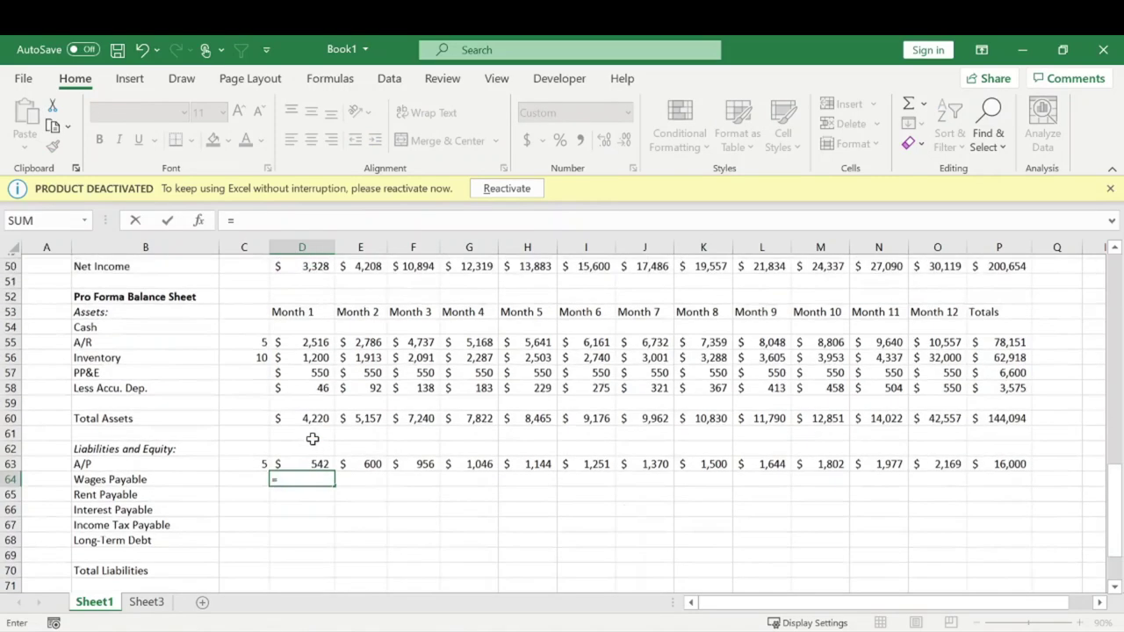
click(320, 383)
key(Return)
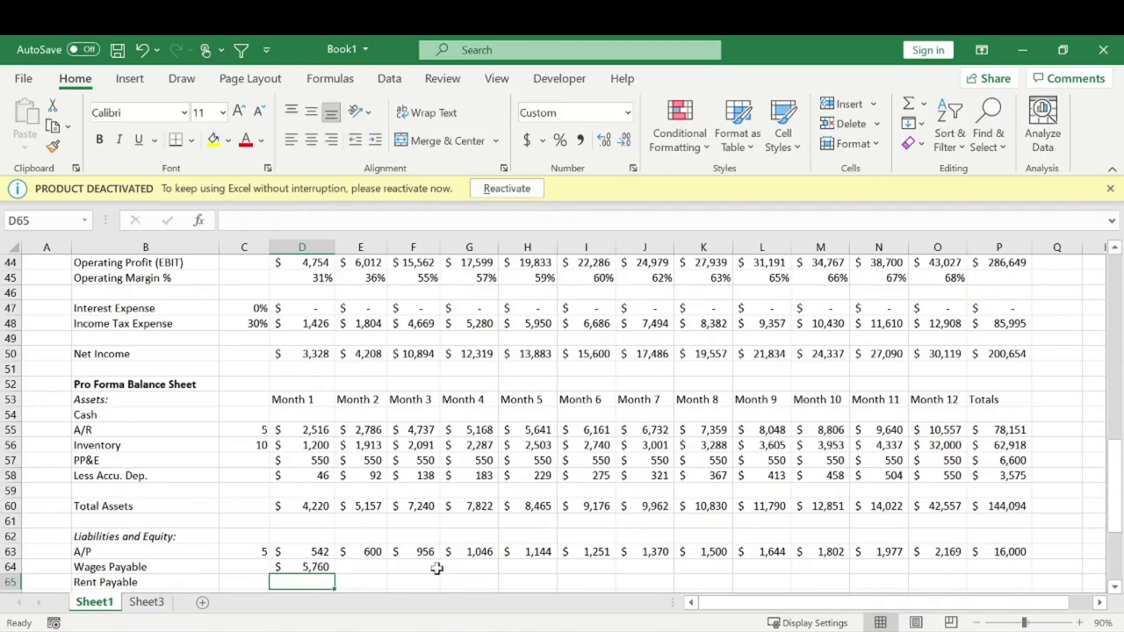
Step: Enter =D64+E39 so Month 2 Wages Payable adds that month's Labor
scroll(457, 549, down, 1)
click(356, 518)
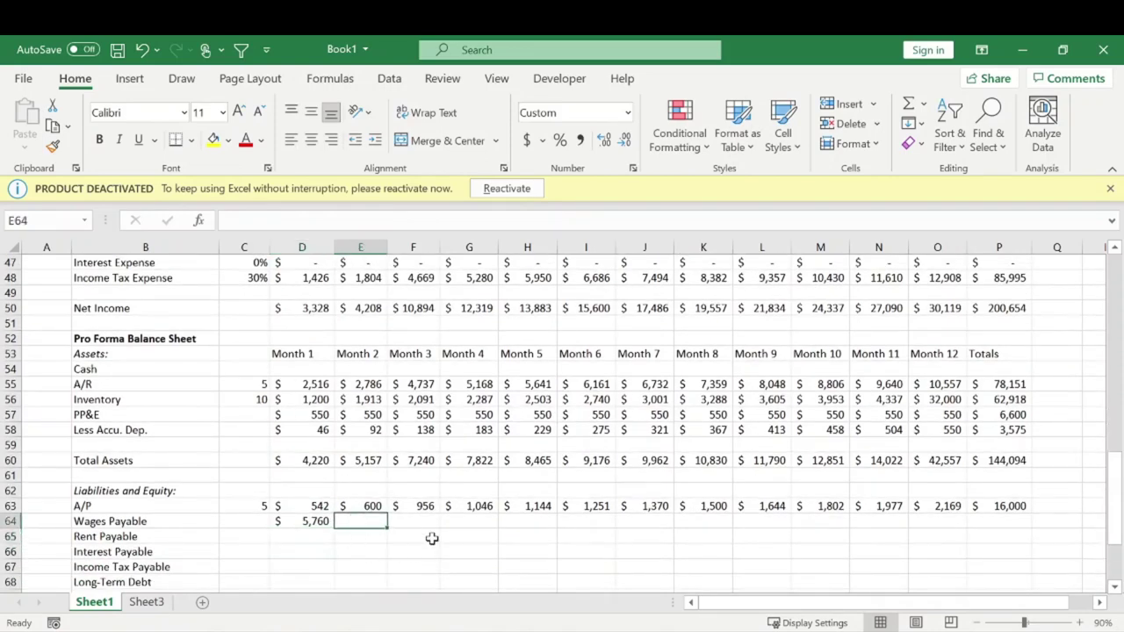
scroll(431, 538, down, 2)
text(=)
key(Left)
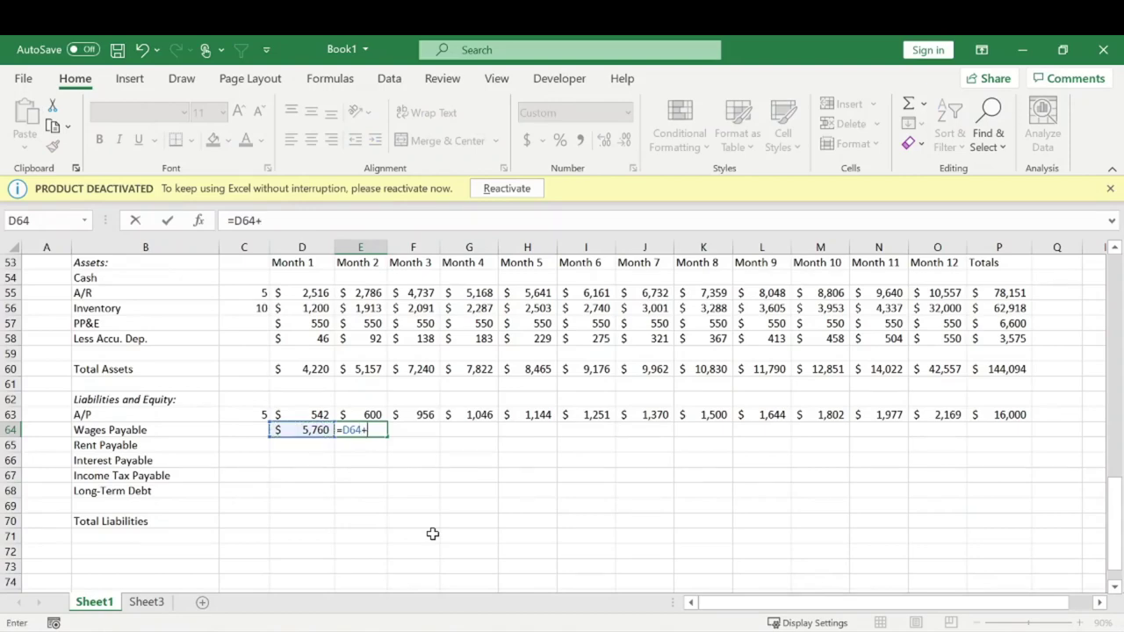
scroll(406, 431, up, 7)
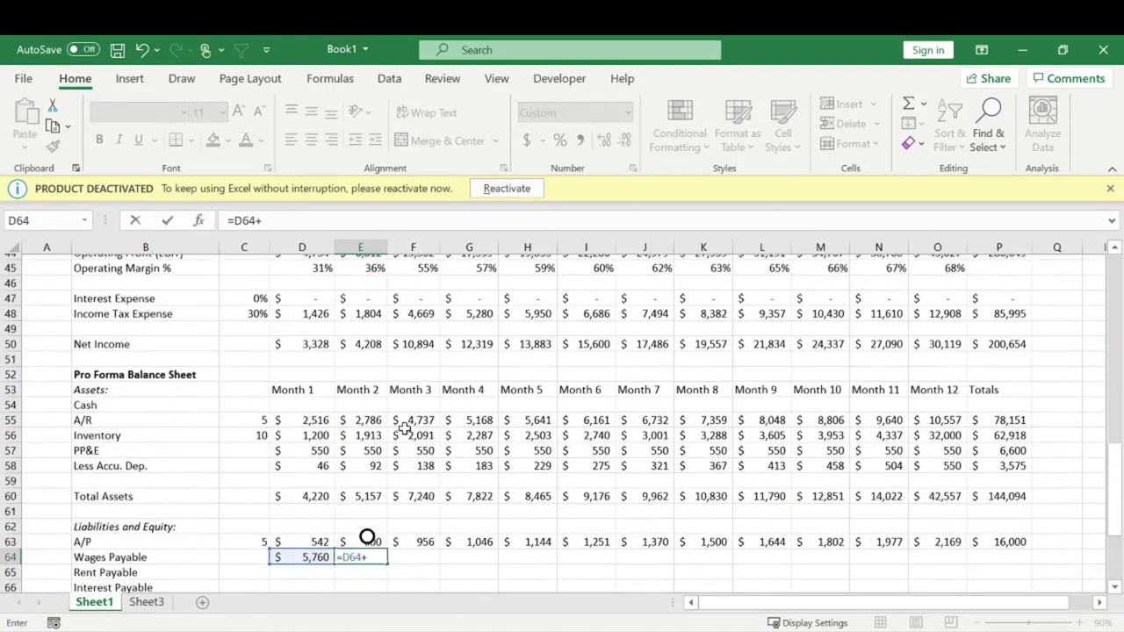
scroll(399, 424, up, 1)
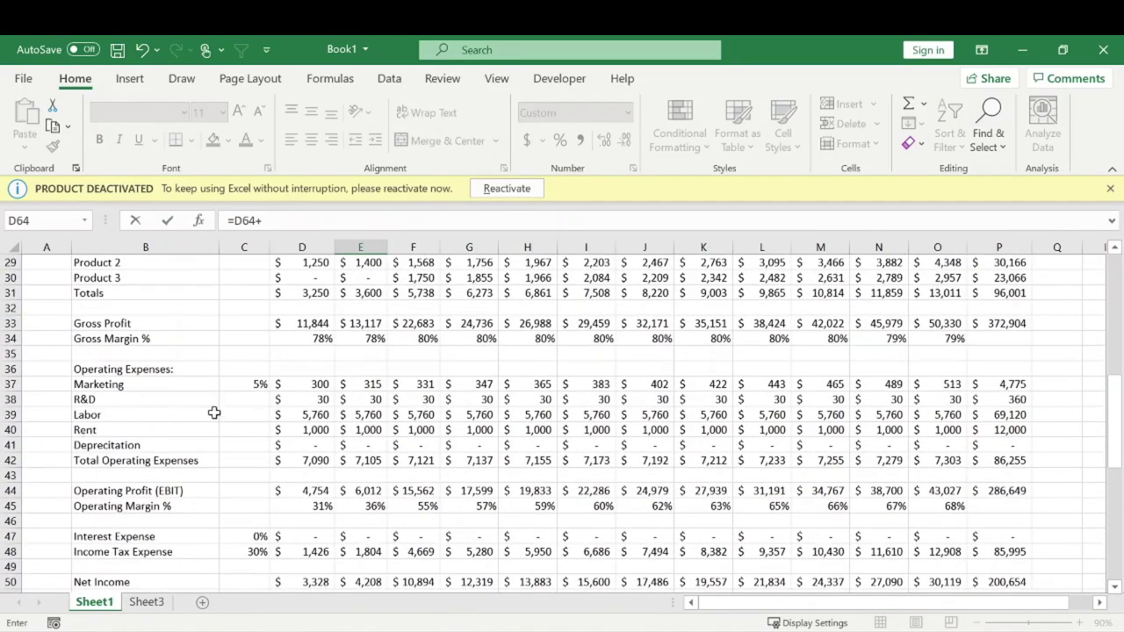
click(384, 415)
key(Return)
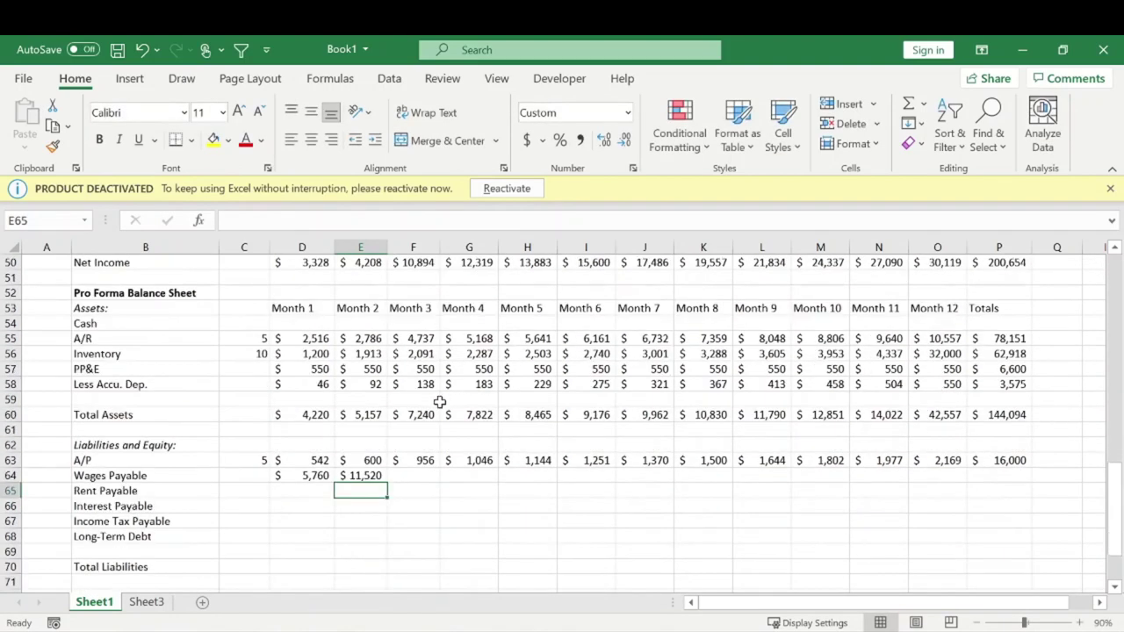
Step: Fill the wages formula through Month 12 and extend row totals down to P68
click(367, 474)
drag(388, 483, 954, 481)
click(1010, 460)
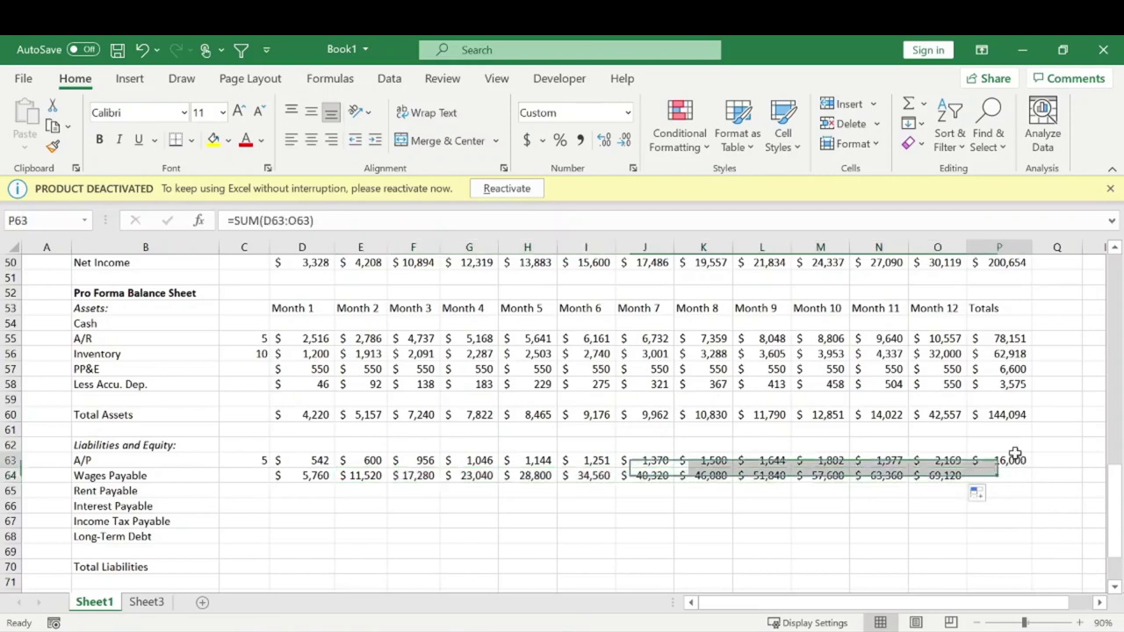
drag(1031, 470, 1028, 546)
Step: Set Month 1 Rent Payable equal to Month 1 rent expense
click(301, 491)
scroll(467, 519, down, 1)
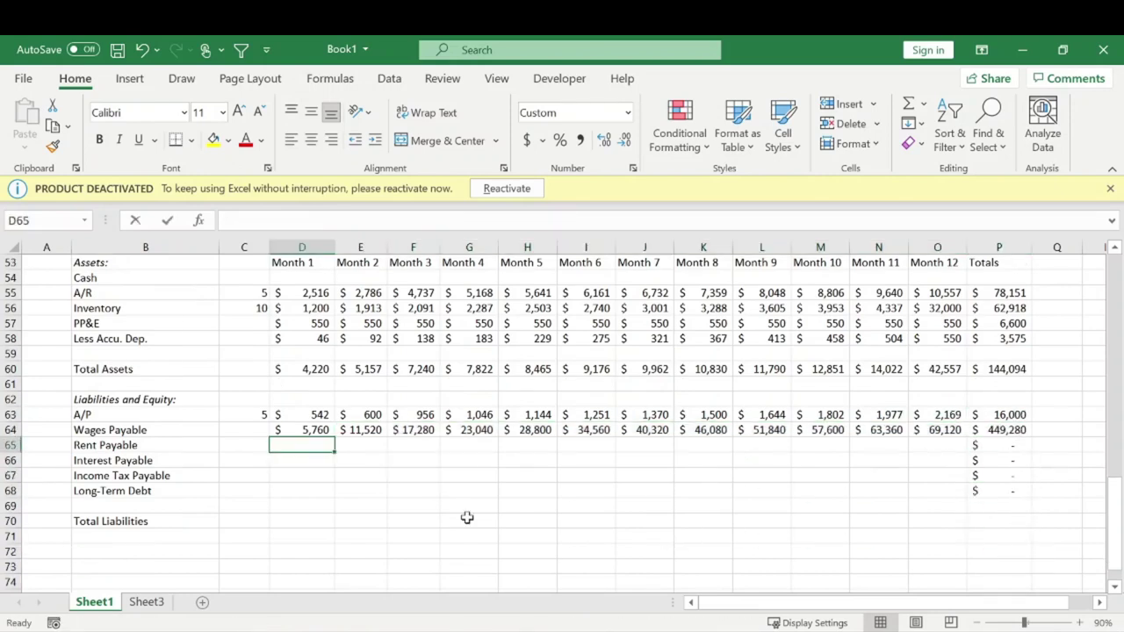
text(=)
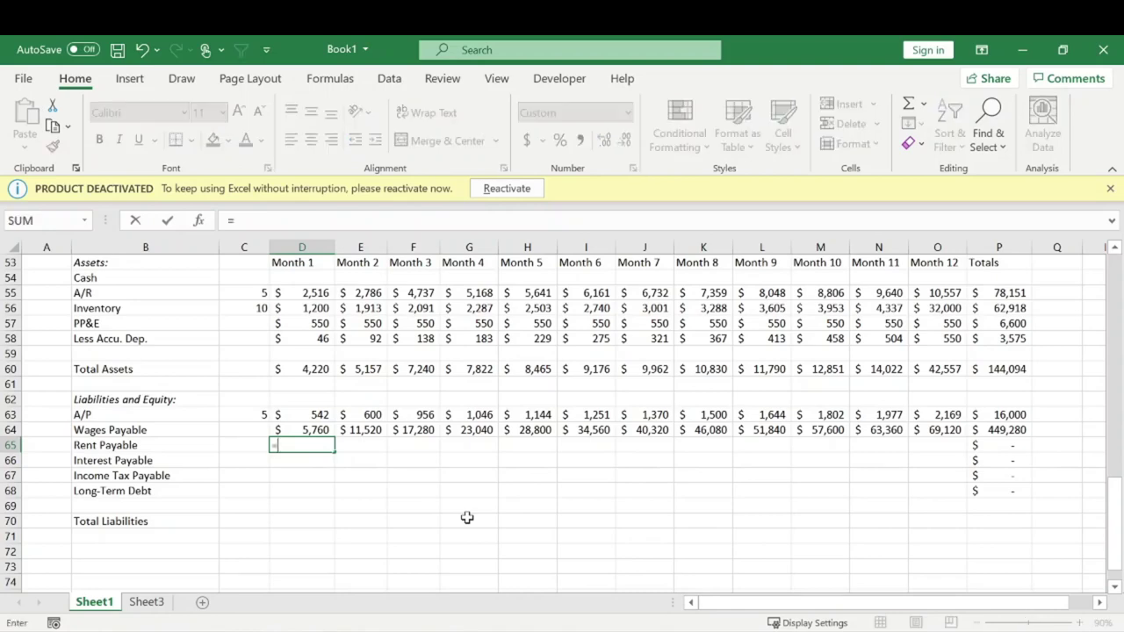
scroll(414, 497, up, 7)
click(309, 384)
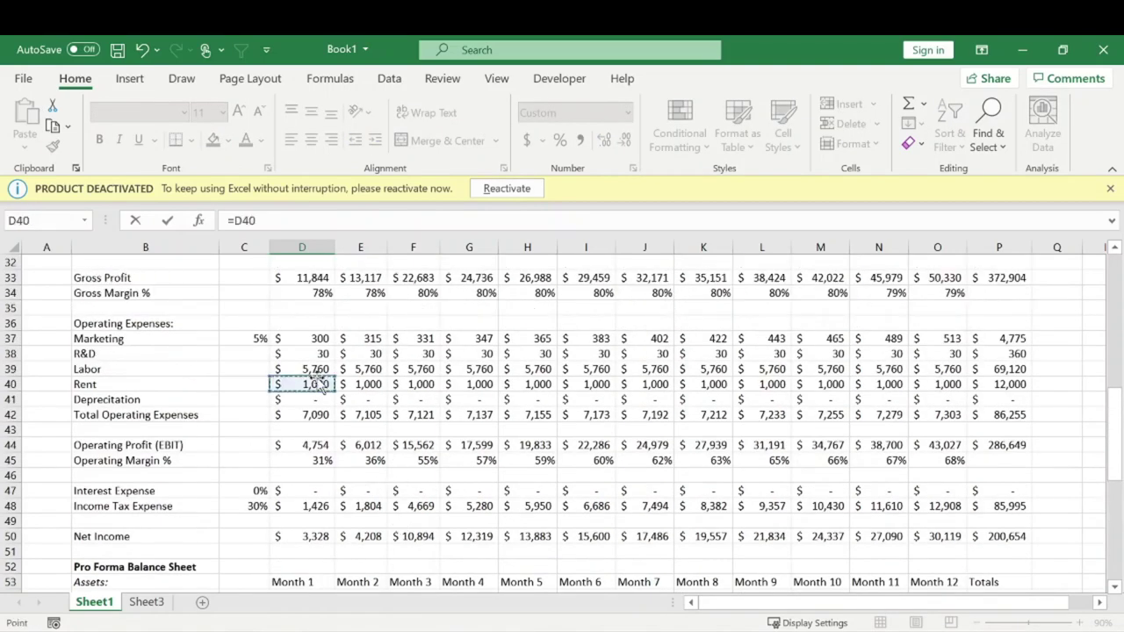
key(Return)
Step: Make Month 2 Rent Payable the prior balance plus Month 2 rent (=D65+E40)
key(Right)
key(Up)
text(=)
key(Left)
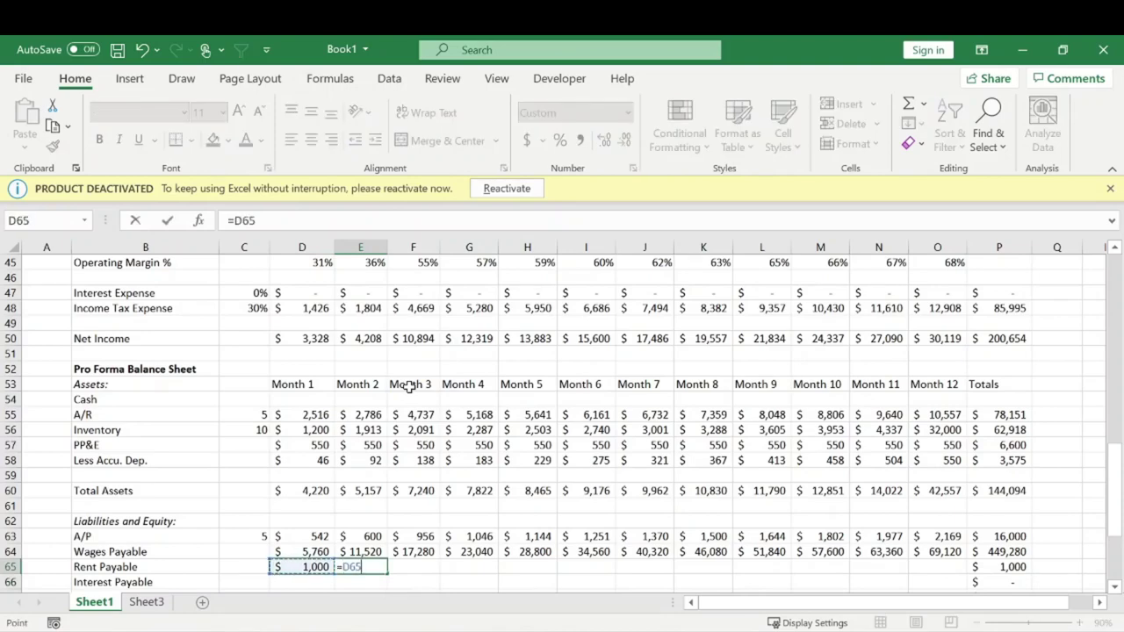
text(+)
scroll(409, 387, up, 5)
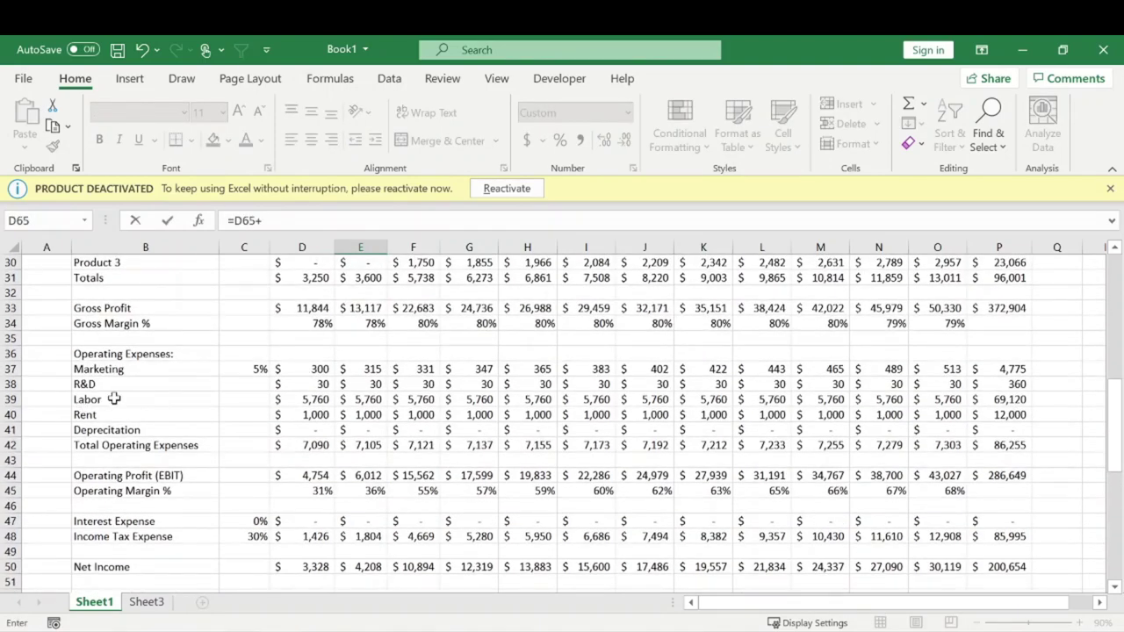
click(371, 416)
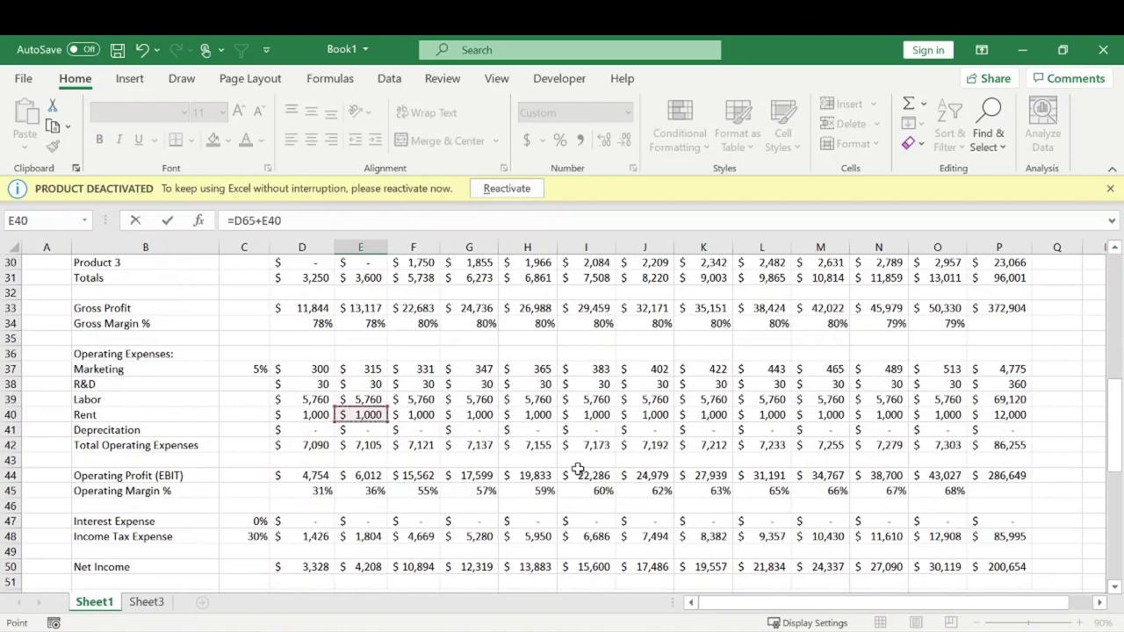
key(Return)
Step: Fill the running Rent Payable formula through Month 12, reaching $12,000
scroll(363, 364, down, 5)
click(379, 341)
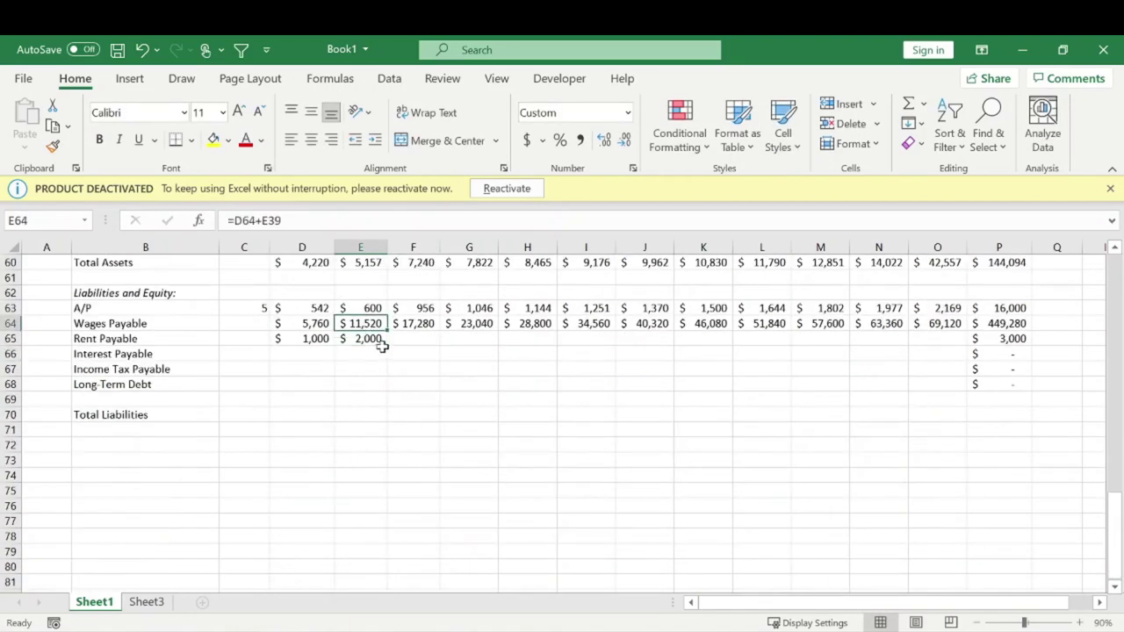
drag(383, 342, 965, 325)
click(760, 414)
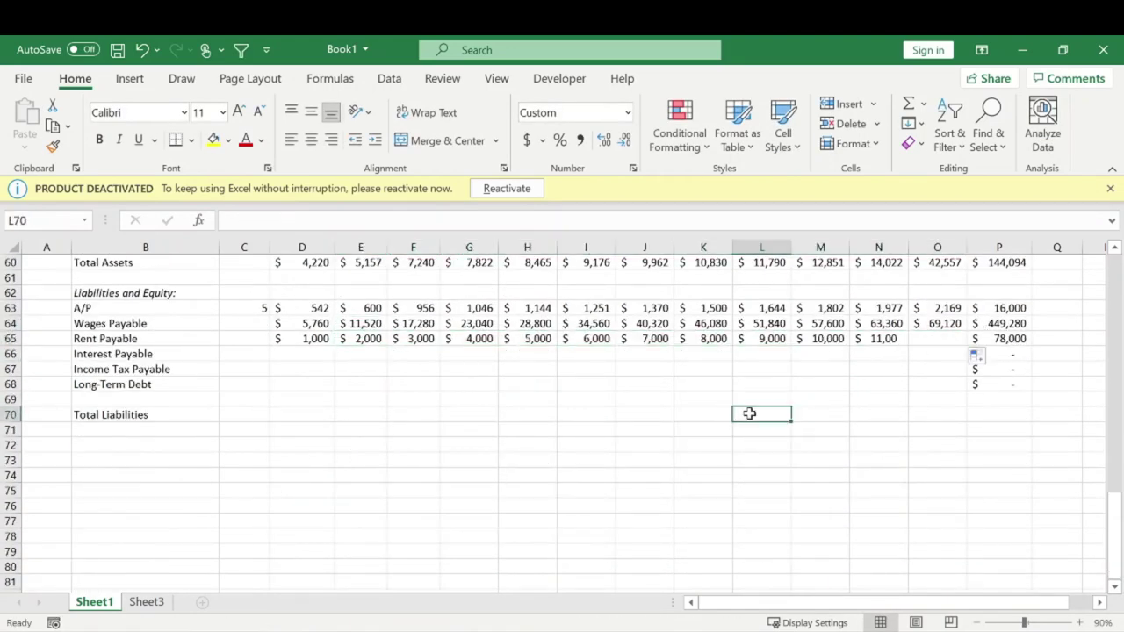
scroll(876, 363, up, 3)
drag(176, 494, 346, 486)
click(243, 492)
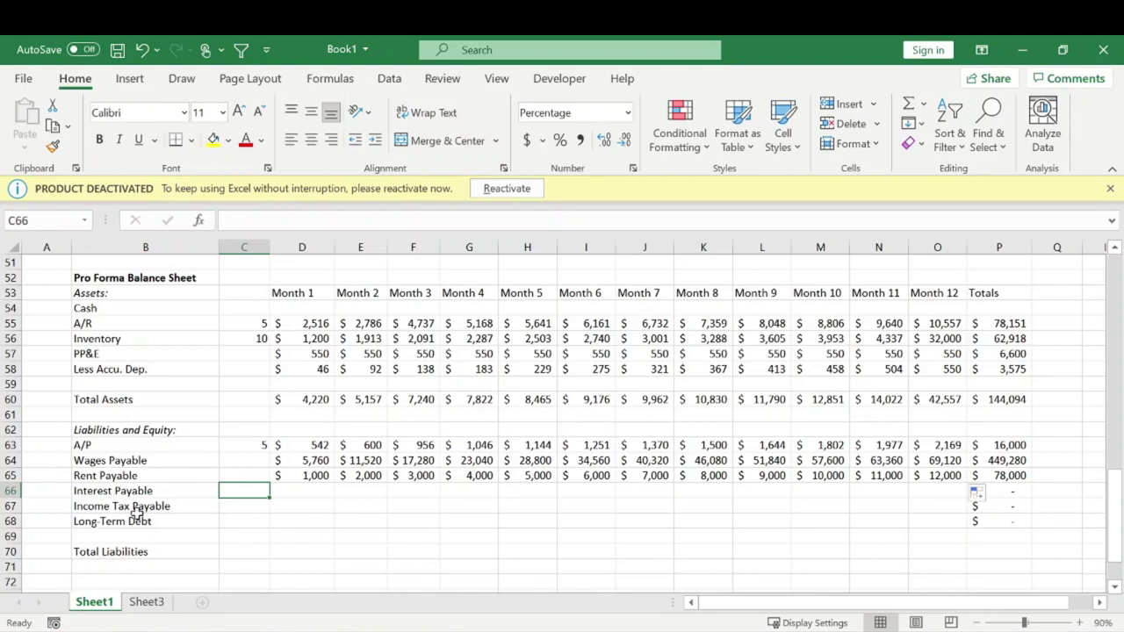
Step: Set the Interest Payable rate in C66 to 5%
text(55)
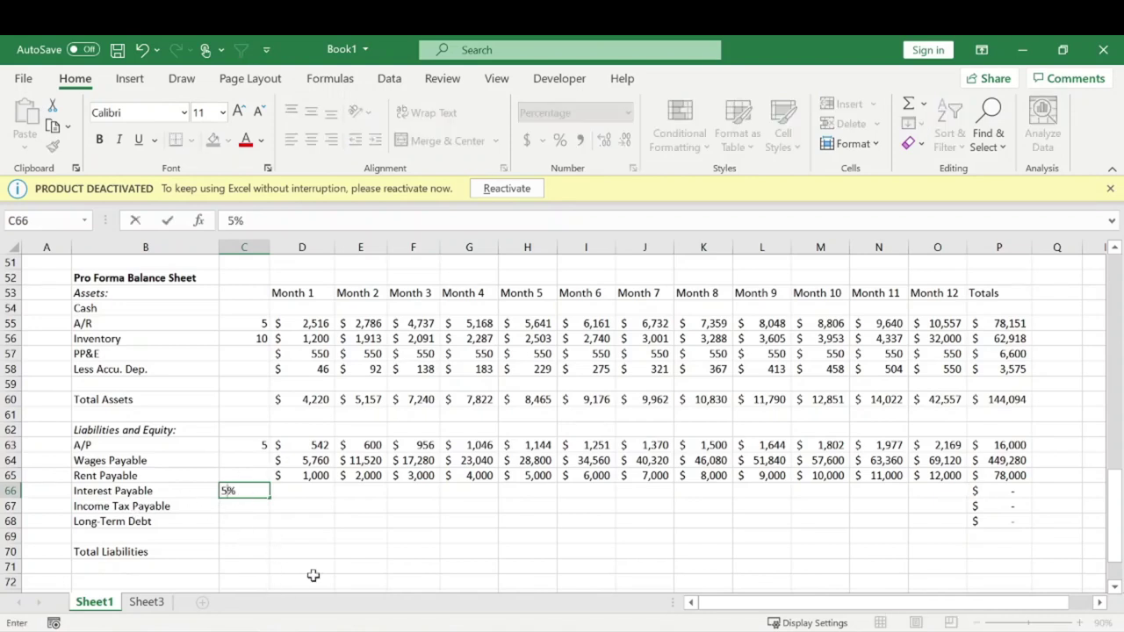
key(BackSpace)
key(Return)
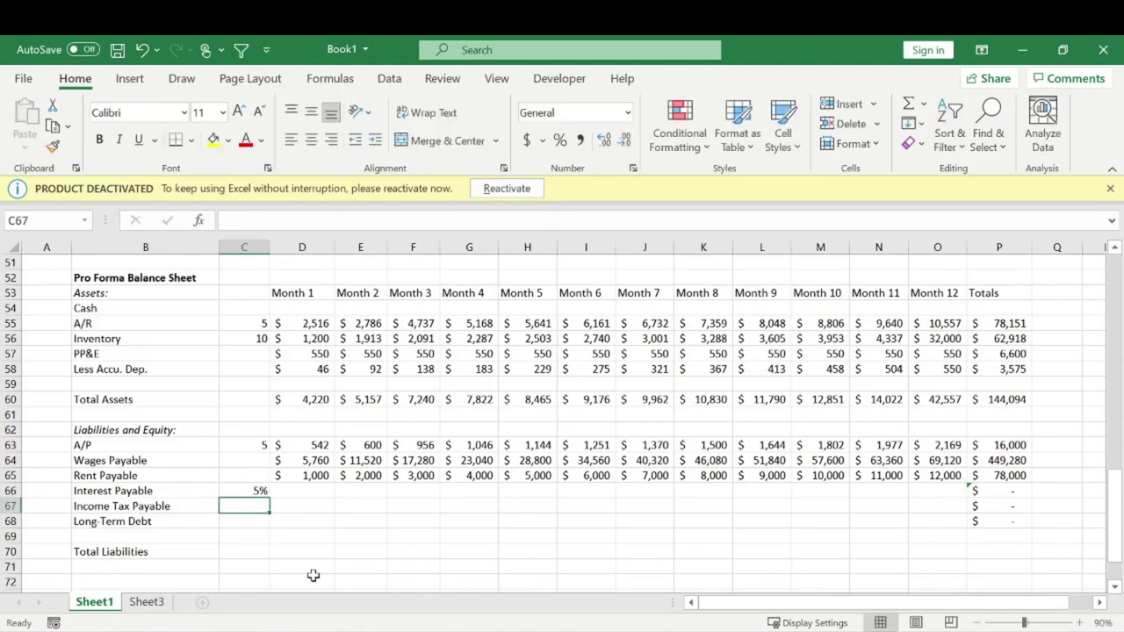
Step: Set Month 1 Income Tax Payable to Month 1 tax expense (=D48)
scroll(291, 541, down, 1)
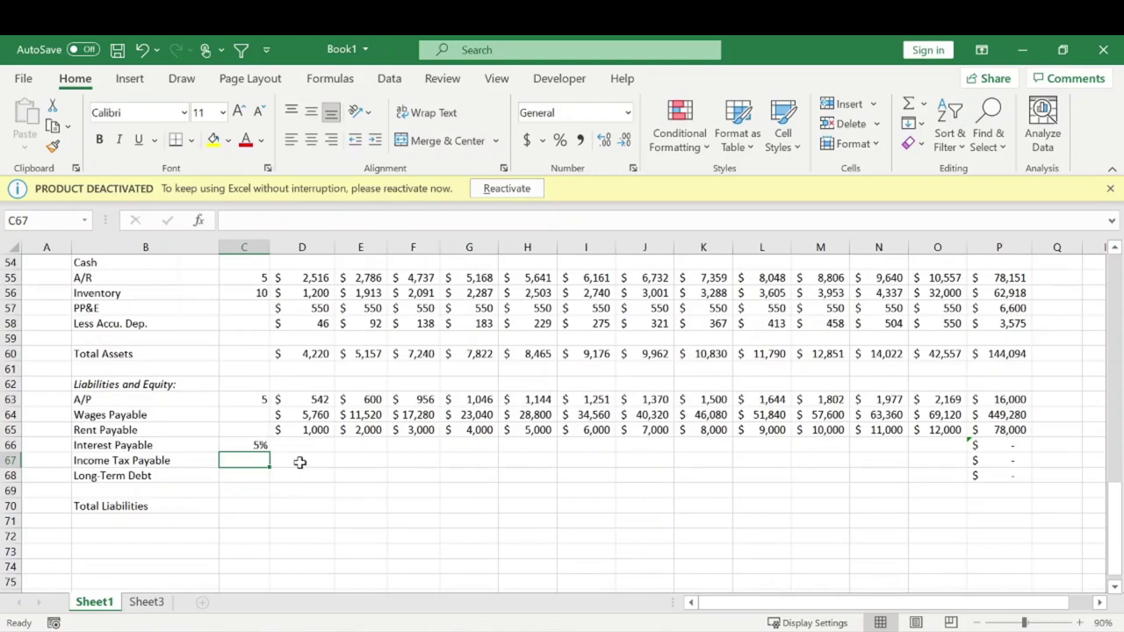
click(301, 461)
text(=)
scroll(236, 459, up, 4)
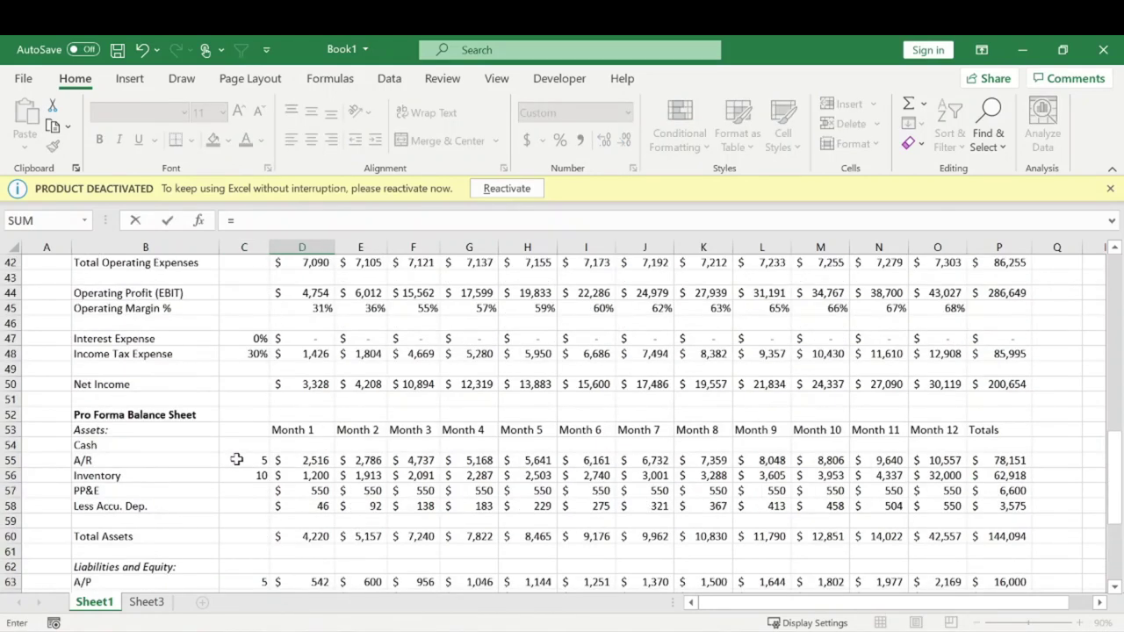
click(312, 361)
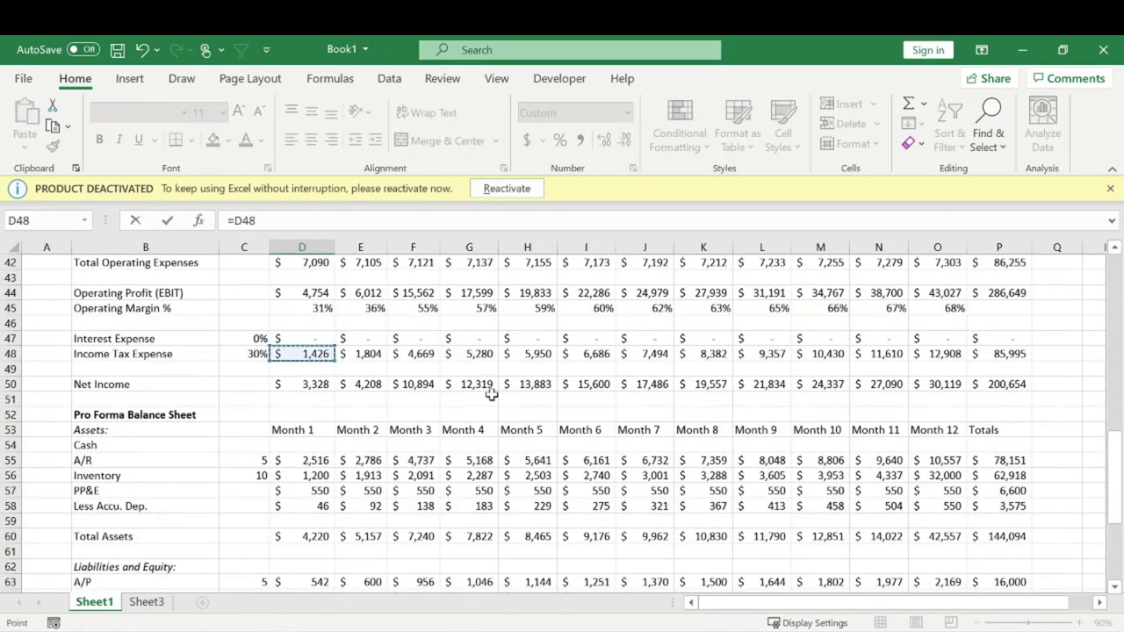
key(Tab)
Step: Make Month 2 Income Tax Payable cumulative with =D67+E48
text(=)
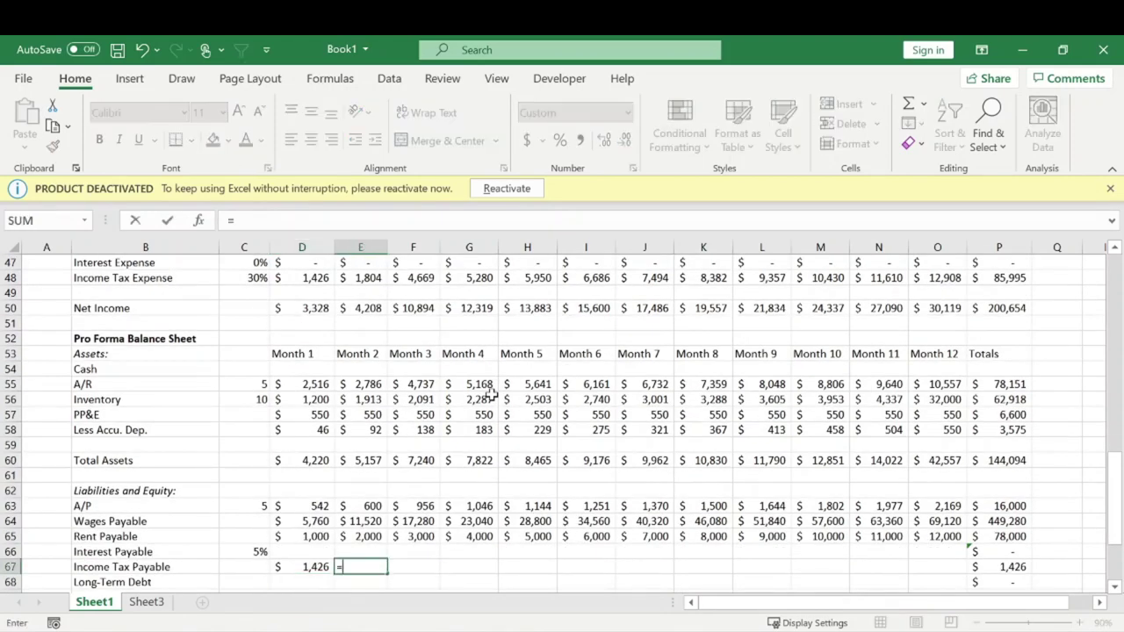
key(Left)
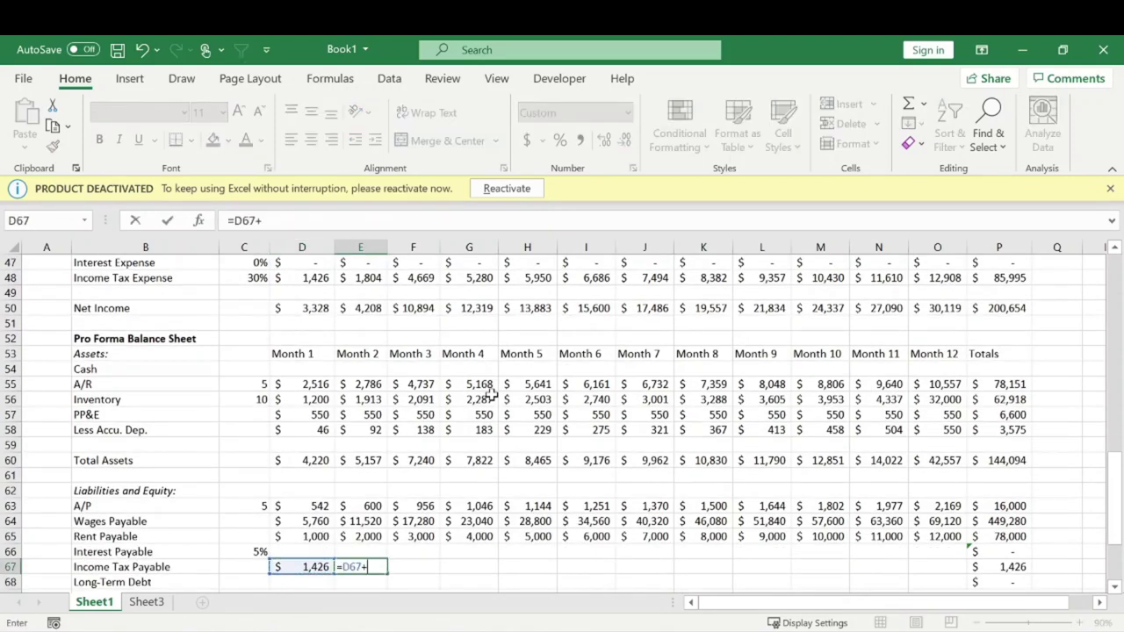
scroll(372, 361, up, 2)
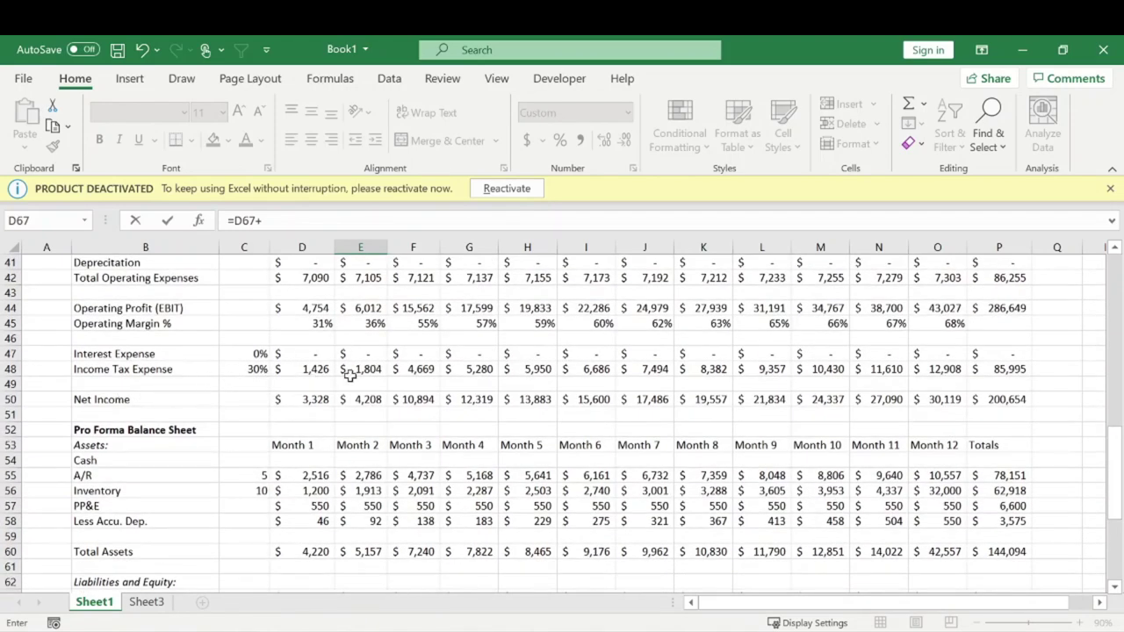
click(372, 371)
key(Return)
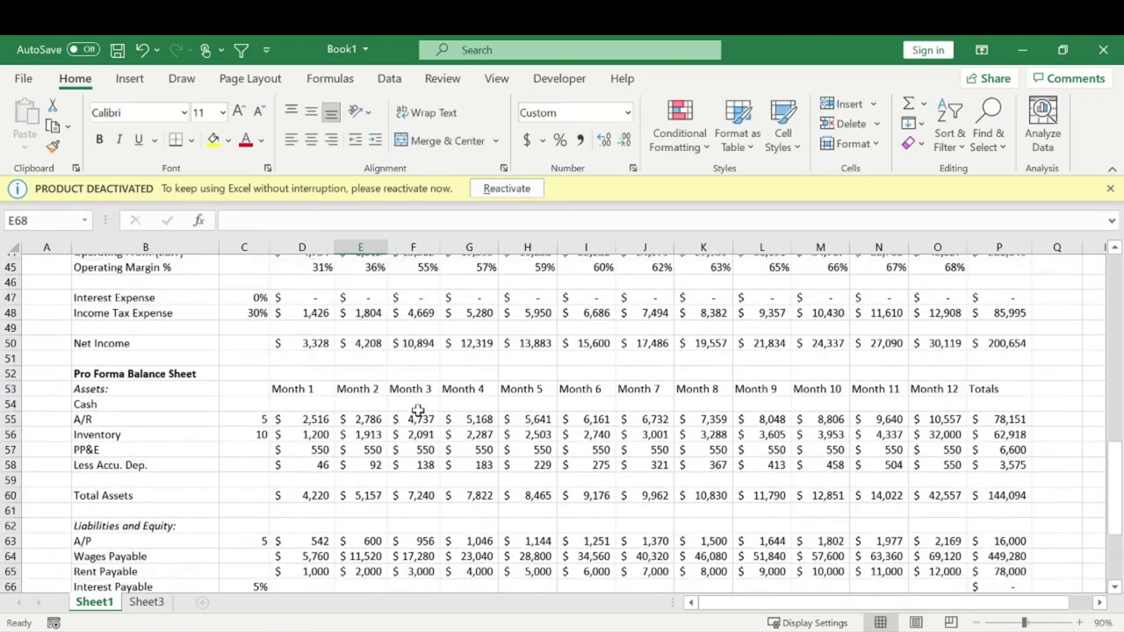
Step: Fill the cumulative tax formula through Month 12, reaching $85,995
click(384, 477)
drag(386, 482, 964, 475)
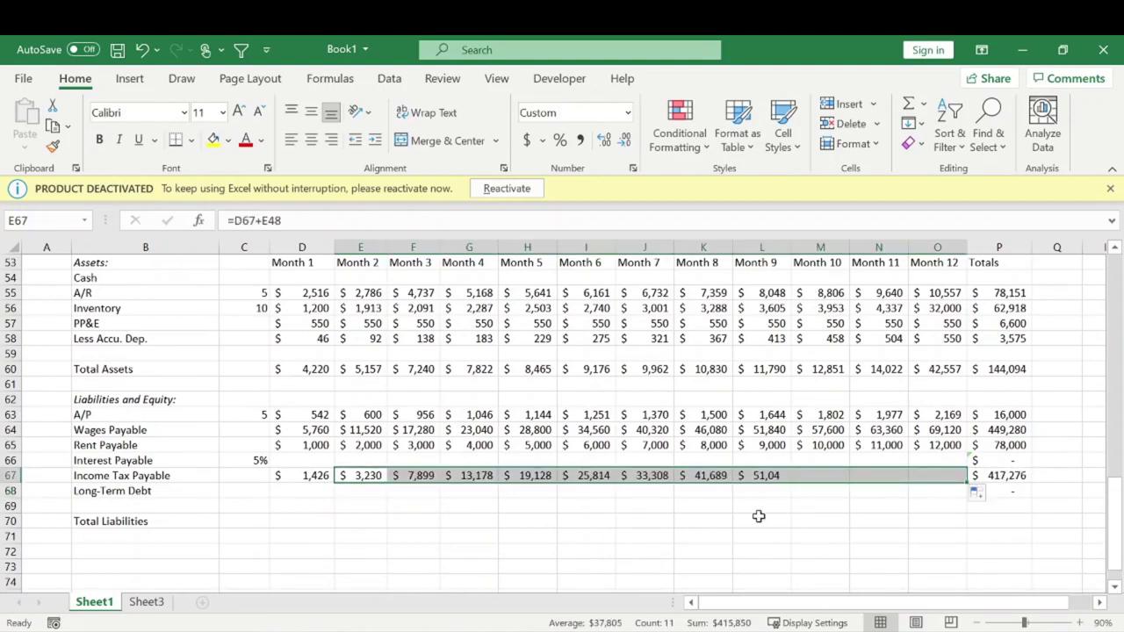
click(886, 502)
scroll(997, 351, up, 1)
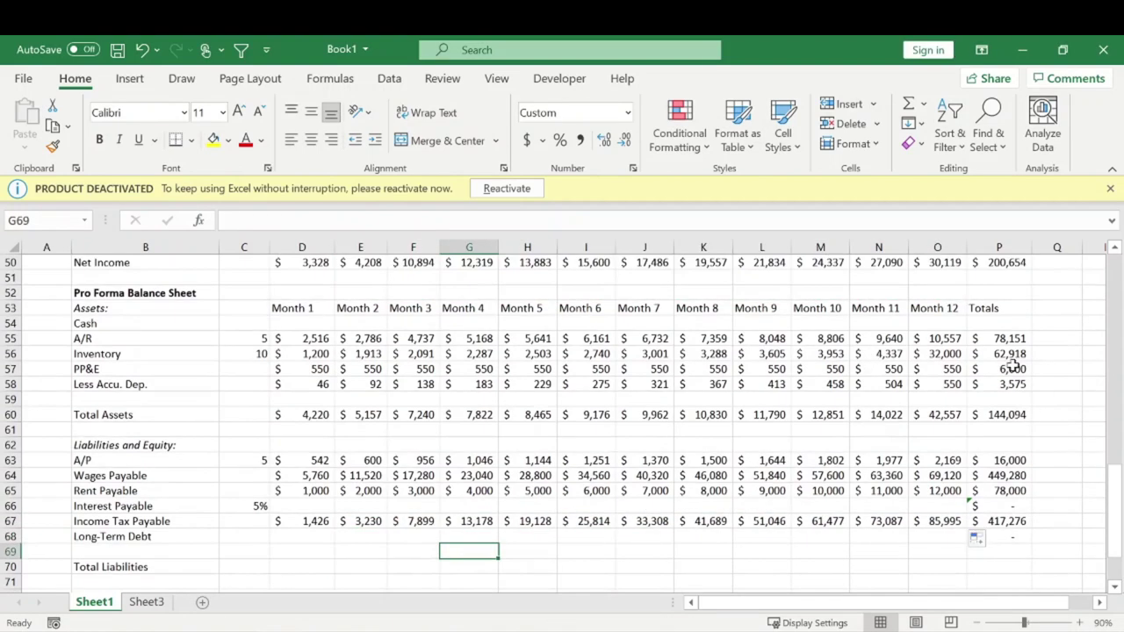
Step: Clear the Totals column P53:P69, including its header
drag(996, 338, 1012, 519)
drag(998, 306, 992, 553)
drag(934, 341, 920, 479)
drag(408, 371, 889, 370)
drag(944, 312, 949, 539)
drag(1014, 309, 1005, 555)
key(Delete)
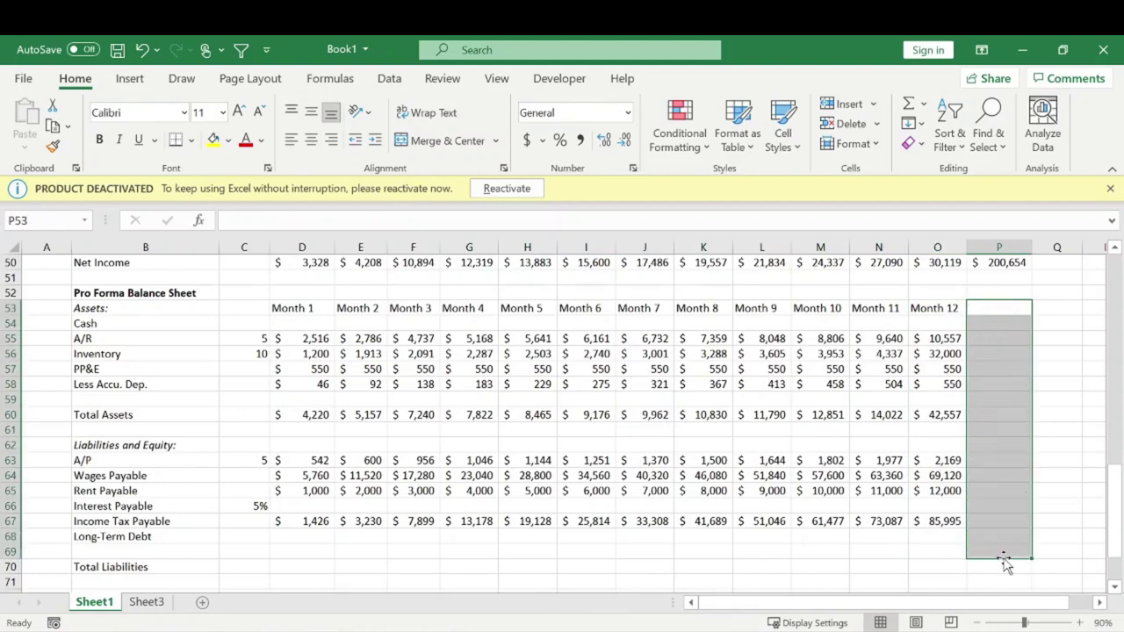
Step: Enter =SUM(D63:D68) as Month 1 Total Liabilities, giving $8,728
click(830, 520)
scroll(795, 544, down, 2)
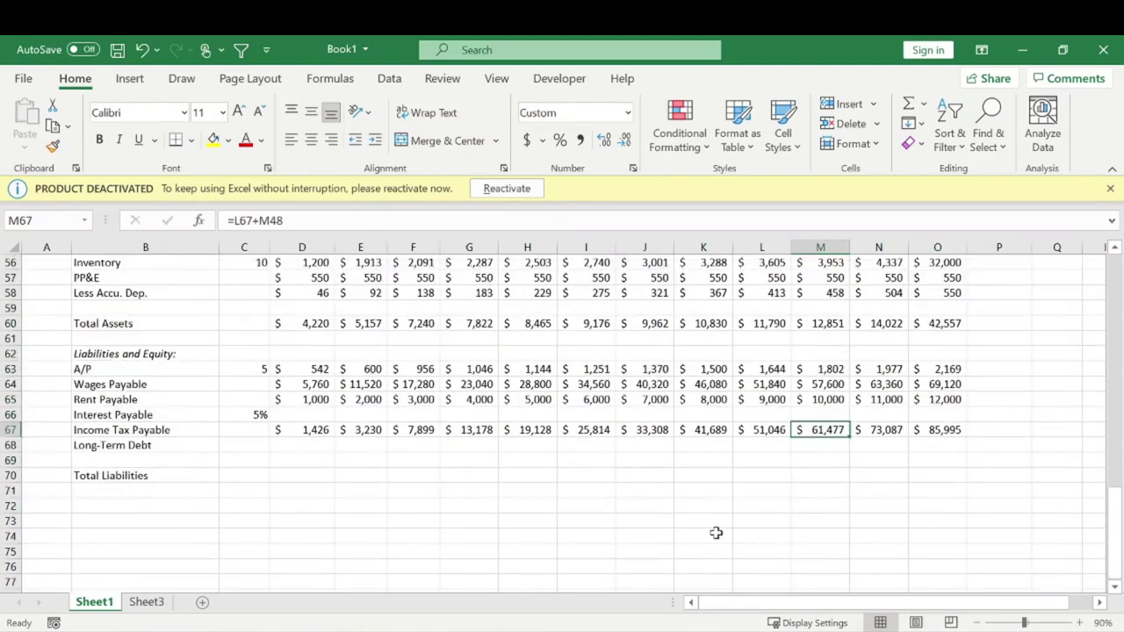
click(305, 446)
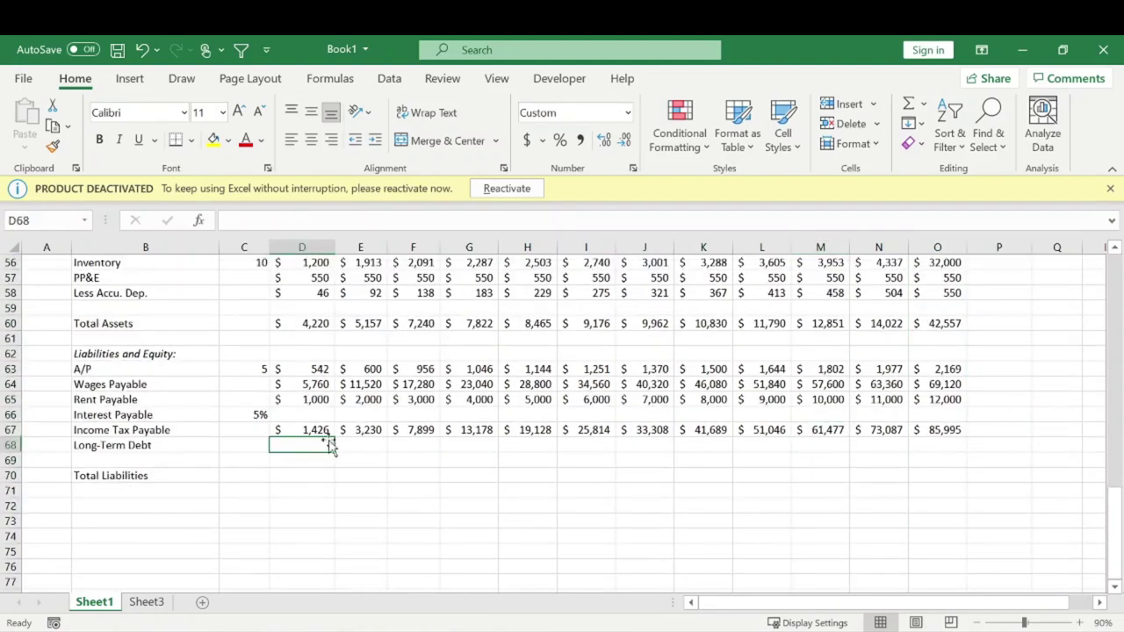
click(331, 474)
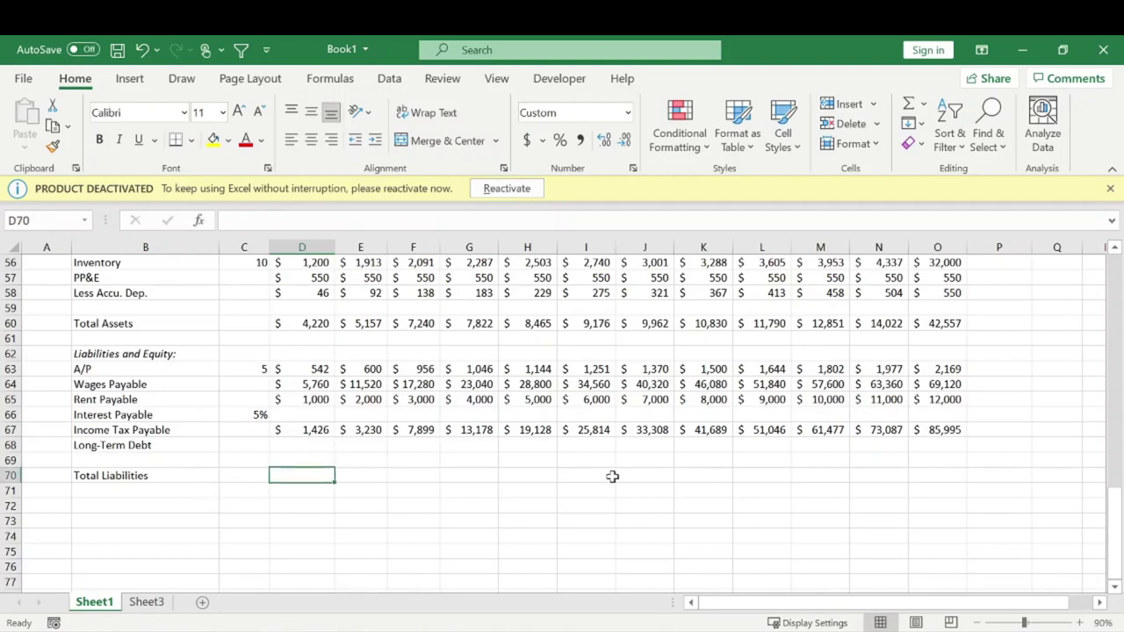
text(=SUM()
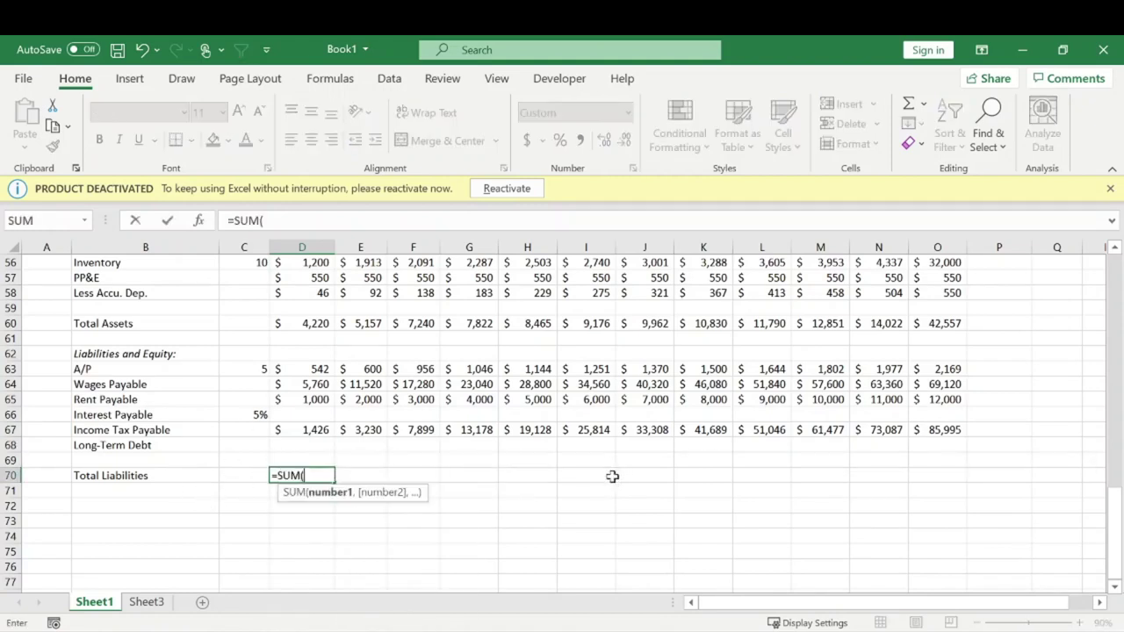
drag(301, 372, 295, 449)
key(Return)
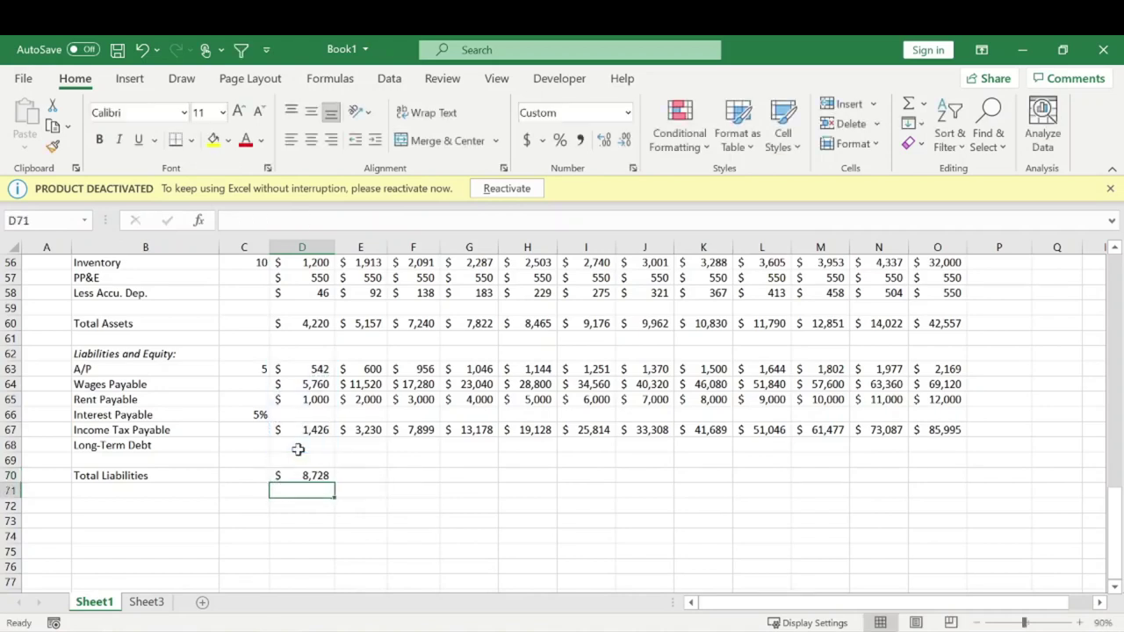
Step: Fill Total Liabilities across to Month 12, reaching $169,283
click(319, 475)
drag(335, 482, 919, 483)
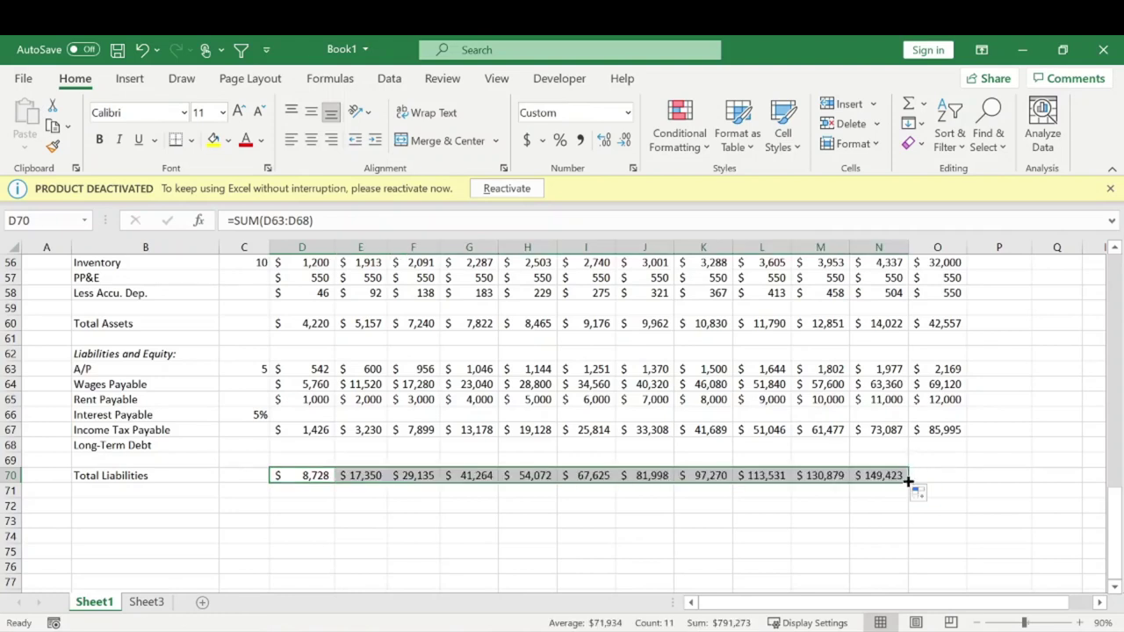
click(1011, 430)
click(175, 507)
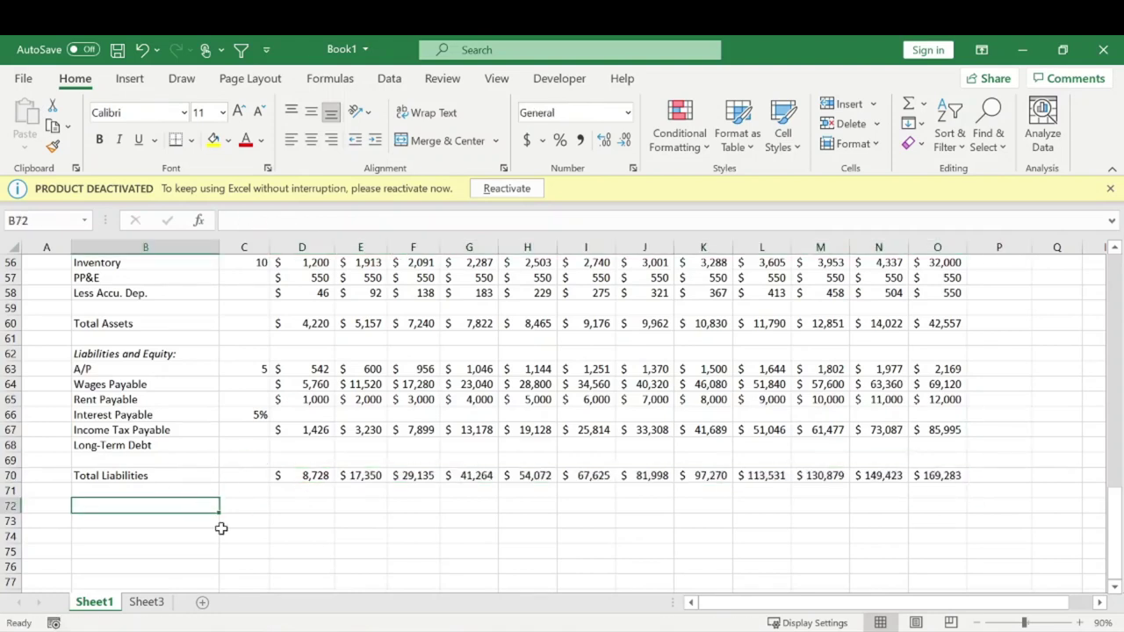
Step: Label B72, B73 and B75 as Paid-in Capital, R/E and Total Equity
text(Paid)
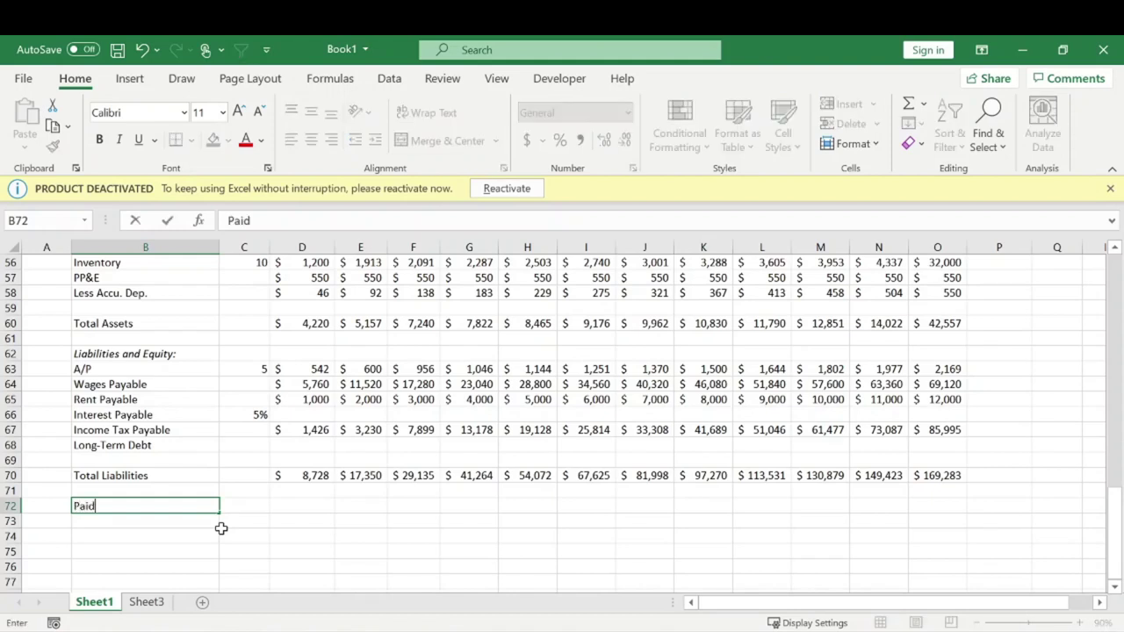
text(-in Capital)
key(Return)
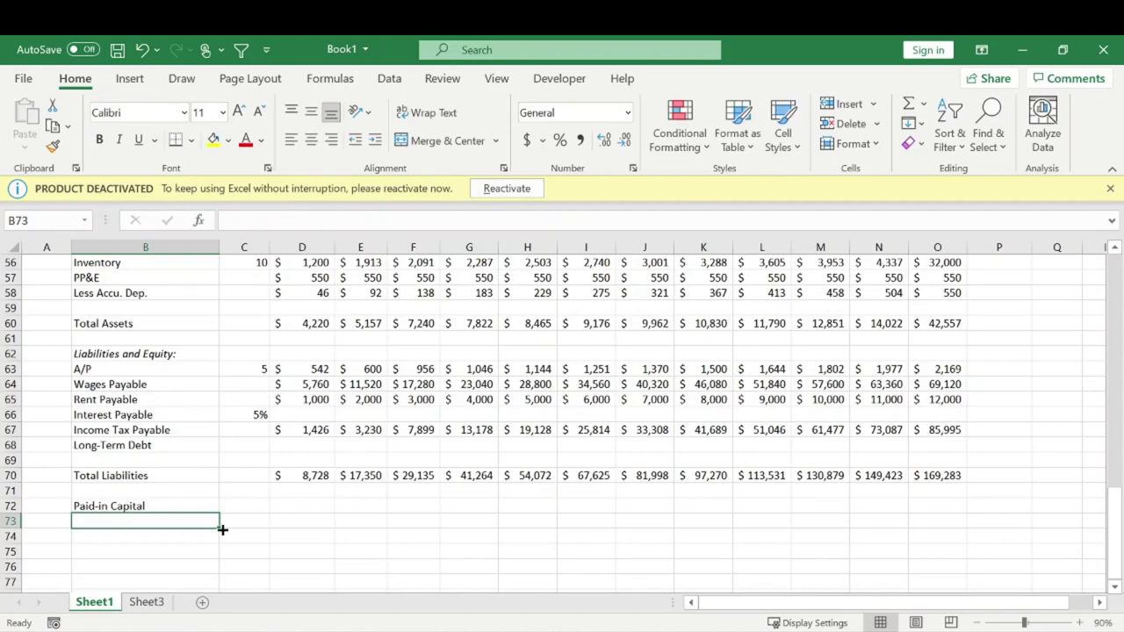
text(R/E)
key(Up)
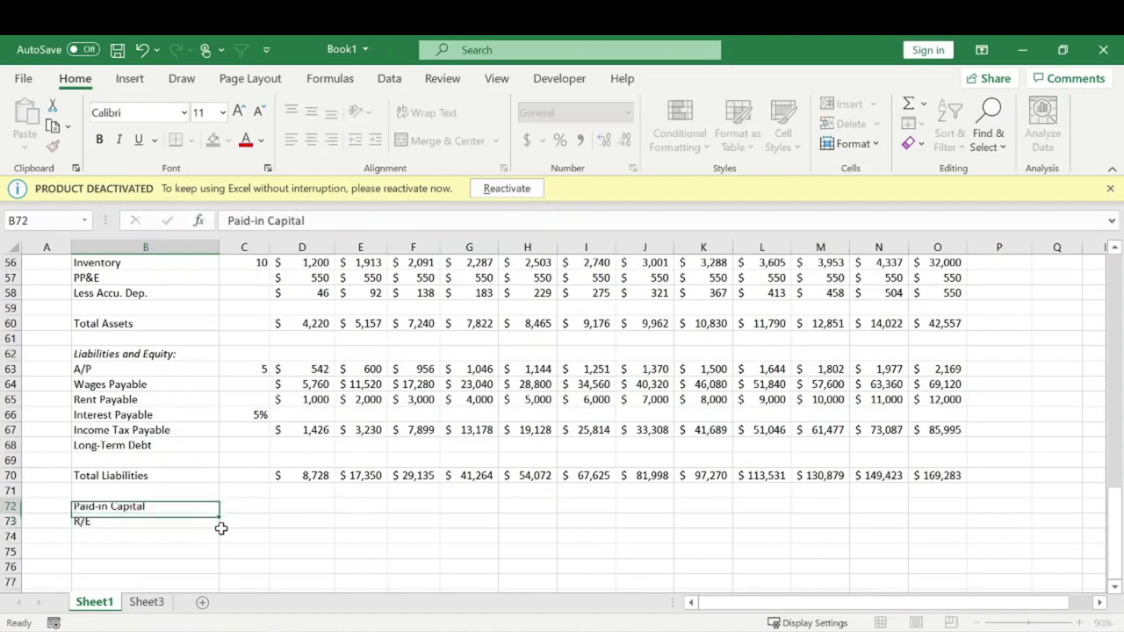
key(Down)
key(Down)
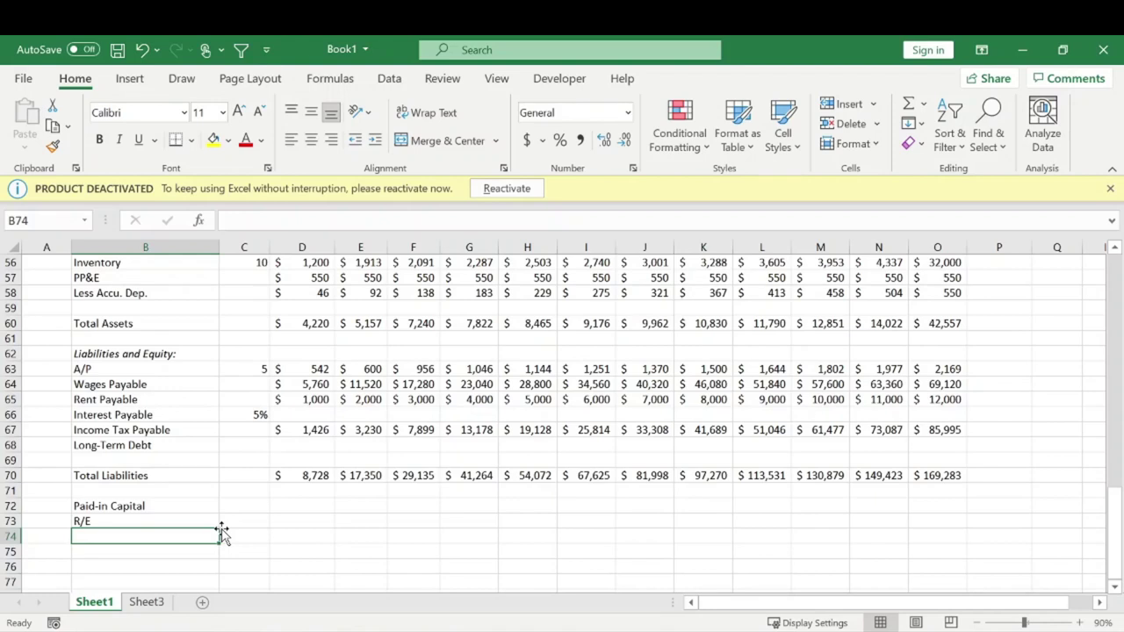
text(T)
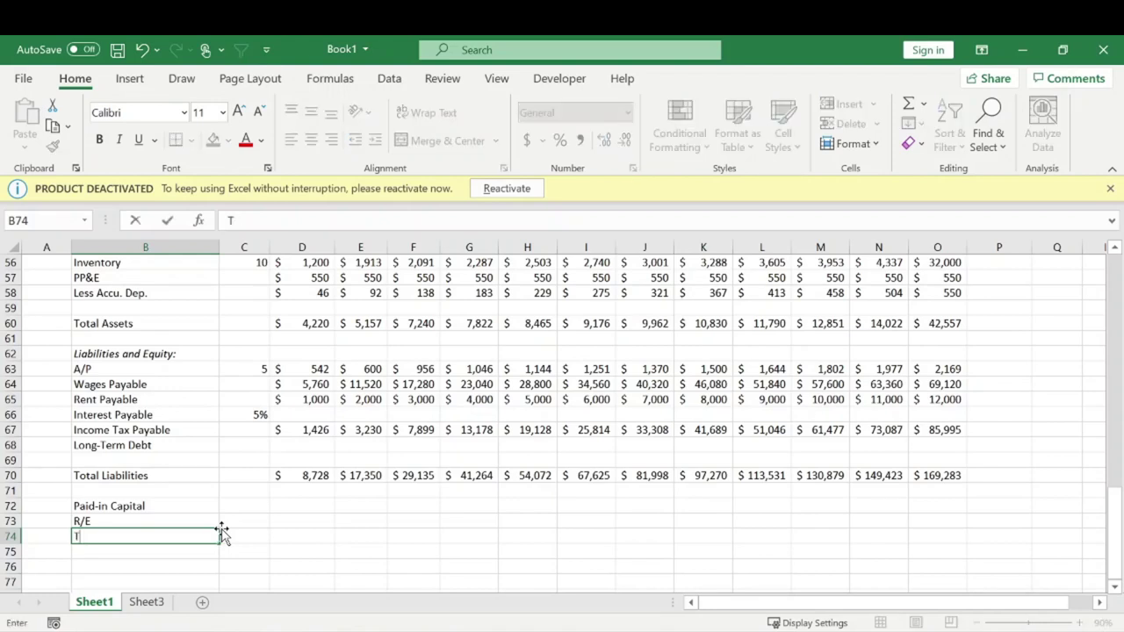
key(Return)
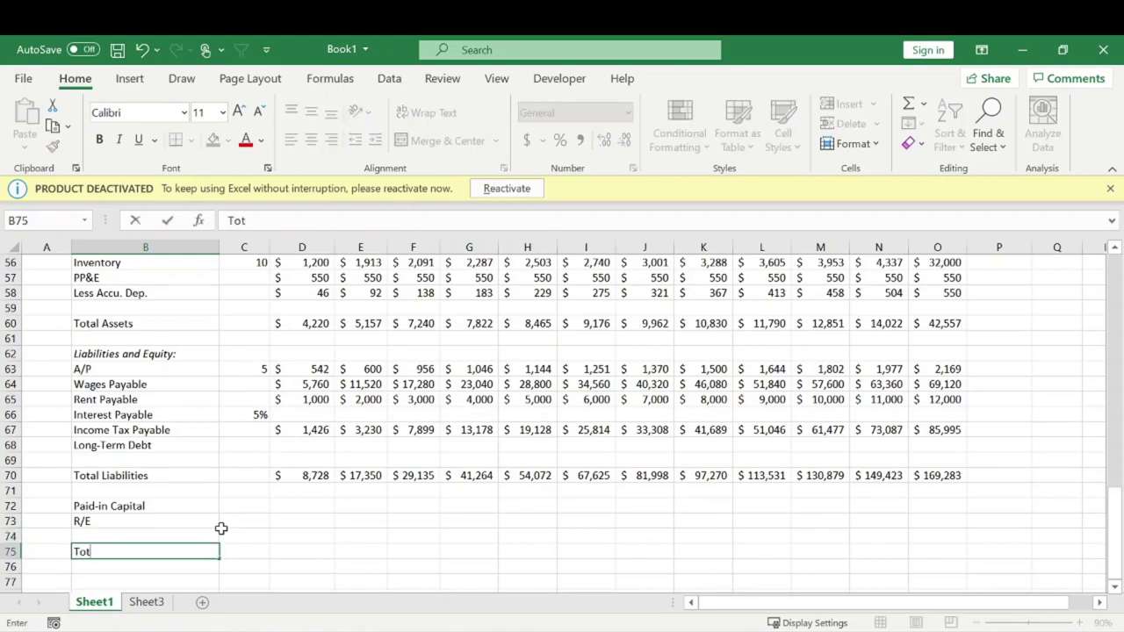
text(ty)
key(Return)
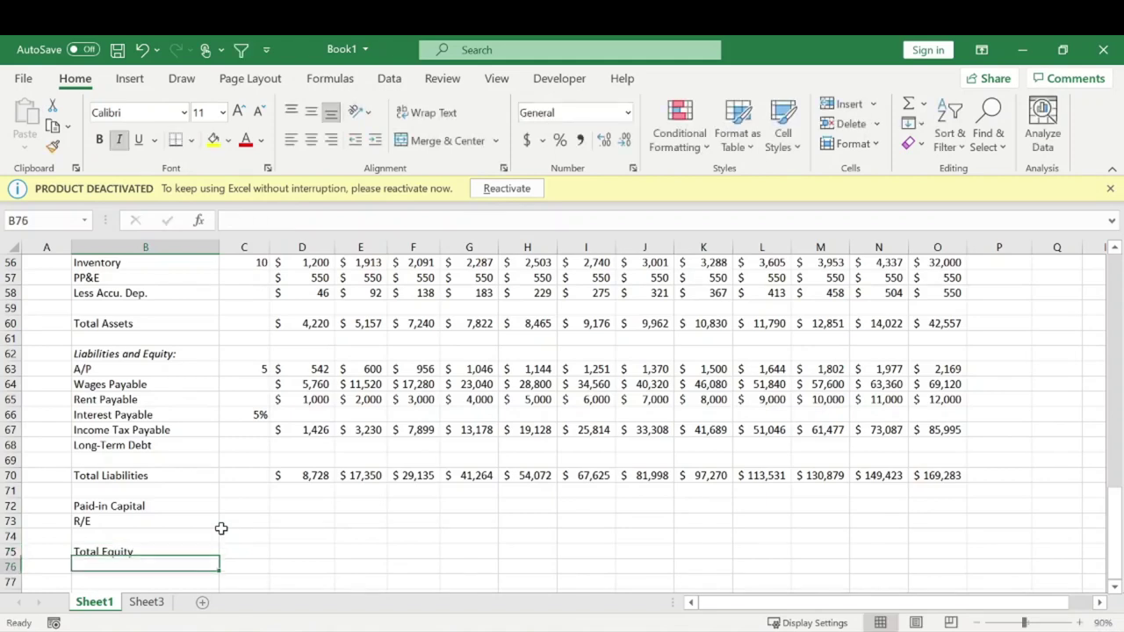
click(299, 505)
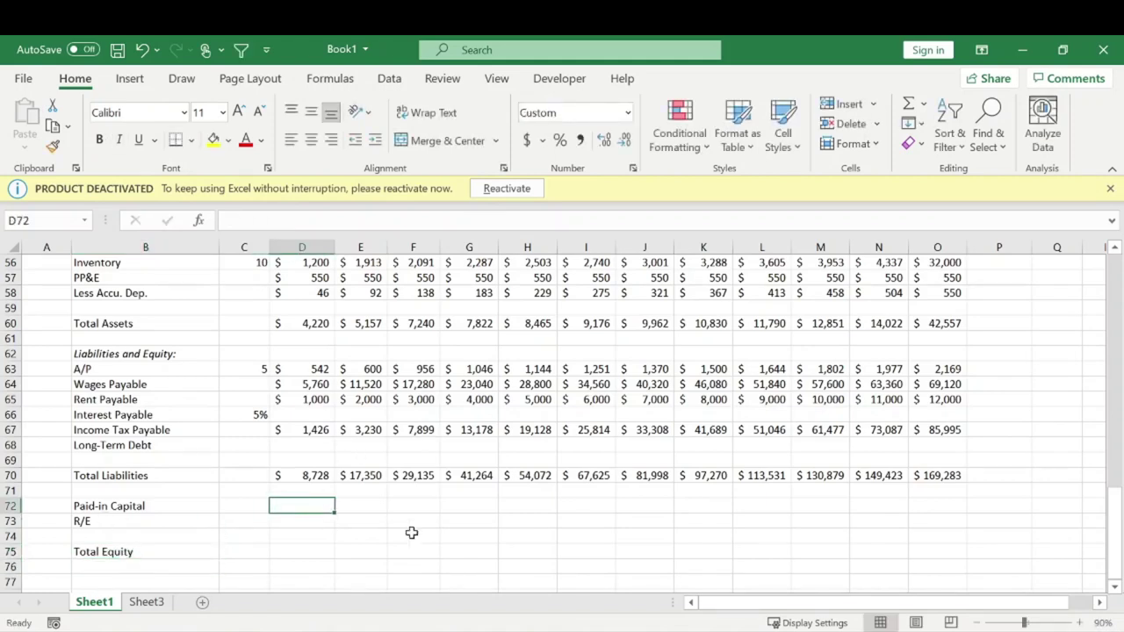
Step: Enter 0 Paid-in Capital for Month 1 and copy it across all twelve months
text(0)
key(Return)
click(326, 505)
drag(333, 513, 958, 506)
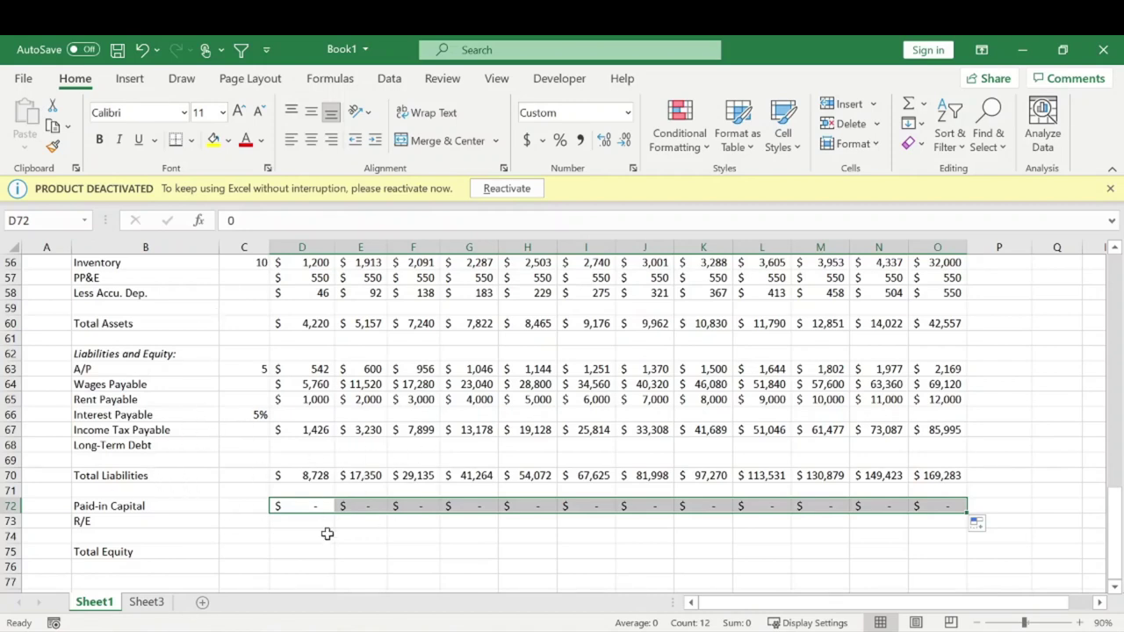
Step: Set Month 1 R/E to Month 1 net income (=D50)
double_click(298, 522)
text(=)
scroll(322, 474, up, 5)
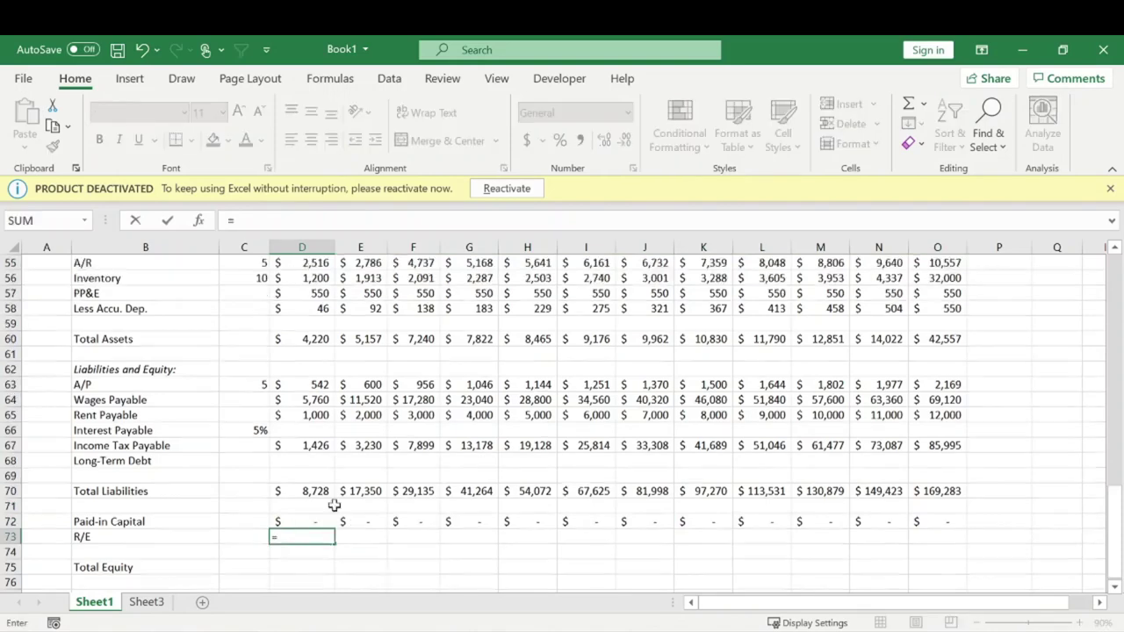
scroll(323, 419, down, 1)
click(321, 355)
key(Return)
Step: Make Month 2 R/E the prior R/E plus Month 2 net income (=D73+E50)
scroll(500, 422, down, 5)
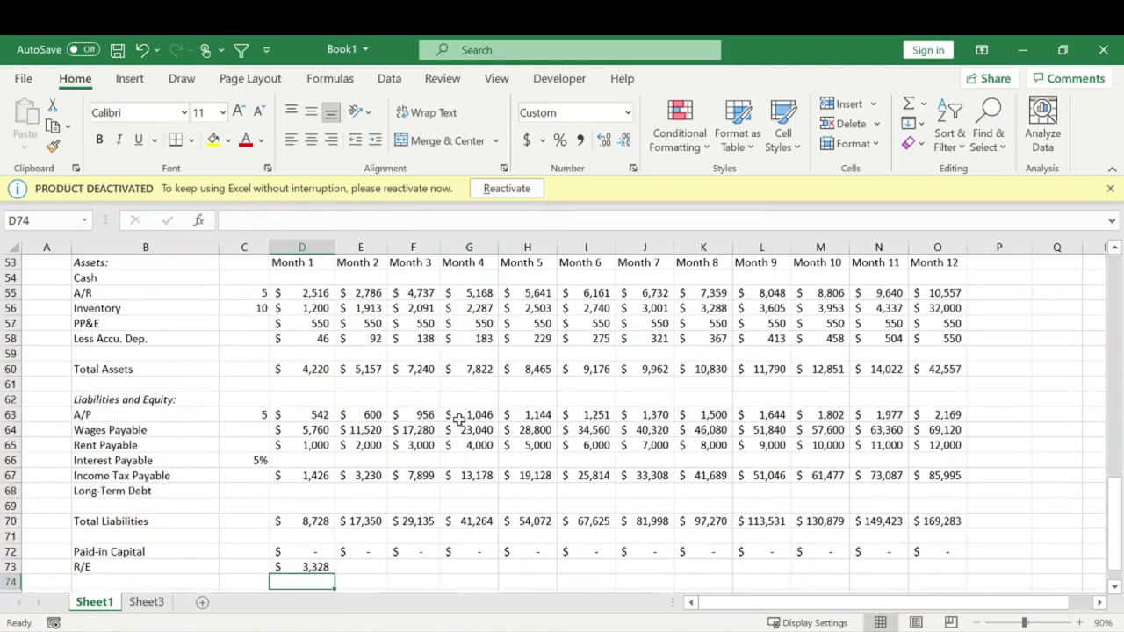
click(360, 472)
text(=)
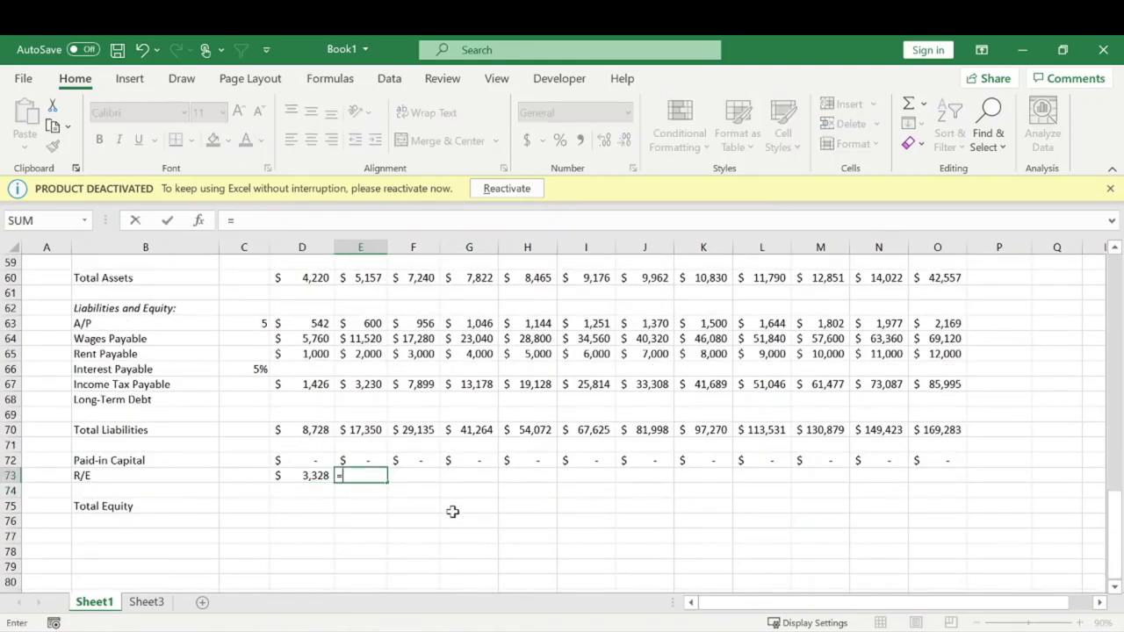
key(Left)
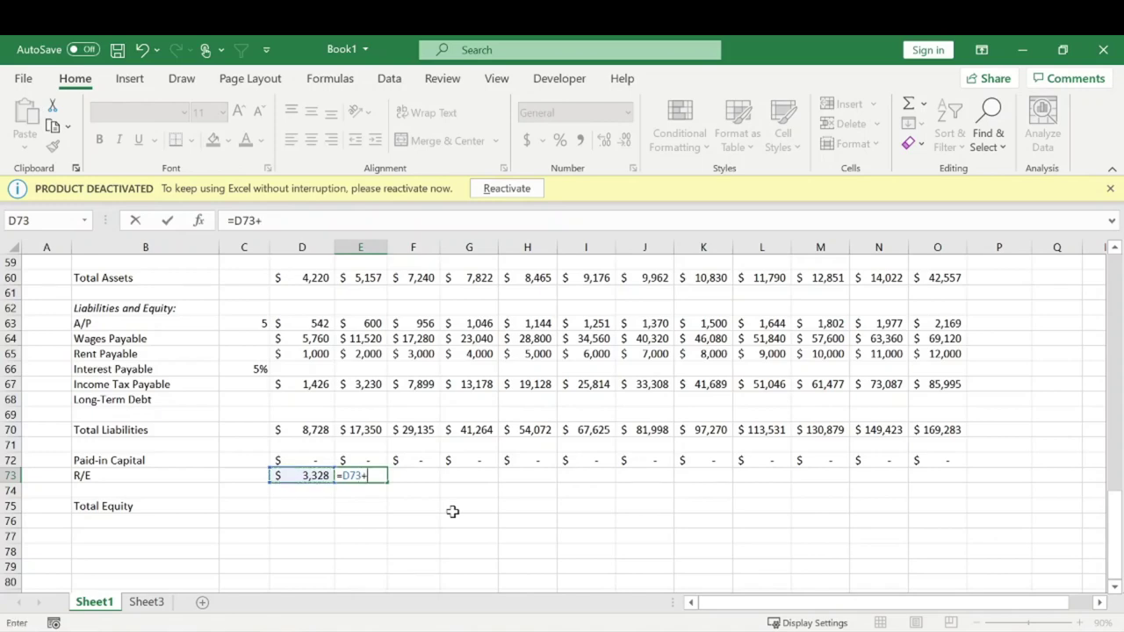
text(+)
scroll(412, 483, up, 5)
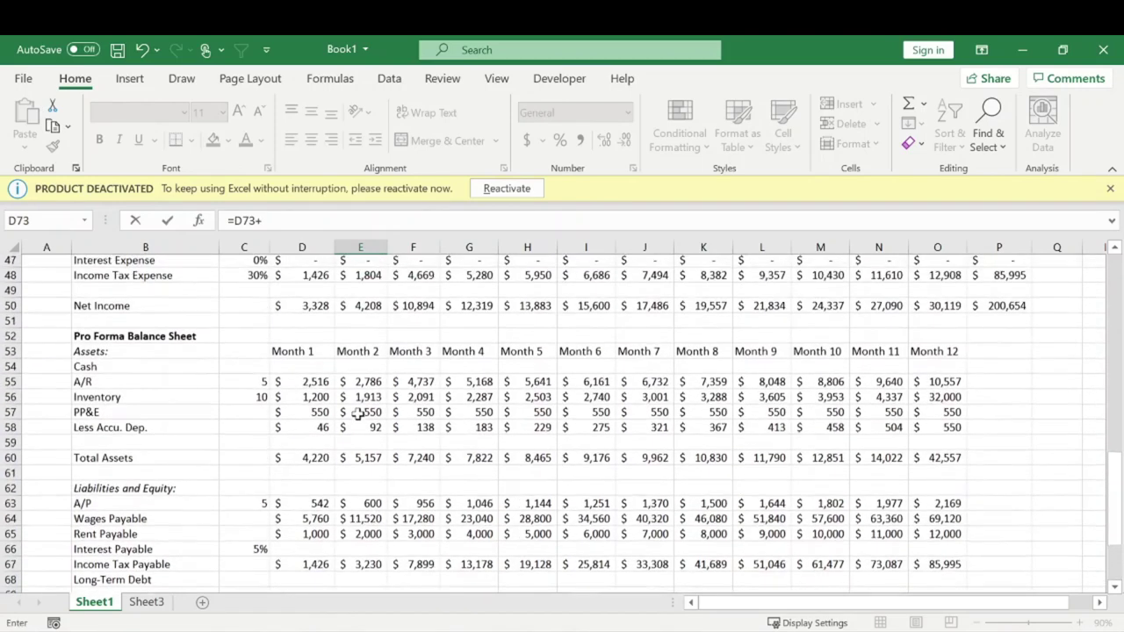
click(373, 353)
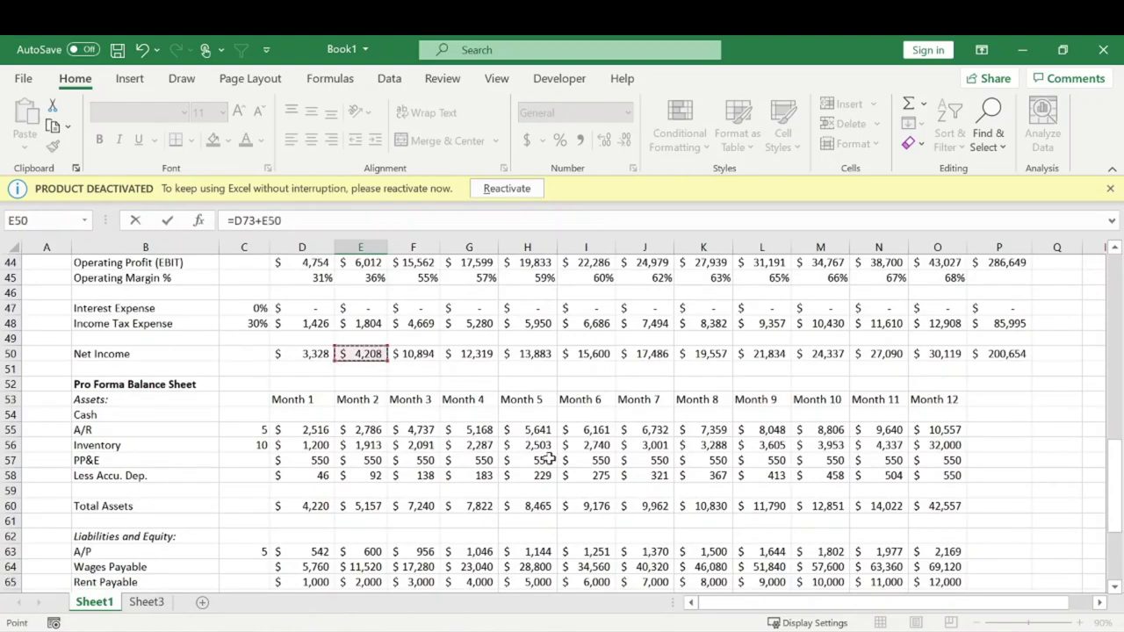
key(Return)
Step: Fill the R/E formula across to Month 12, reaching $200,654
scroll(549, 458, down, 1)
click(372, 522)
drag(388, 529, 938, 520)
click(998, 415)
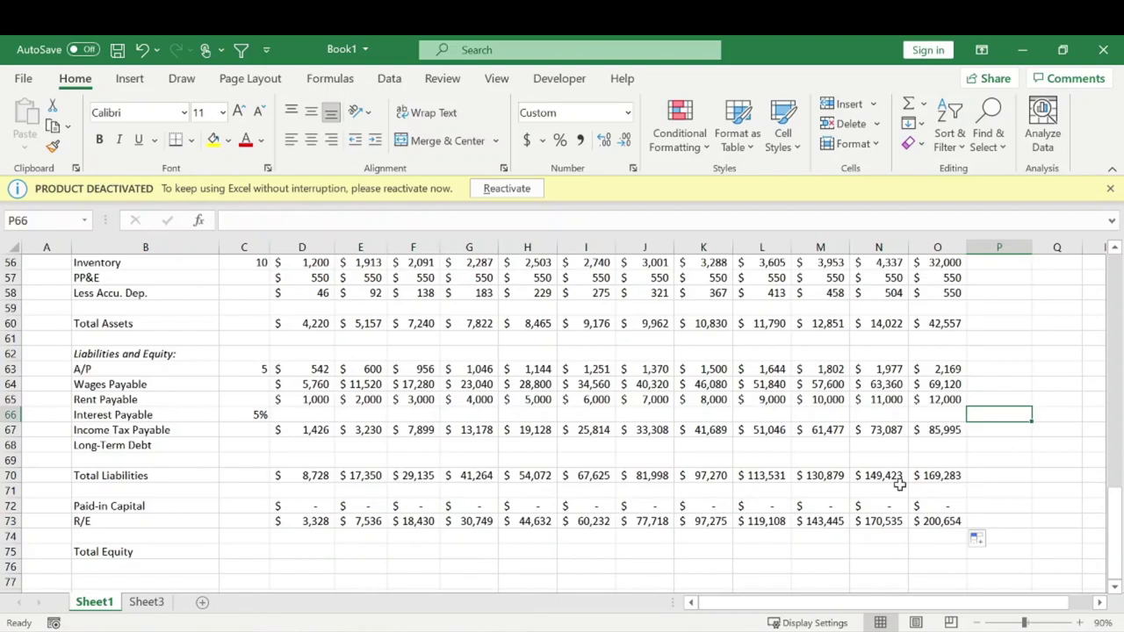
scroll(682, 551, down, 2)
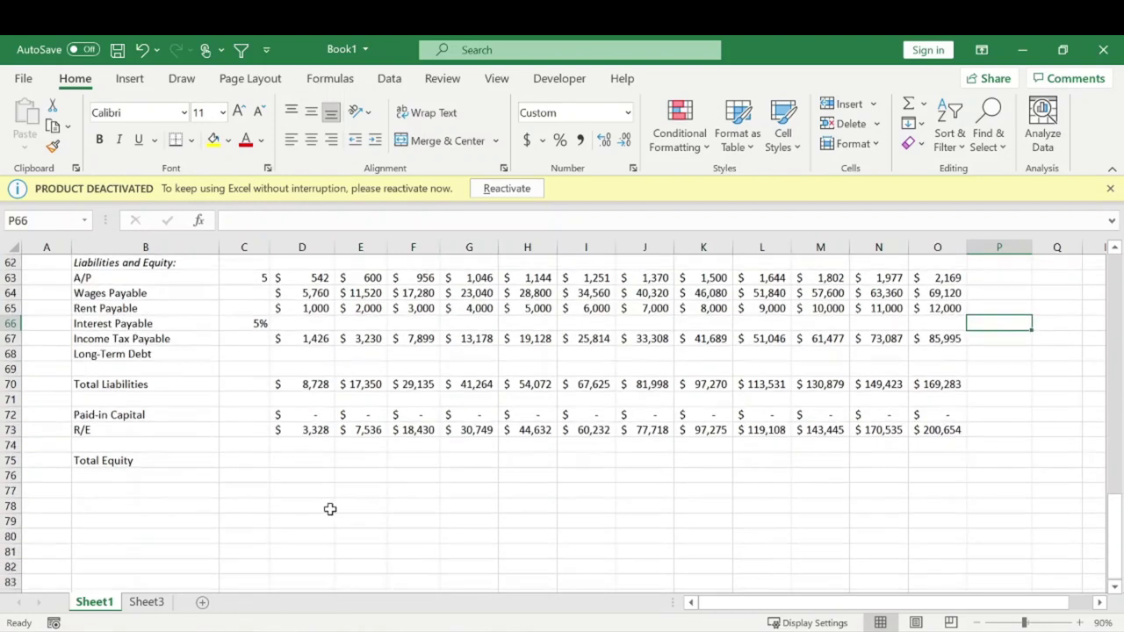
Step: Enter =SUM(D72:D73) as Month 1 Total Equity, giving $3,328
click(311, 464)
text(=sum)
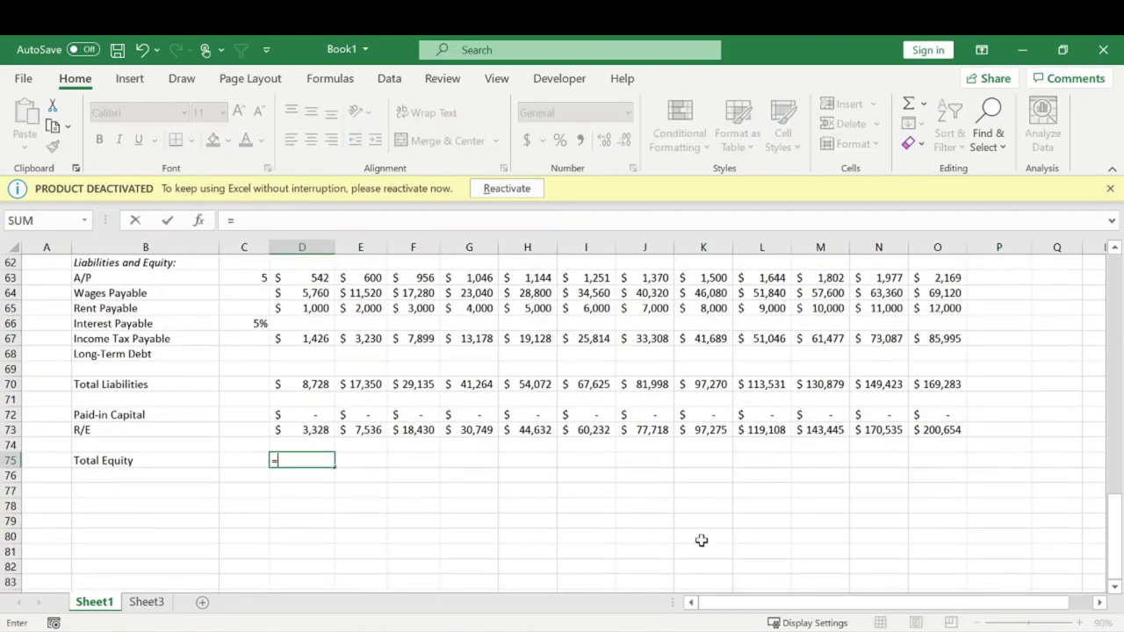
key(Tab)
key(Left)
key(F2)
key(BackSpace)
key(BackSpace)
key(Tab)
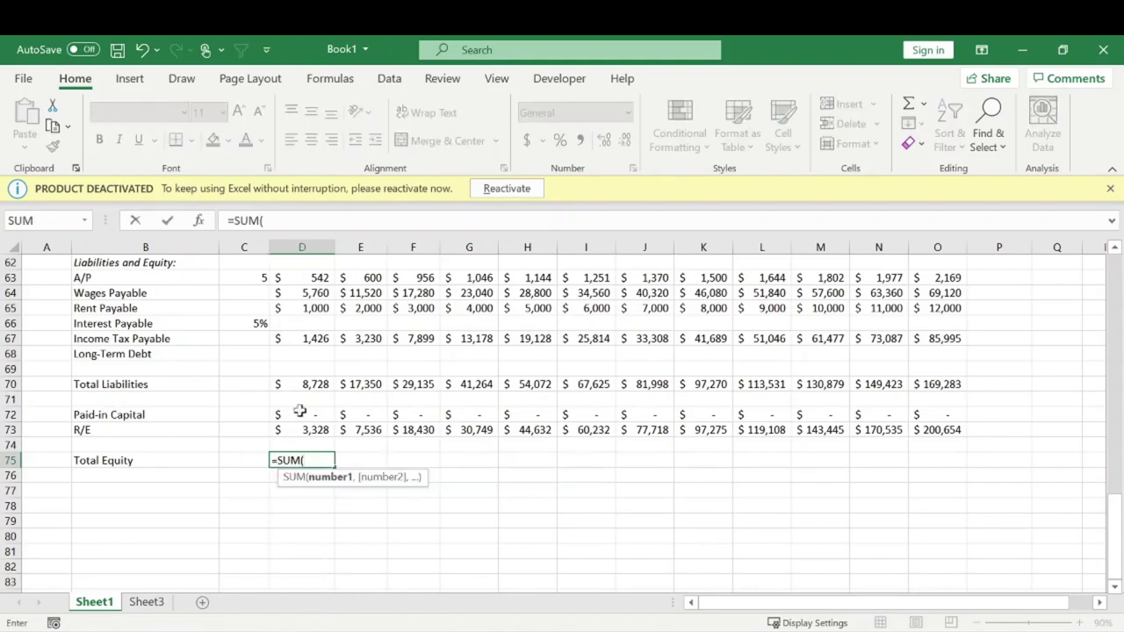
drag(298, 417, 301, 429)
key(Return)
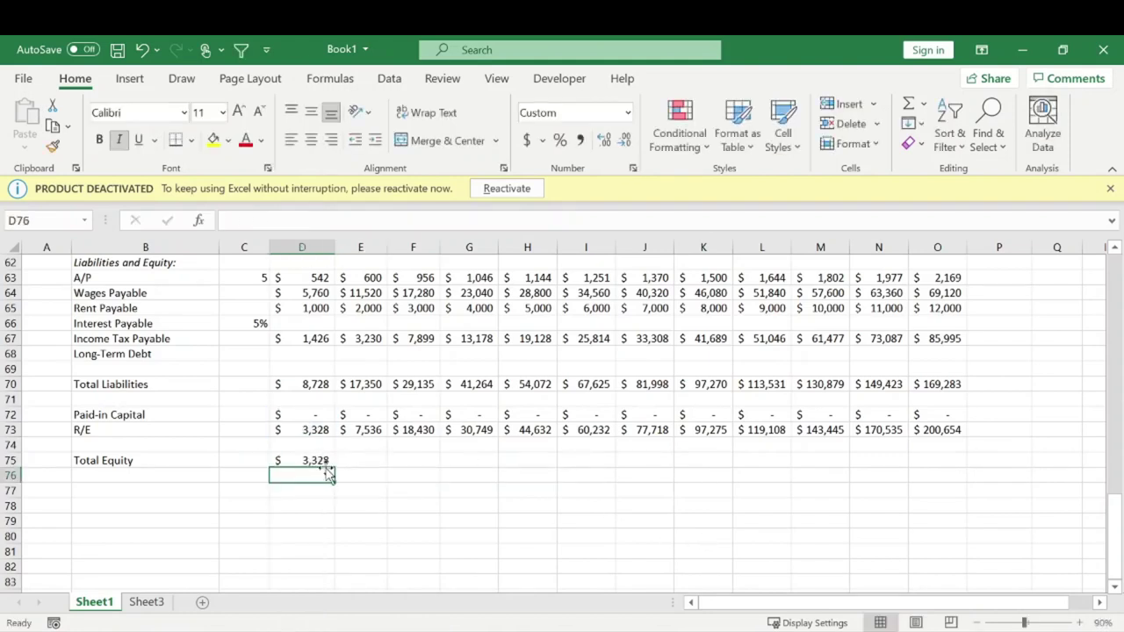
Step: Fill Total Equity across to Month 12, reaching $200,654
click(325, 462)
drag(333, 467, 963, 462)
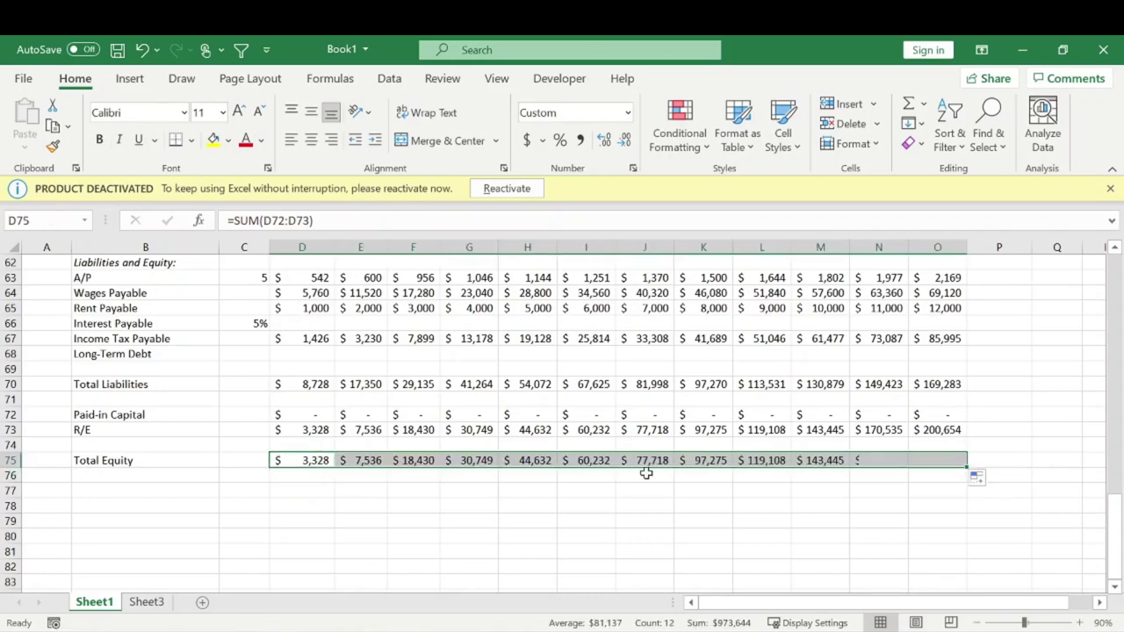
click(253, 504)
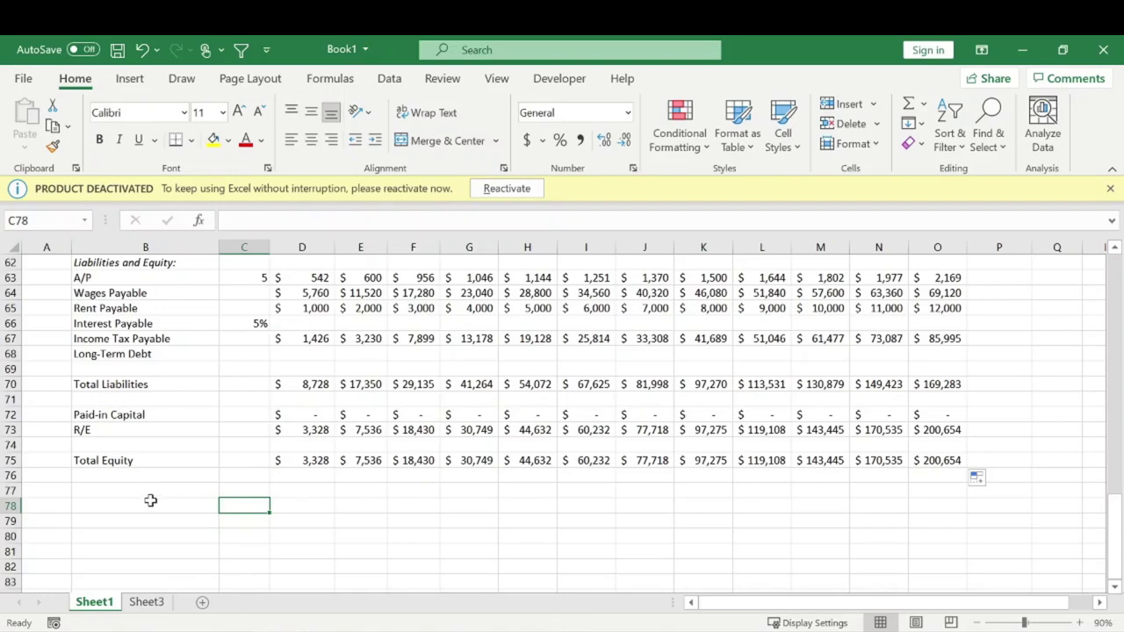
click(134, 492)
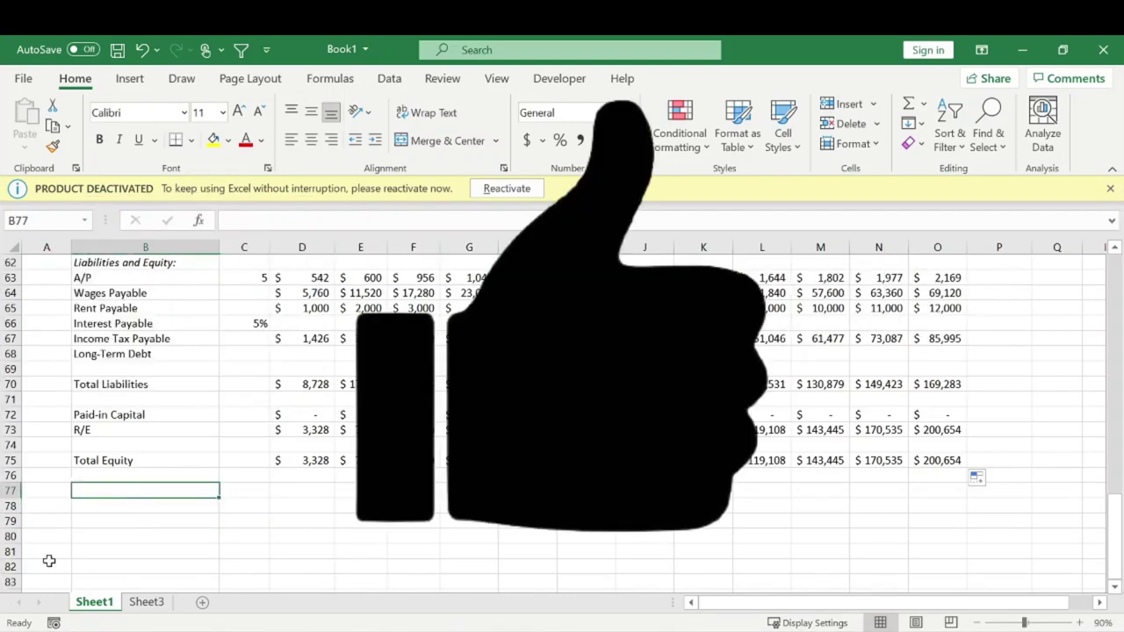
scroll(281, 490, down, 1)
scroll(288, 485, up, 7)
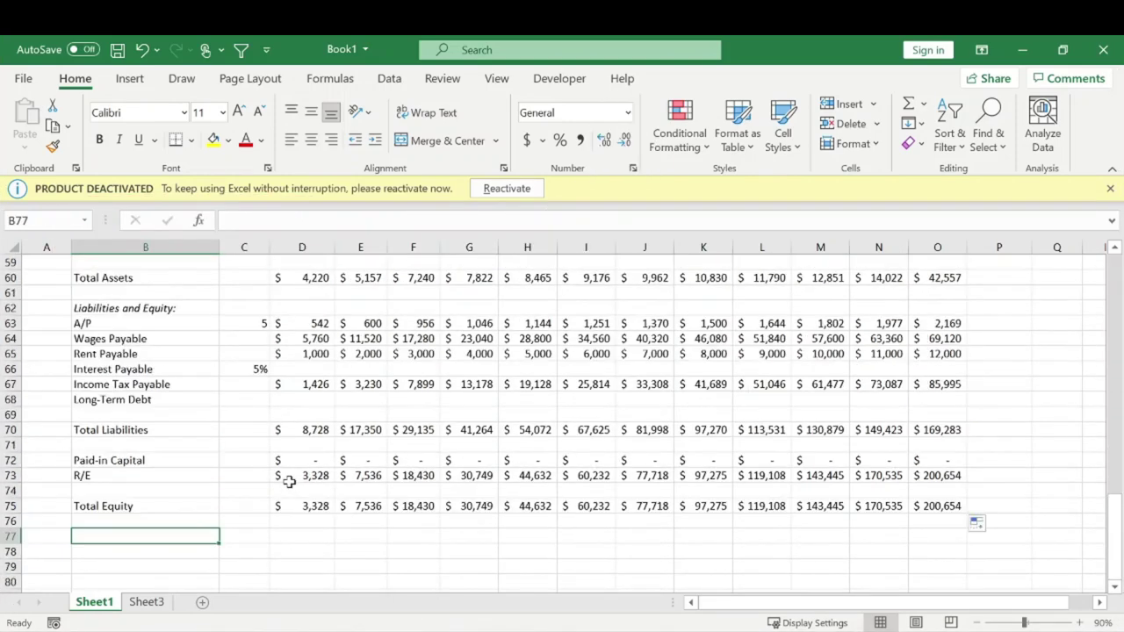
Step: Label B77 'Total Liabilities and Equity'
scroll(213, 422, down, 5)
text(Total Liabiliti)
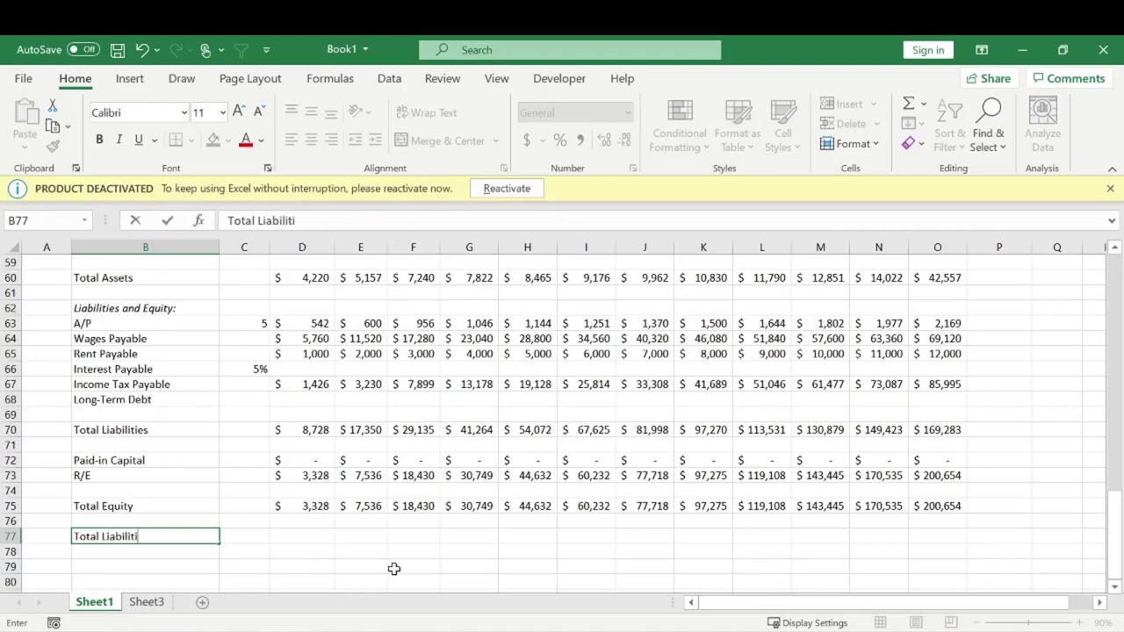
text(es and Equity')
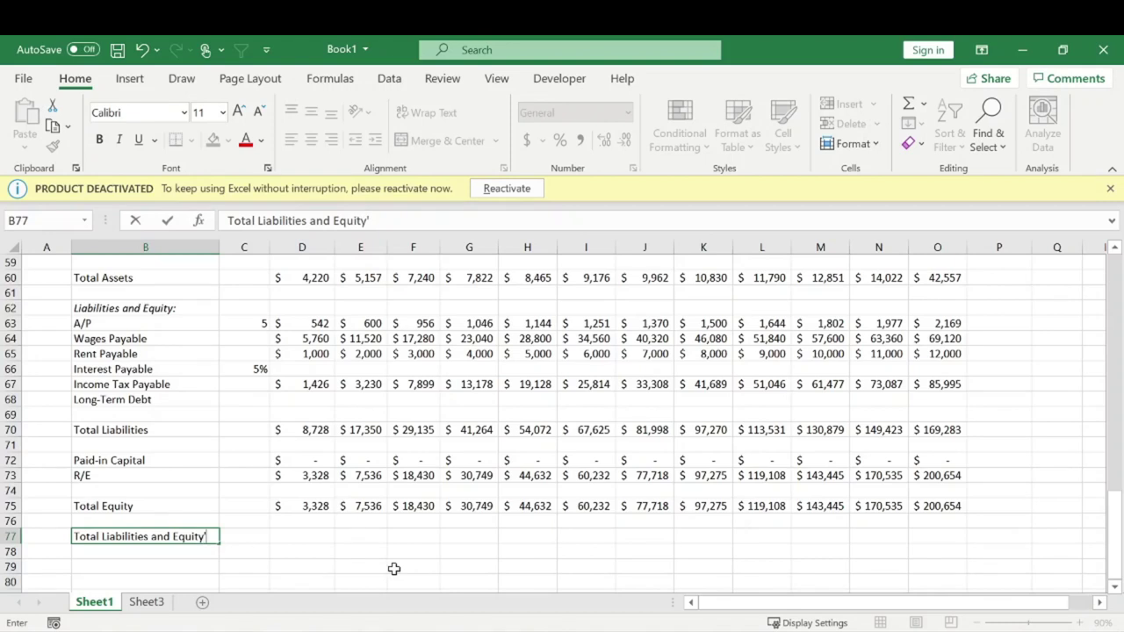
key(Return)
Step: Set Month 1 Total Liabilities and Equity to =D75+D70, giving $12,056
key(Up)
key(Right)
key(Right)
text(=)
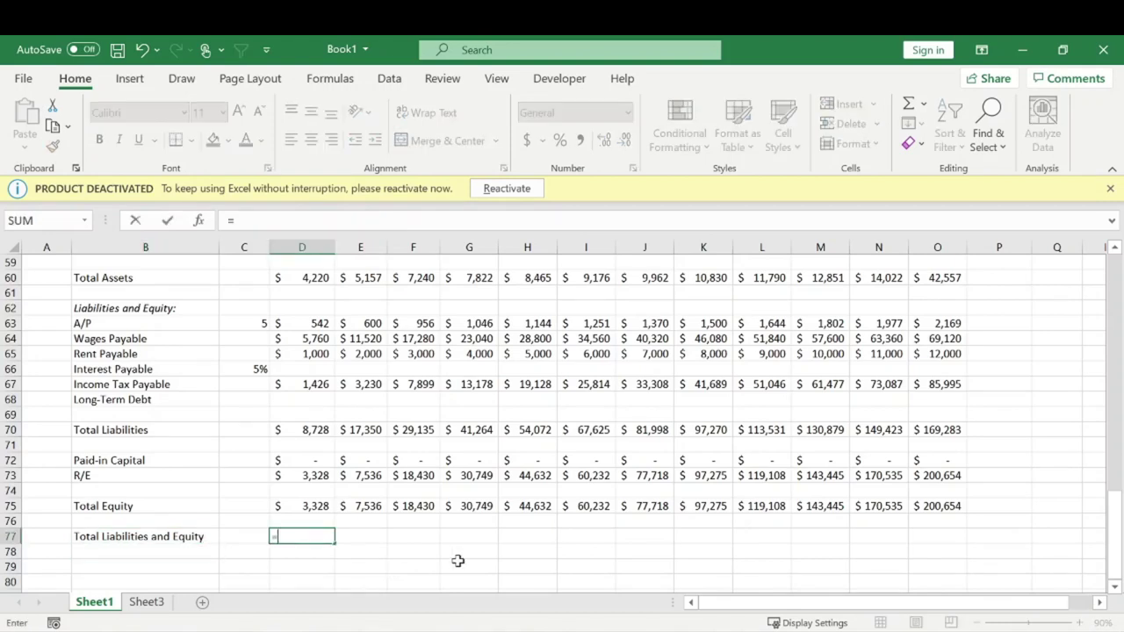
key(Up)
key(Up)
text(+)
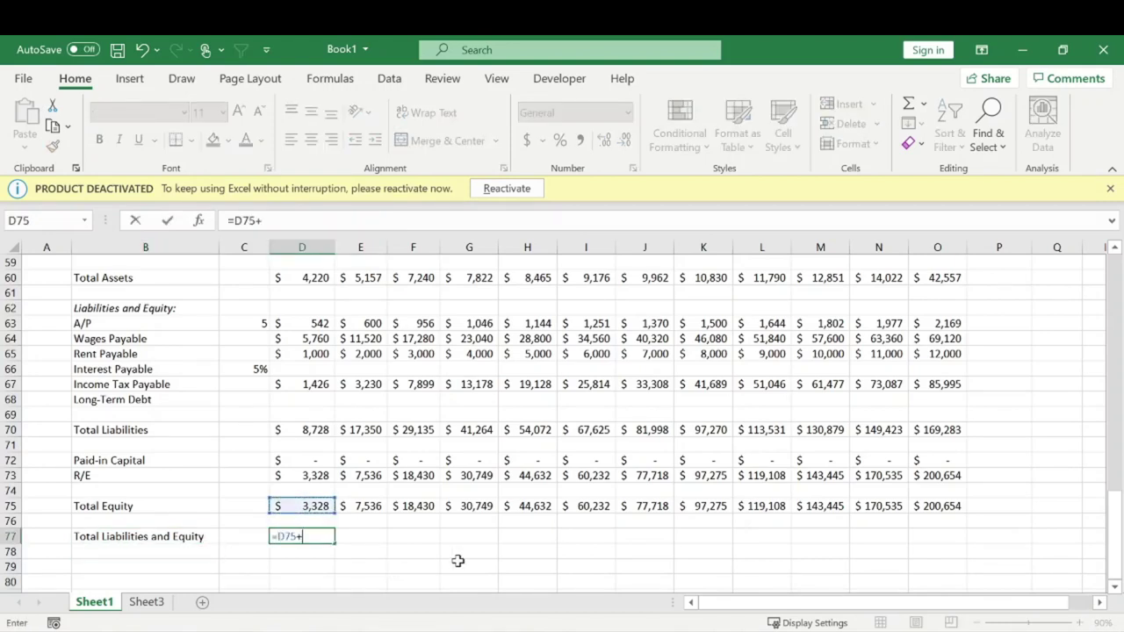
click(292, 429)
key(Return)
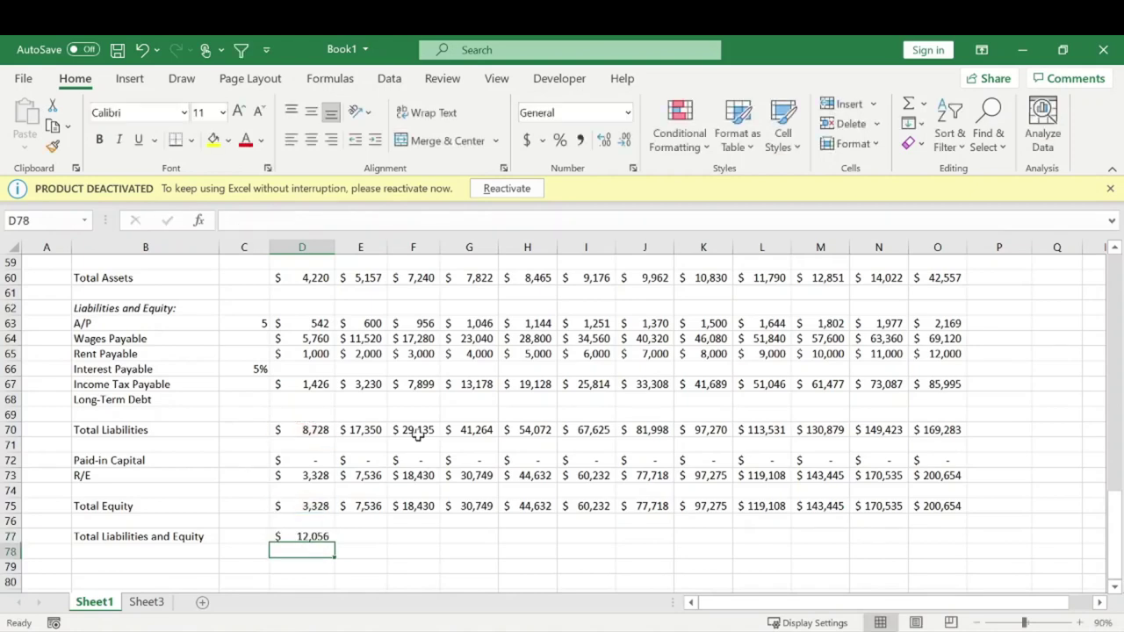
Step: Fill the total across to Month 12 ($369,938) and select Total Assets D60:O60 to compare
scroll(333, 490, down, 1)
click(331, 492)
drag(334, 497, 949, 499)
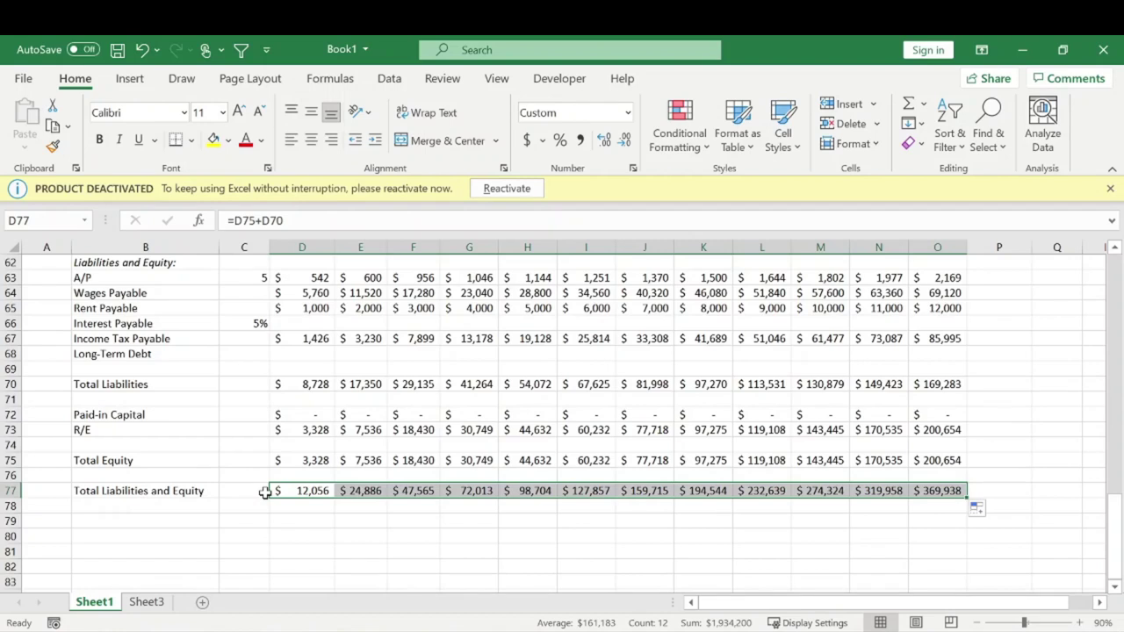
scroll(349, 476, up, 1)
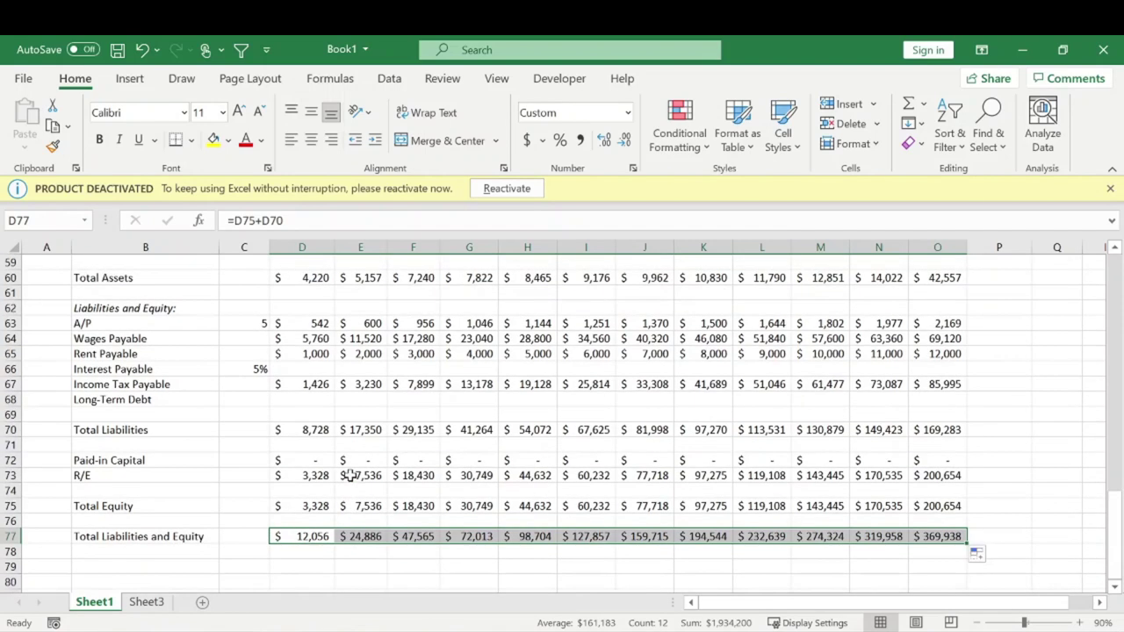
drag(314, 277, 936, 278)
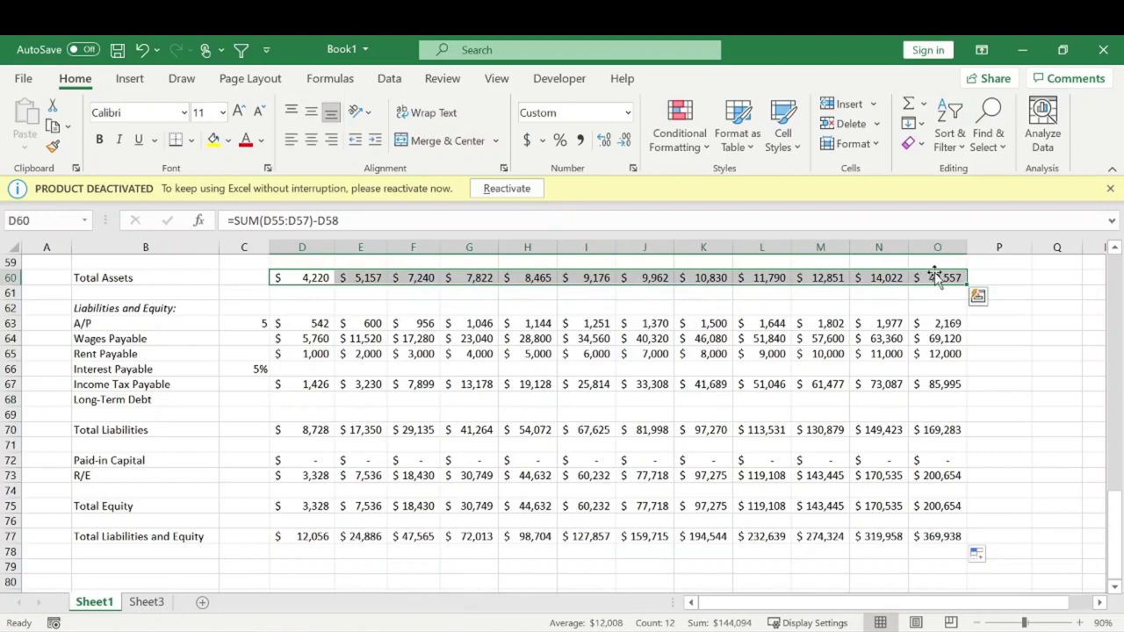
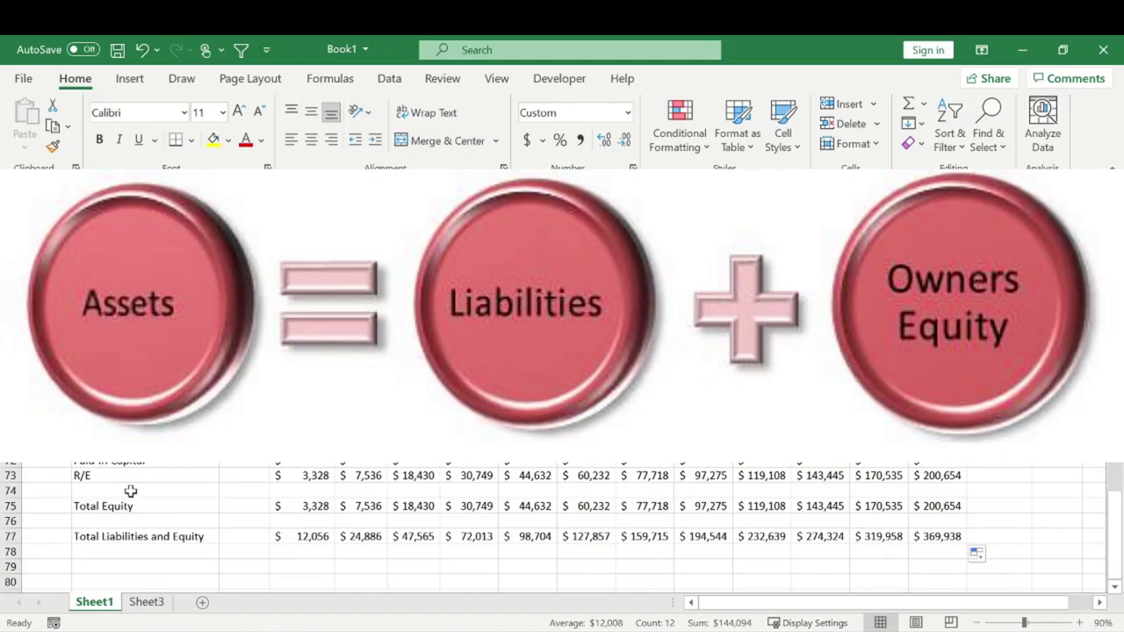
Step: Review the totals, the Cash and A/R rows, and the empty Long-Term Debt row
click(129, 536)
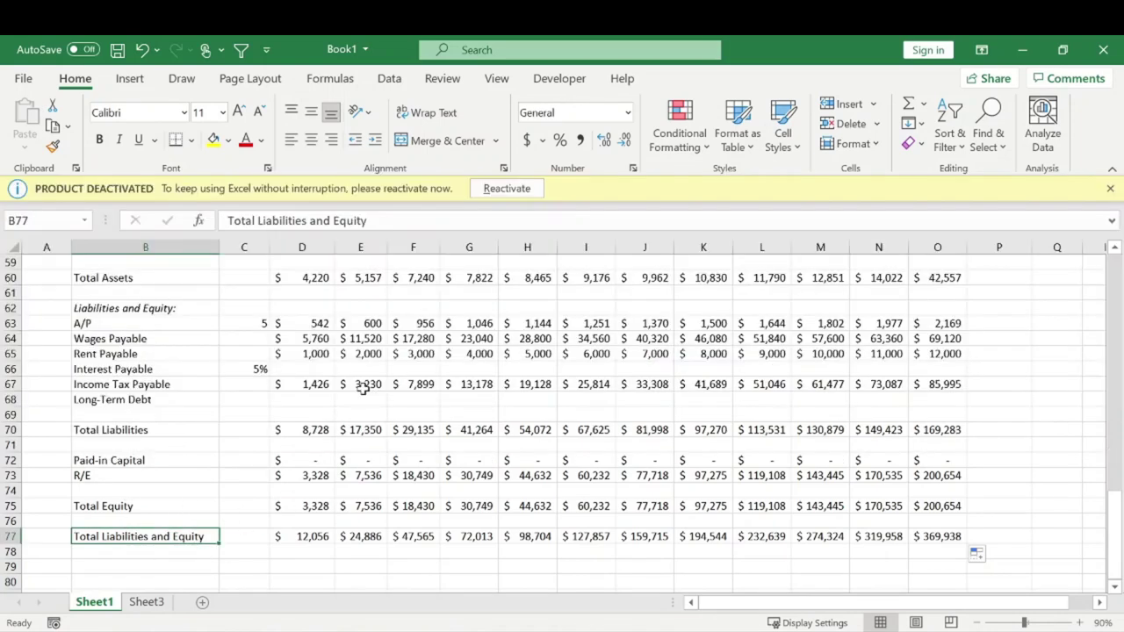
click(180, 567)
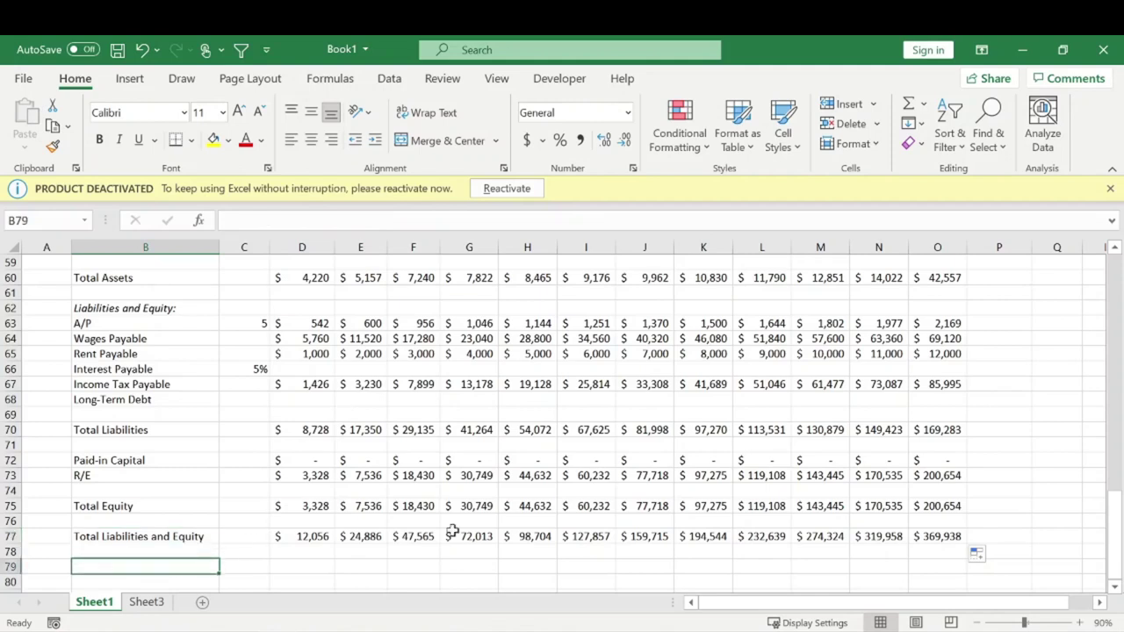
scroll(404, 369, up, 1)
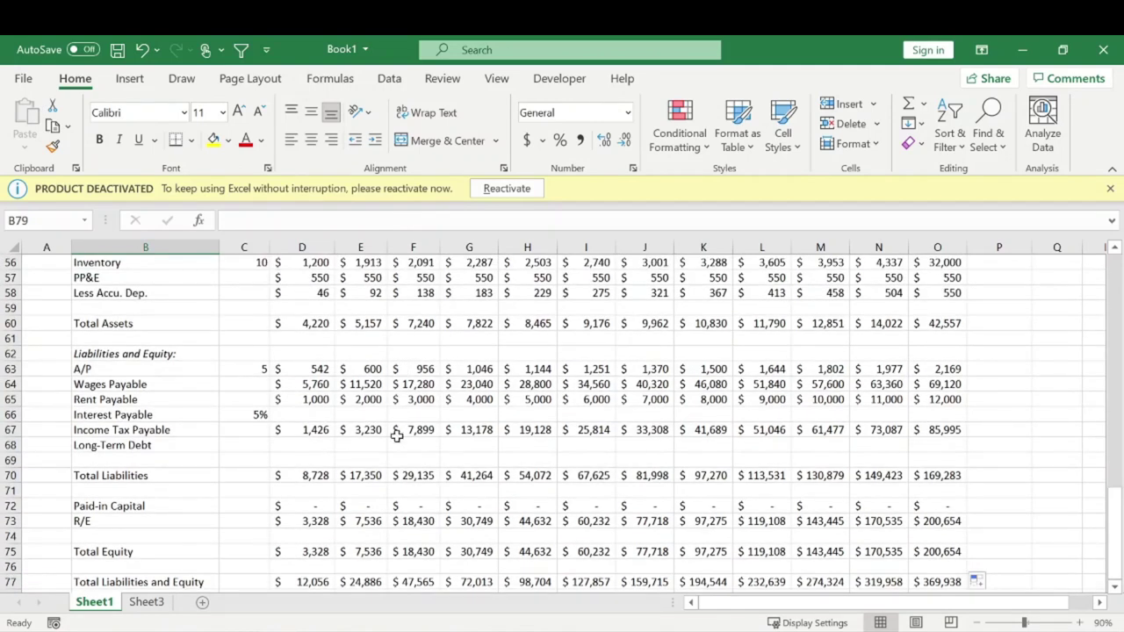
drag(323, 446, 961, 446)
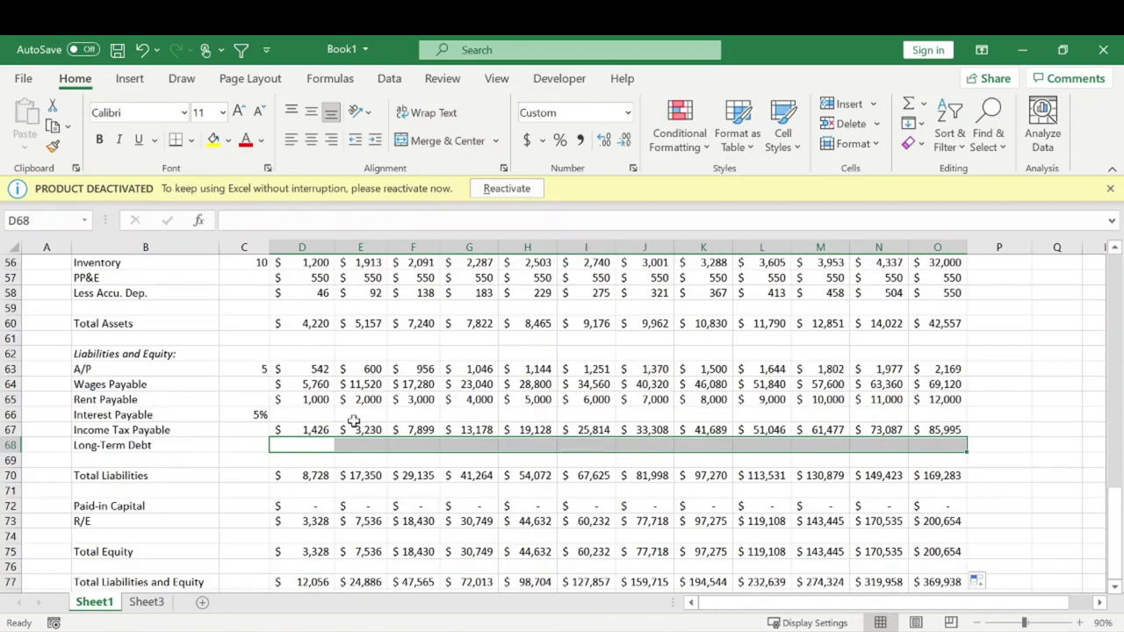
scroll(412, 399, up, 2)
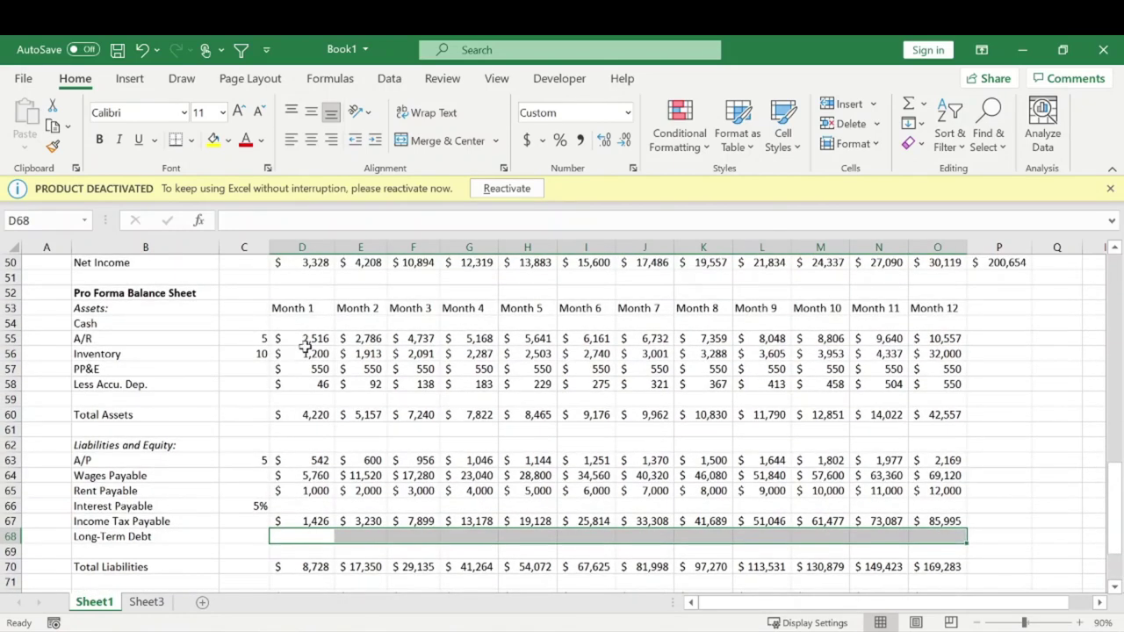
drag(259, 338, 916, 319)
scroll(614, 377, down, 2)
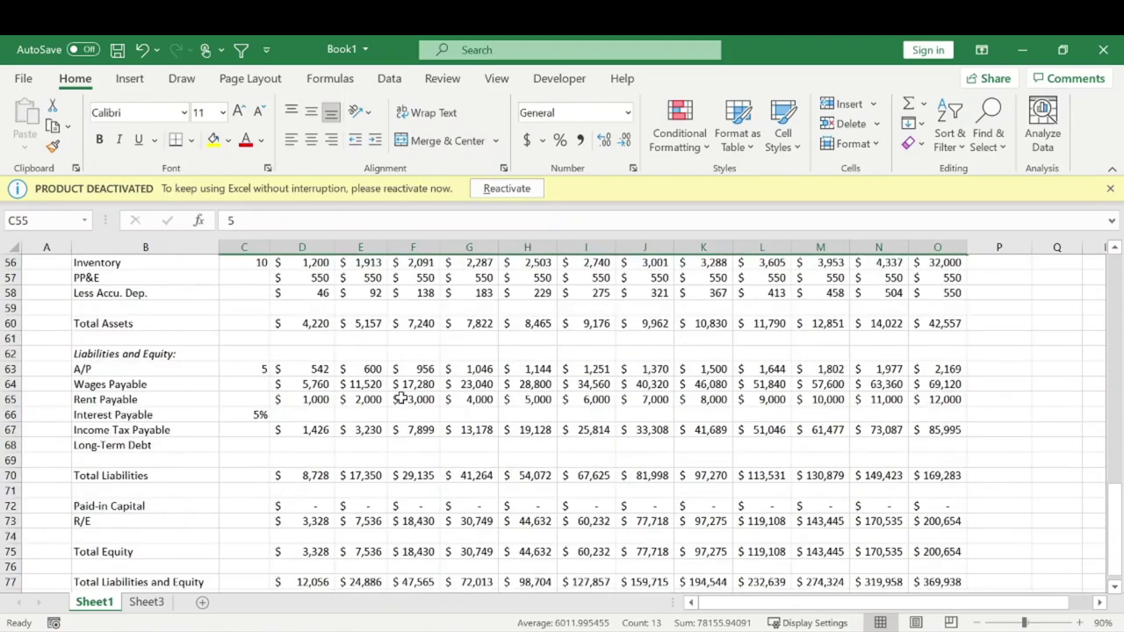
click(301, 445)
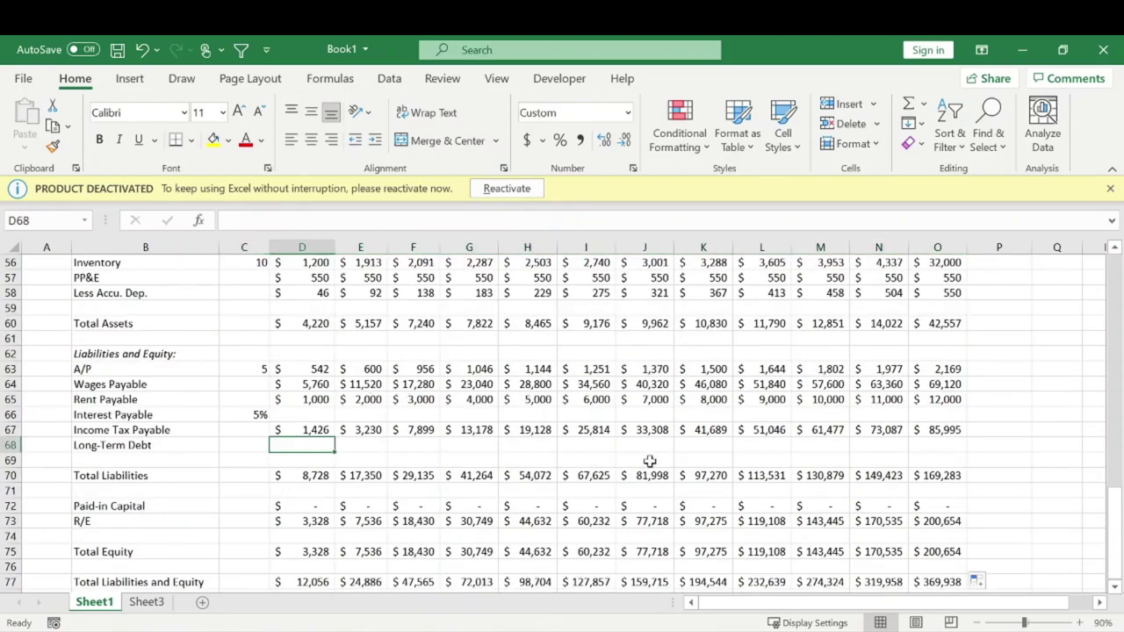
click(313, 280)
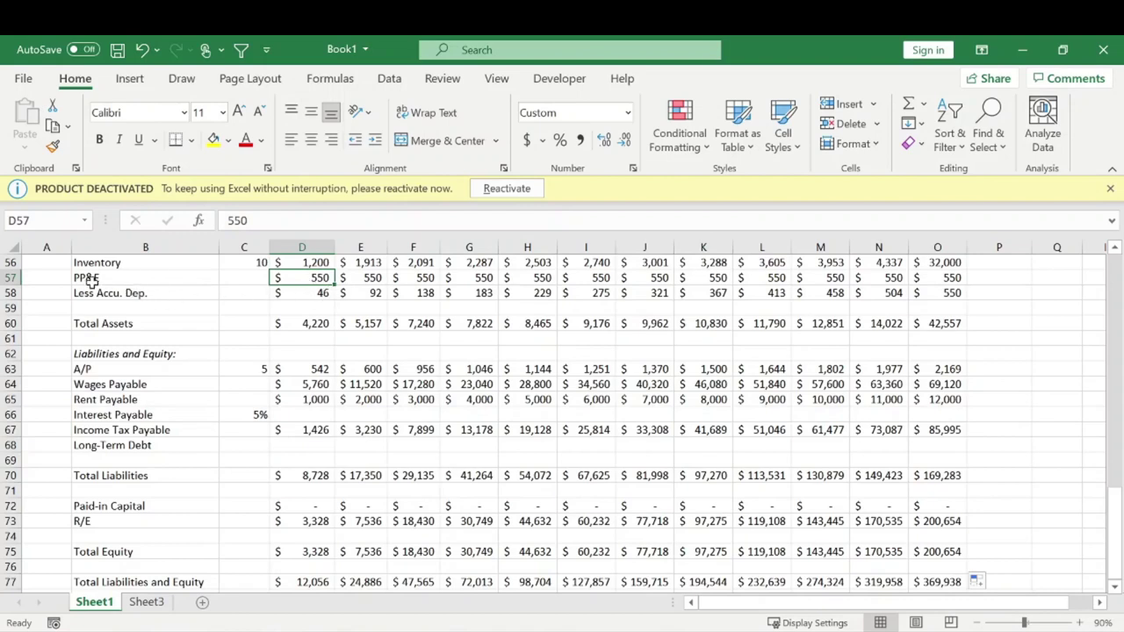
click(311, 445)
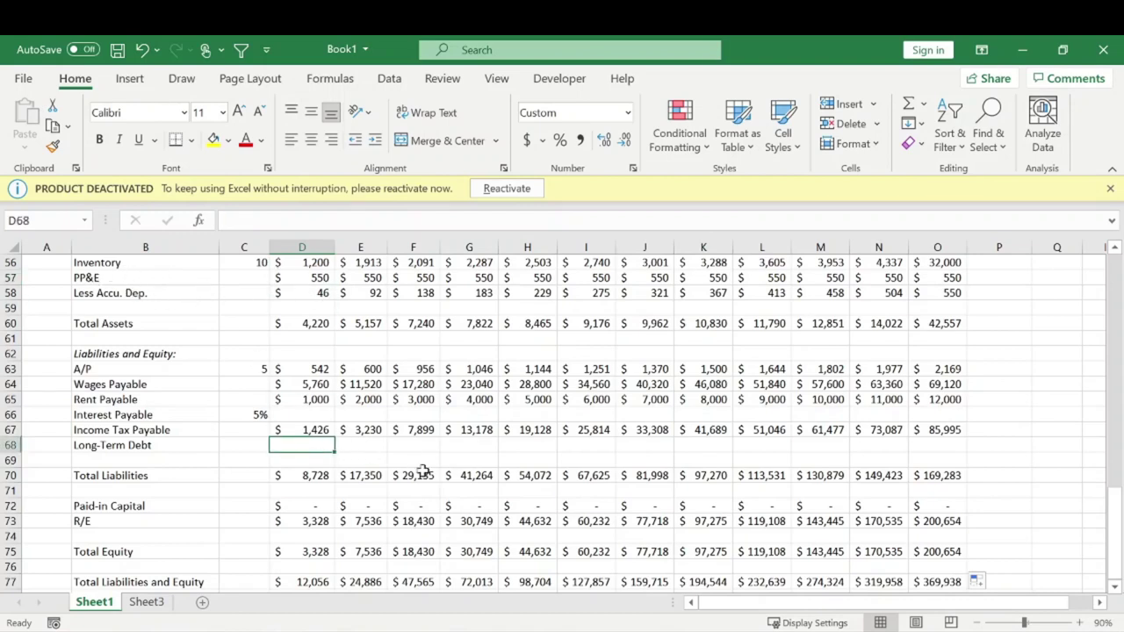
Step: Enter $1,200 Long-Term Debt in D68 and fill =D68 from E68 through O68
text(1200)
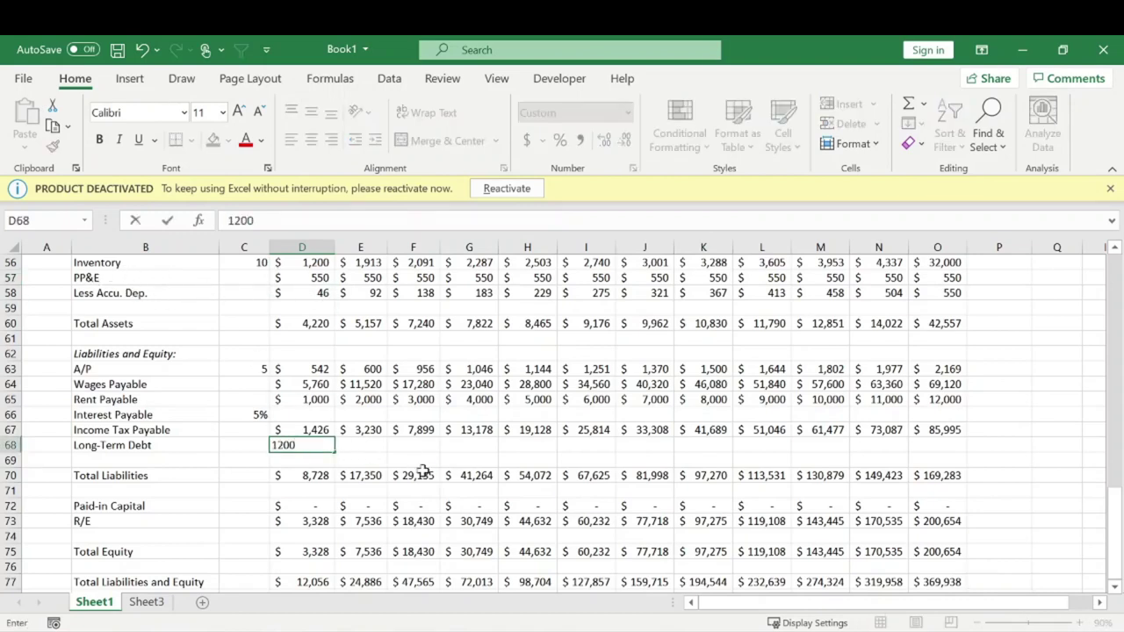
key(Return)
click(313, 444)
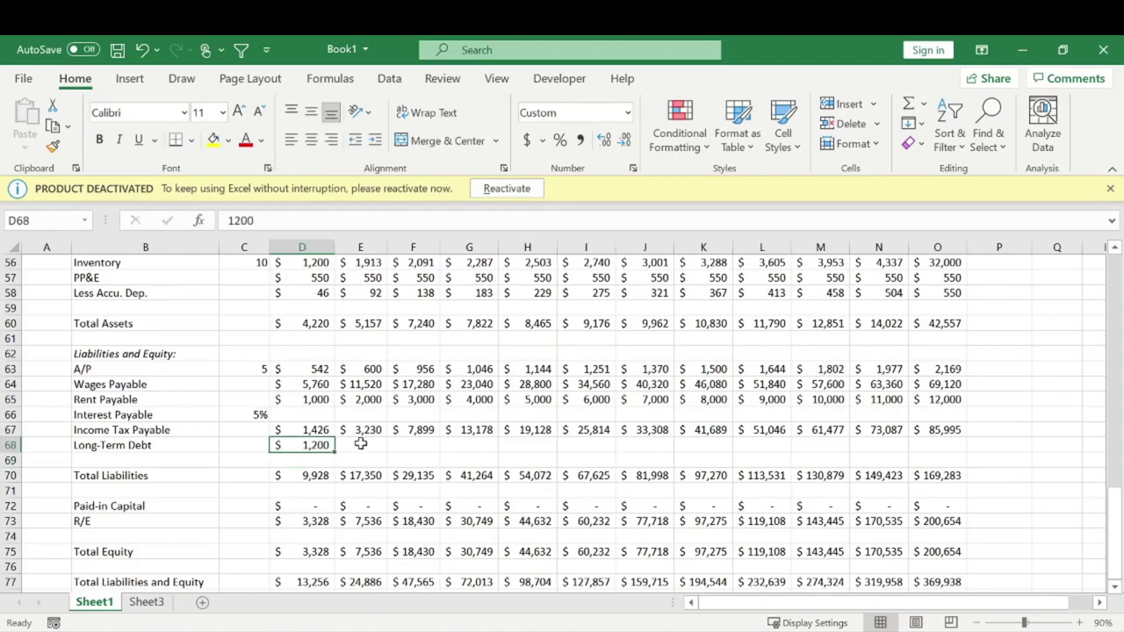
click(362, 444)
text(=)
click(314, 445)
key(Return)
click(369, 445)
drag(387, 453, 956, 454)
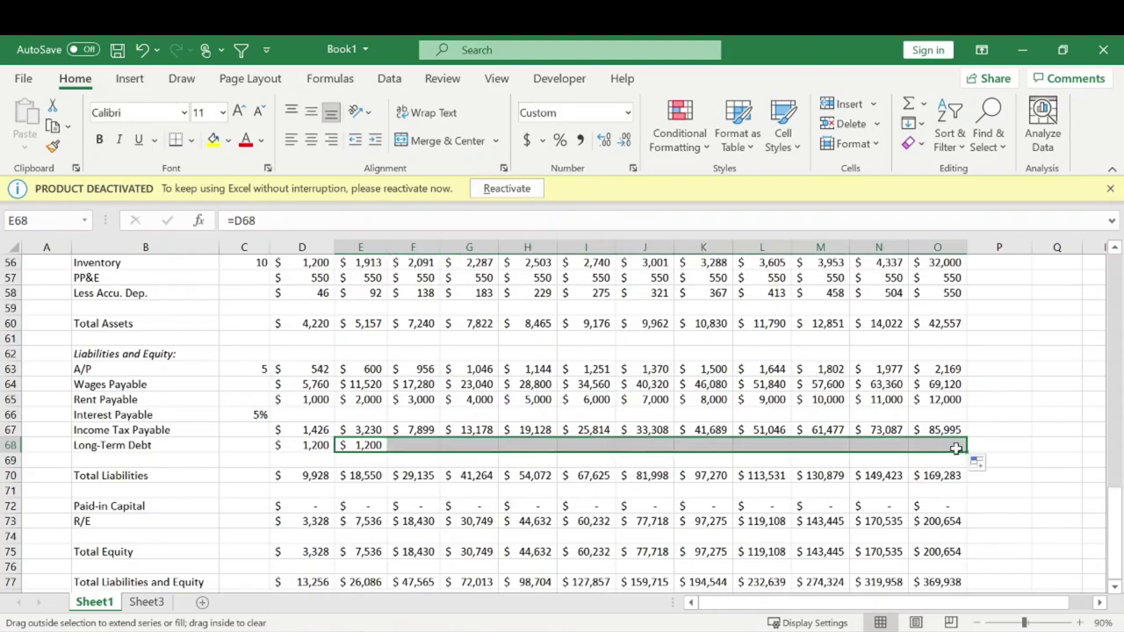
click(998, 369)
Step: Check that Long-Term Debt shows $1,200 in every month
scroll(350, 428, down, 1)
drag(306, 402, 941, 399)
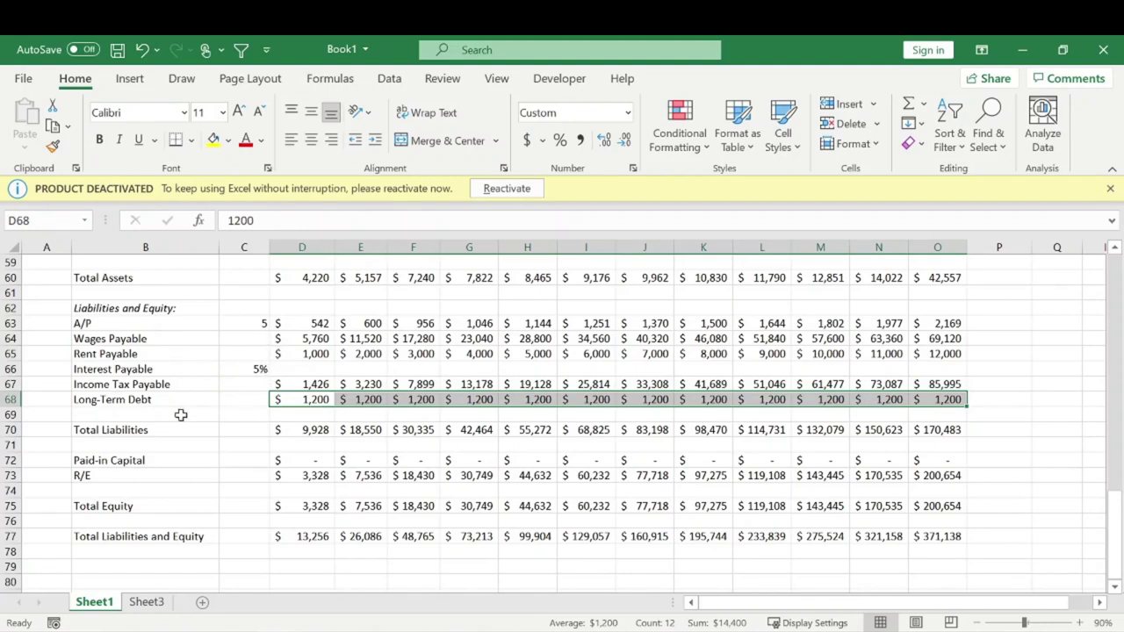
mouse_move(289, 401)
mouse_down()
mouse_move(278, 408)
mouse_move(290, 402)
mouse_up()
click(254, 403)
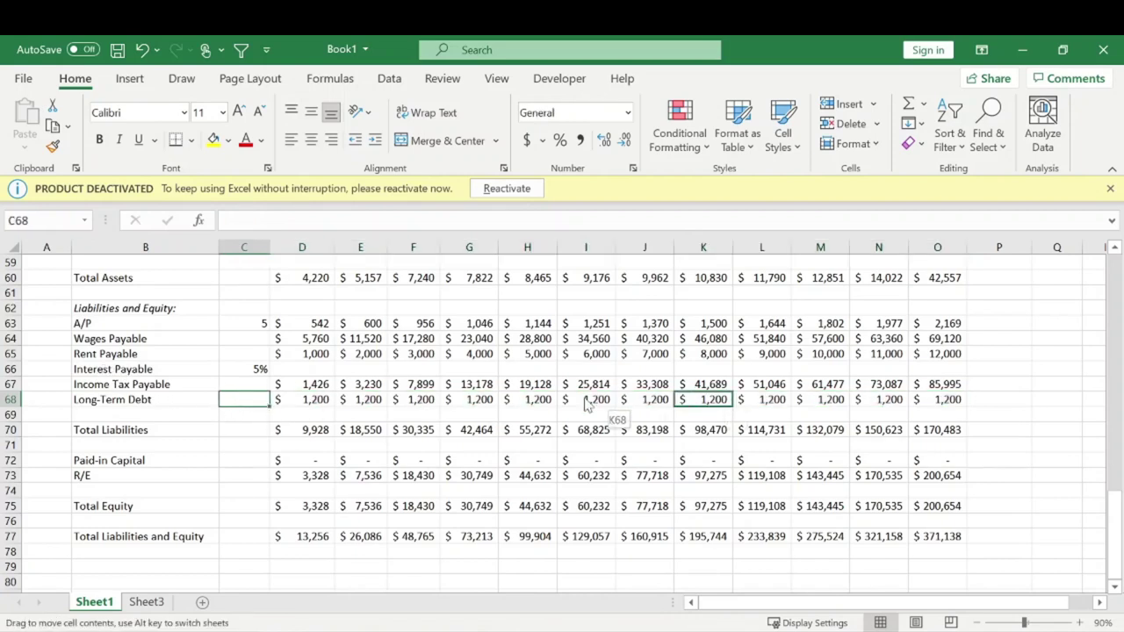
Step: Inspect the Interest Expense rate and the Month 1 interest expense formula
scroll(184, 384, up, 6)
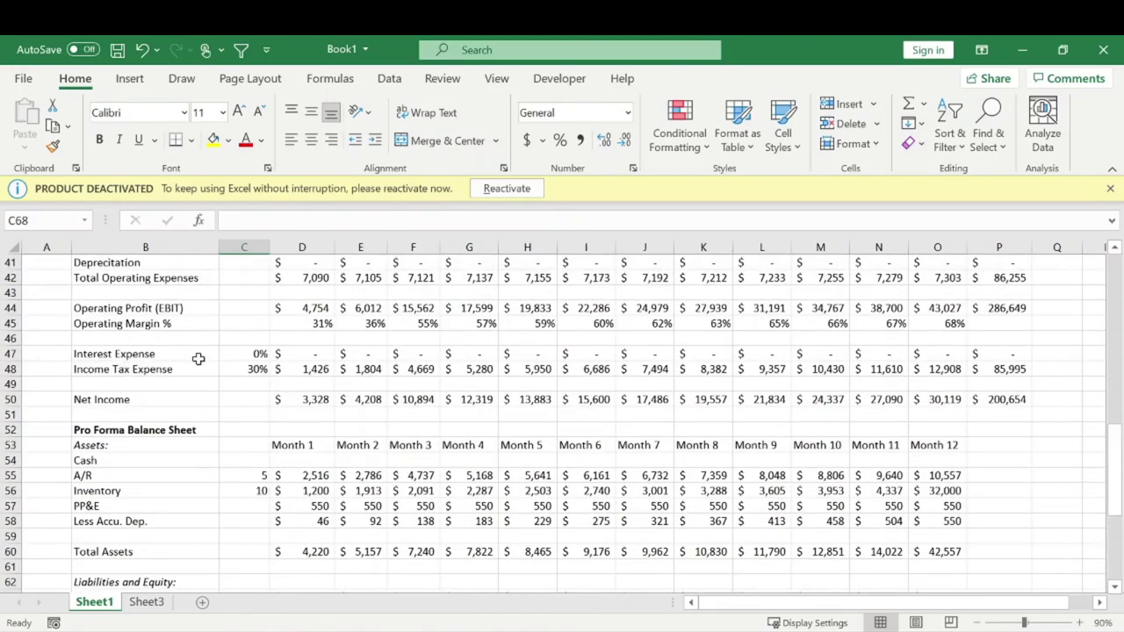
scroll(211, 325, up, 4)
scroll(213, 338, down, 2)
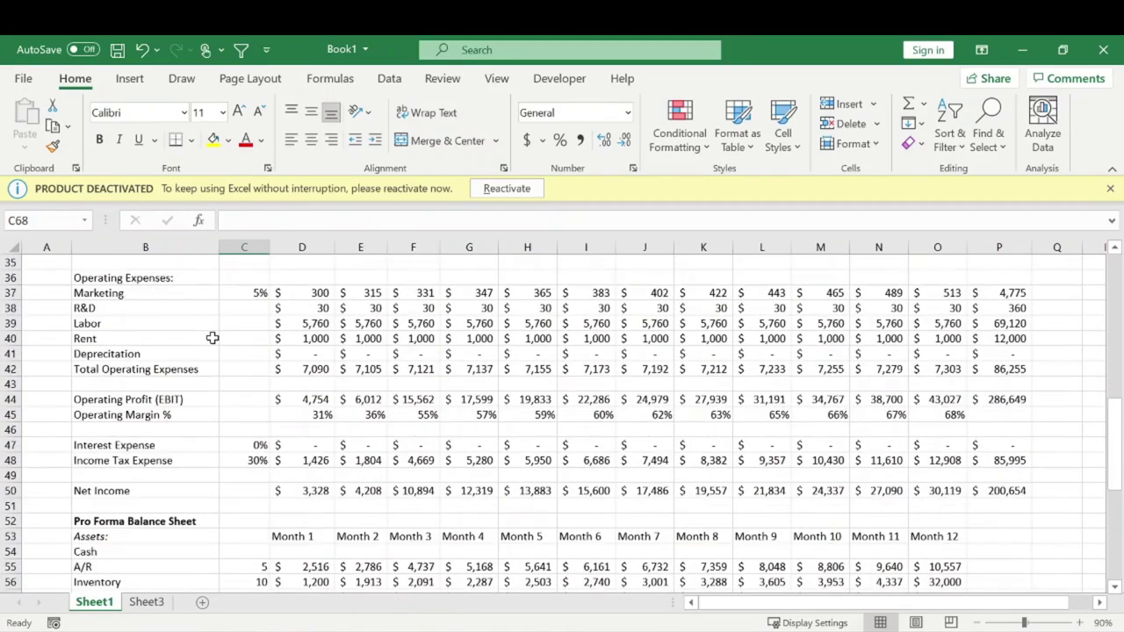
drag(152, 445, 258, 446)
click(250, 445)
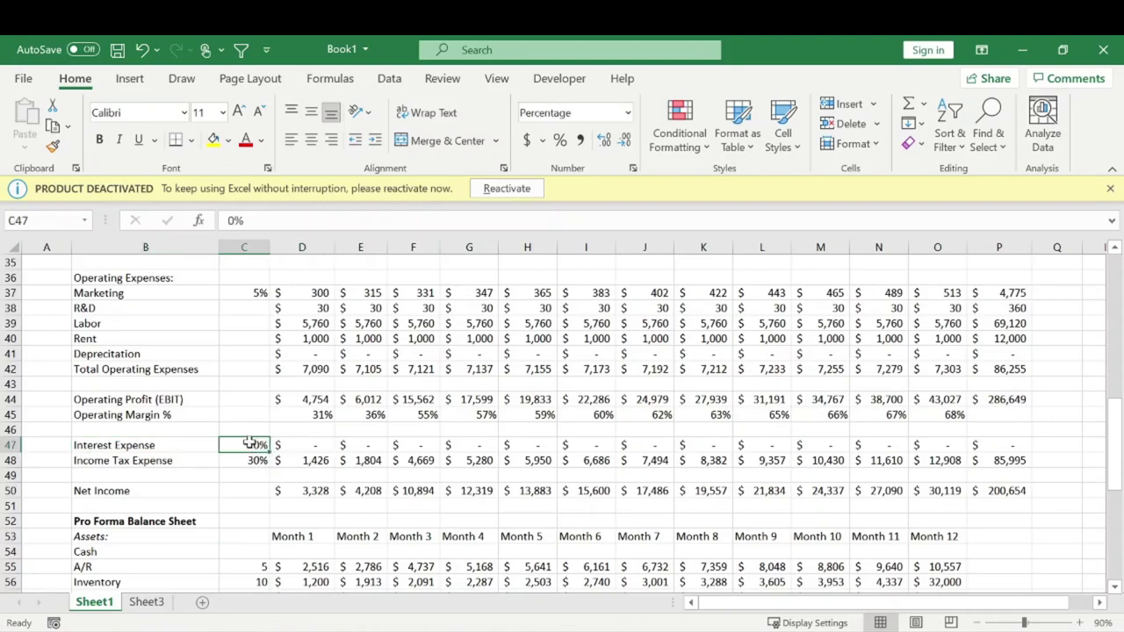
click(309, 445)
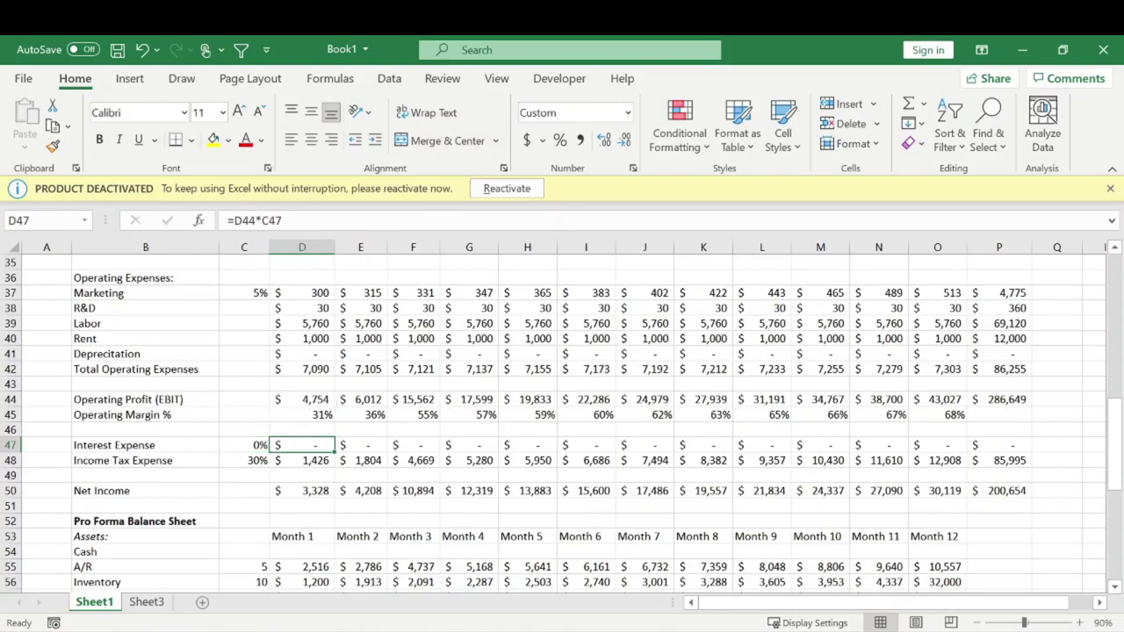
key(F2)
click(235, 384)
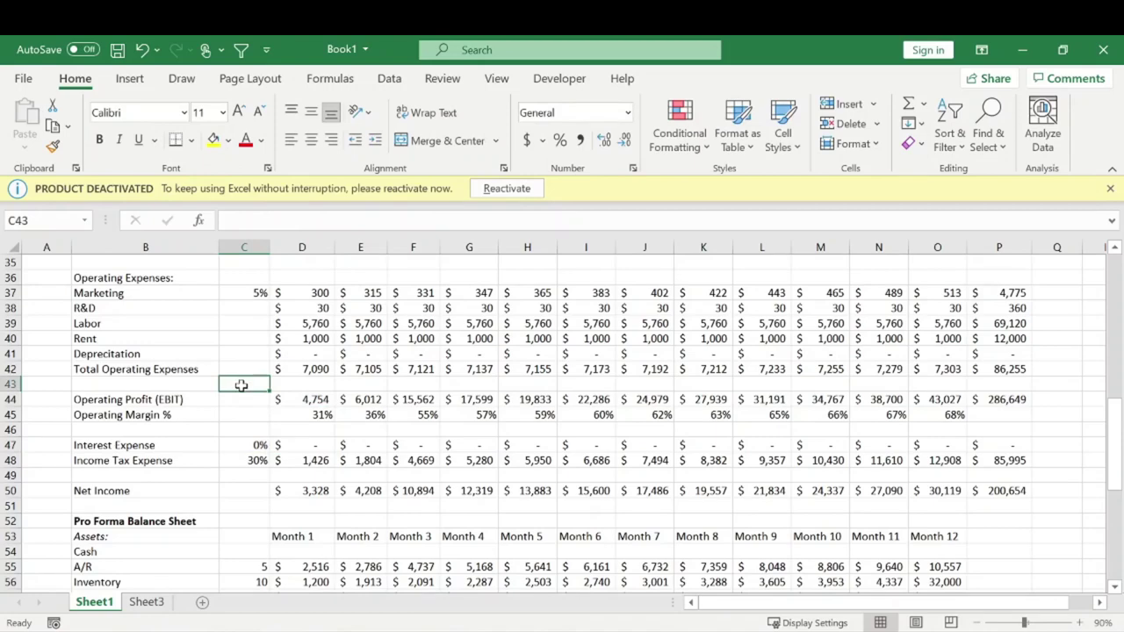
Step: Set the Interest Payable rate to 0
scroll(264, 413, down, 7)
click(242, 384)
click(246, 415)
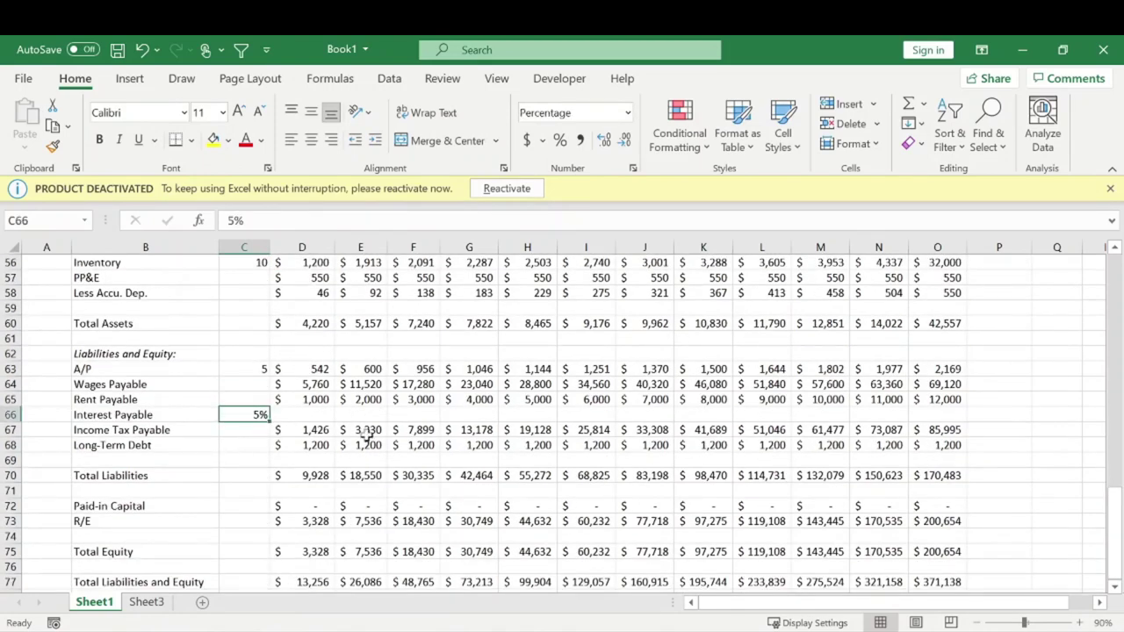
text(0)
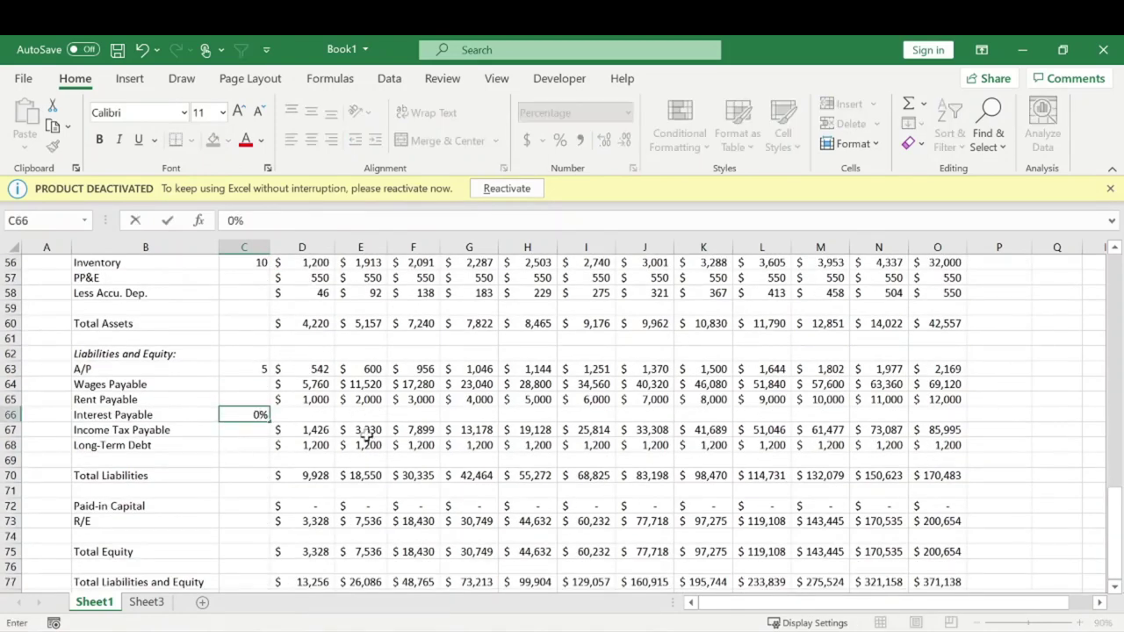
key(Return)
scroll(360, 422, up, 4)
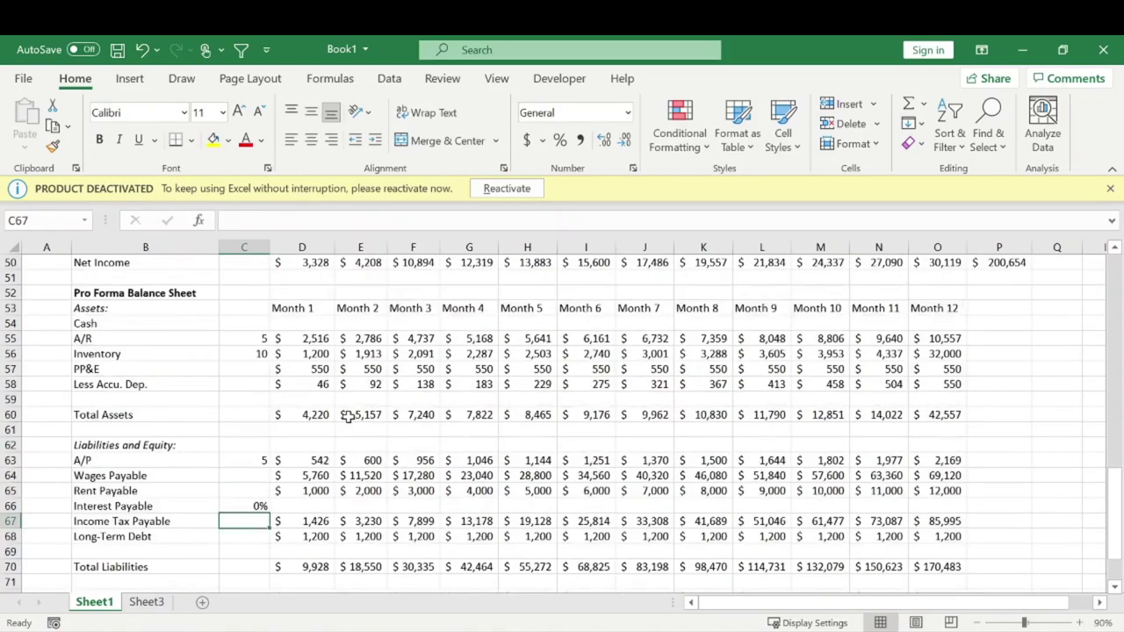
drag(275, 306, 887, 307)
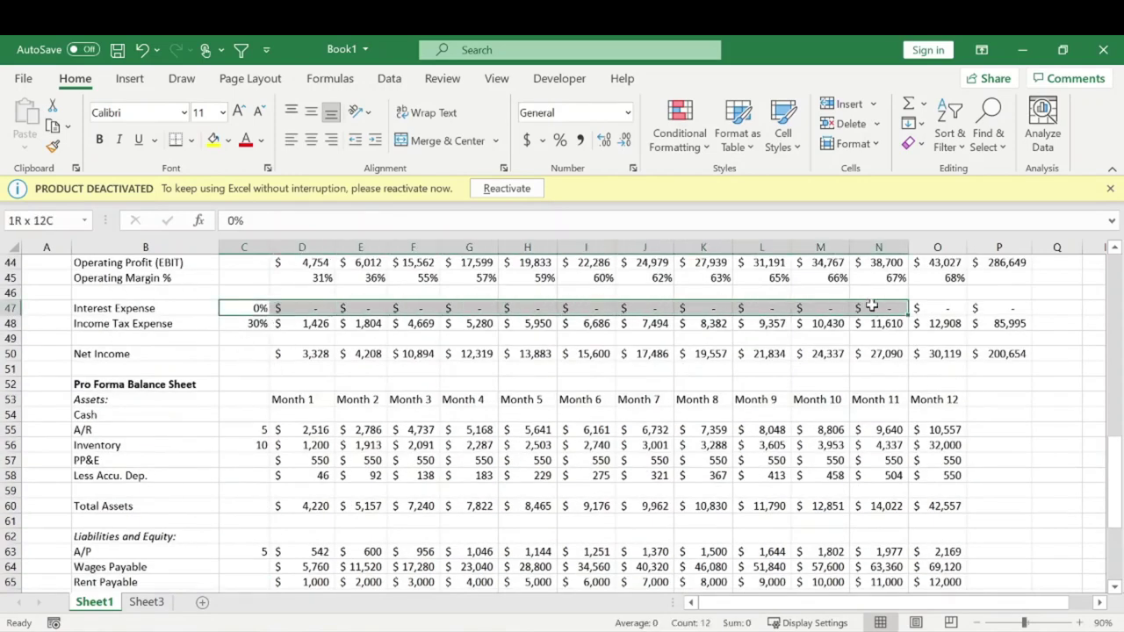
scroll(343, 414, down, 2)
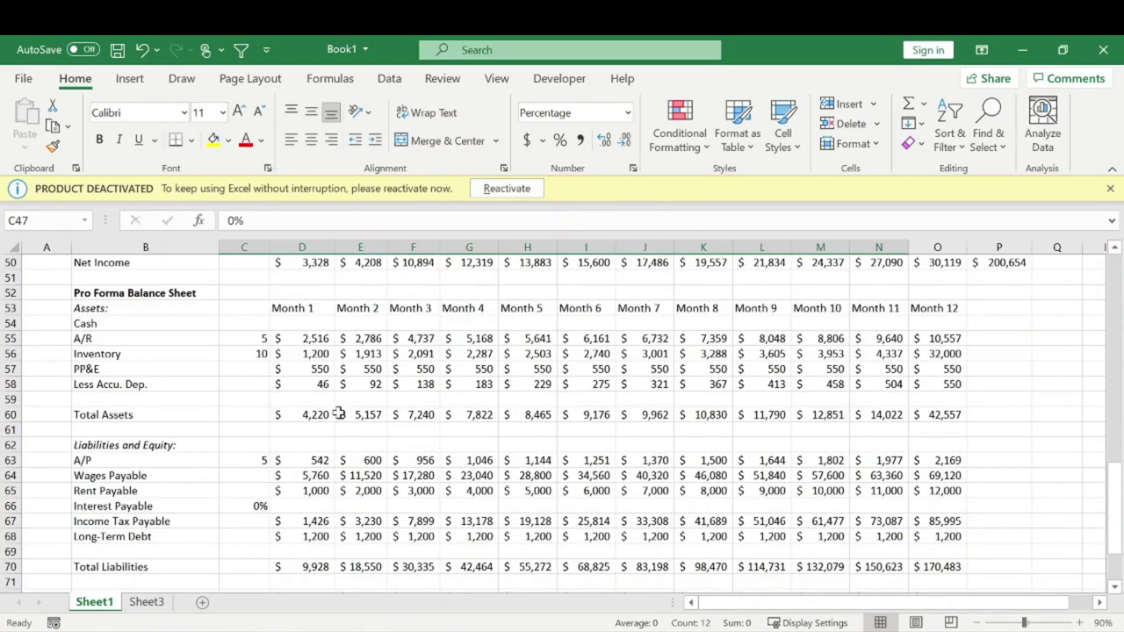
Step: Enter =C66*D46 as the Month 1 Interest Payable formula
click(309, 509)
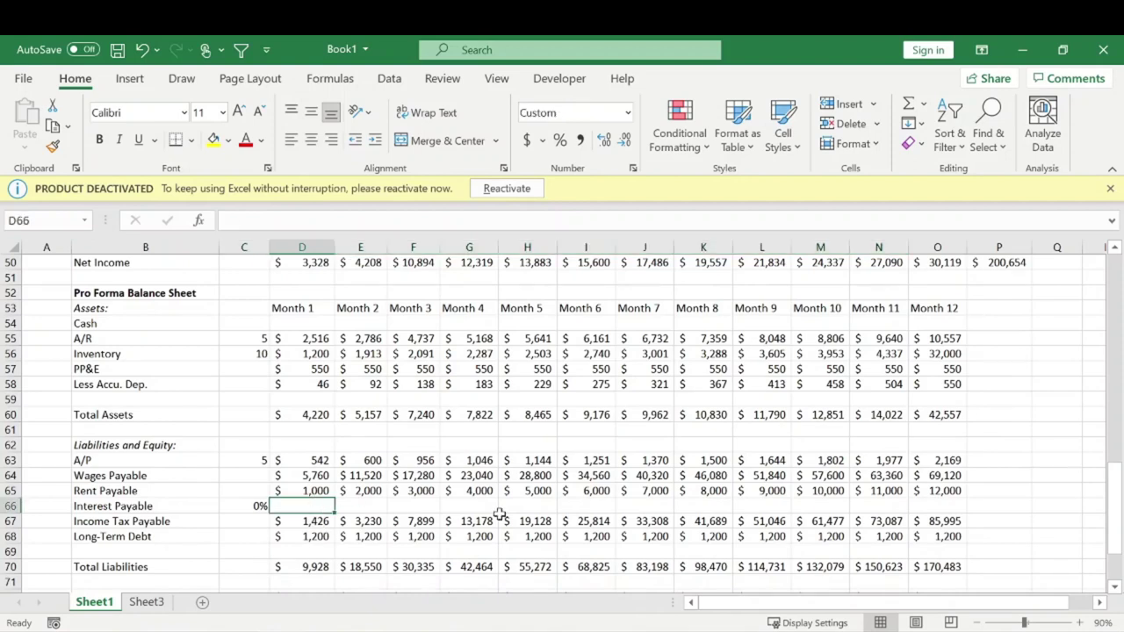
text(=)
click(322, 491)
key(Escape)
text(=C66*D46)
key(ctrl+Return)
key(Right)
Step: Make Month 2 Interest Payable equal the prior balance plus Month 2 interest expense (=D66+E47)
drag(318, 491, 885, 446)
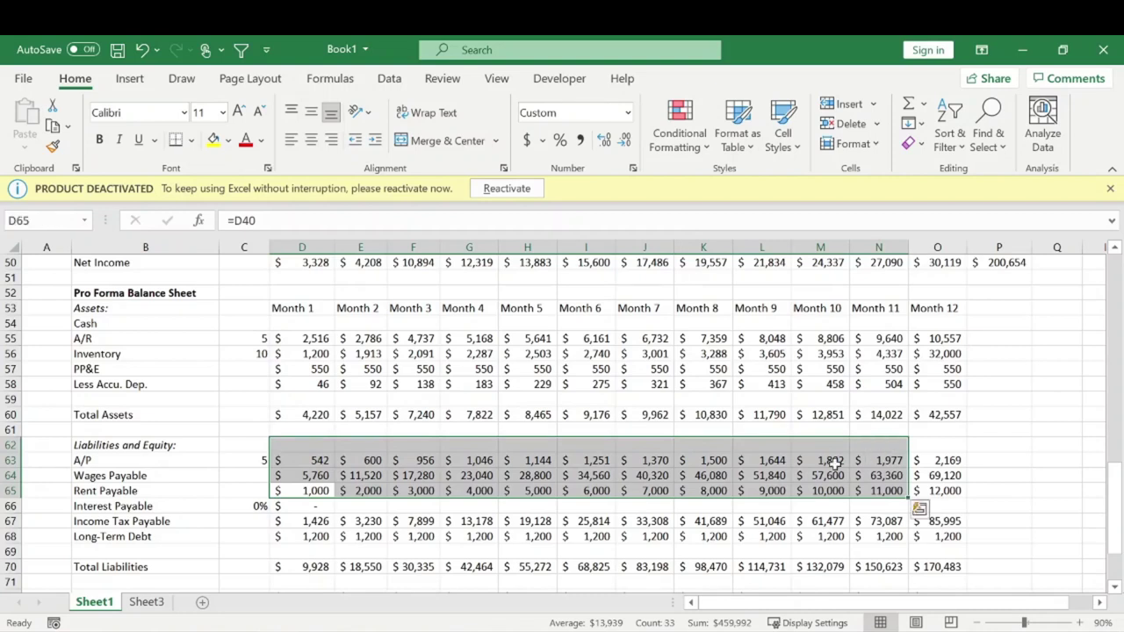
click(362, 508)
text(=)
key(Left)
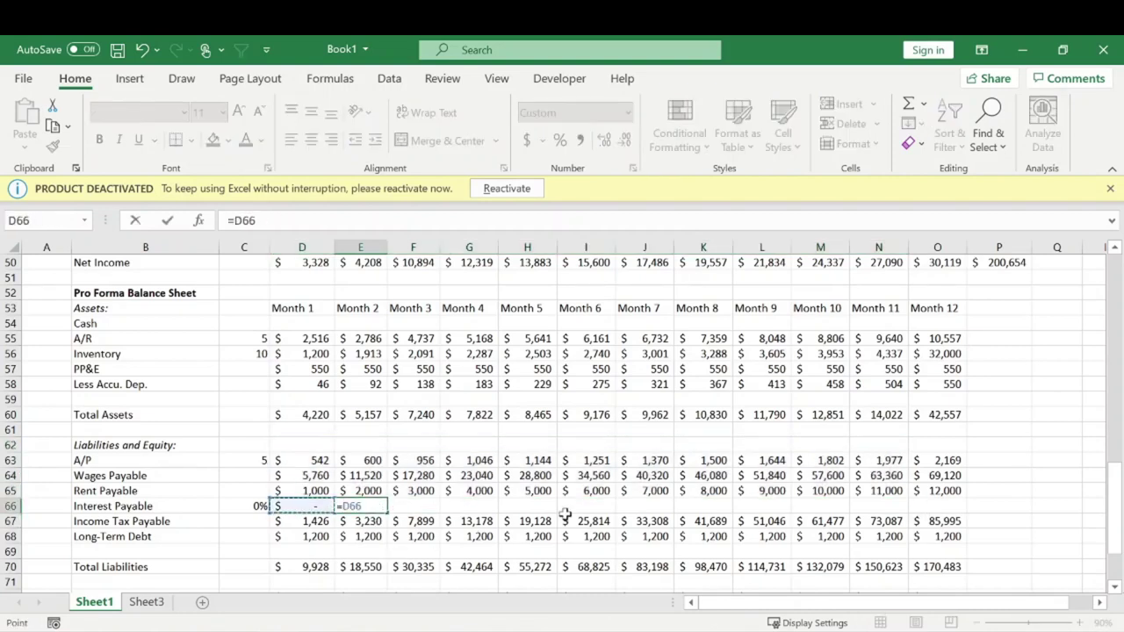
text(+)
scroll(348, 390, up, 3)
scroll(347, 389, up, 2)
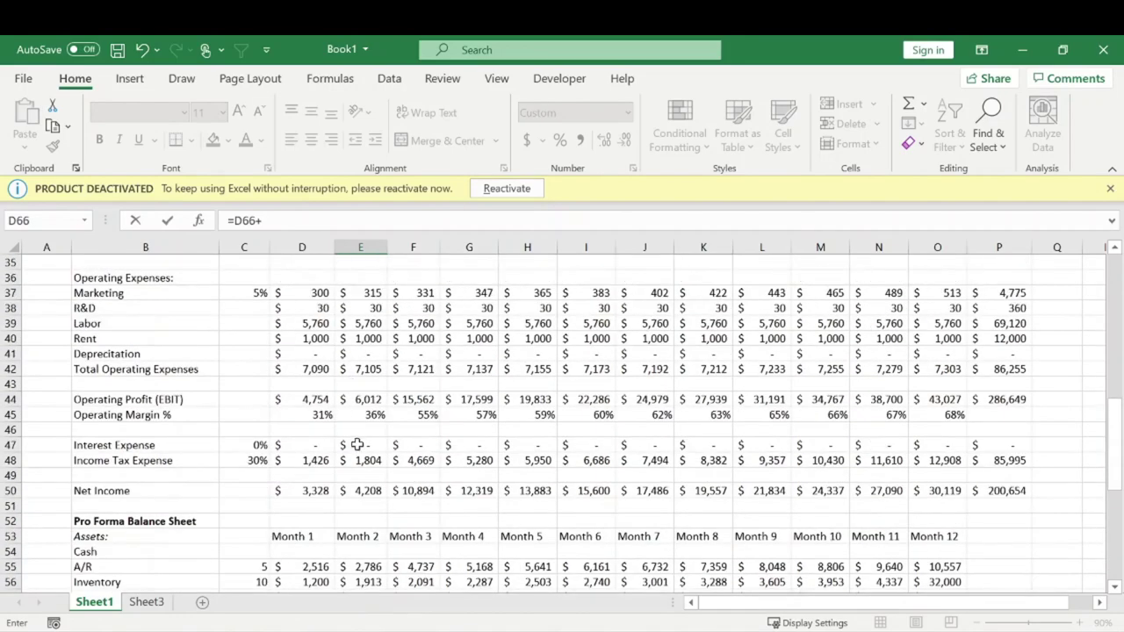
click(360, 444)
key(Return)
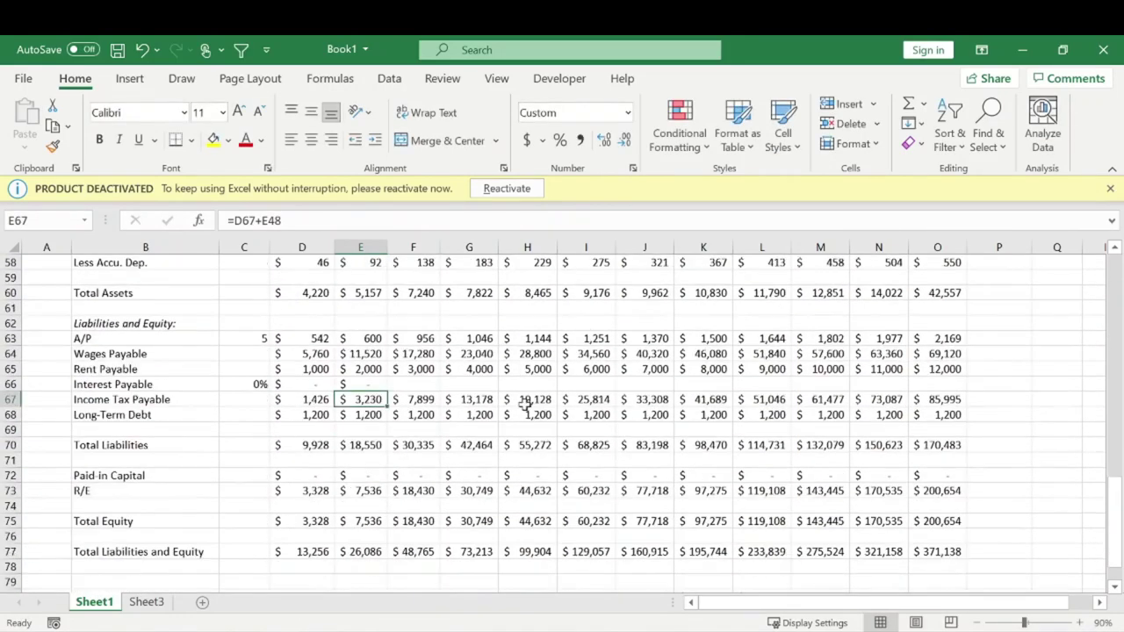
Step: Fill the Interest Payable formula through Month 12 and review the Long-Term Debt row
click(374, 384)
drag(387, 391, 954, 386)
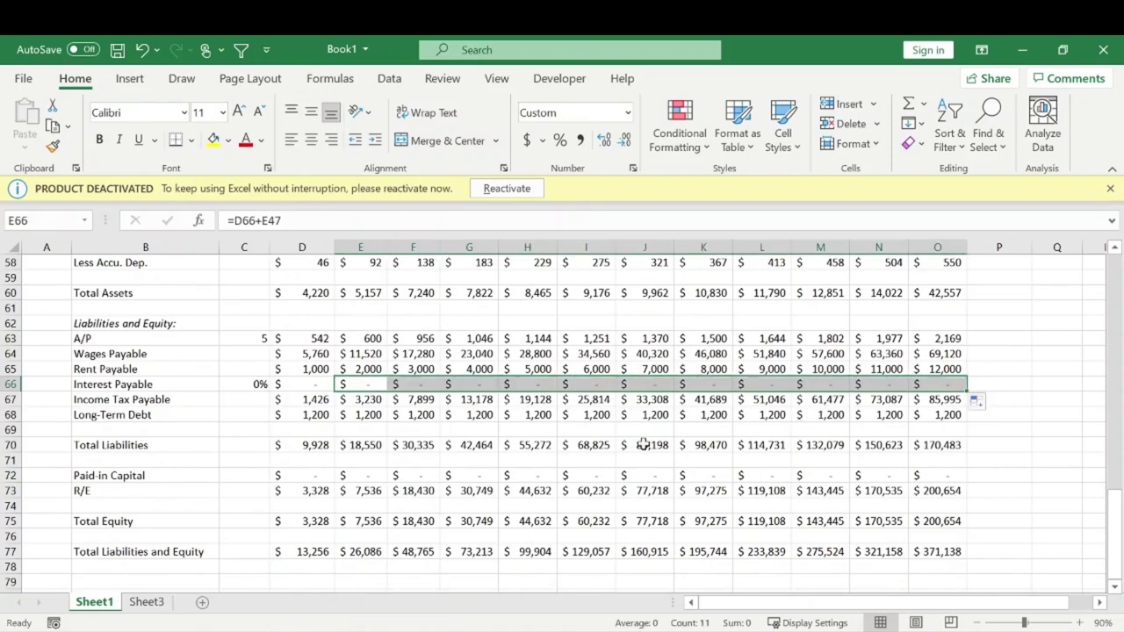
click(297, 397)
drag(307, 416, 962, 417)
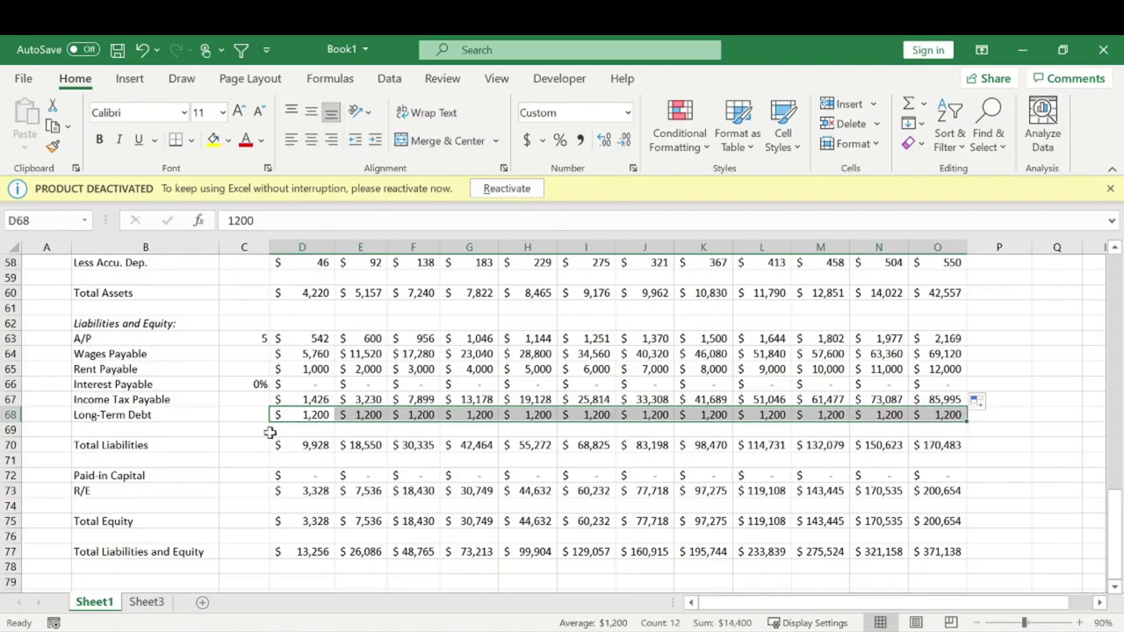
drag(131, 415, 938, 413)
drag(166, 383, 939, 373)
Step: Review the liabilities section and totals on the balance sheet
scroll(315, 395, up, 2)
scroll(193, 351, up, 4)
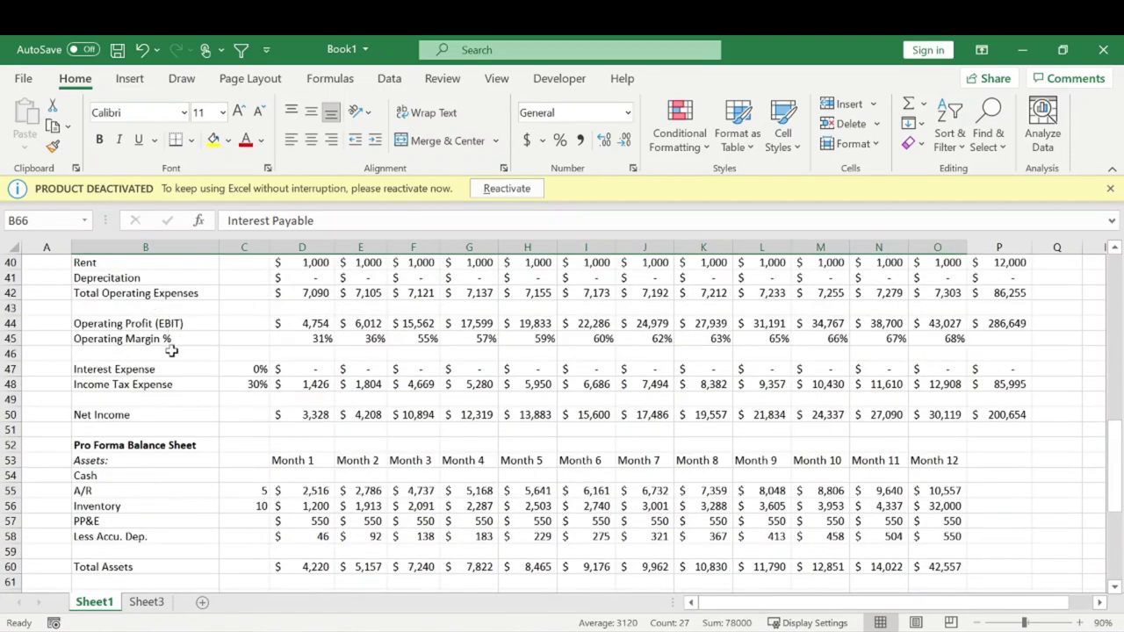
scroll(228, 420, down, 4)
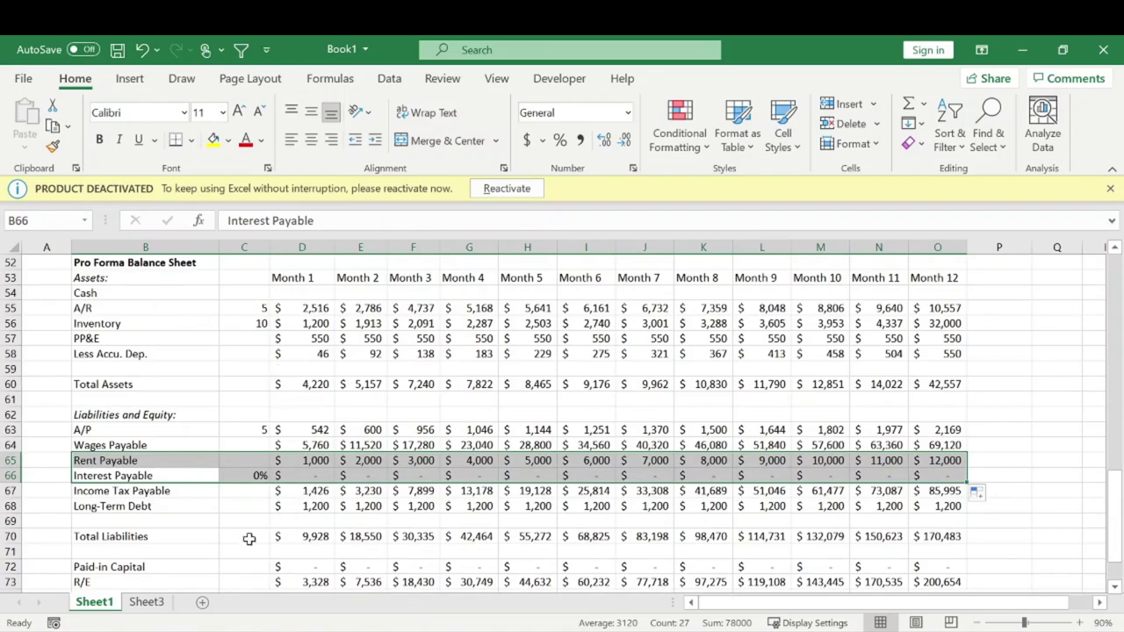
click(309, 521)
scroll(426, 479, down, 3)
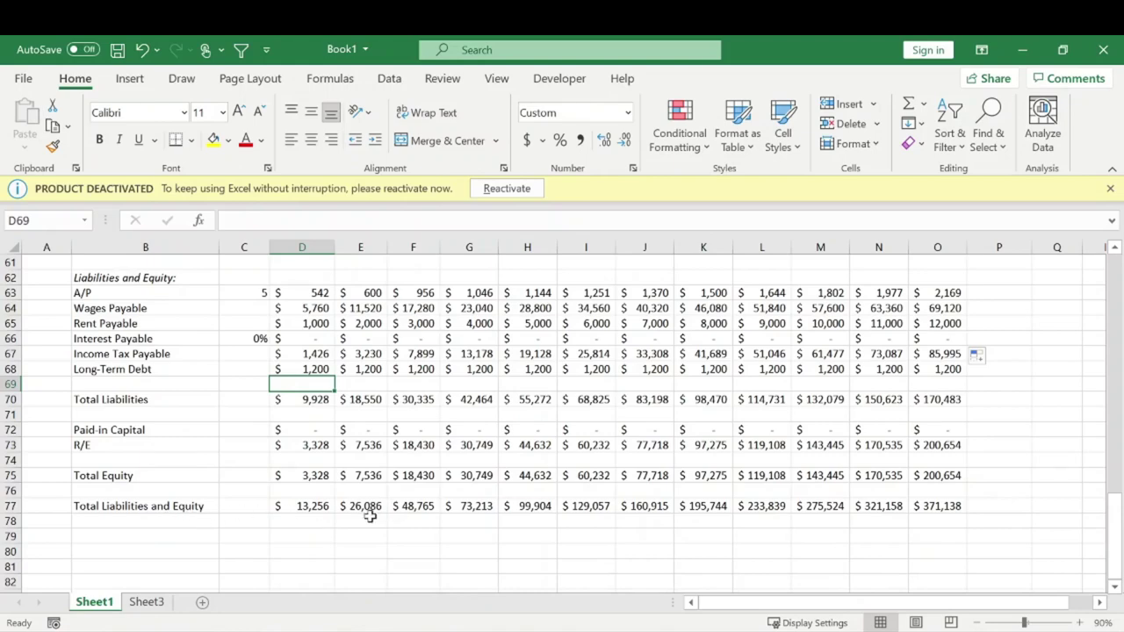
scroll(914, 494, up, 2)
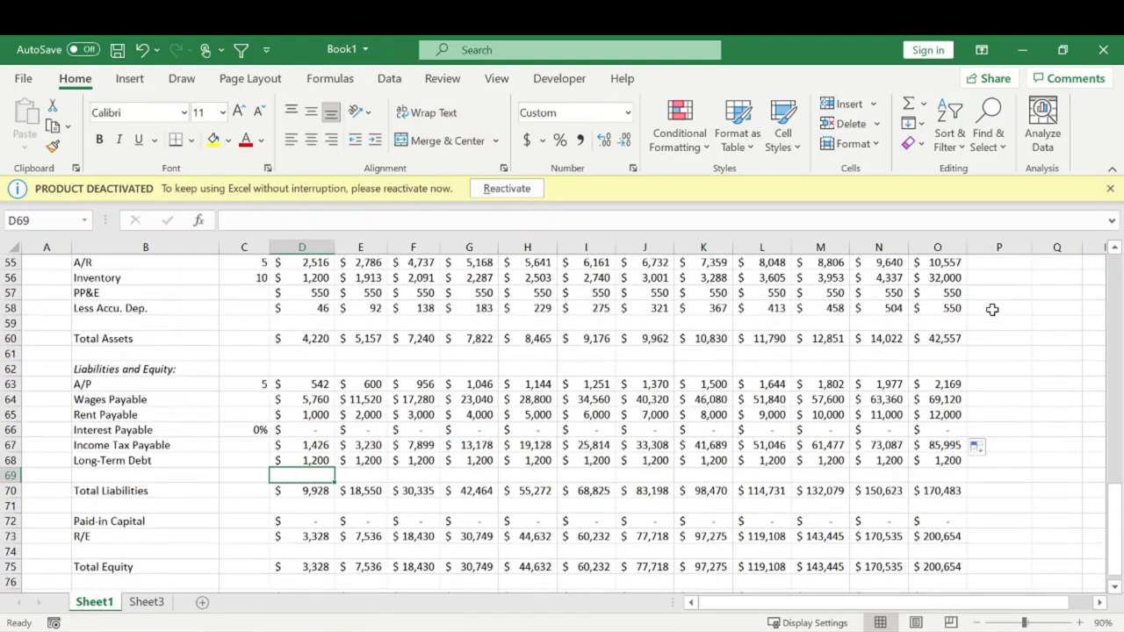
scroll(351, 347, up, 1)
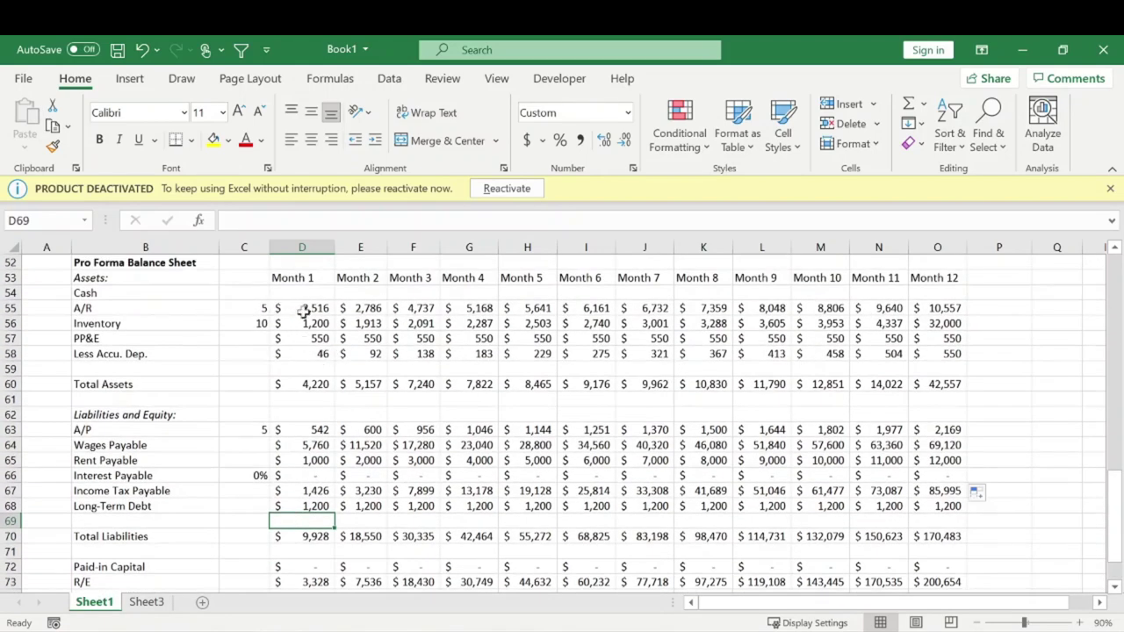
scroll(360, 406, down, 4)
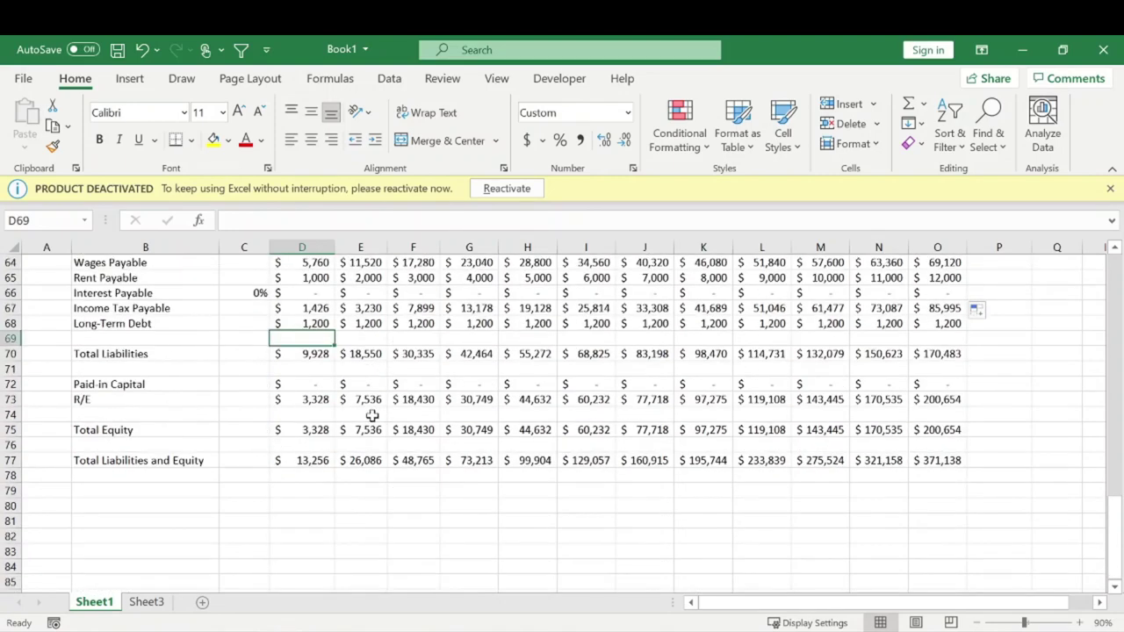
Step: Label row 79 'Diffrence' in B79
click(142, 479)
key(Down)
key(Down)
key(Up)
text(D)
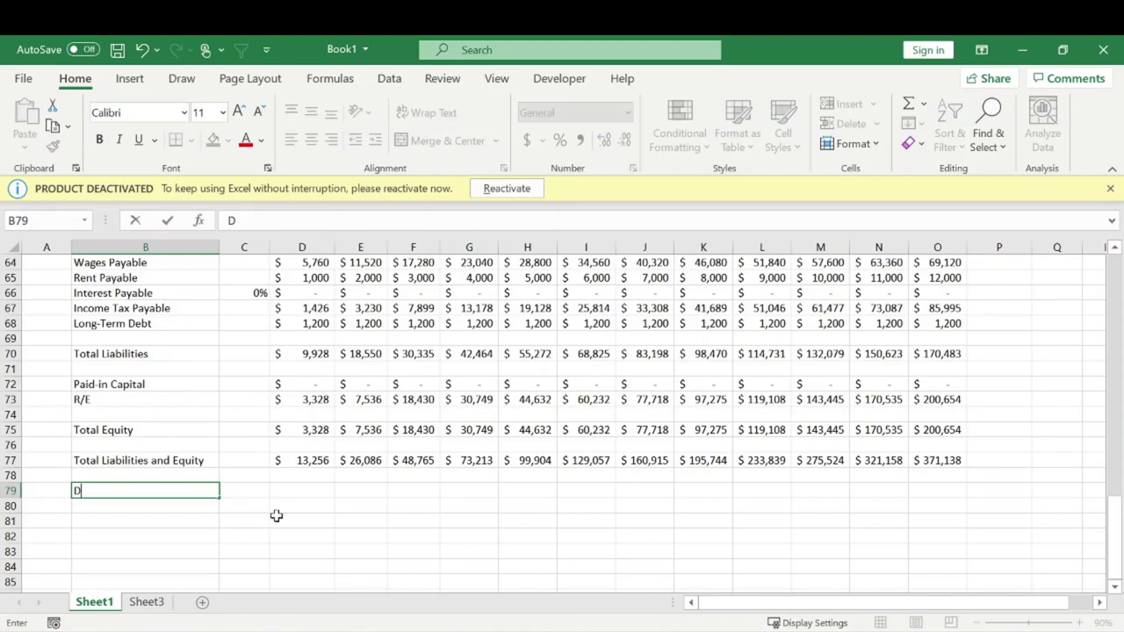
text(iffrence)
key(Return)
drag(214, 492, 492, 488)
Step: Enter =D77-D60 in D79 and fill it through O79
click(308, 489)
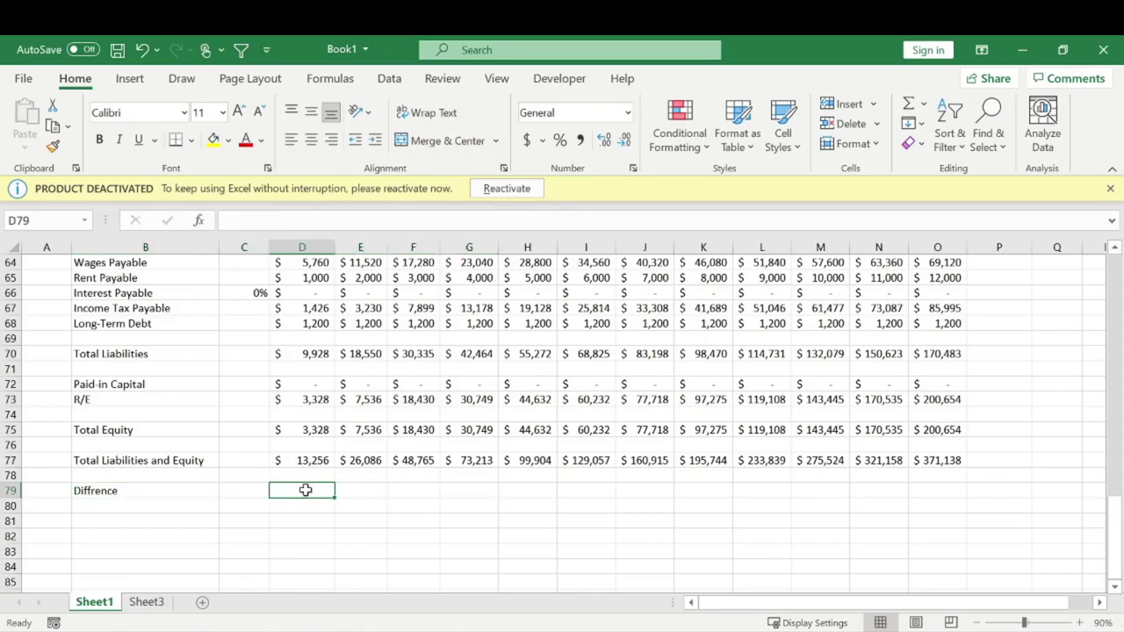
text(=)
click(314, 463)
text(-)
scroll(368, 420, up, 3)
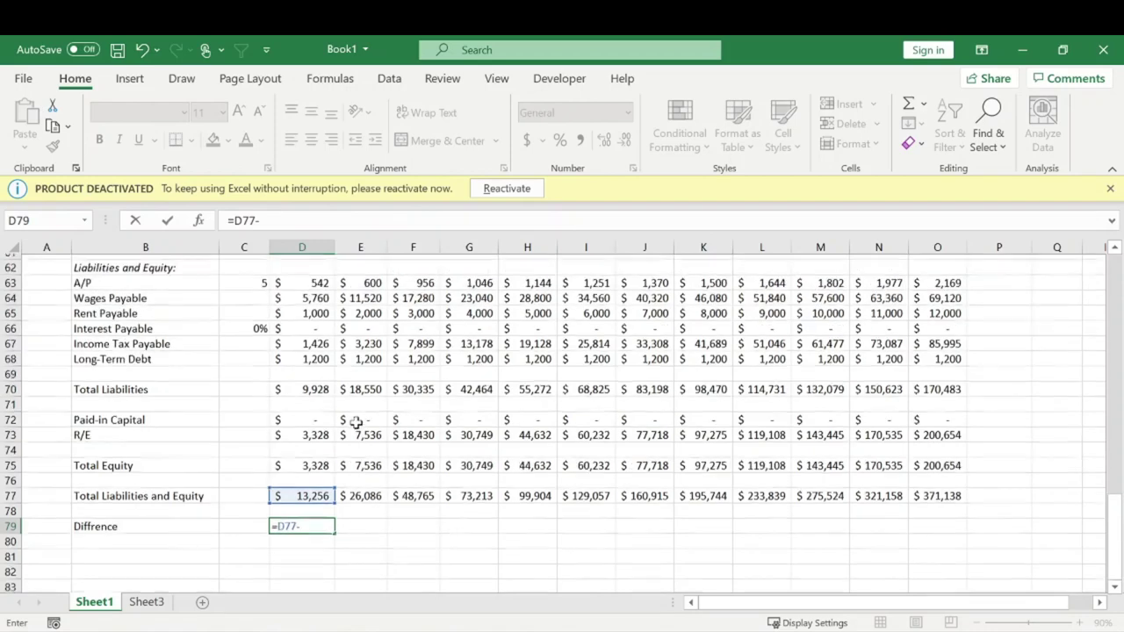
click(296, 341)
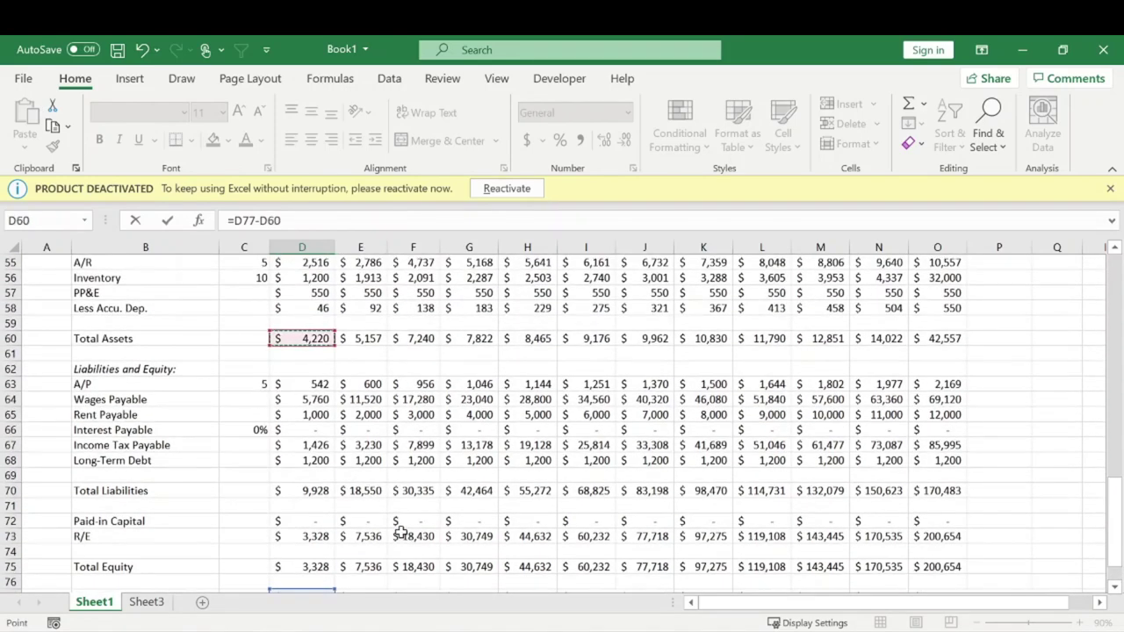
key(Return)
click(301, 568)
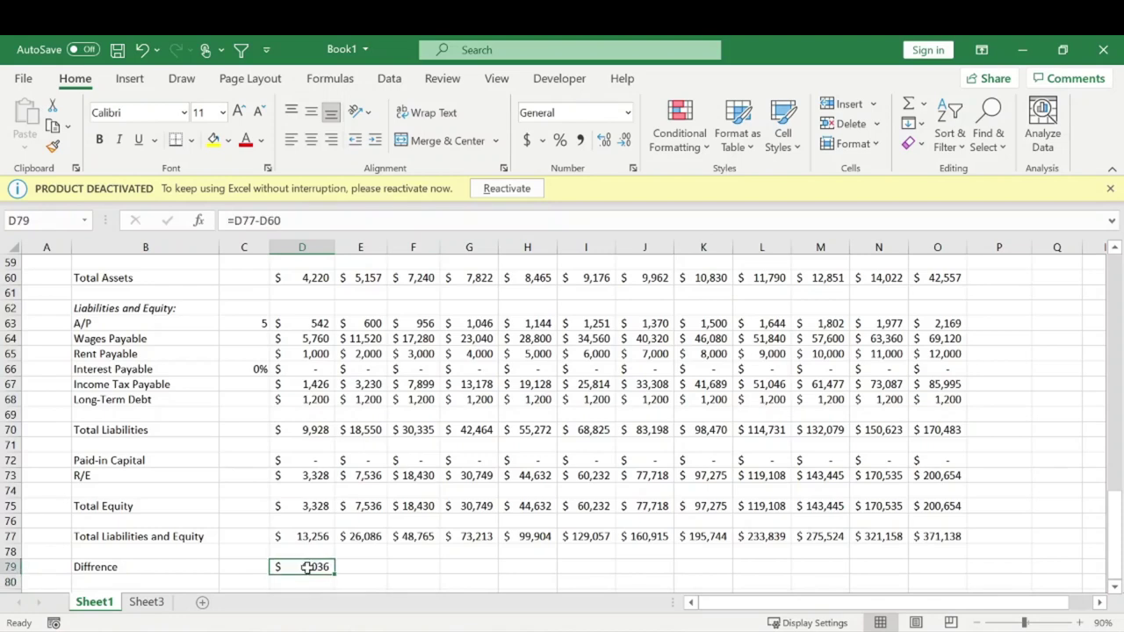
drag(334, 574, 949, 556)
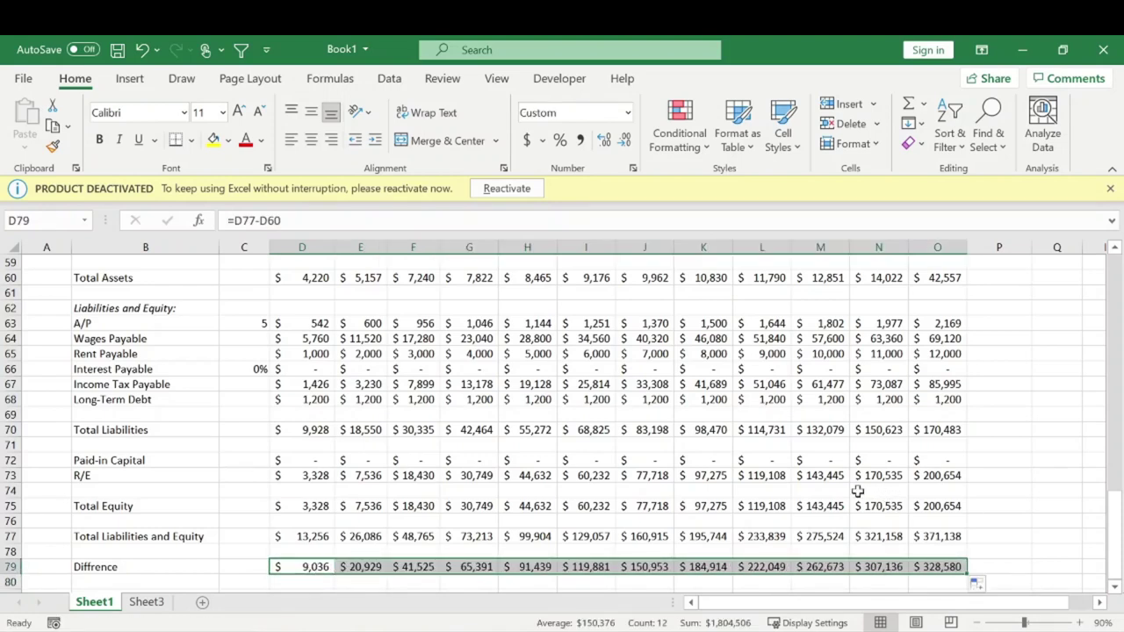
Step: Review the Difference values, from $9,036 in Month 1 to $328,580 by Month 12
scroll(690, 517, down, 2)
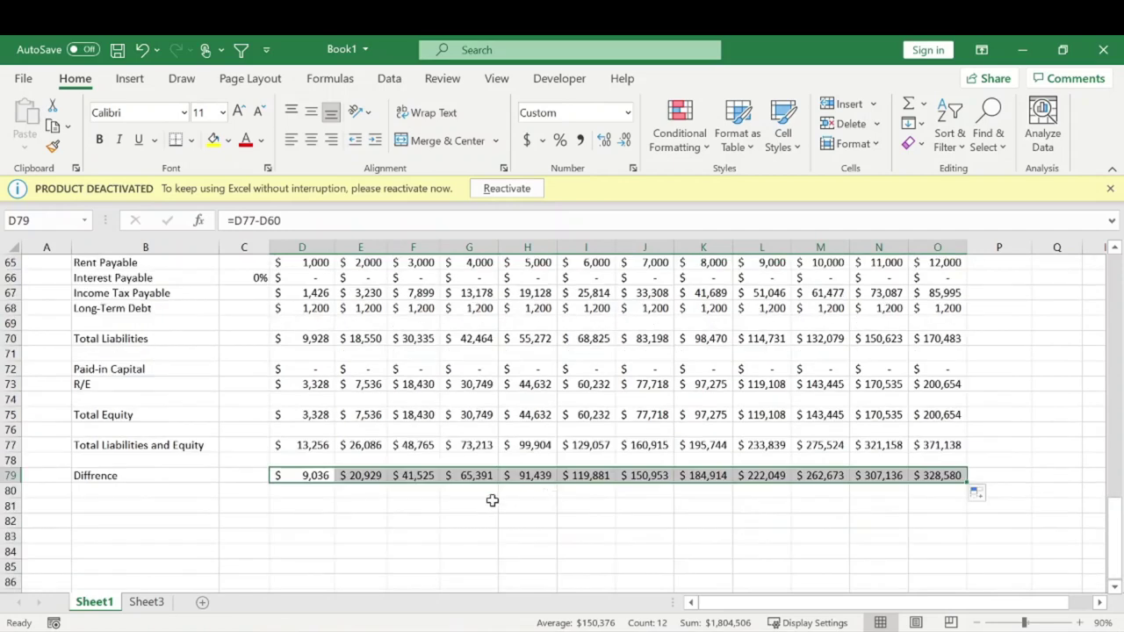
click(340, 493)
scroll(365, 507, up, 2)
drag(314, 567, 936, 566)
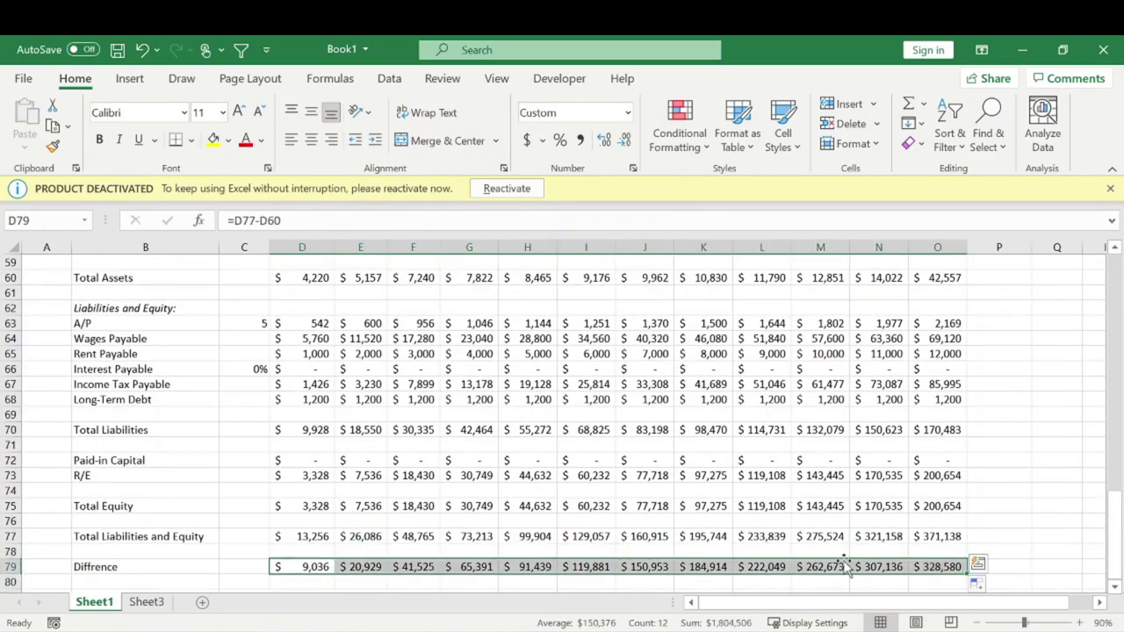
scroll(437, 421, up, 2)
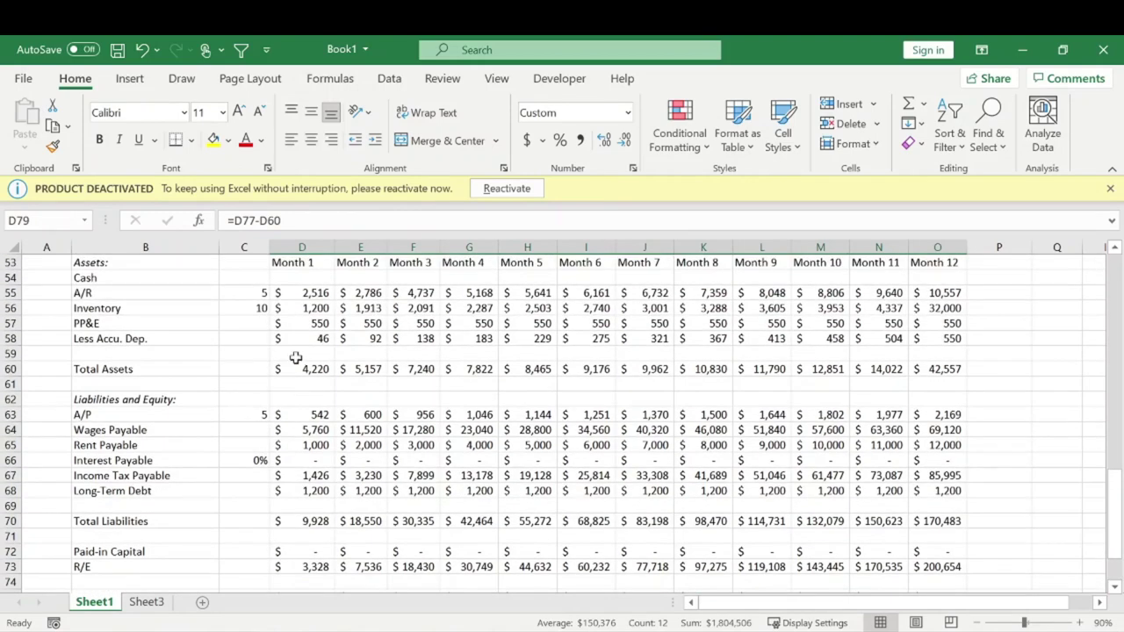
scroll(295, 356, up, 1)
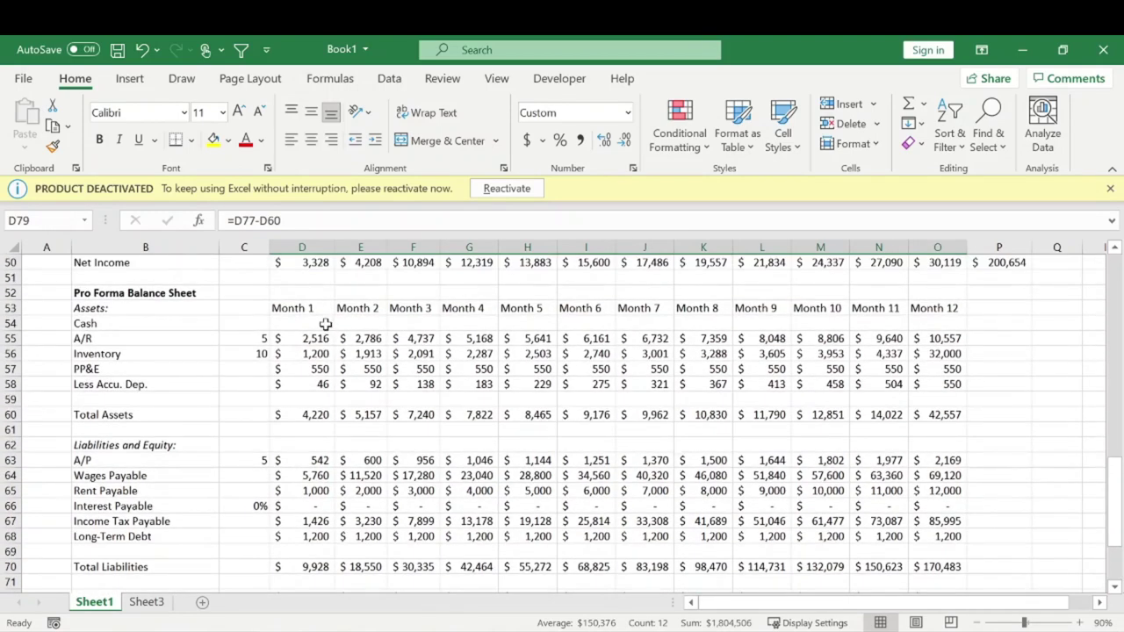
scroll(325, 324, down, 7)
drag(125, 384, 924, 395)
click(325, 384)
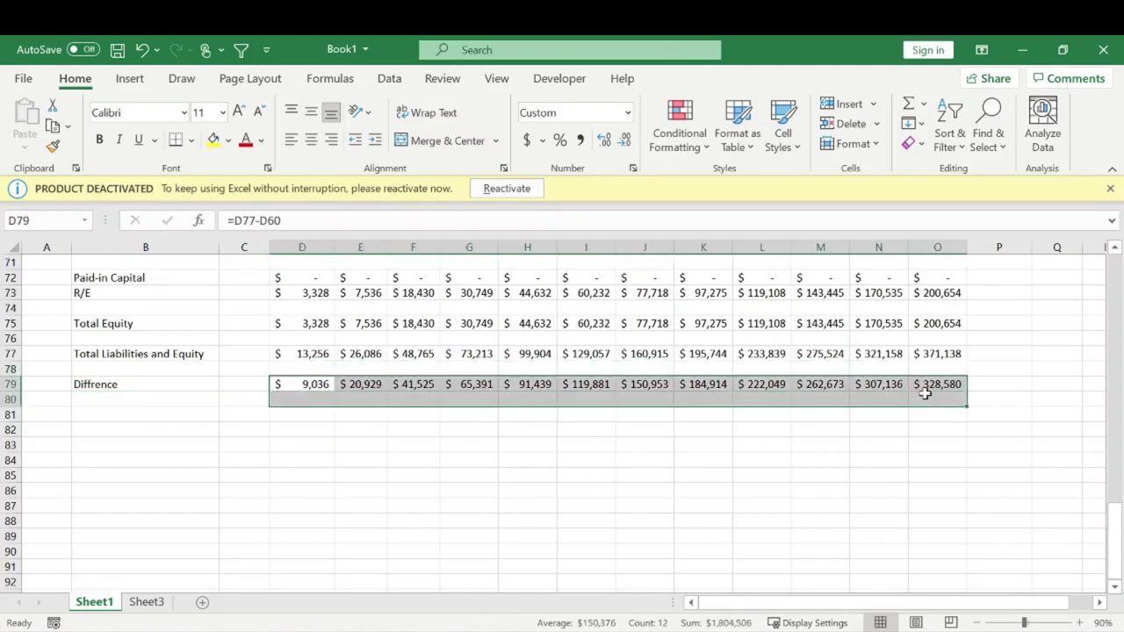
click(309, 384)
scroll(320, 387, up, 6)
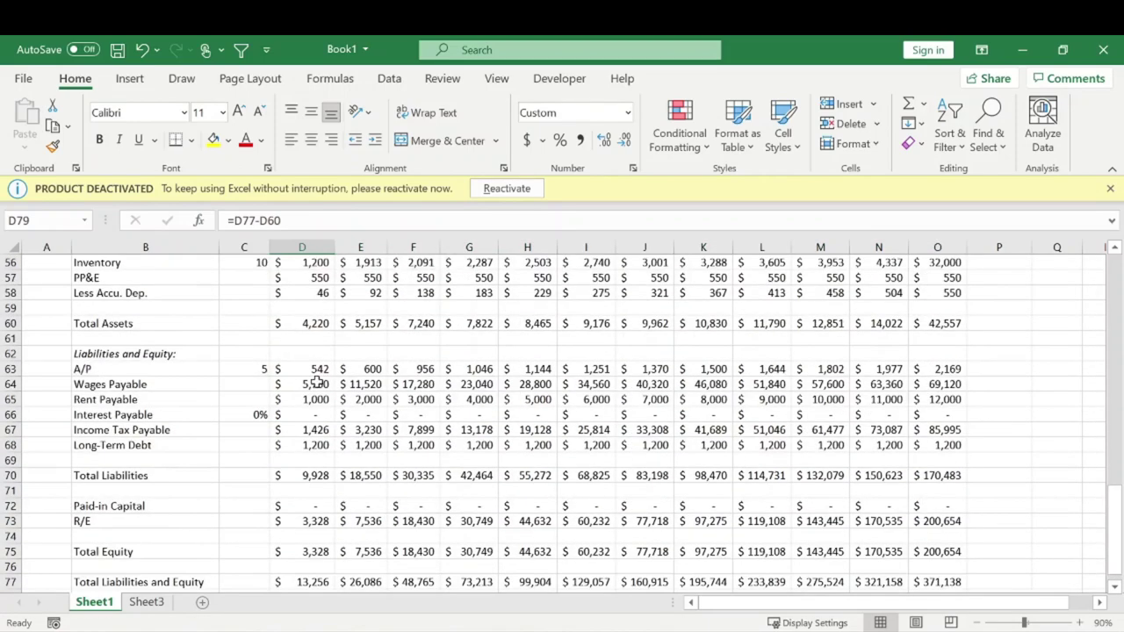
Step: Enter 9,036 as Month 1 Cash
click(307, 290)
click(303, 278)
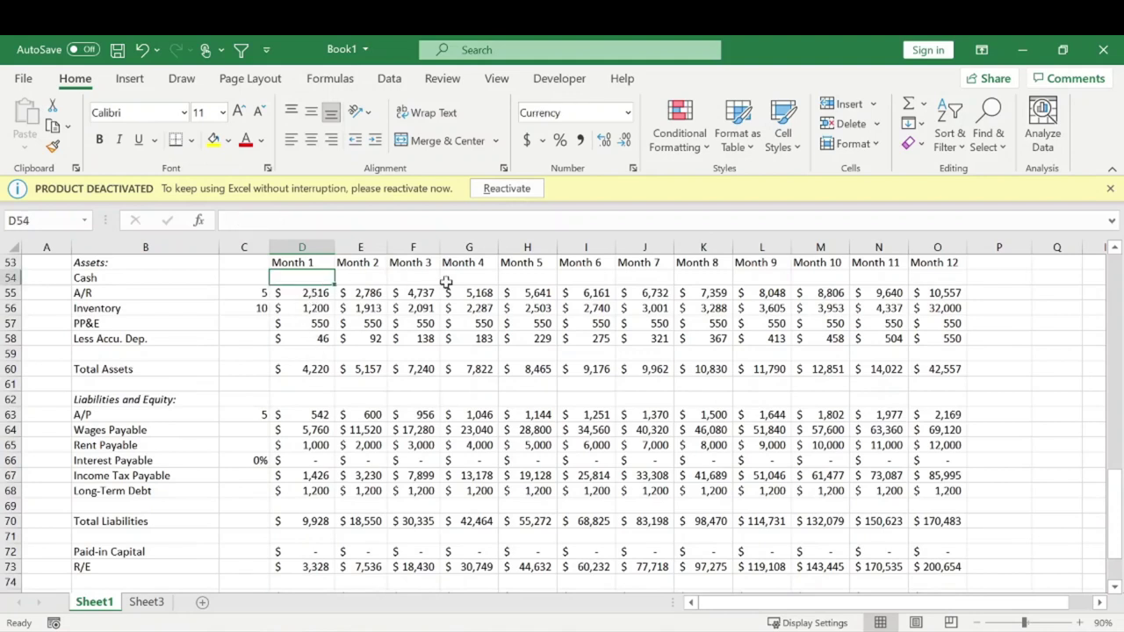
text(9,036)
key(Return)
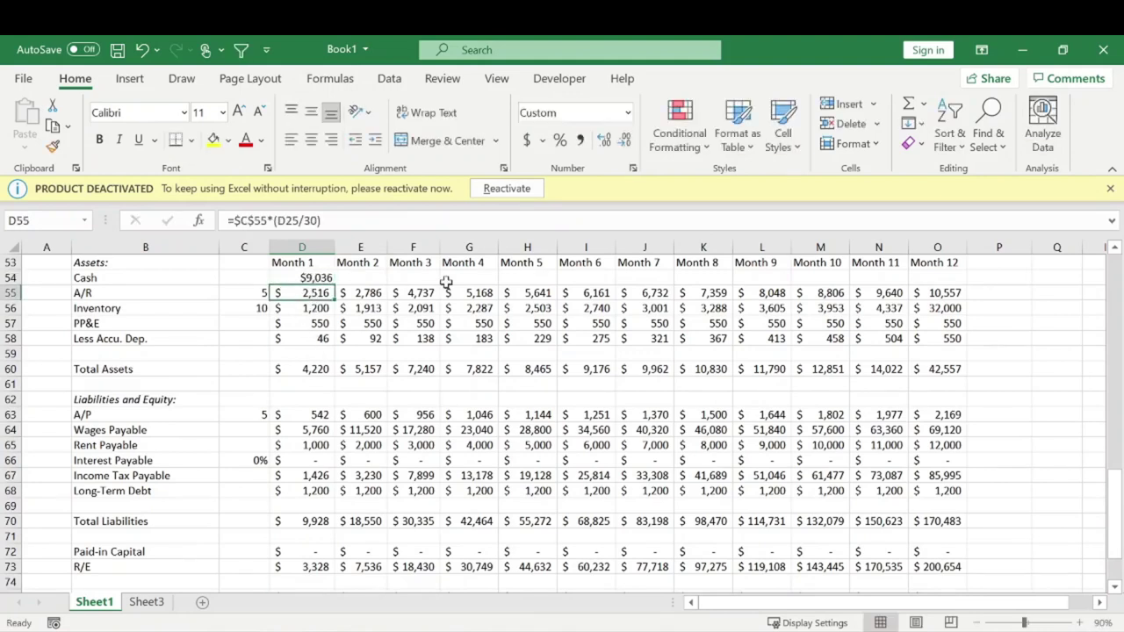
Step: Extend the Total Assets sum to include Cash and fill it through Month 12
click(315, 369)
click(269, 221)
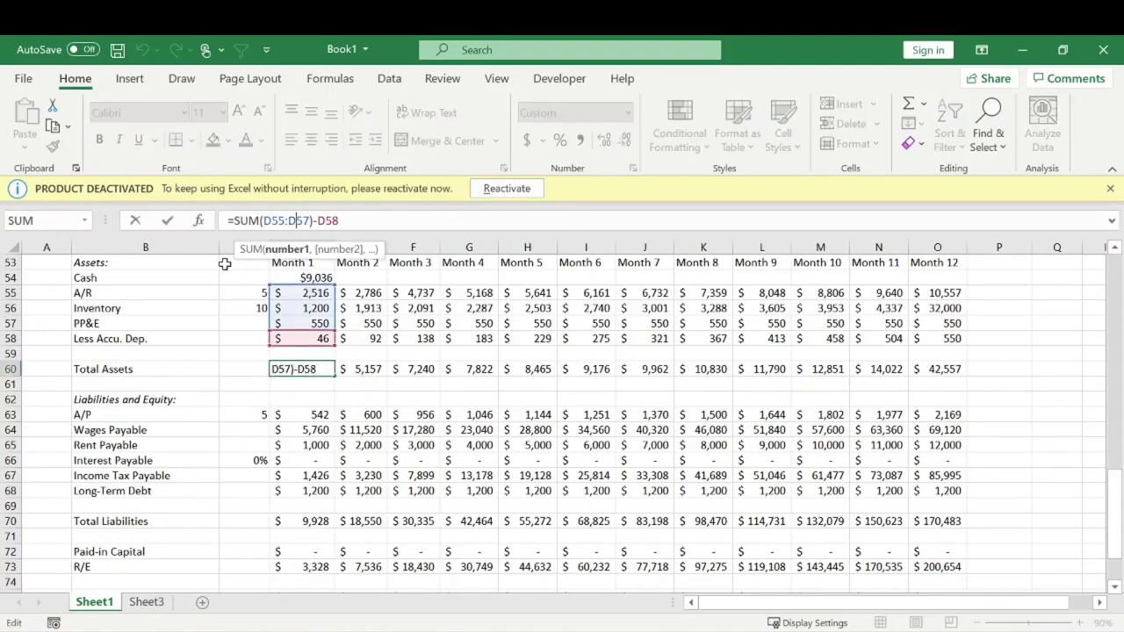
click(282, 220)
key(BackSpace)
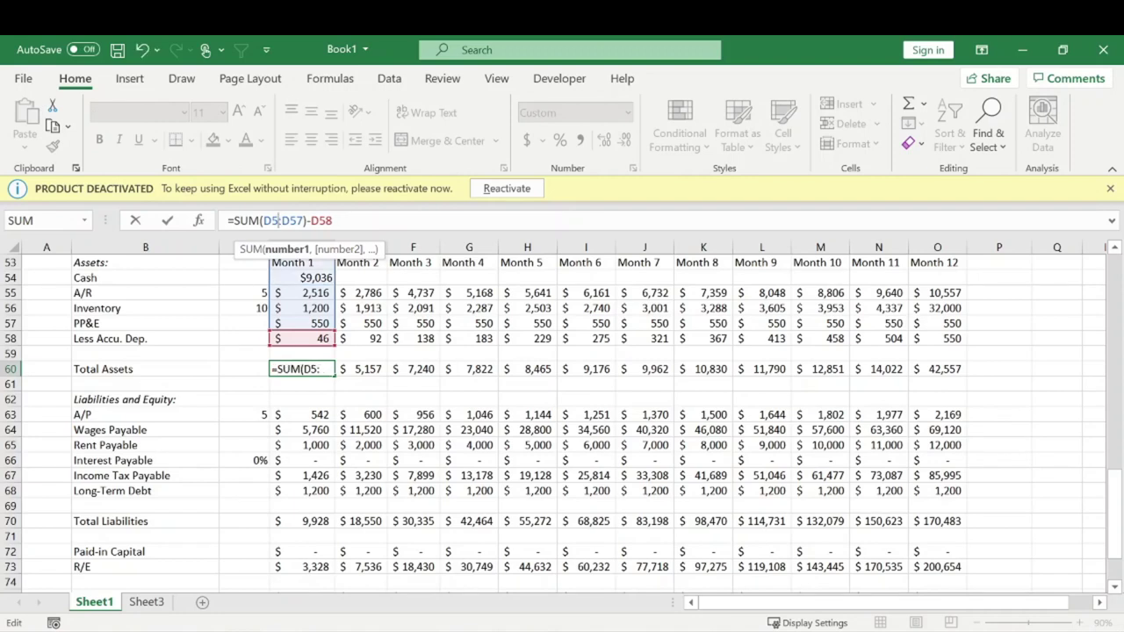
key(Return)
click(312, 368)
drag(335, 376, 981, 362)
Step: Check that the Month 1 Difference now reads zero
scroll(409, 421, down, 4)
click(301, 479)
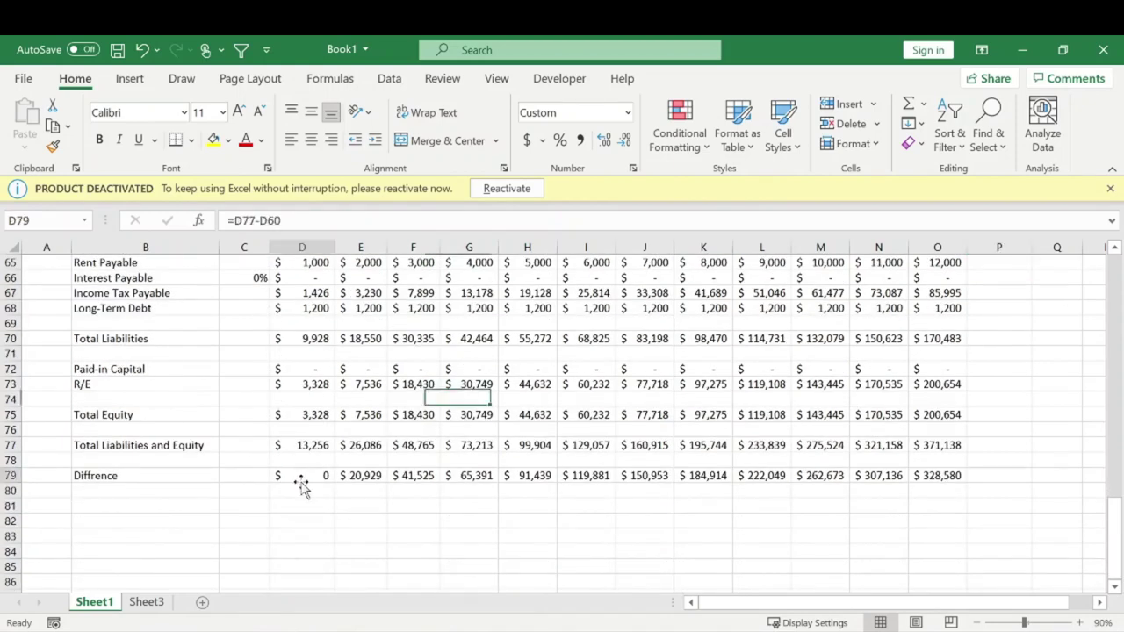
scroll(419, 475, up, 7)
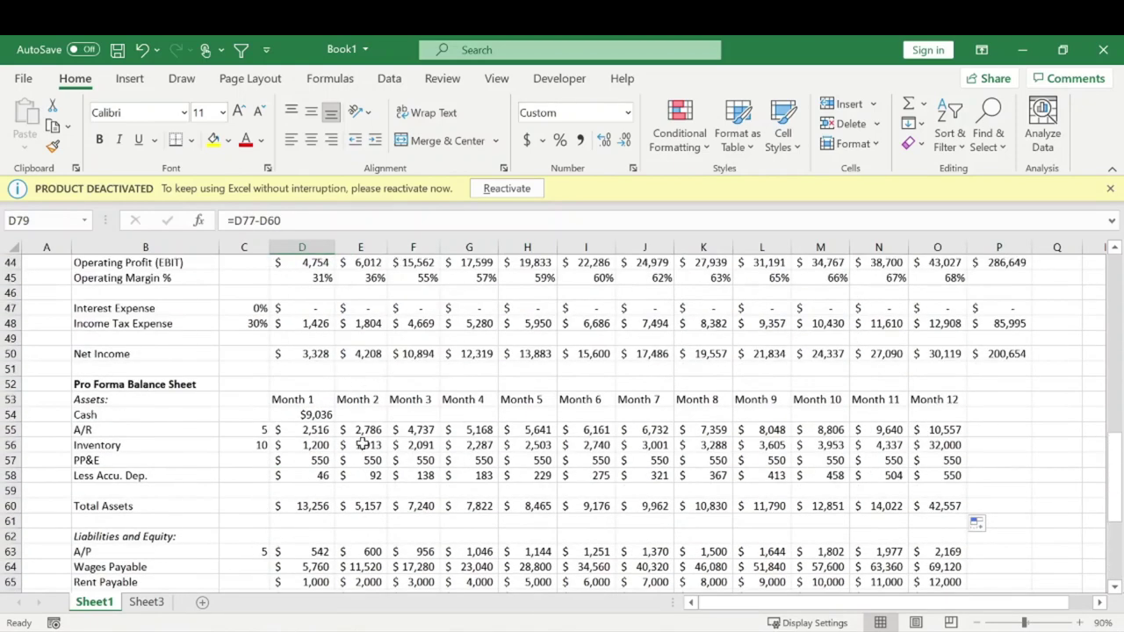
scroll(363, 431, down, 7)
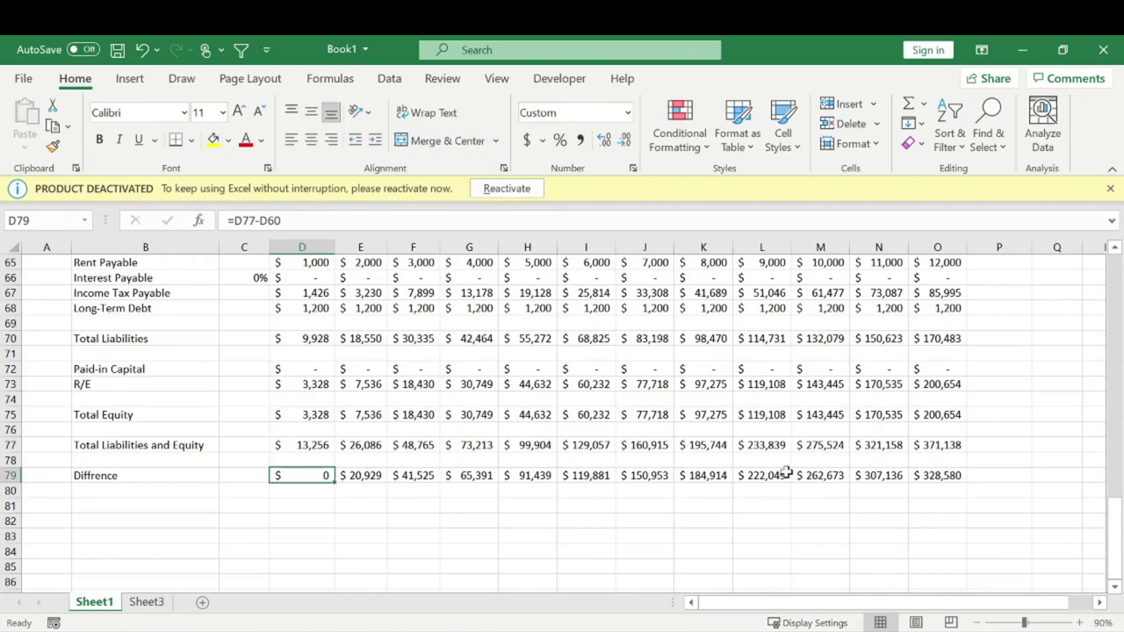
scroll(311, 429, up, 5)
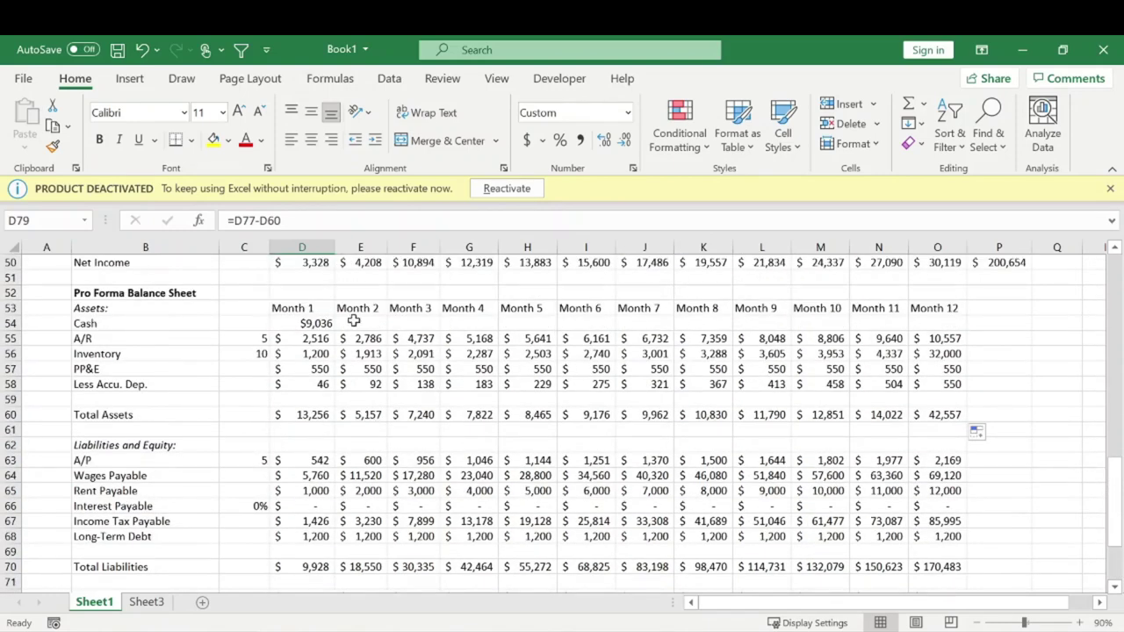
scroll(359, 318, down, 6)
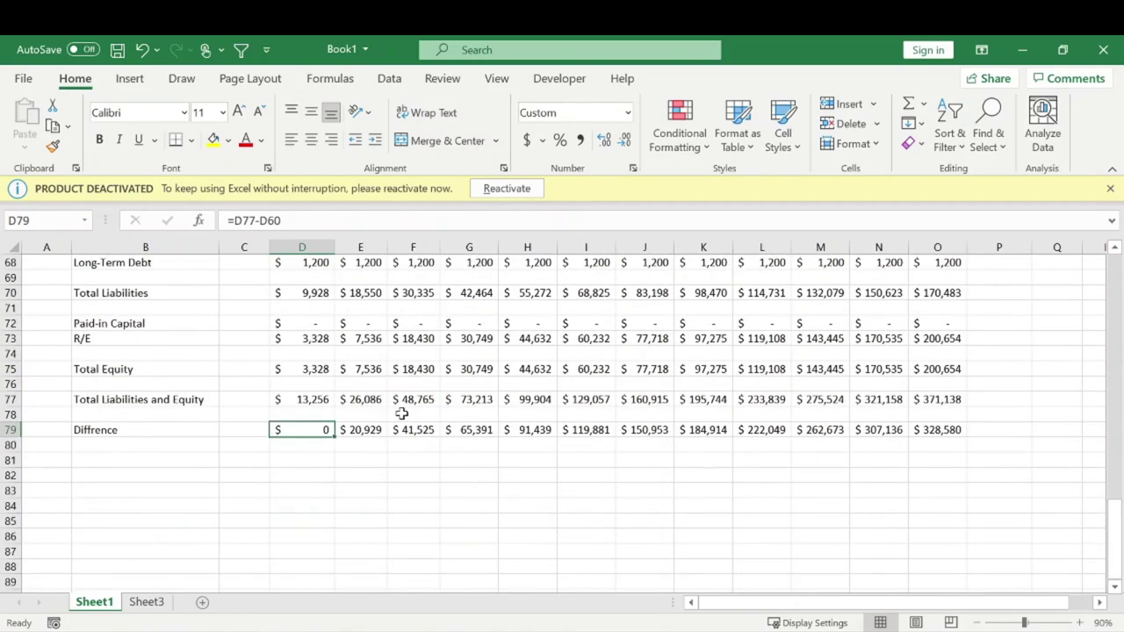
scroll(398, 415, up, 2)
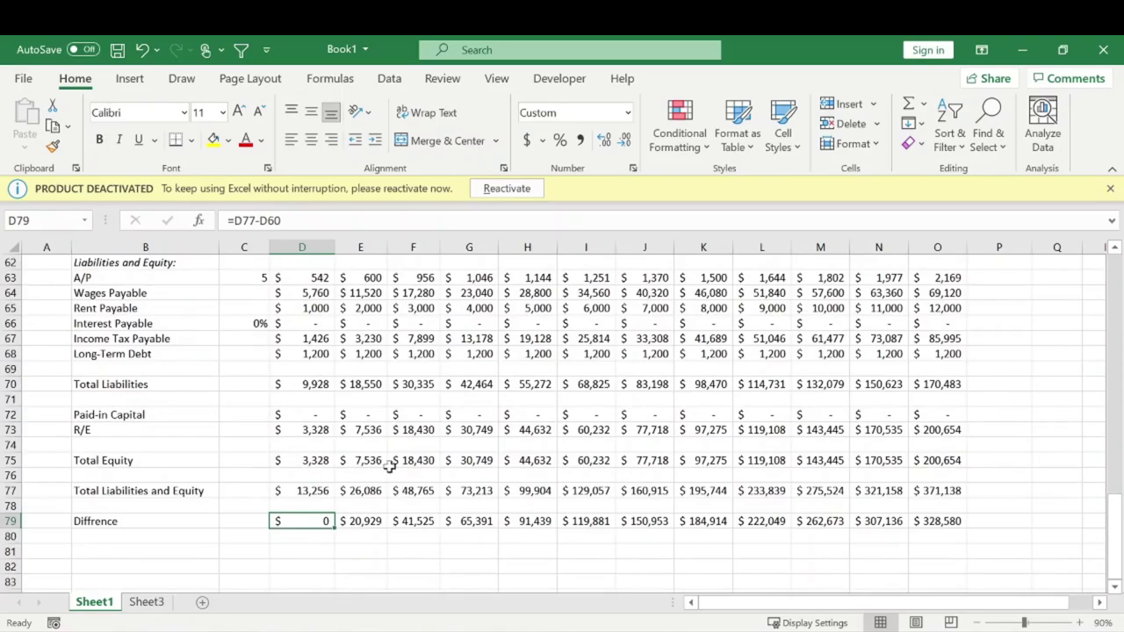
scroll(423, 454, up, 4)
Step: Enter Cash for Months 2–12: 20,929, 41,525, 65,391, 91,439, 119,881 onward through 262,673
click(360, 323)
text(20929)
key(Return)
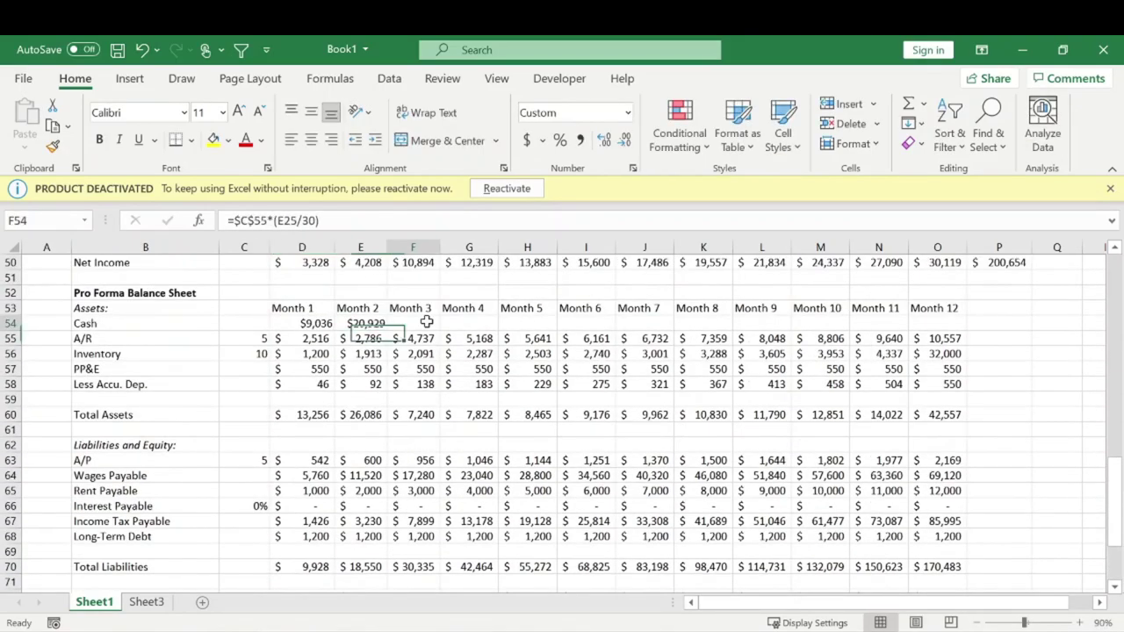
click(413, 323)
text(41525)
click(469, 324)
text(65,391 $91,439 $119,881 $150,953 $184,914 $222,049 $262,673)
key(Return)
key(Right)
key(Right)
Step: Select D79:O79 to confirm the Difference row is zero every month
scroll(787, 403, up, 2)
scroll(555, 451, down, 5)
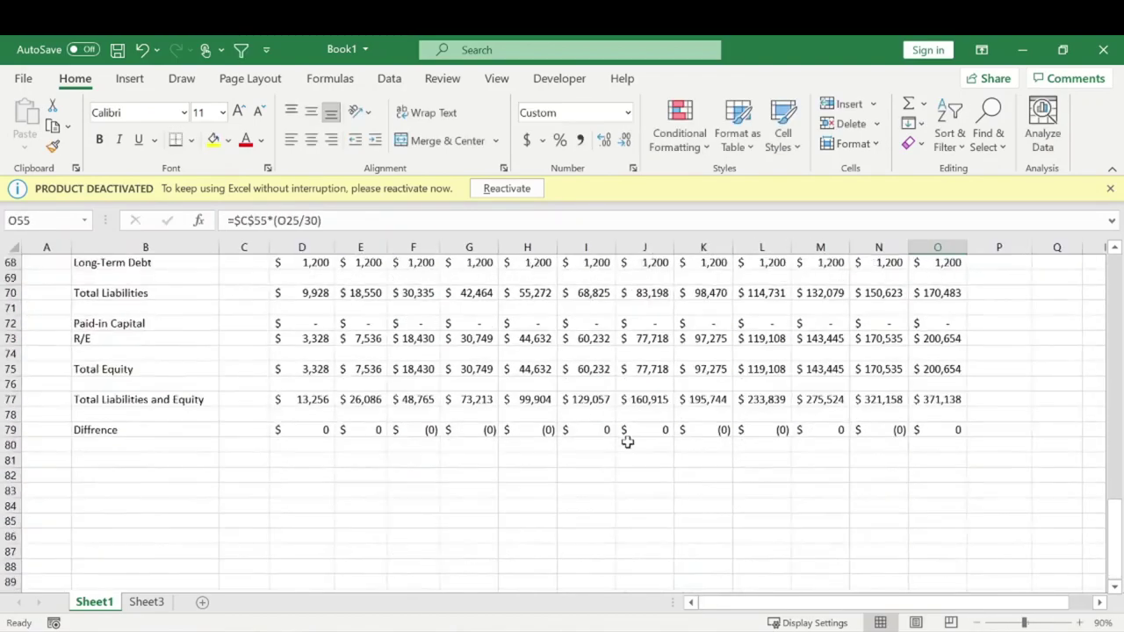
scroll(315, 443, up, 6)
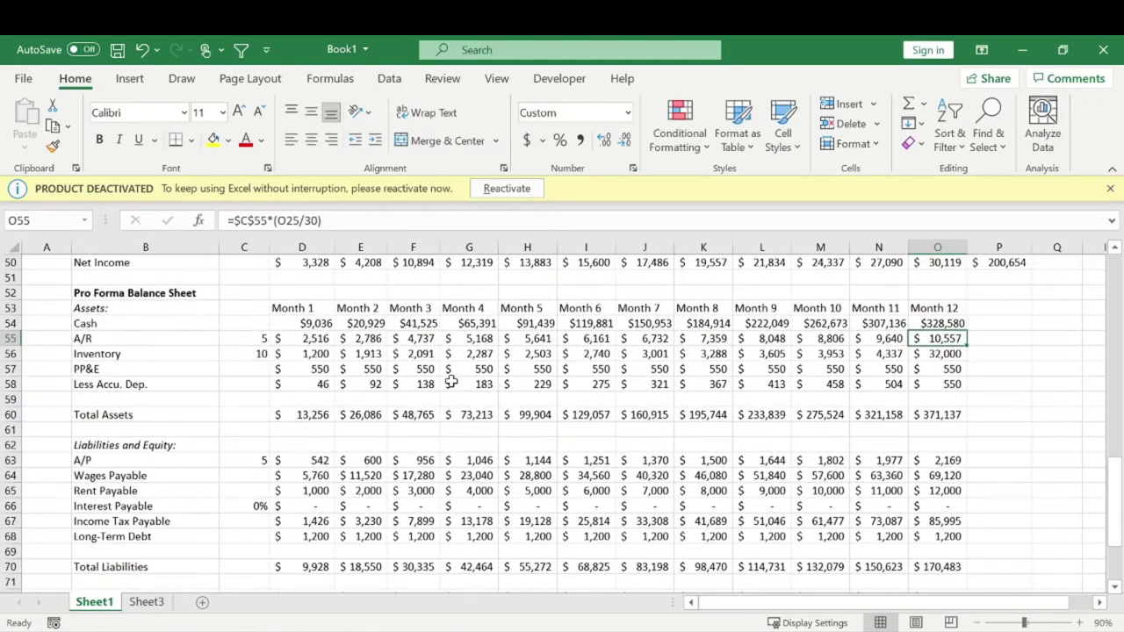
drag(316, 323, 948, 327)
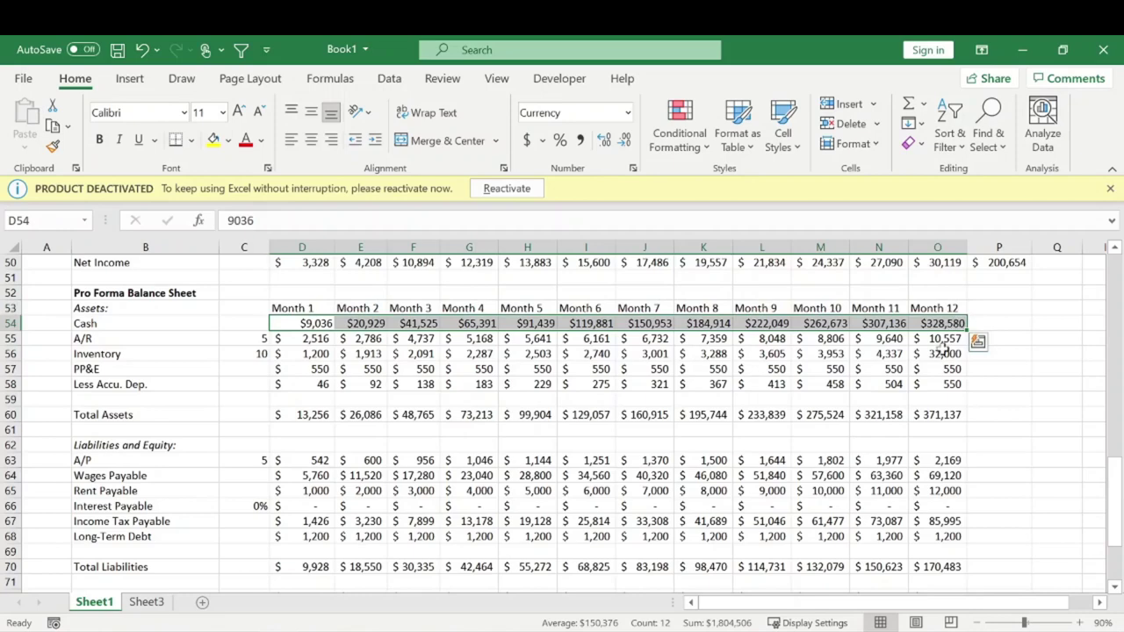
scroll(734, 534, down, 5)
drag(298, 475, 949, 472)
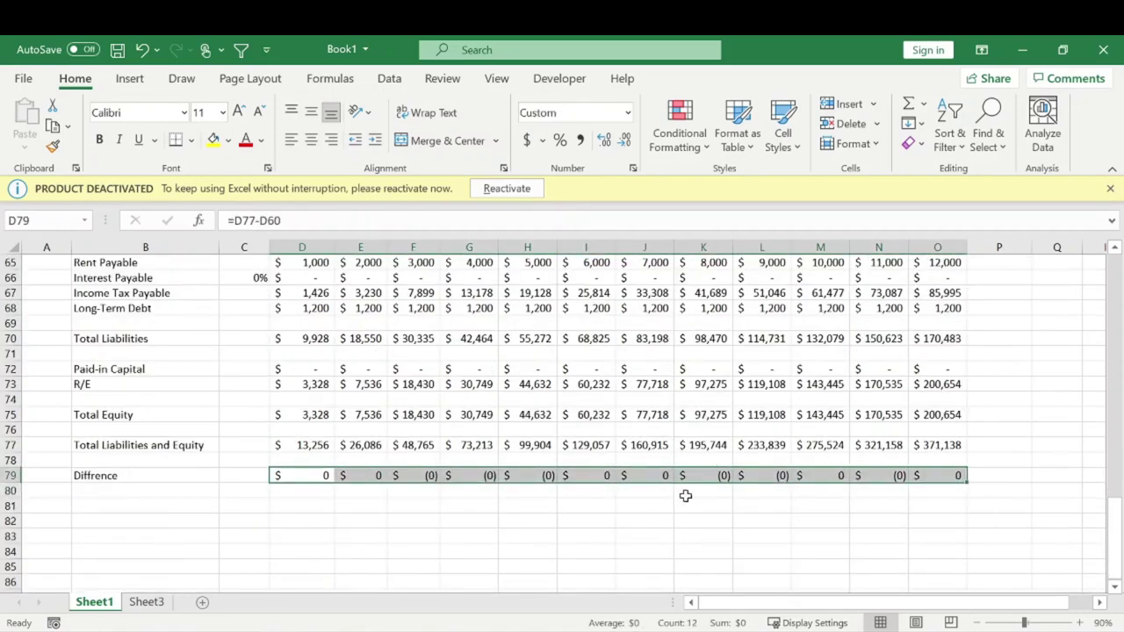
click(427, 475)
click(436, 505)
click(435, 475)
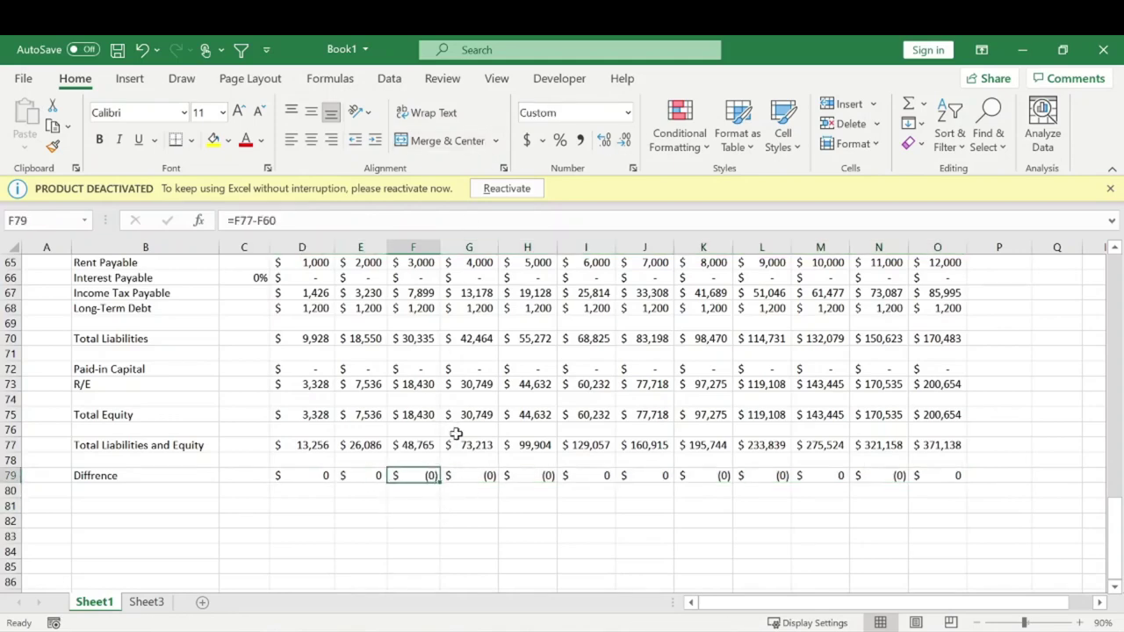
scroll(537, 471, up, 1)
scroll(536, 472, up, 1)
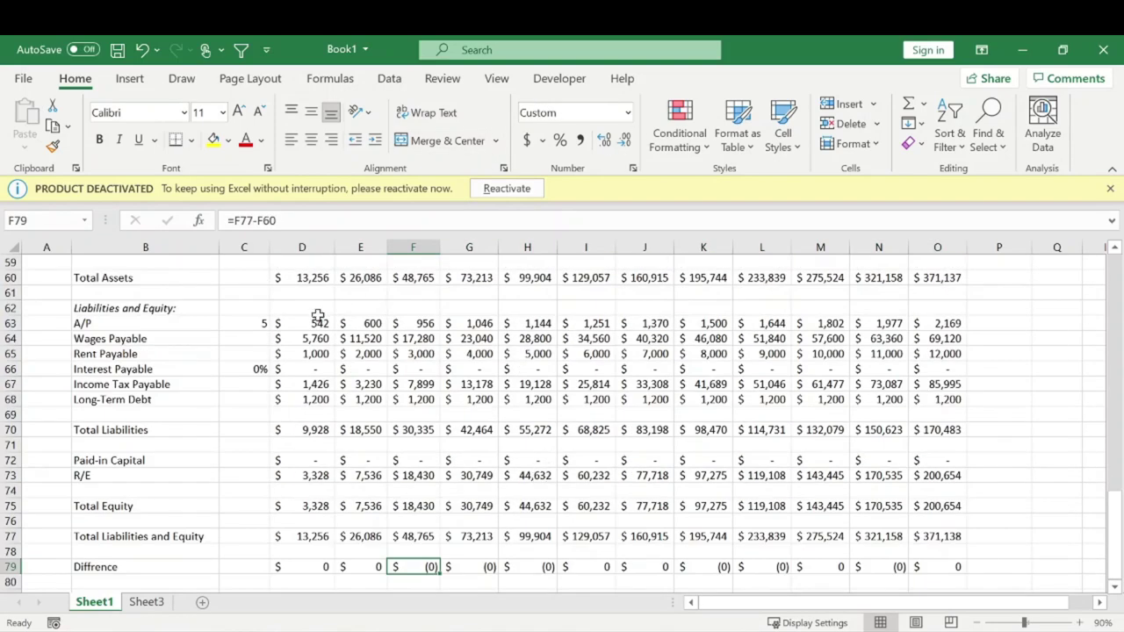
scroll(318, 343, up, 1)
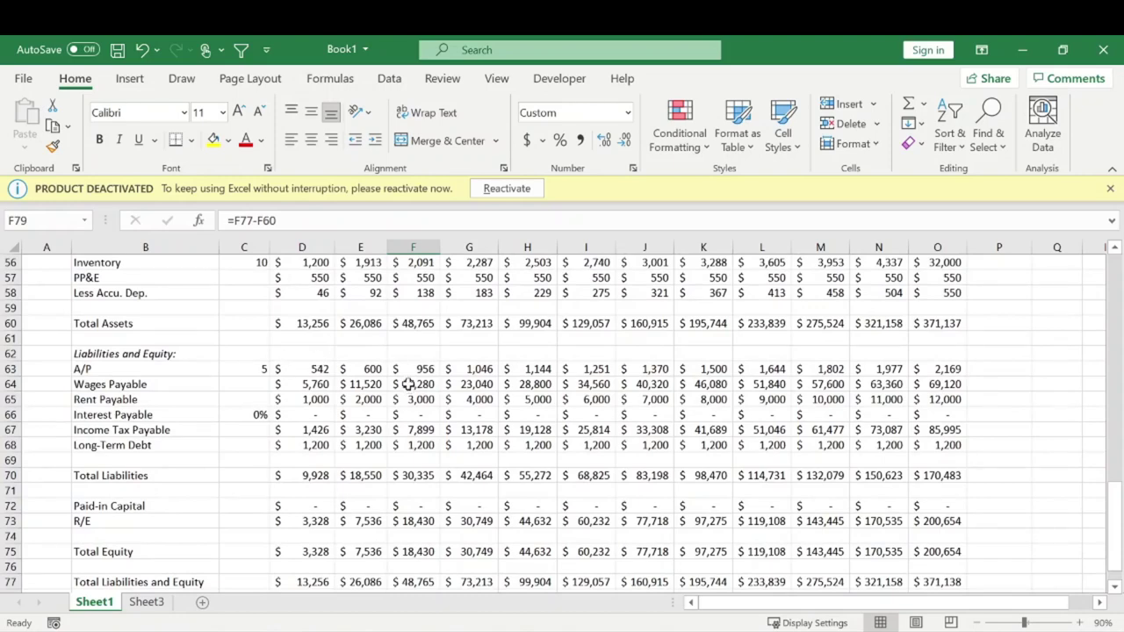
scroll(409, 385, up, 2)
drag(324, 323, 919, 324)
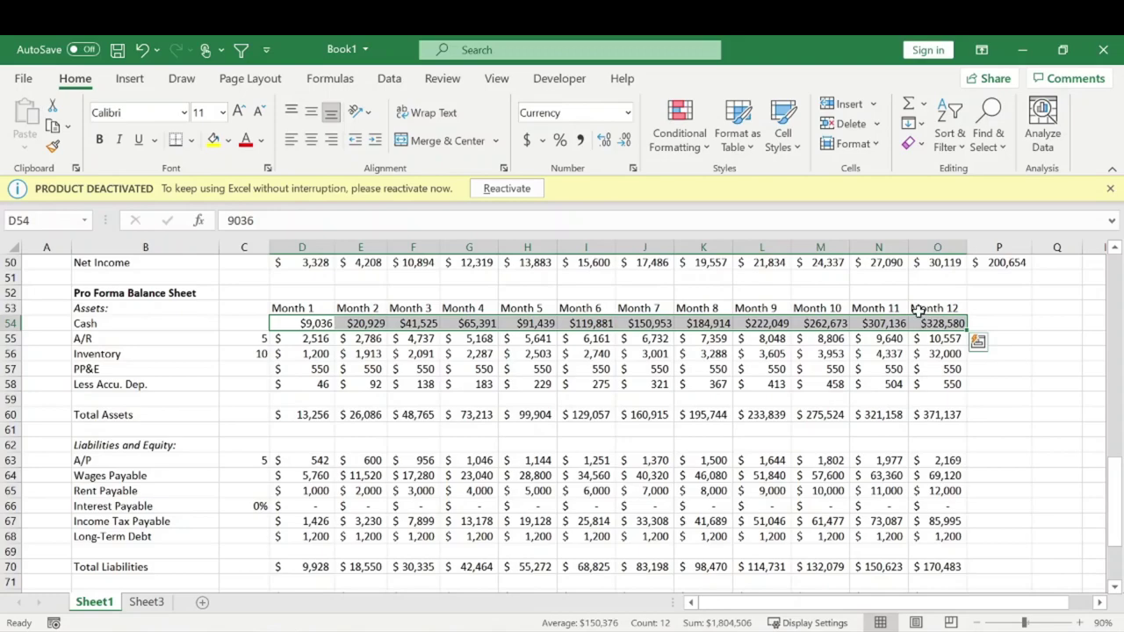
scroll(230, 294, up, 5)
scroll(408, 338, down, 1)
scroll(407, 338, down, 3)
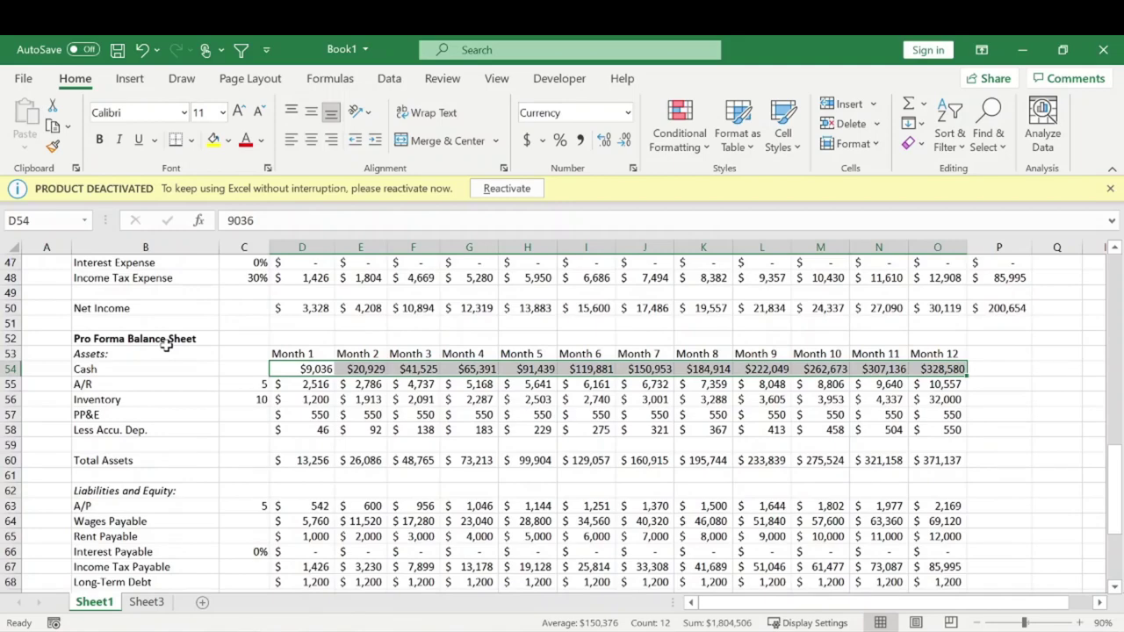
scroll(220, 347, up, 8)
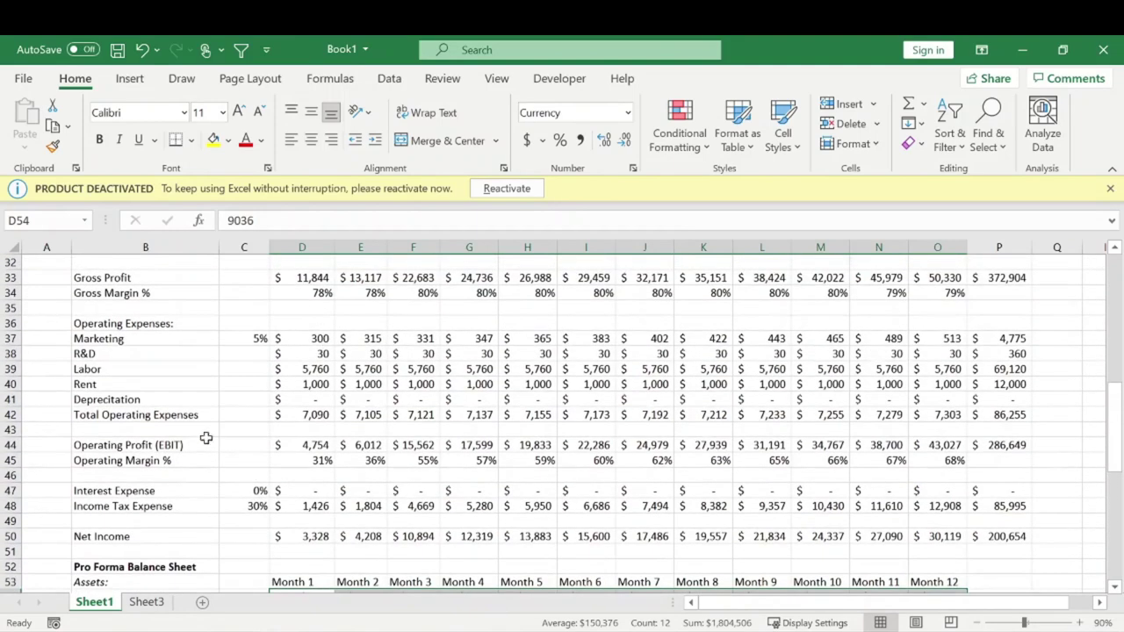
scroll(260, 353, up, 4)
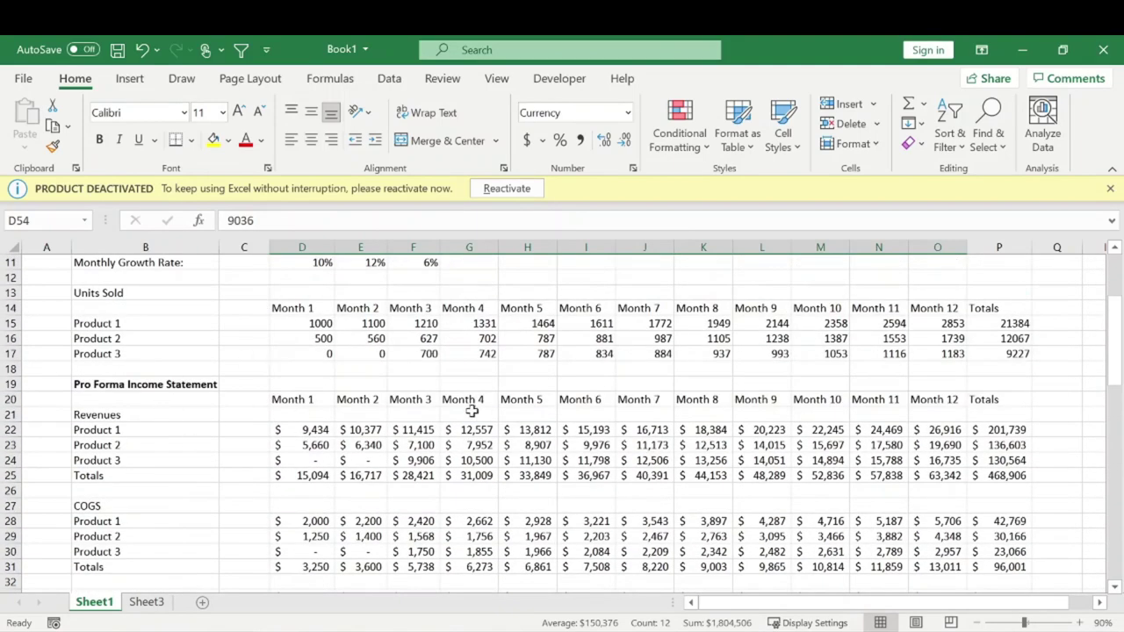
scroll(473, 411, down, 11)
drag(373, 416, 966, 420)
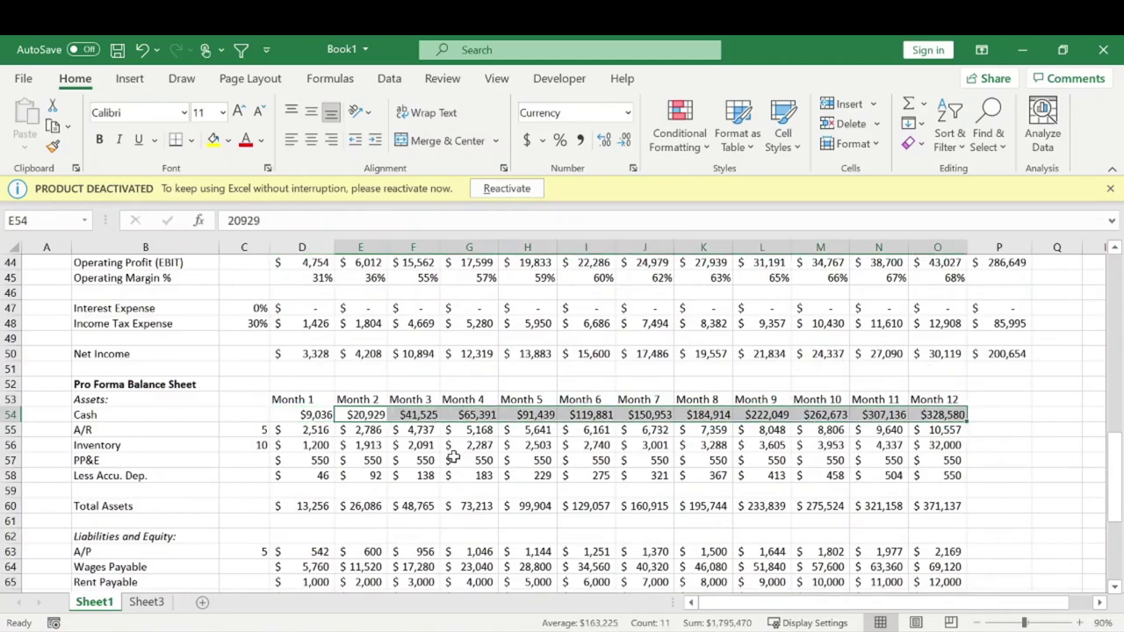
scroll(223, 457, up, 3)
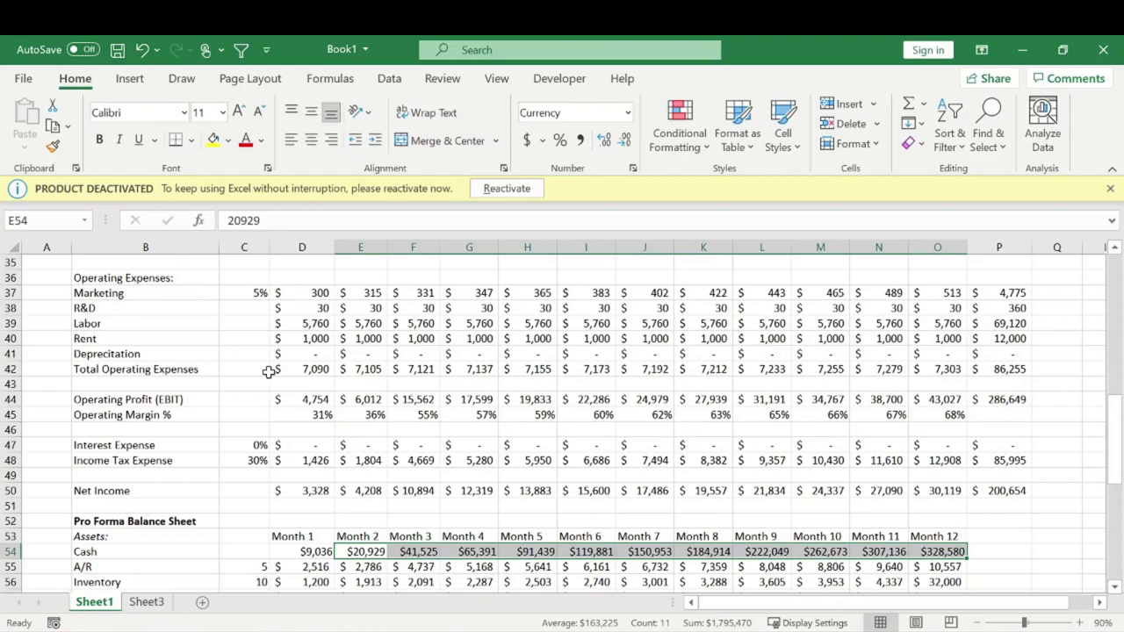
click(331, 309)
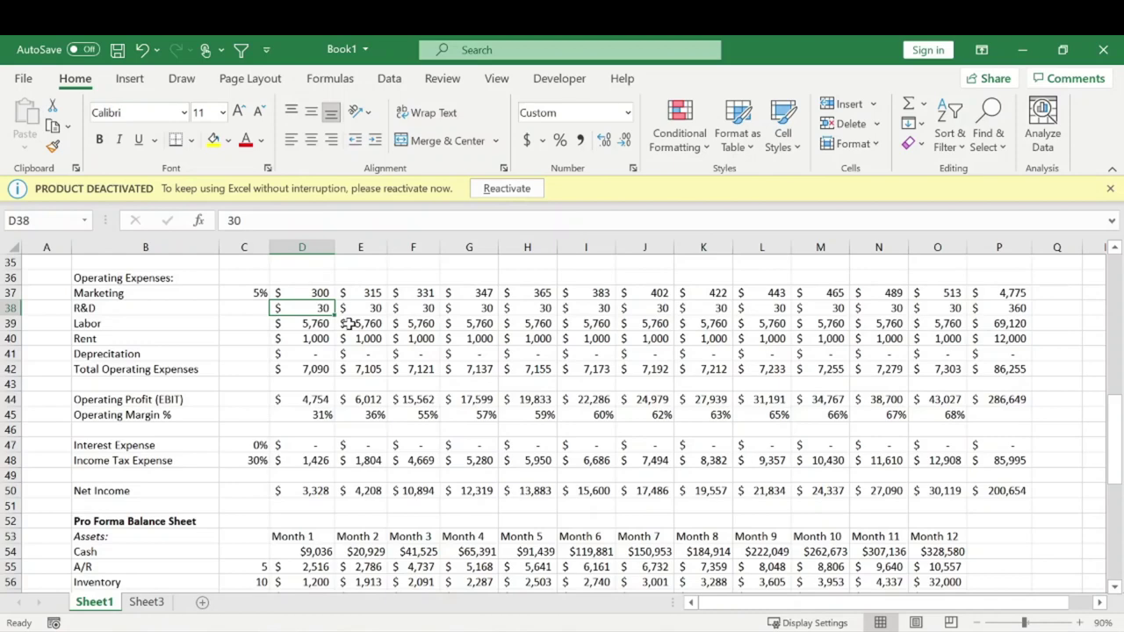
text(90)
key(Return)
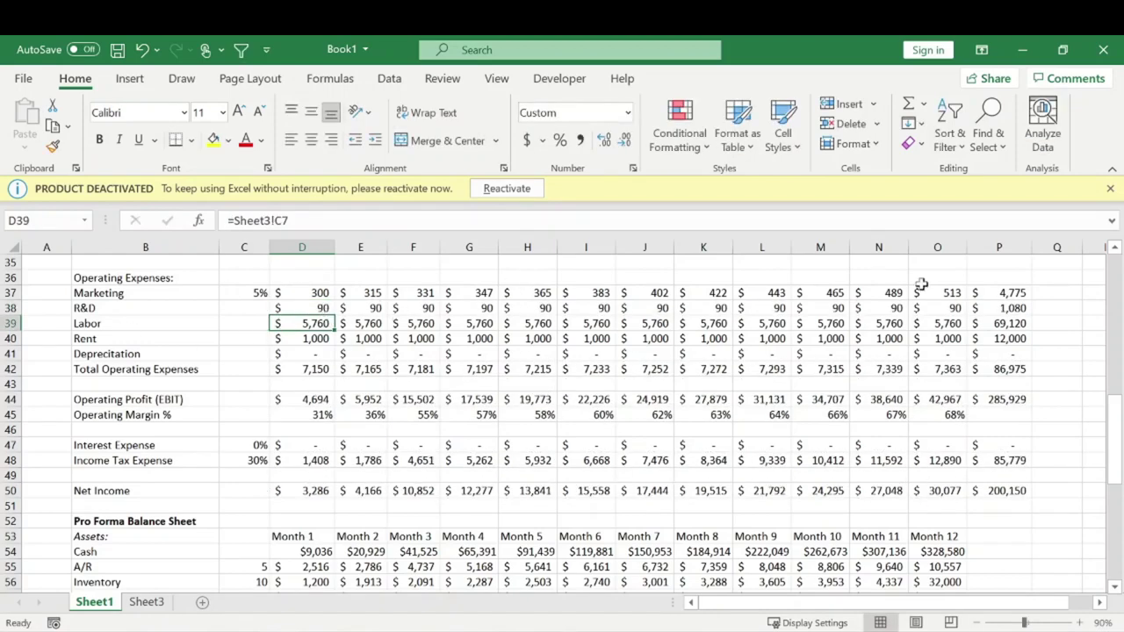
scroll(984, 316, down, 9)
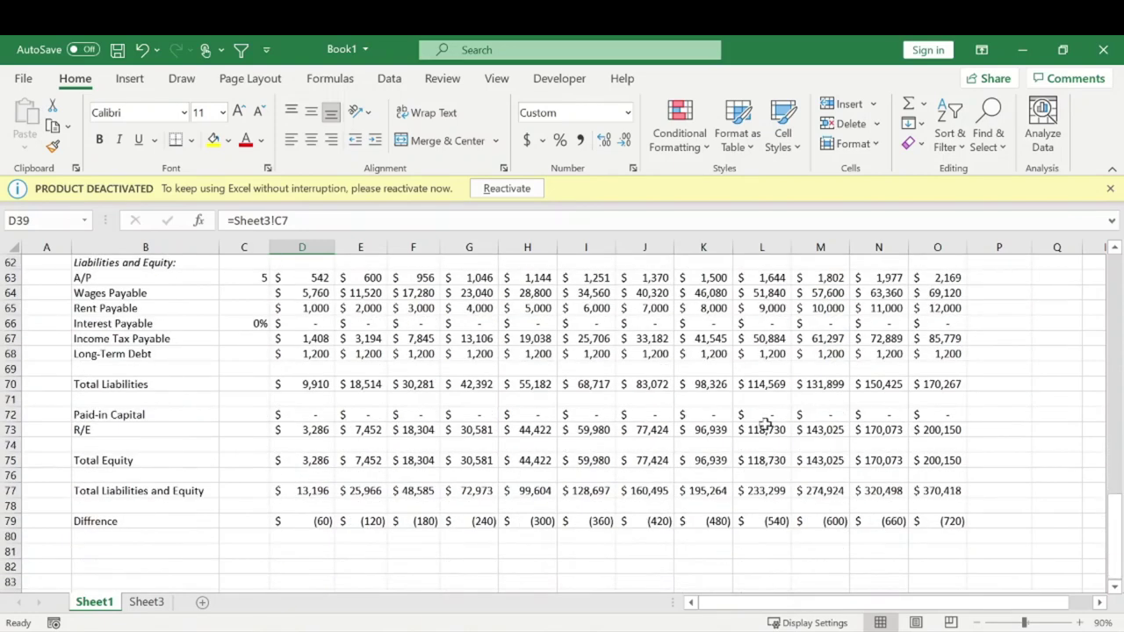
drag(327, 530, 966, 527)
scroll(547, 477, up, 3)
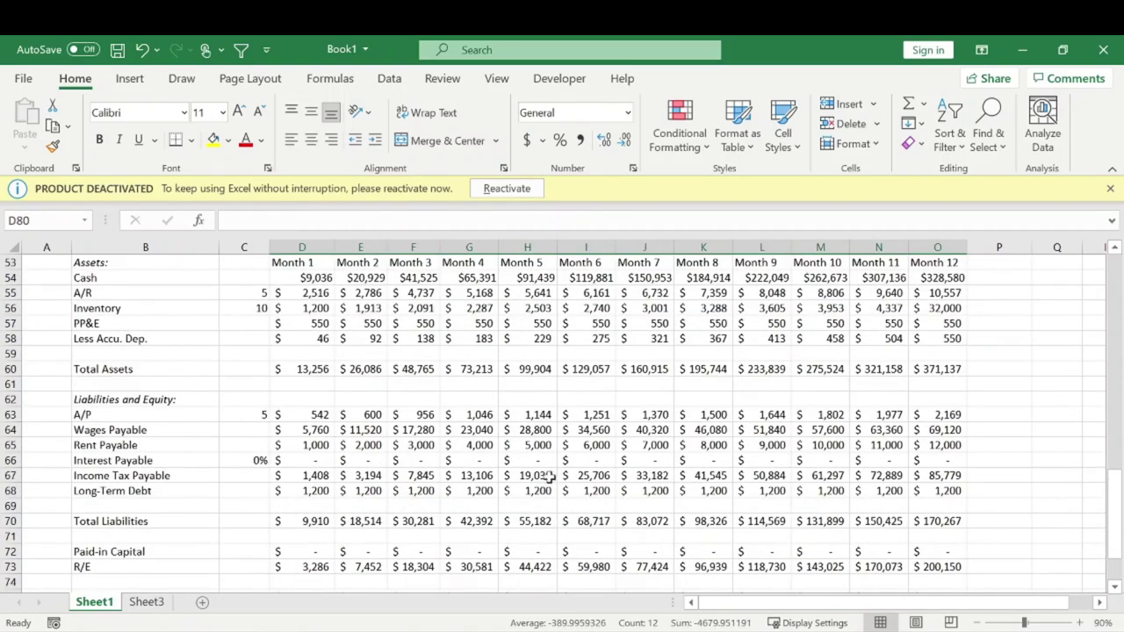
click(142, 49)
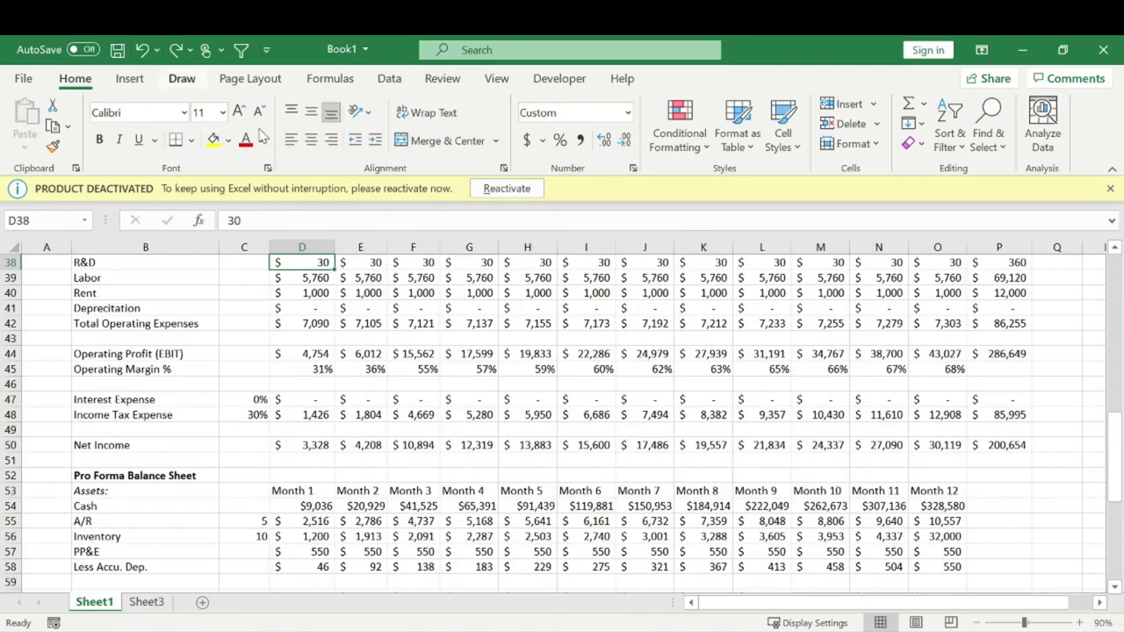
scroll(745, 498, up, 4)
scroll(625, 349, up, 5)
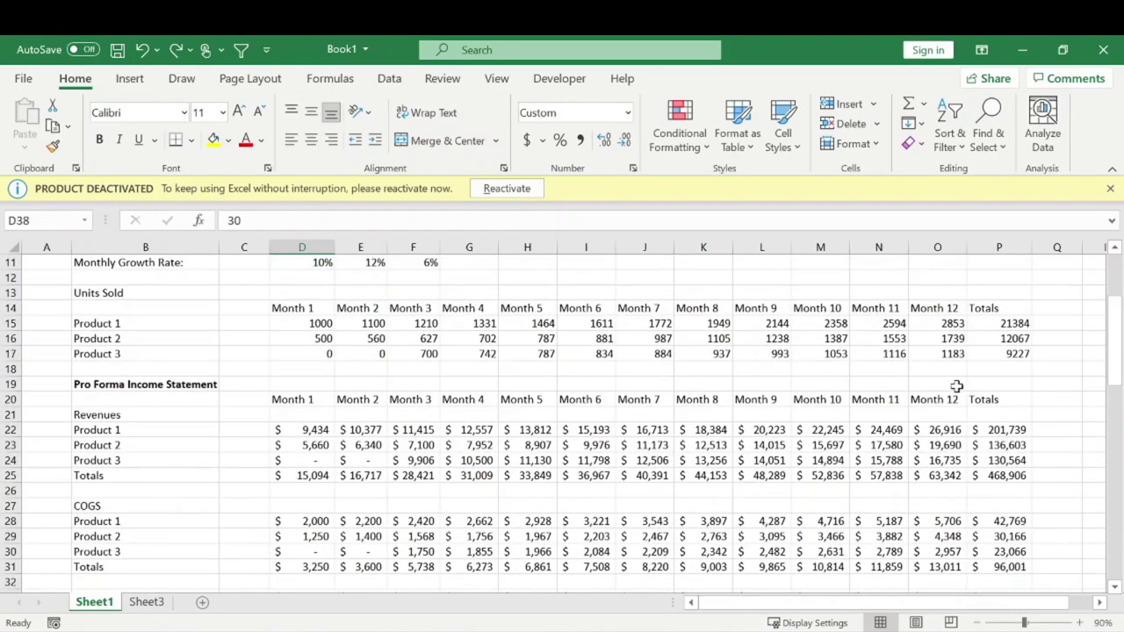
scroll(962, 386, down, 11)
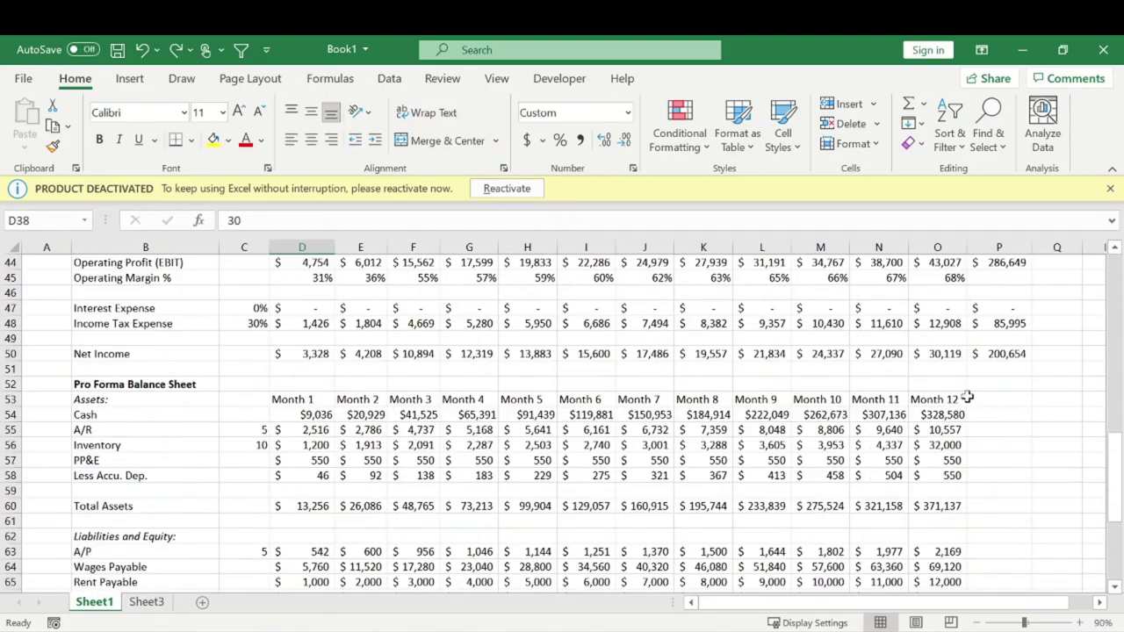
scroll(964, 388, down, 2)
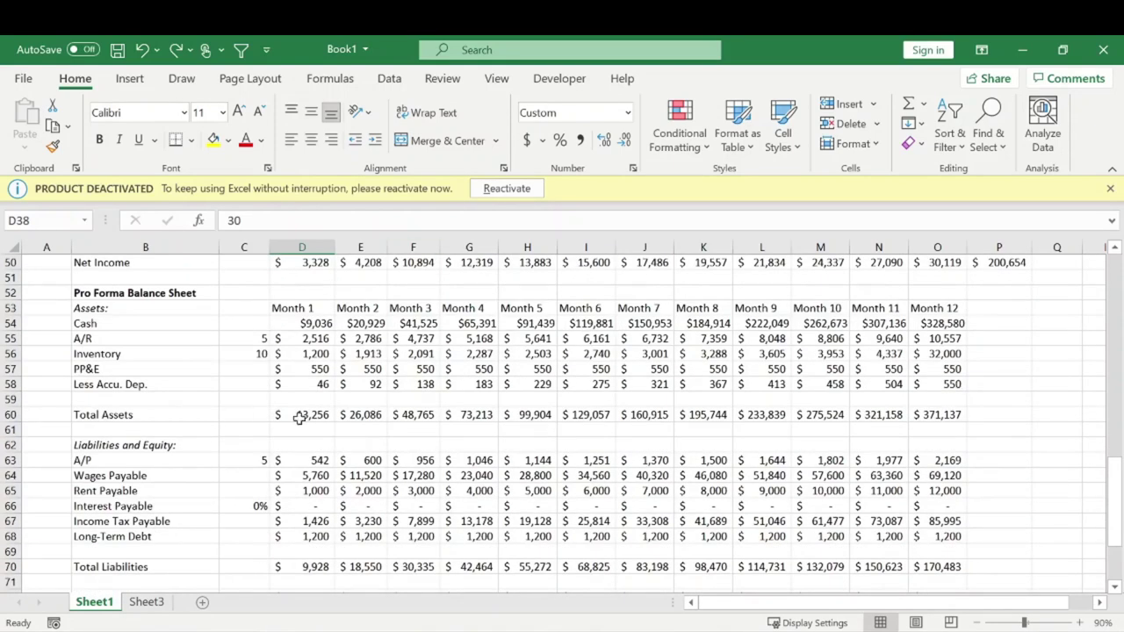
drag(118, 303, 435, 496)
scroll(452, 413, down, 6)
scroll(367, 459, up, 4)
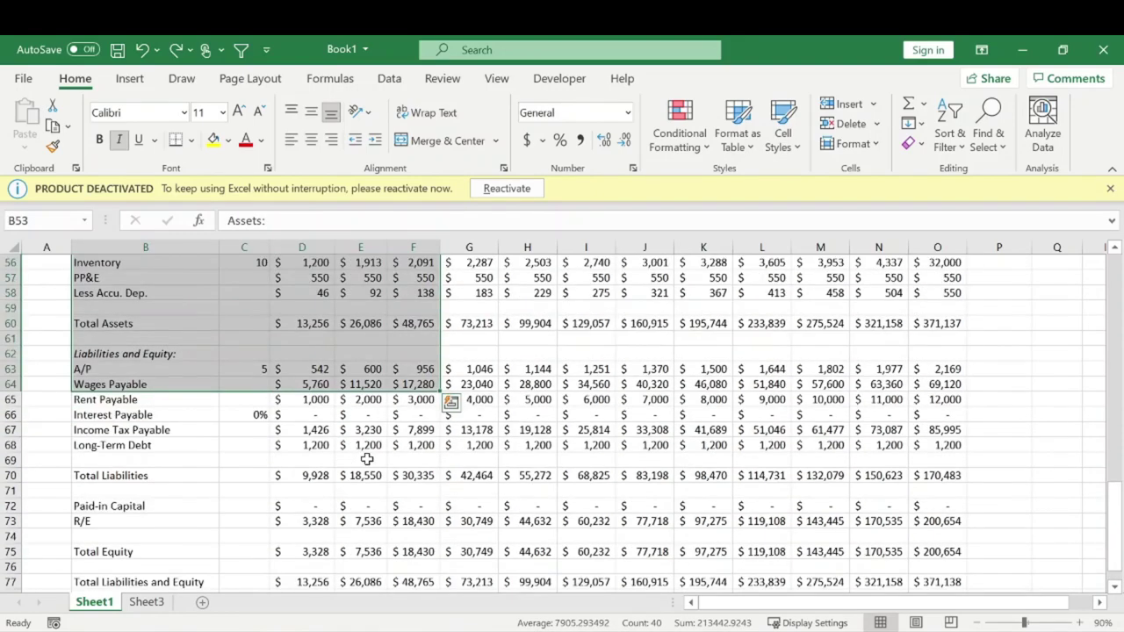
scroll(367, 459, up, 4)
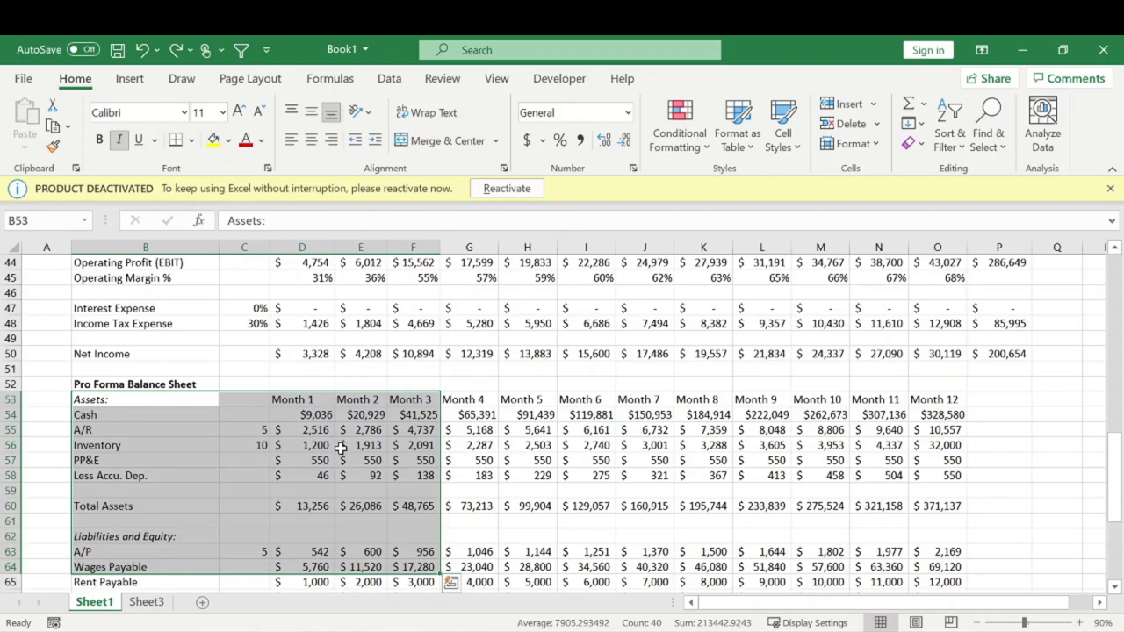